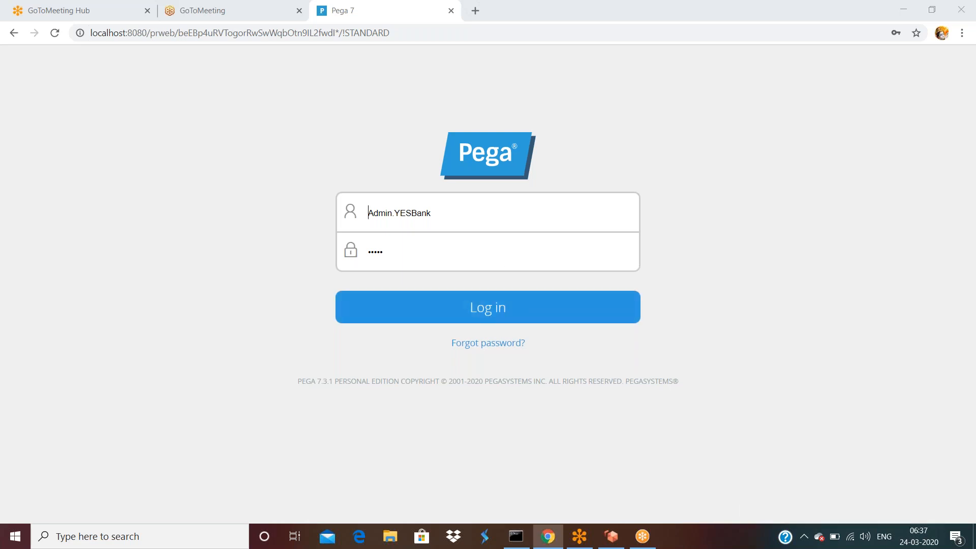
Log in to Designer Studio and close the Amazon WorkSpaces window and client.
click(486, 308)
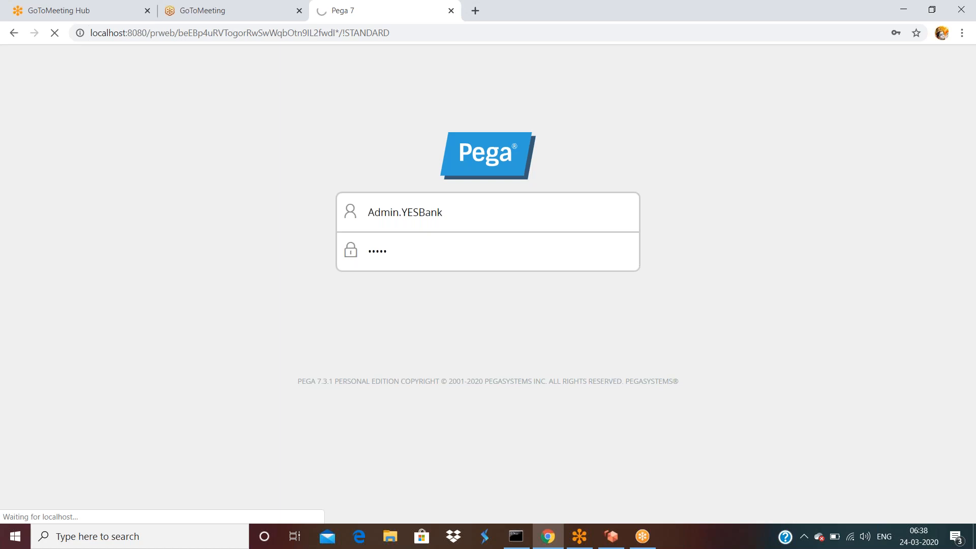
click(611, 539)
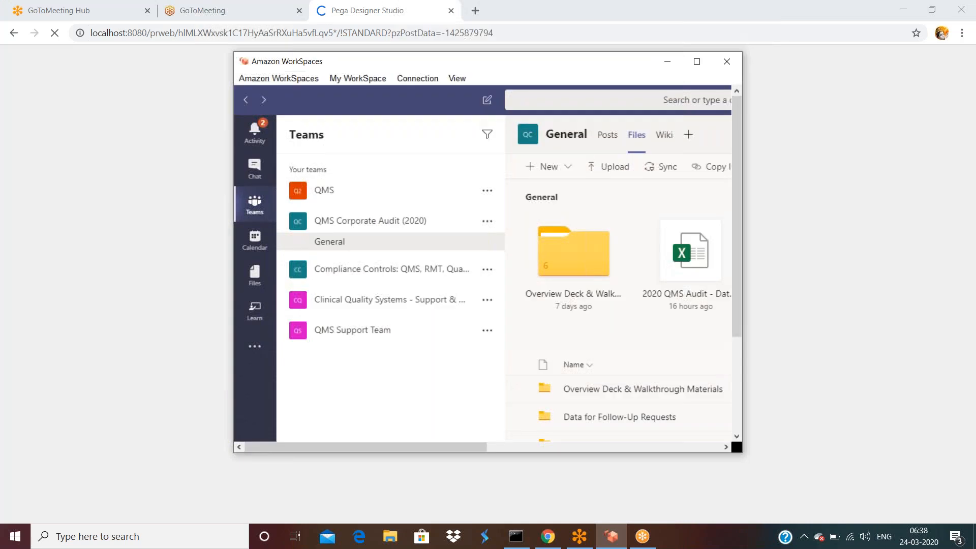
click(727, 61)
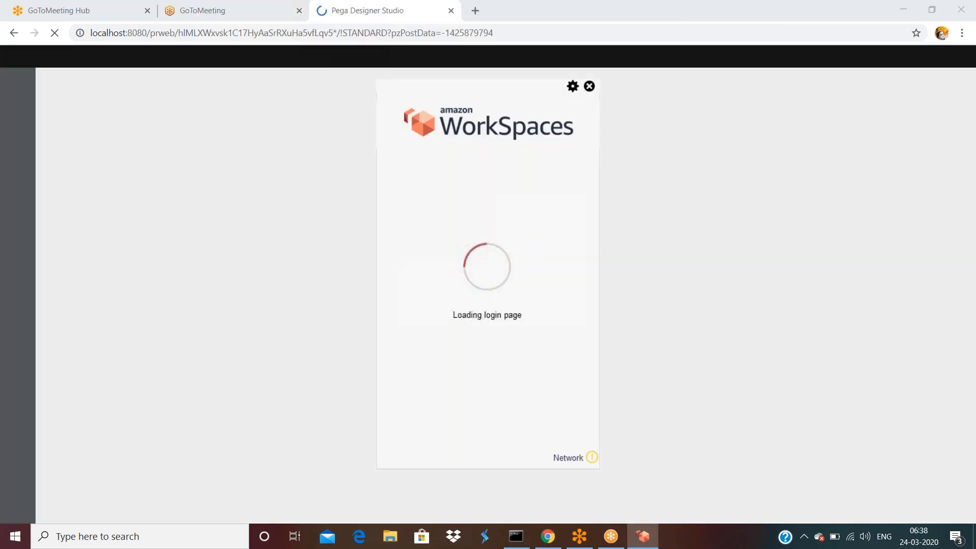
click(589, 86)
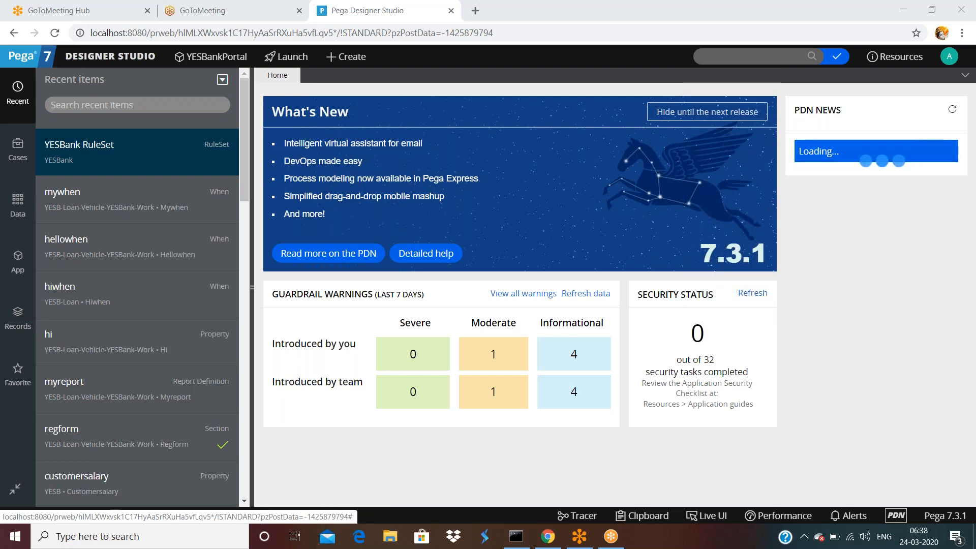
Open the App explorer and inspect its class filter and the YESB-Loan-Vehicle-YESBank-Work class actions.
click(19, 269)
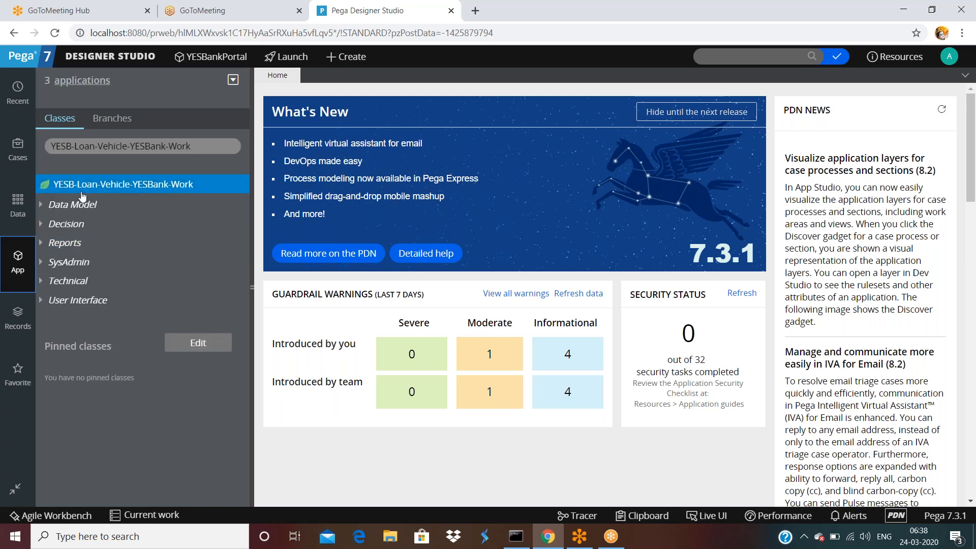
triple_click(189, 147)
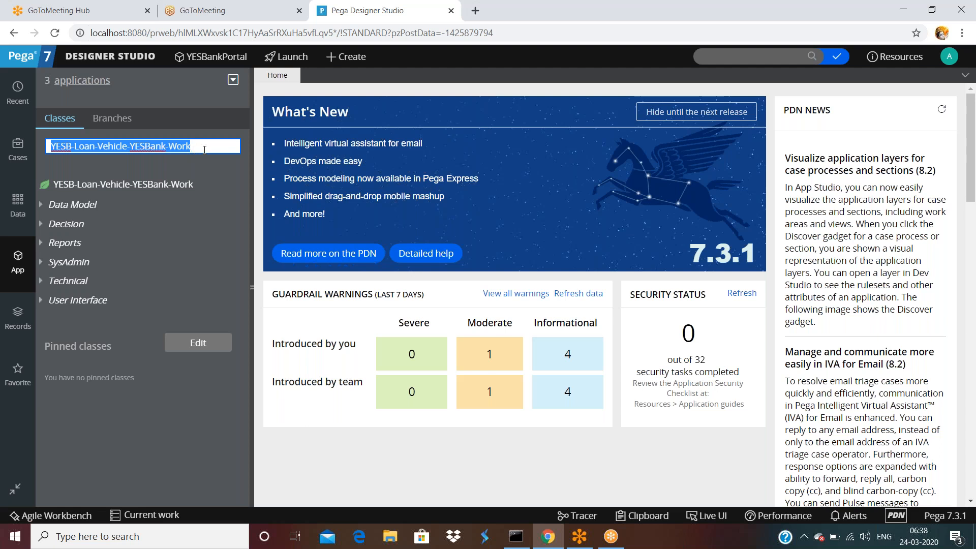
click(425, 87)
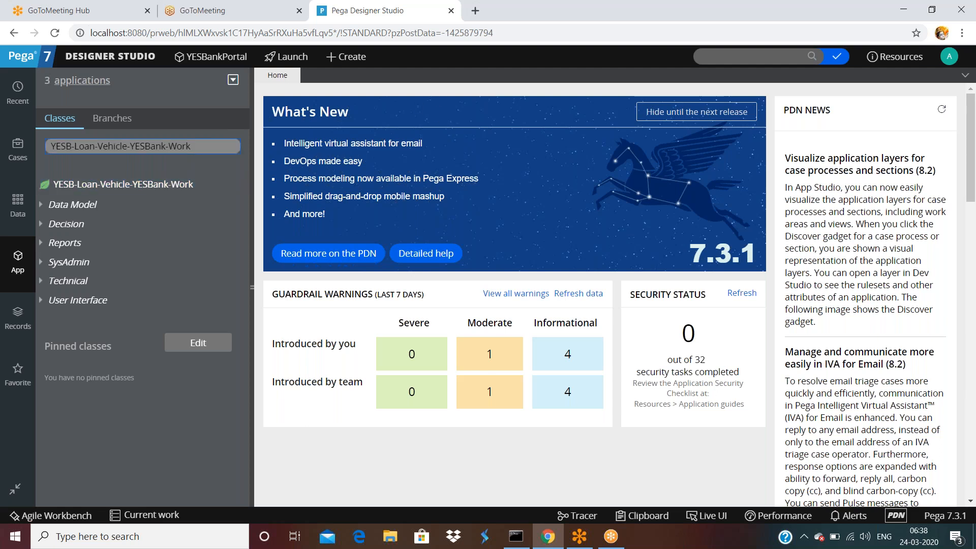
right_click(120, 188)
mouse_move(102, 209)
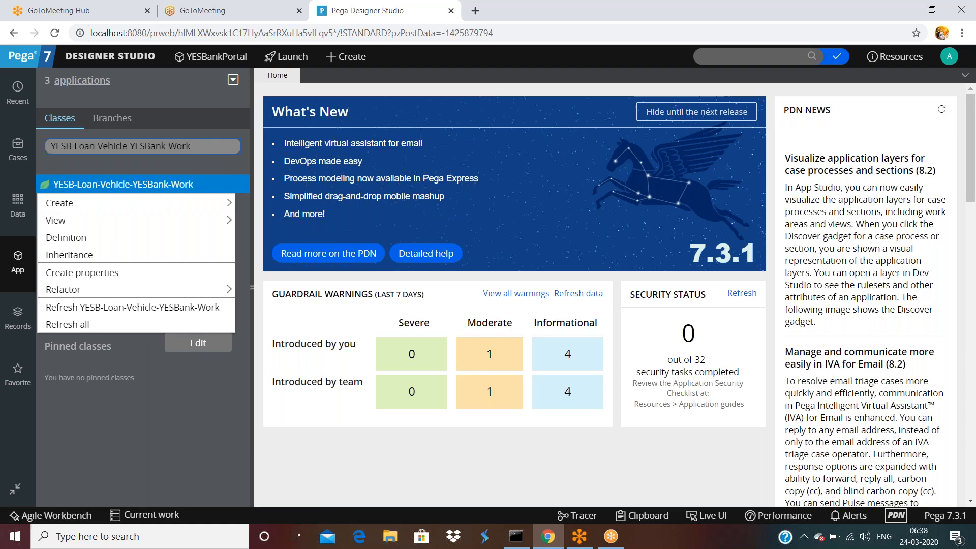
double_click(210, 146)
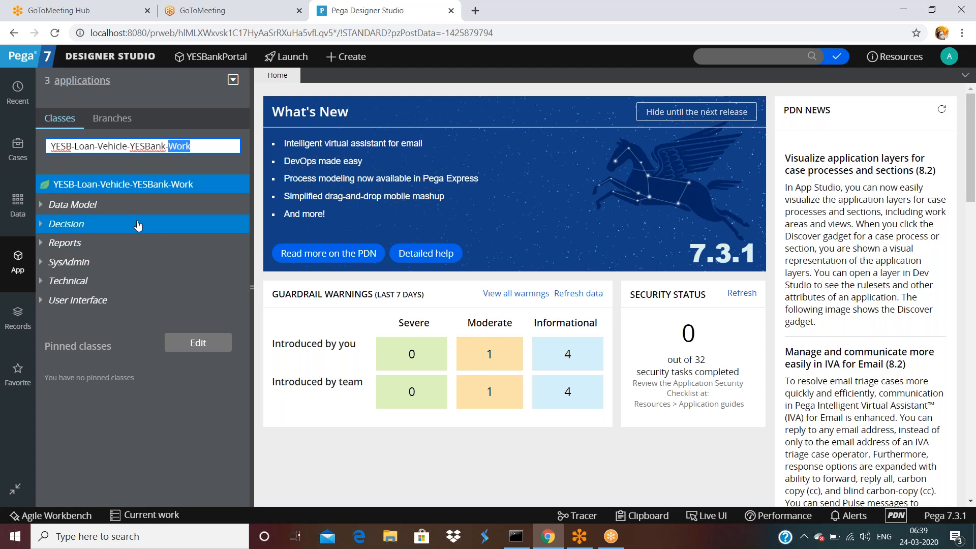
Browse the Create menu and Records explorer, then return to the App class explorer.
click(331, 57)
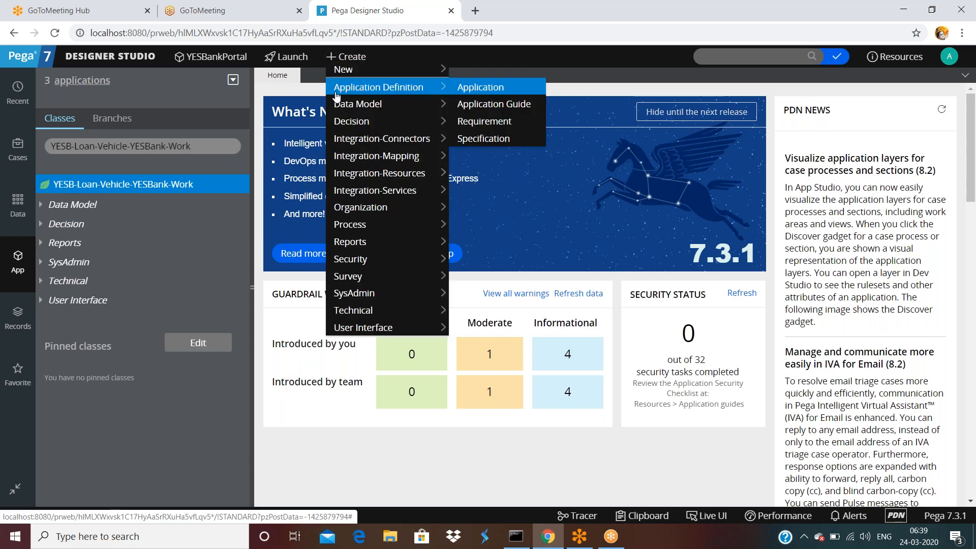
mouse_move(354, 300)
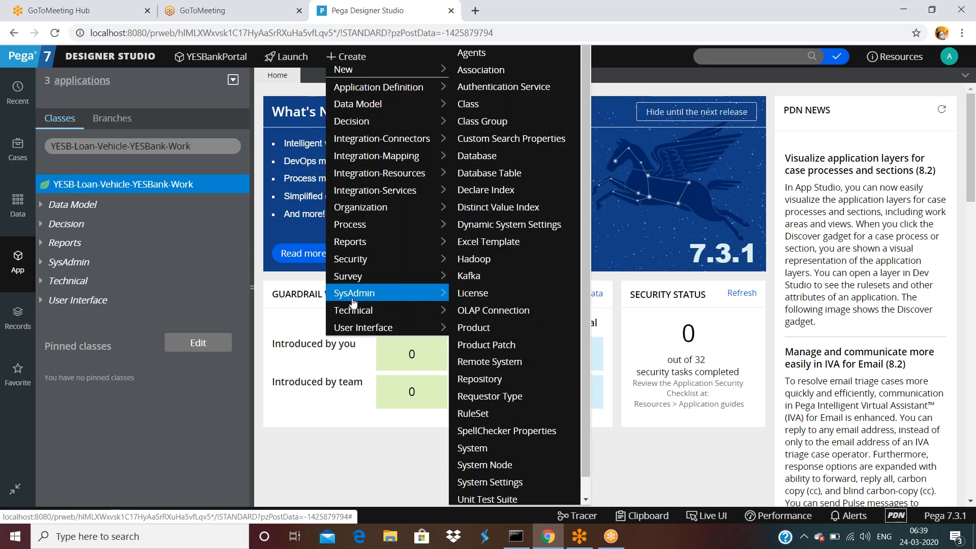
click(17, 318)
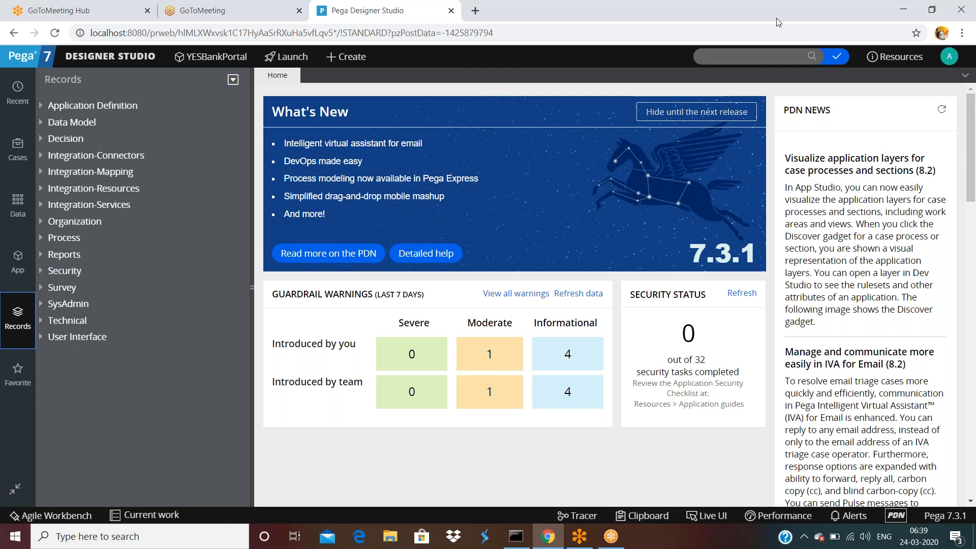
click(18, 262)
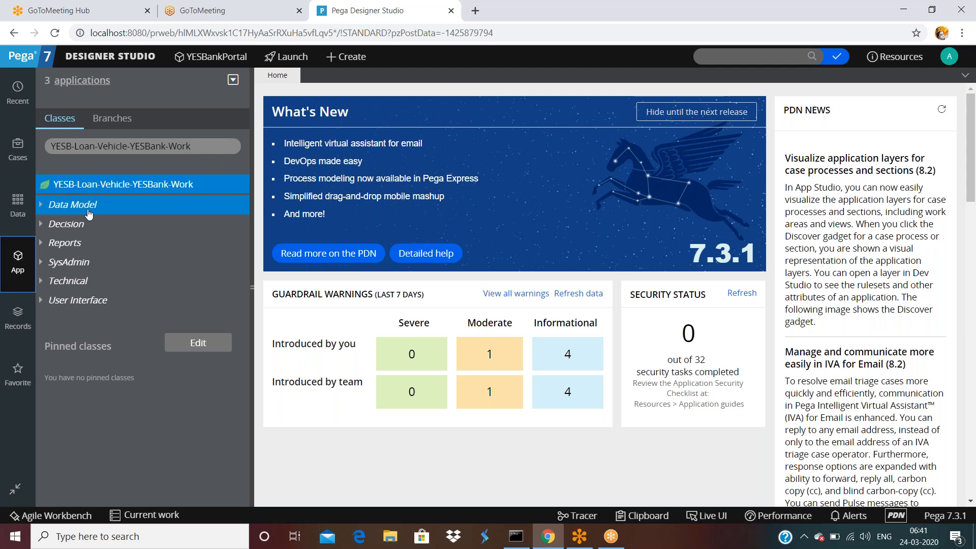
Start a new class from YESB-Loan-Vehicle-YESBank-Work and inspect its Label and Class Name fields.
click(147, 187)
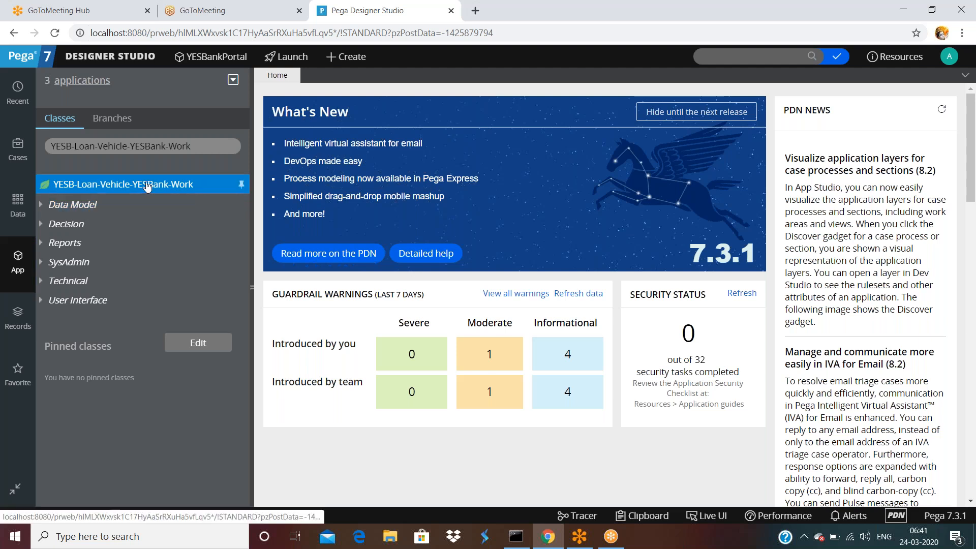
right_click(147, 187)
mouse_move(142, 204)
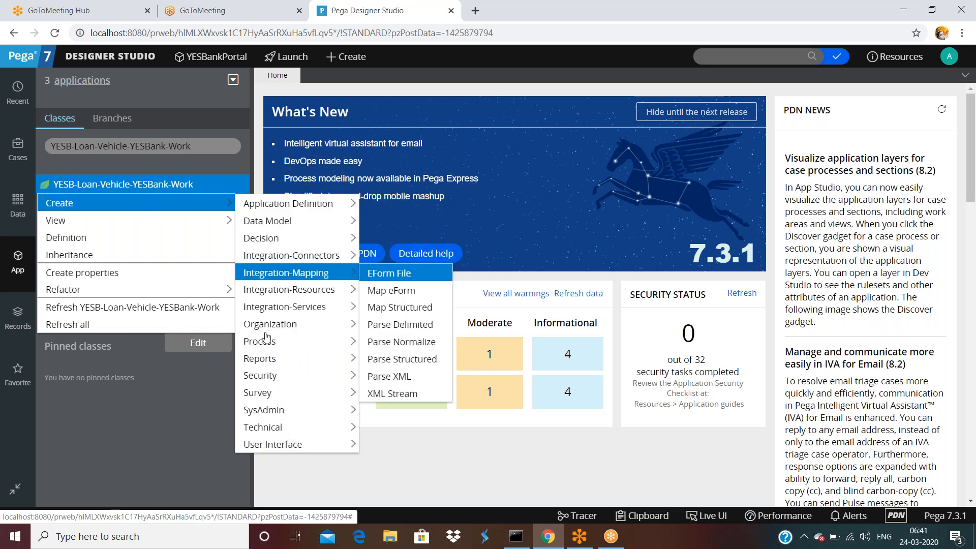
mouse_move(261, 410)
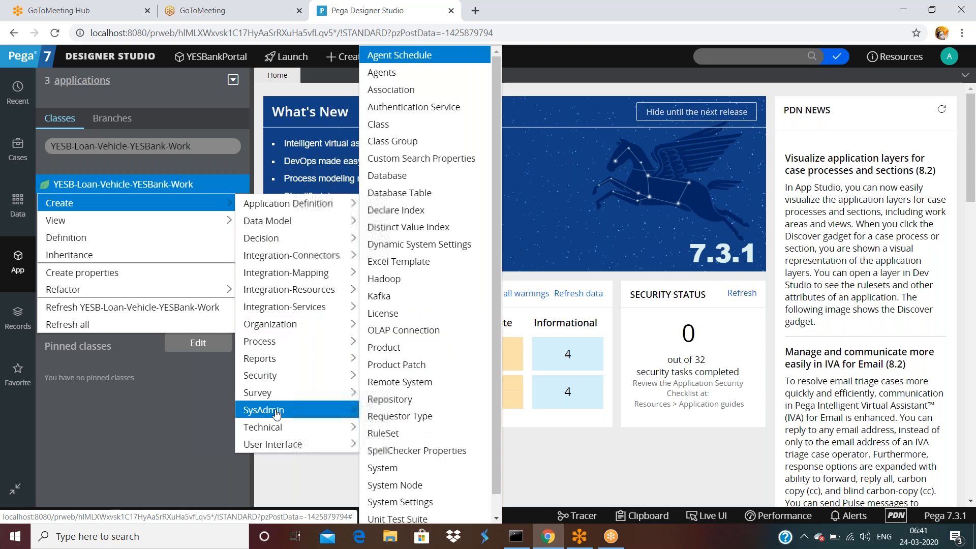
click(385, 126)
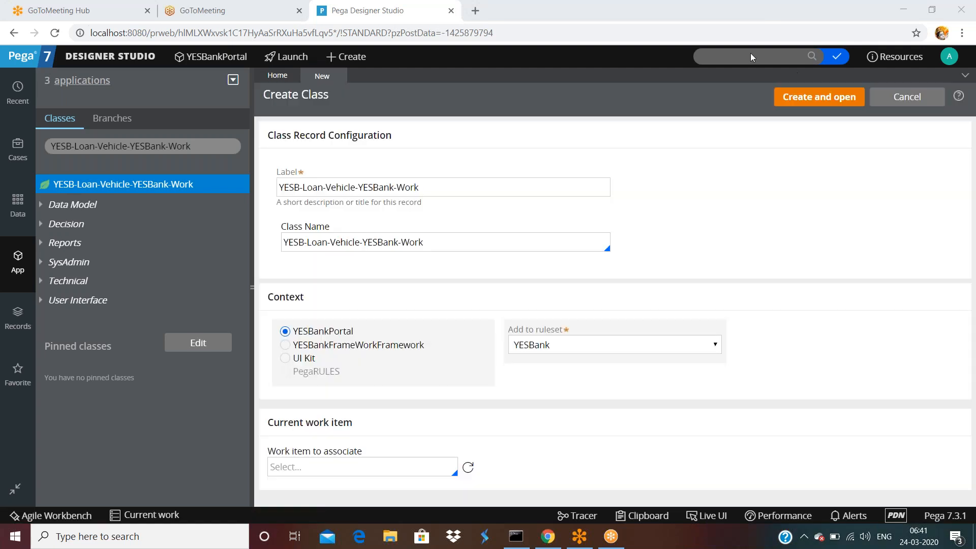
triple_click(434, 191)
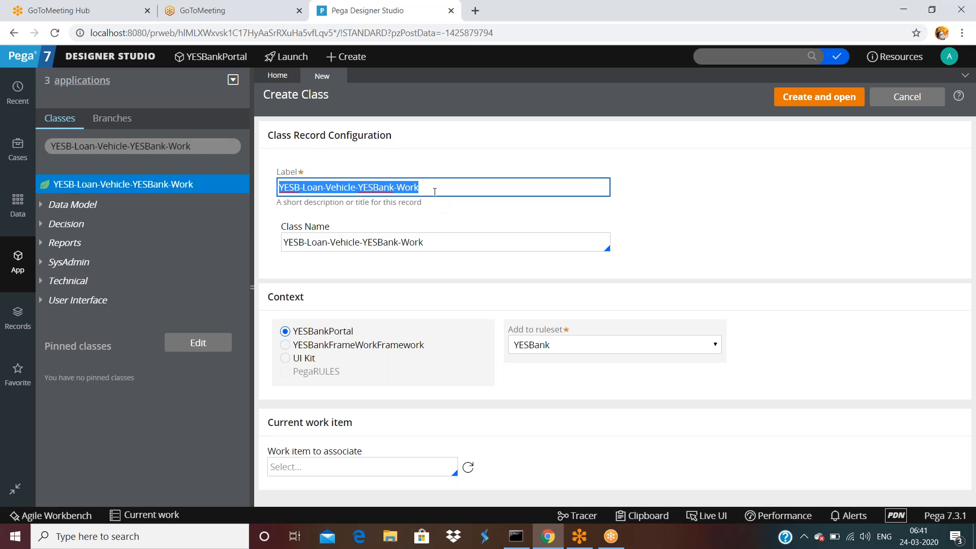
triple_click(430, 239)
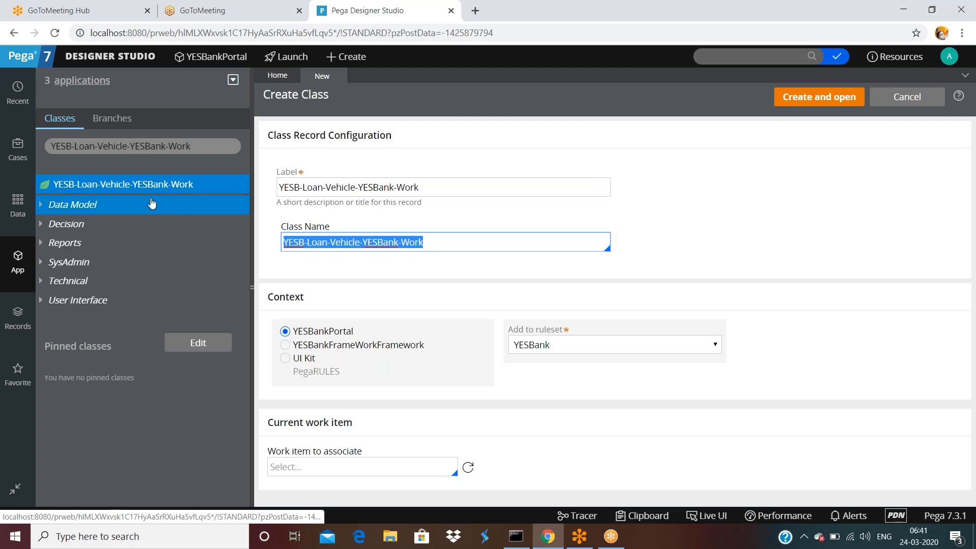
Filter the class explorer to YESB-Loan-Vehicle and close the new class forms unsaved.
click(198, 146)
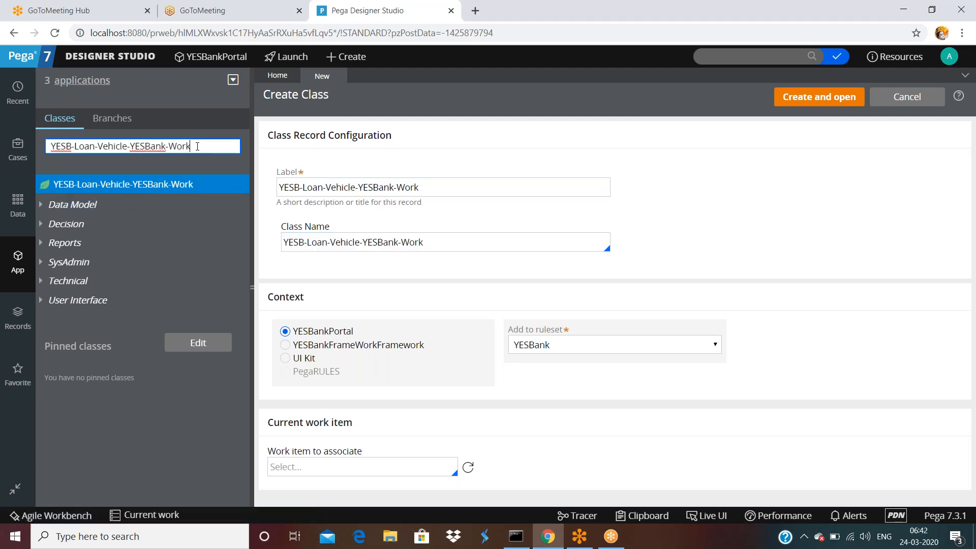
key(BackSpace)
key(BackSpace)
key(BackSpace)
key(BackSpace)
key(BackSpace)
key(BackSpace)
key(BackSpace)
key(BackSpace)
key(BackSpace)
key(BackSpace)
key(BackSpace)
key(BackSpace)
key(Return)
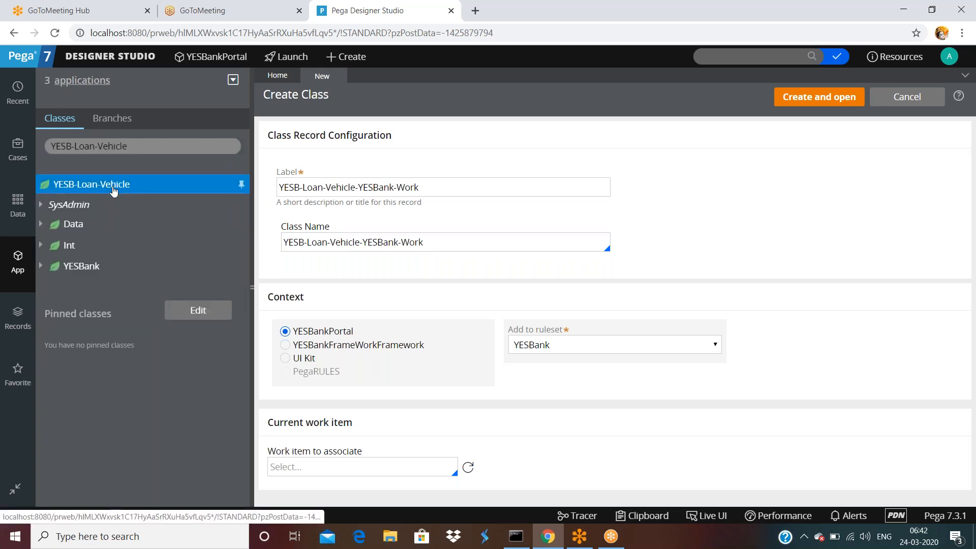
right_click(101, 189)
mouse_move(101, 202)
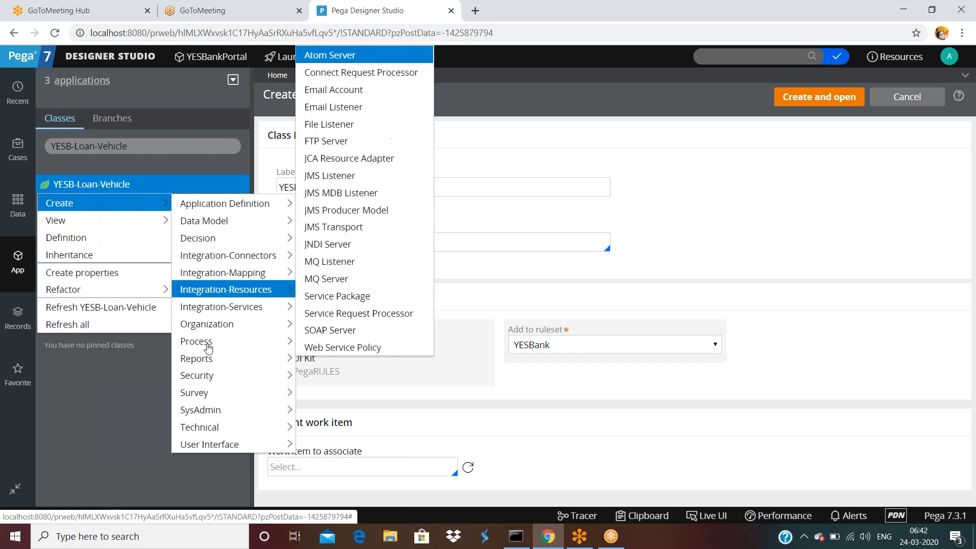
mouse_move(214, 409)
click(317, 103)
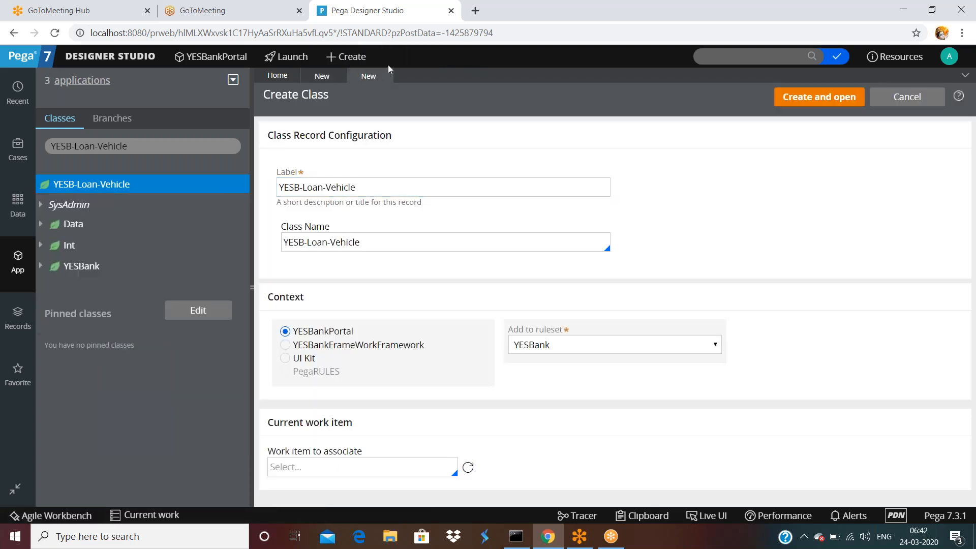
click(341, 75)
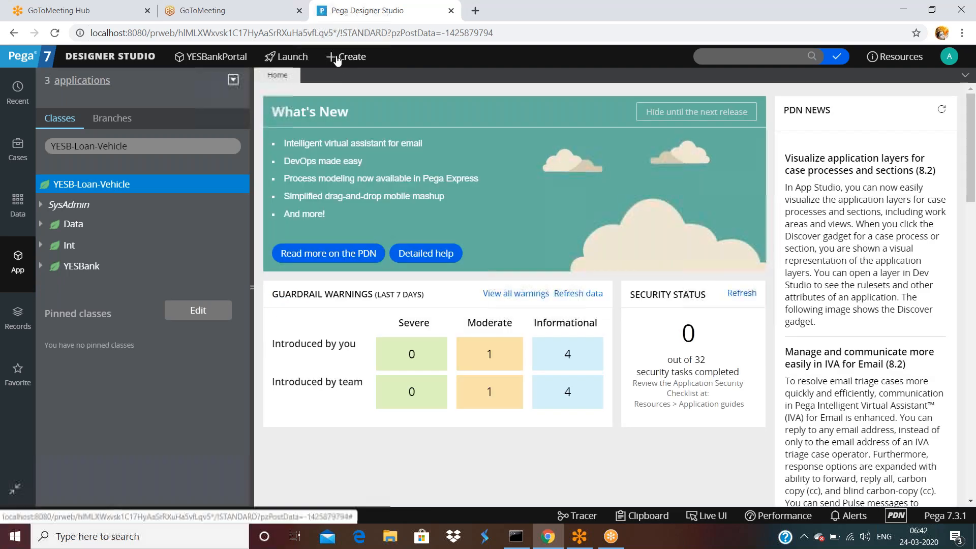
Start a new class with Label 'product class' and Class Name 'Product' in the YESBank ruleset.
click(336, 58)
mouse_move(356, 292)
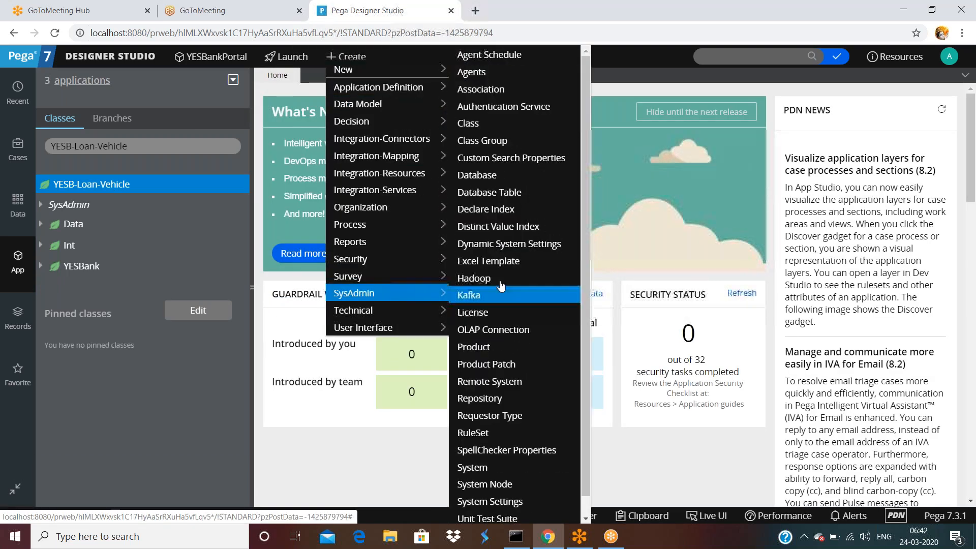
click(468, 124)
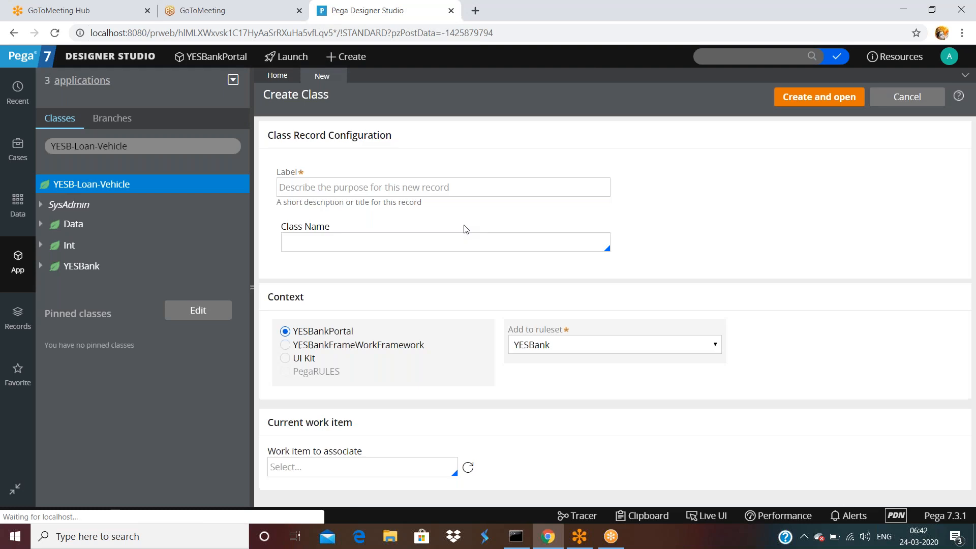
click(409, 187)
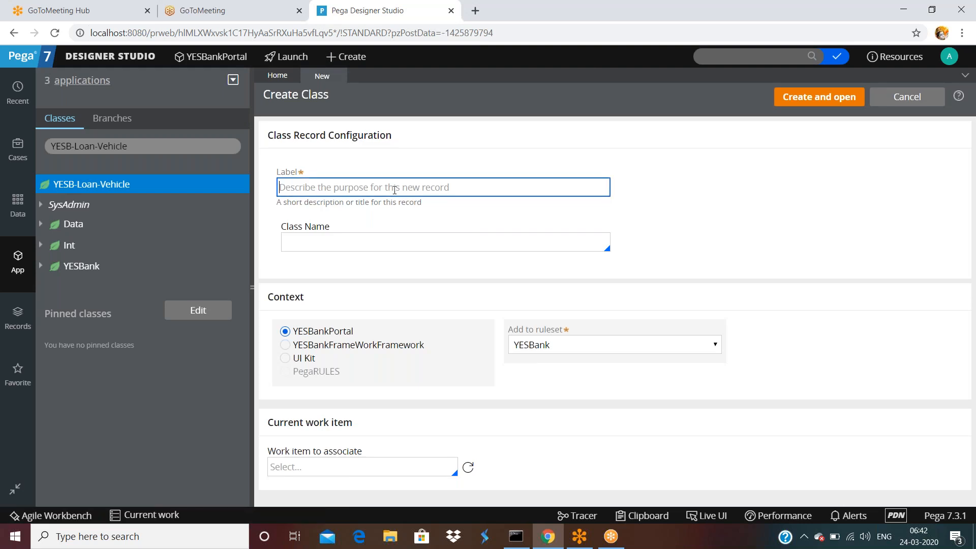
text(produ)
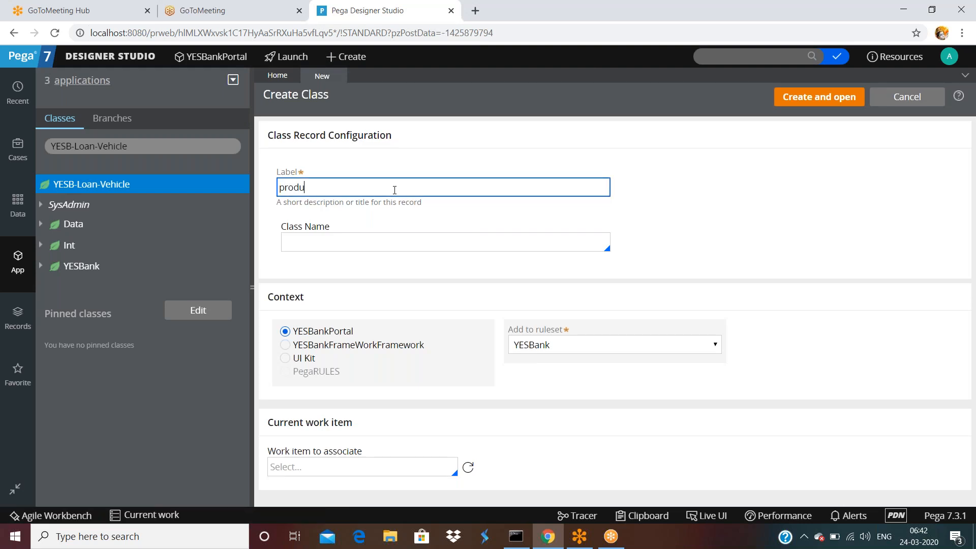
text(ct class)
key(Tab)
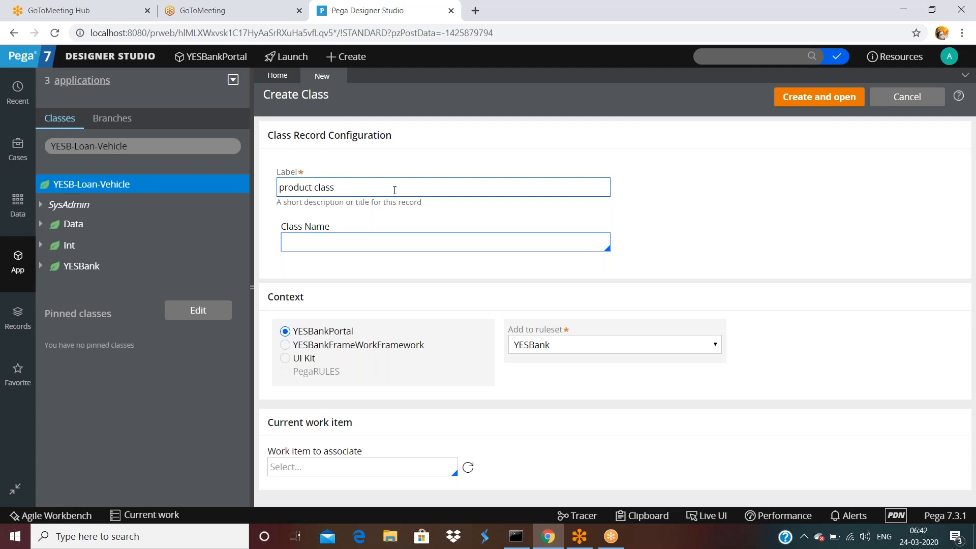
text(Product)
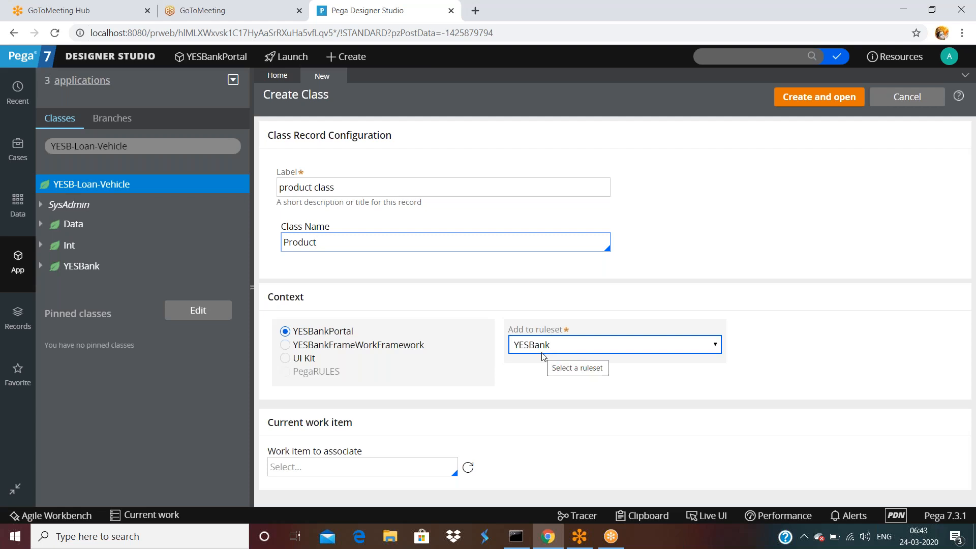
click(521, 261)
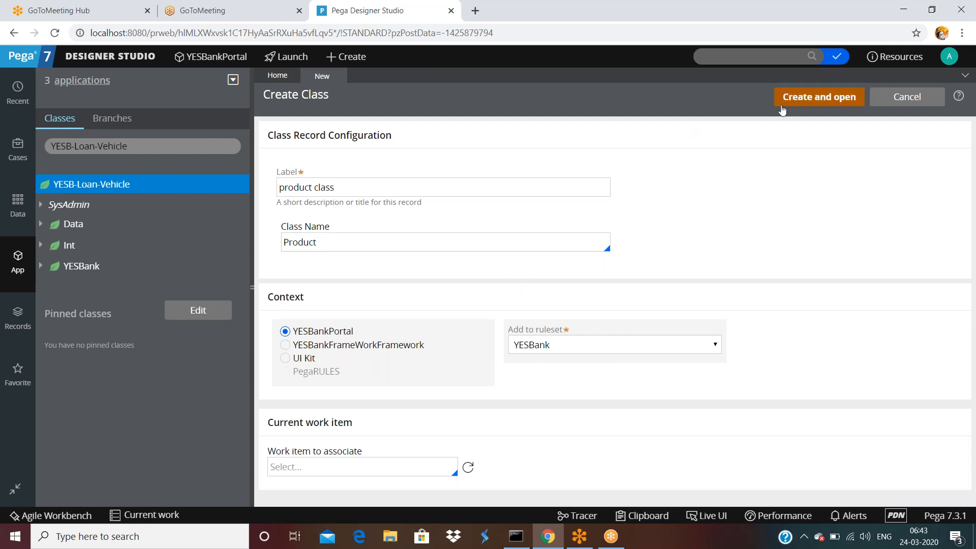
Create and open the Product class, then enter its History description and backend-upload usage note.
click(807, 98)
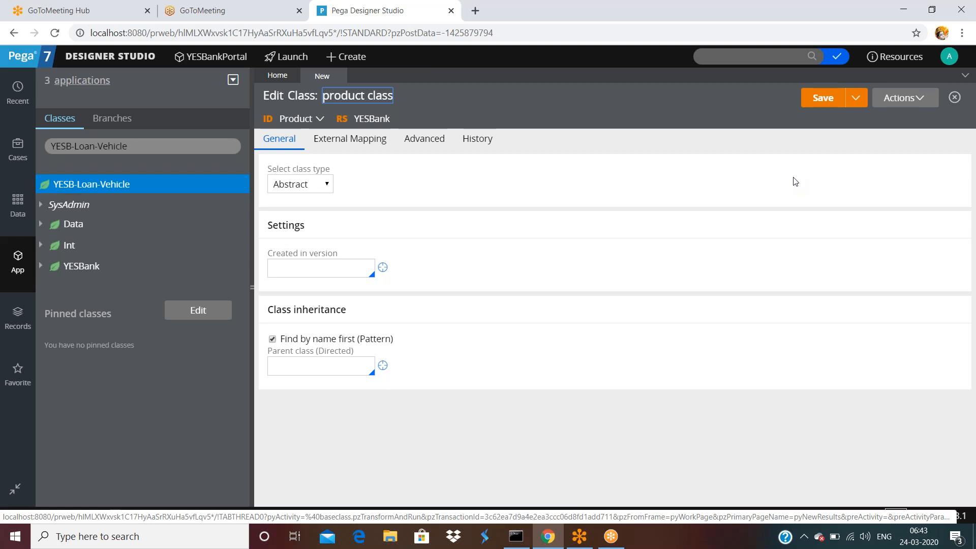
click(483, 142)
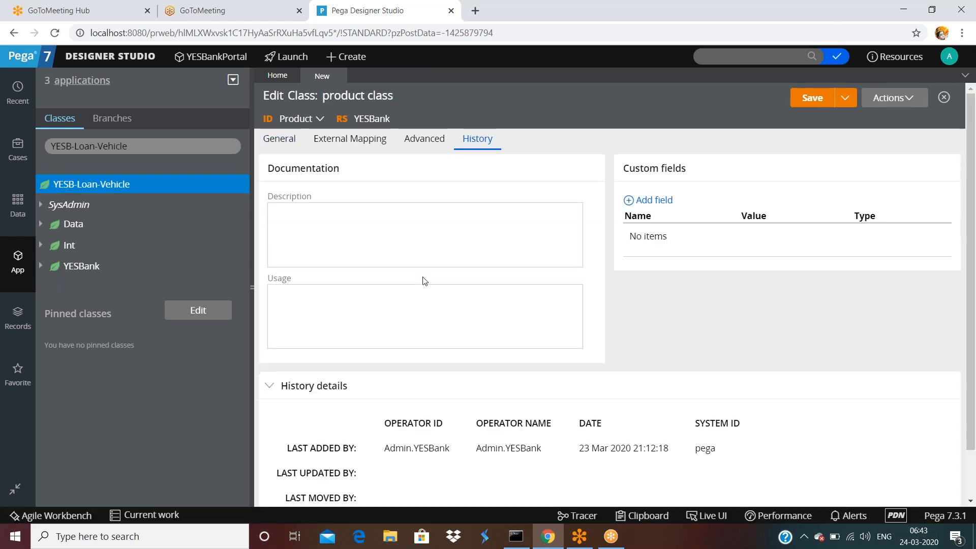
click(413, 252)
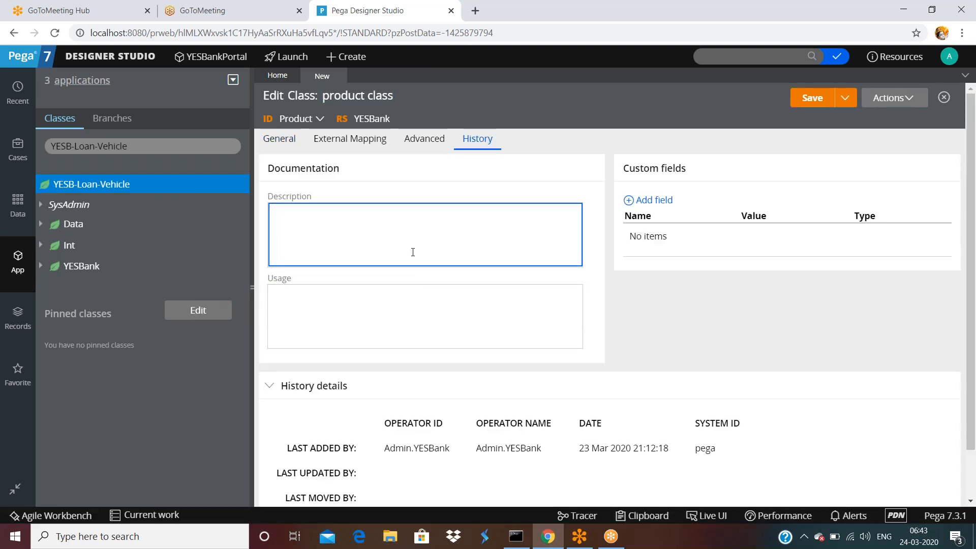
text(athis si s product creation)
key(Tab)
text(this is ussed while)
text(upl)
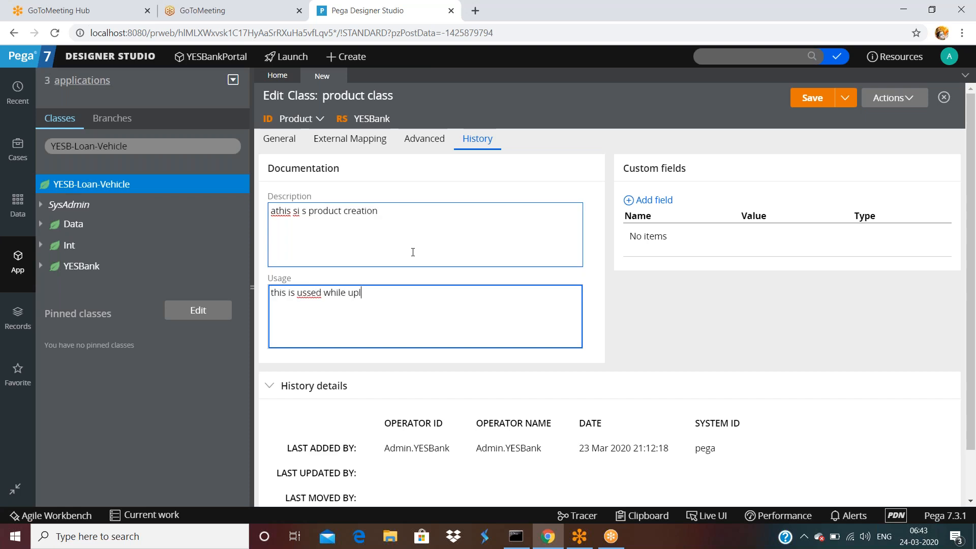
text(oadign products from the backend)
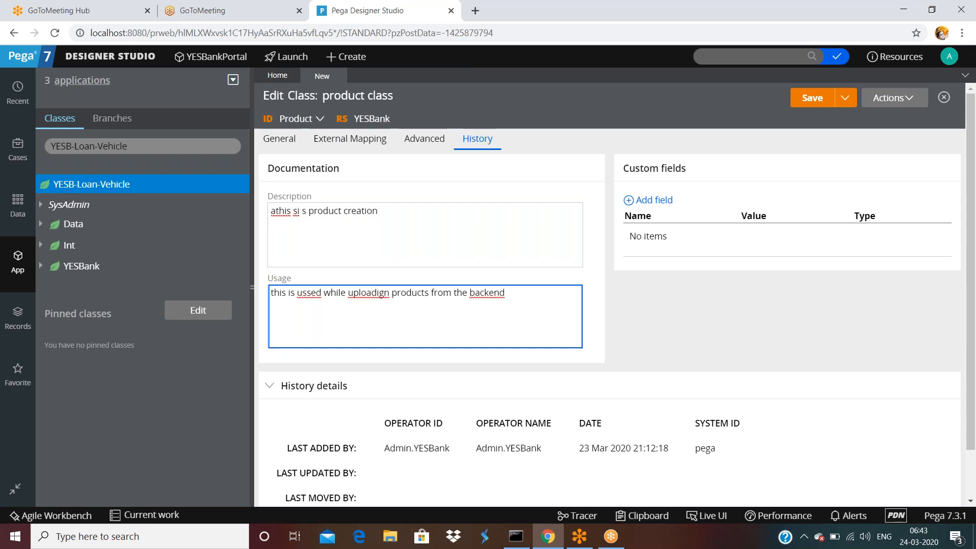
click(293, 118)
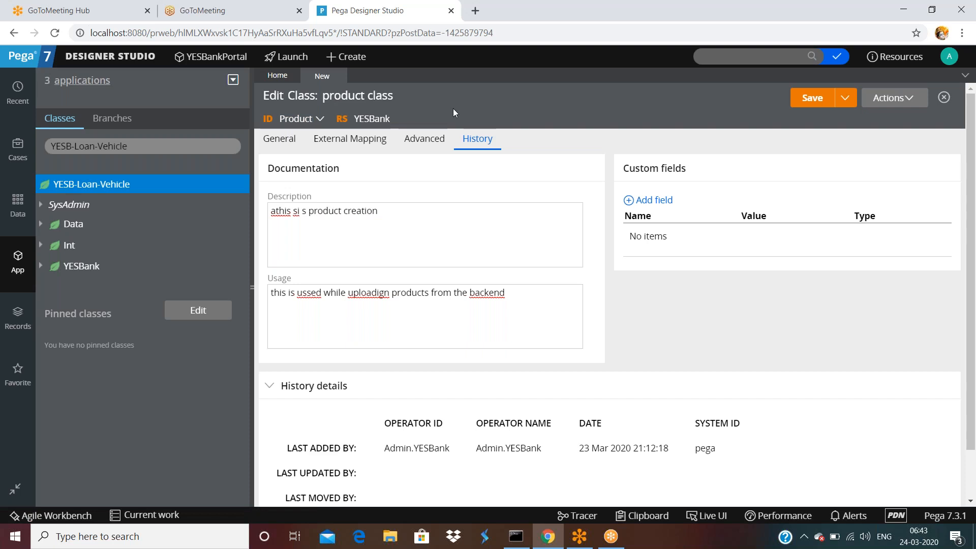
Go back to the Product class General tab, keeping its class type as Abstract.
click(282, 142)
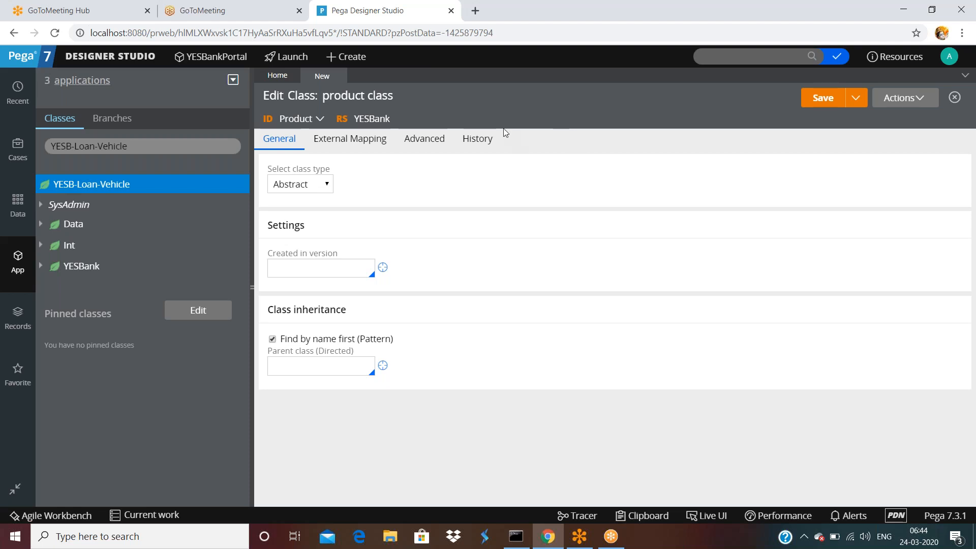
click(903, 97)
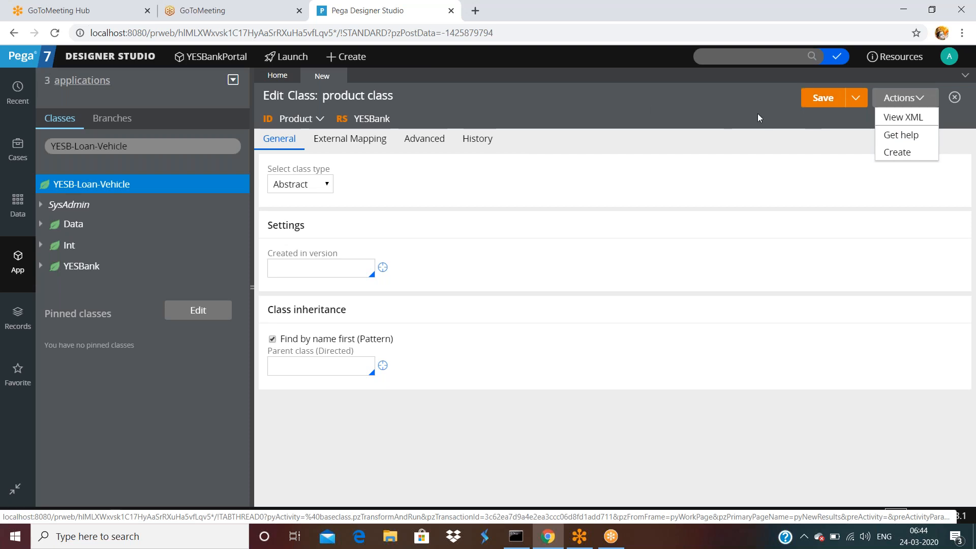
right_click(632, 158)
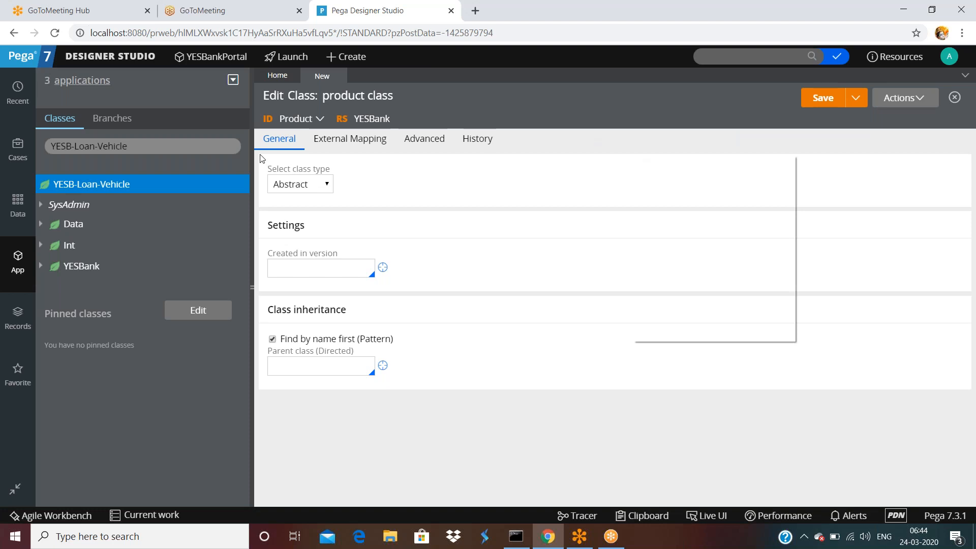
click(308, 186)
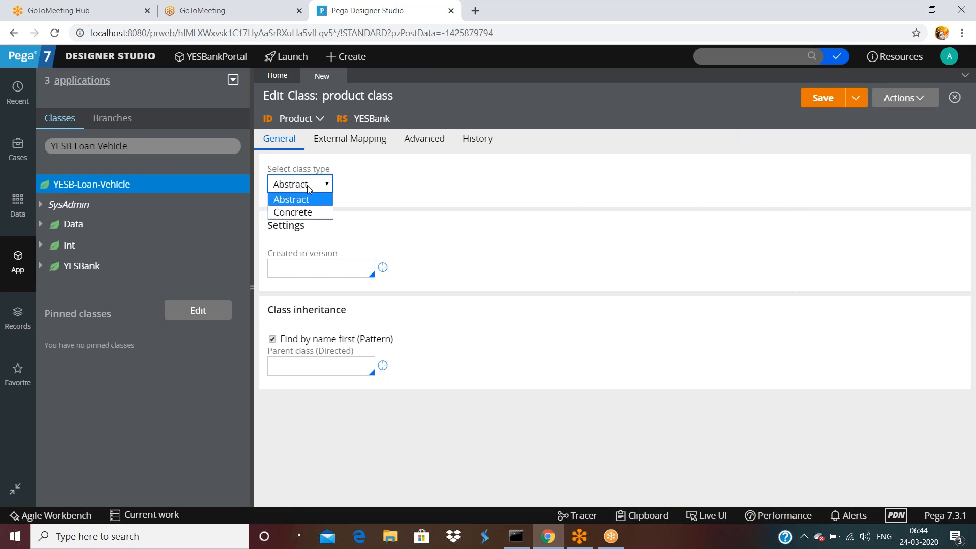
click(705, 151)
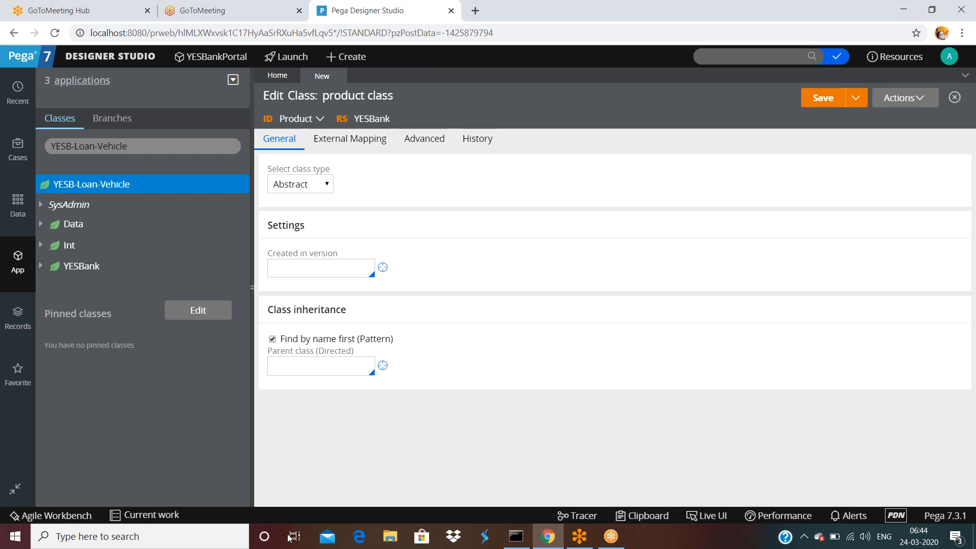
Launch Notepad from the taskbar search to show the ss notes file.
click(142, 537)
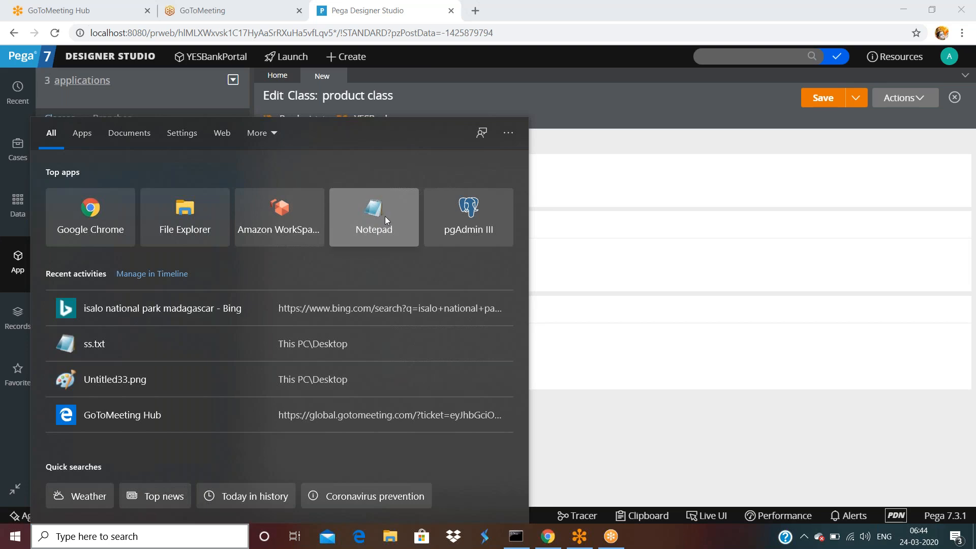
click(177, 345)
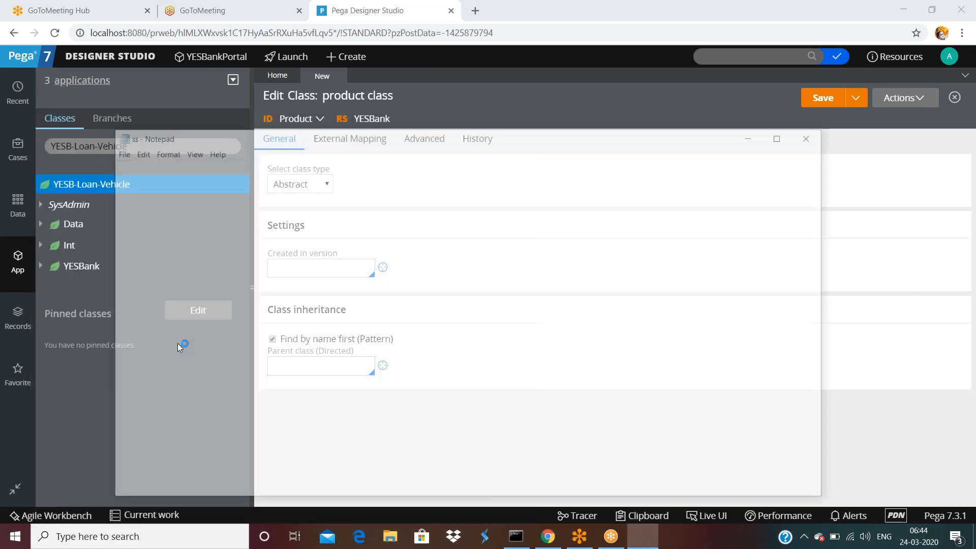
scroll(476, 320, down, 4)
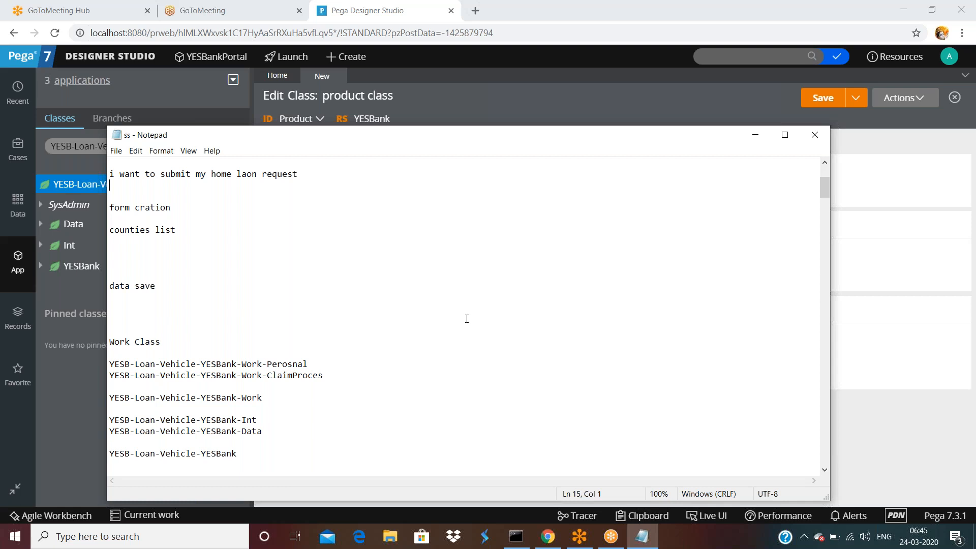
Scroll to the end of ss.txt to reveal the Pseraonaloanrequest code lines.
scroll(527, 324, down, 10)
scroll(532, 329, down, 15)
scroll(515, 353, down, 15)
scroll(501, 358, down, 15)
scroll(500, 364, down, 10)
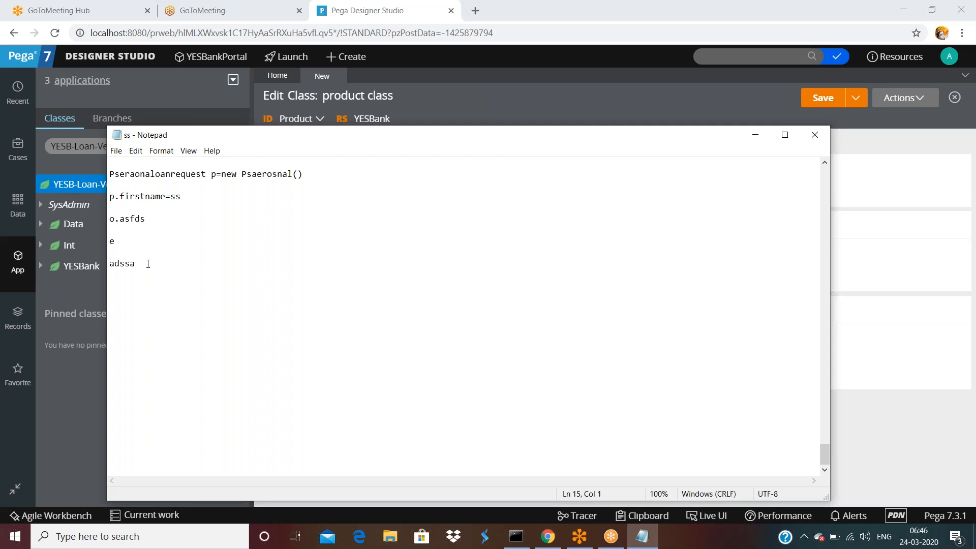
Replace the stray adssa text with a 'customer { customesrname, salar, aadharnumer }' block.
drag(145, 264, 149, 256)
key(Return)
text(customer)
key(Return)
text({)
key(Return)
key(Return)
text(customesrn)
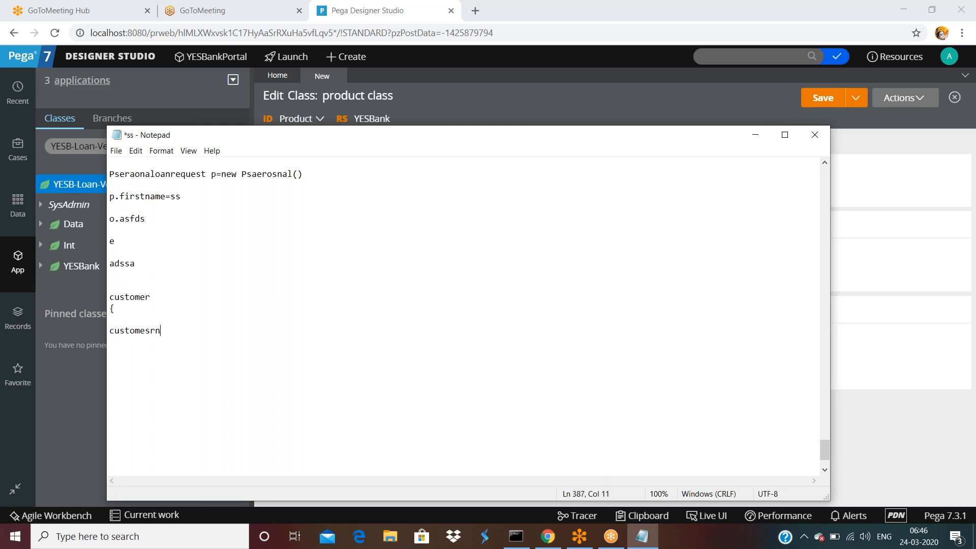
text(ame,)
key(Return)
text(salar, )
text(aadharnum)
text(er)
key(Return)
key(Return)
key(Return)
text(})
key(Return)
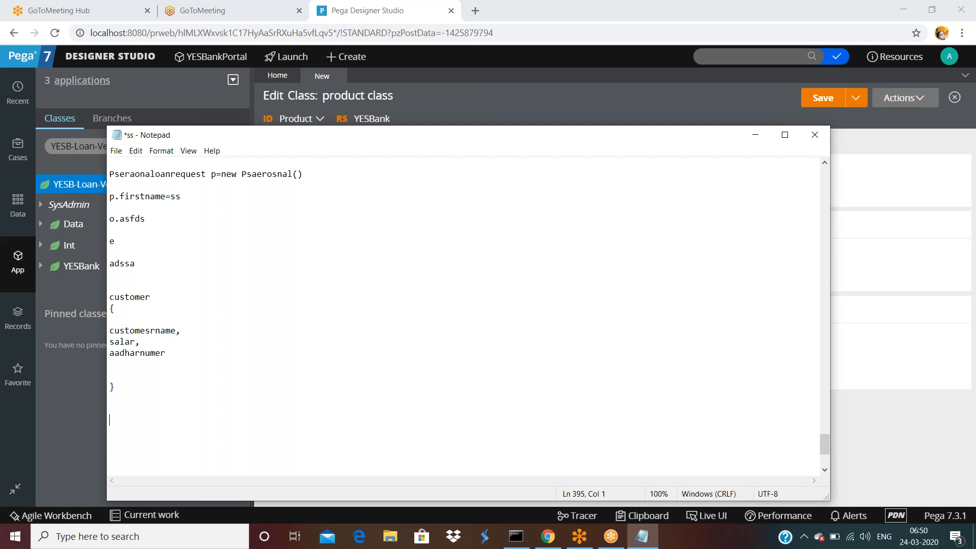
Add lines 'l1 - instance', 'l2 - instance' and 'l3 -instance' below the customer block.
click(178, 387)
key(Return)
text(l1)
key(Return)
key(Return)
click(109, 420)
text(- instance)
text(l2)
text(  - )
text(insta)
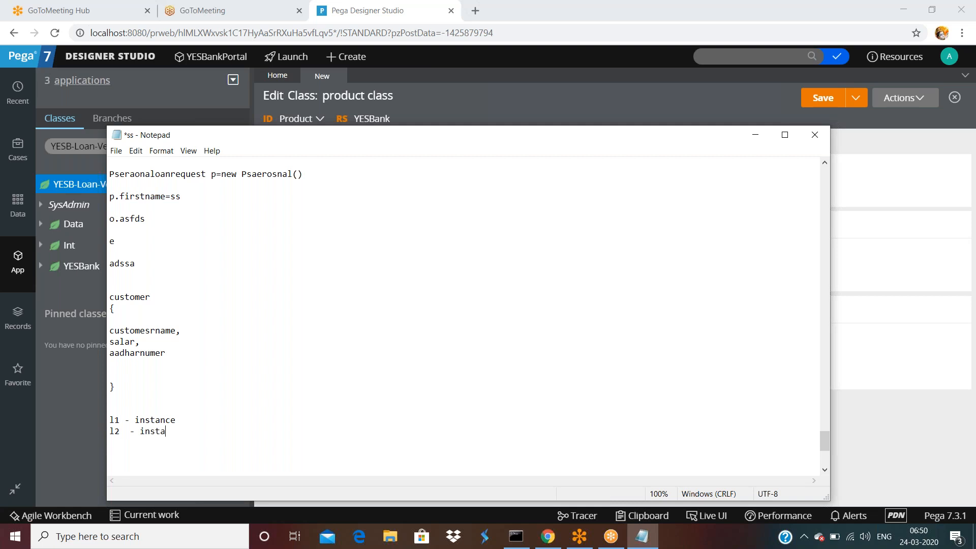
text(nce)
key(Return)
text(l3 -instance)
Bring the Product class edit form in Designer Studio back in front of Notepad.
click(895, 173)
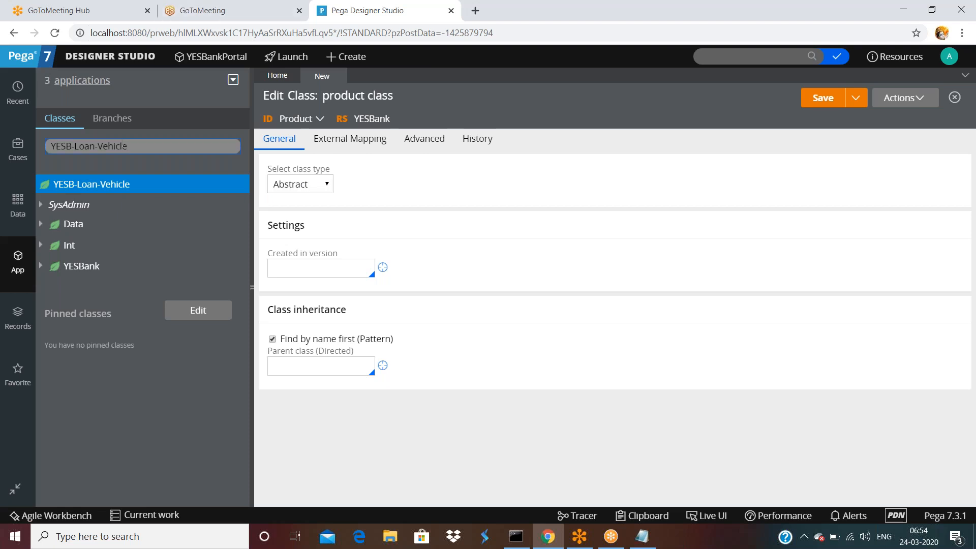
Filter the App Explorer class tree to YESB to list its subclasses.
click(148, 147)
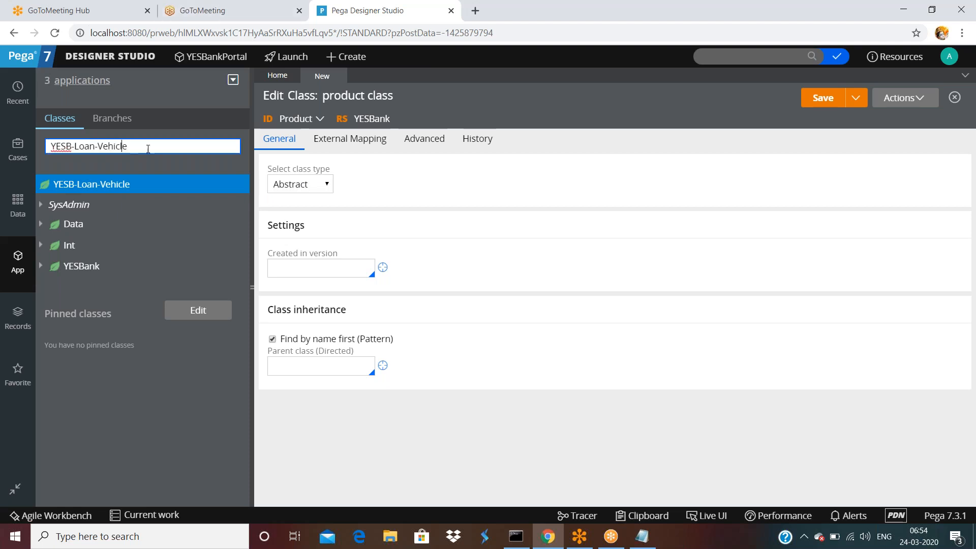
click(726, 49)
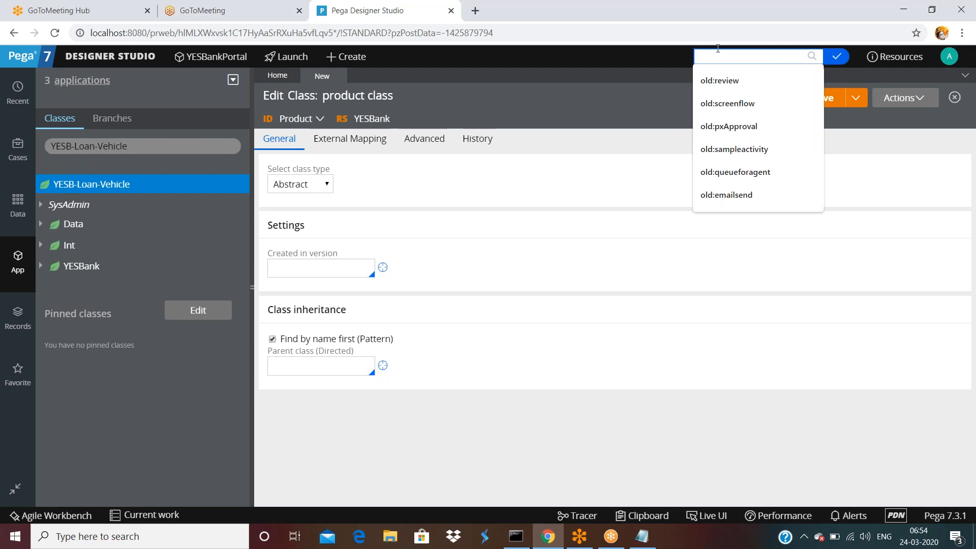
click(149, 147)
key(BackSpace)
key(BackSpace)
key(BackSpace)
key(BackSpace)
key(BackSpace)
key(BackSpace)
key(BackSpace)
key(BackSpace)
key(BackSpace)
key(BackSpace)
key(BackSpace)
key(BackSpace)
key(BackSpace)
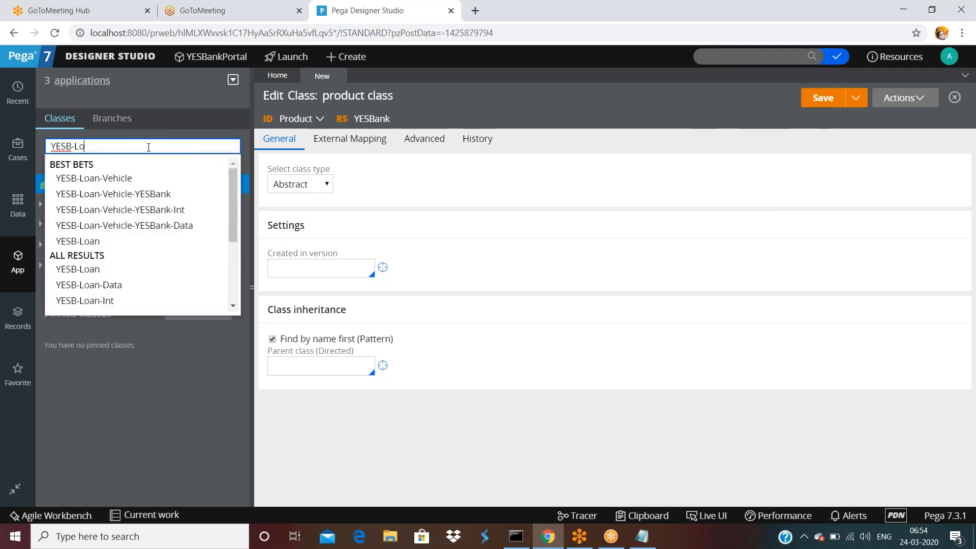
key(Return)
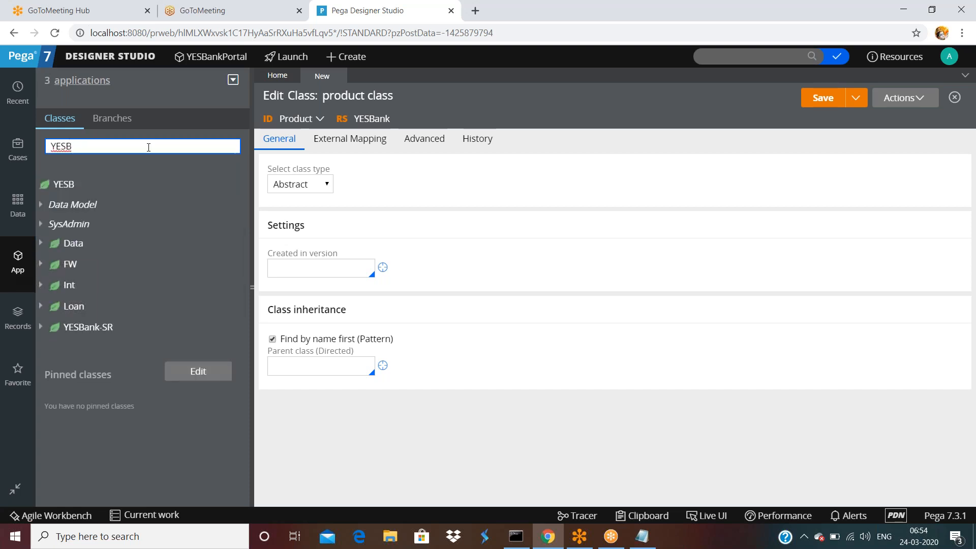
Open the YESB class instances view and read its no-keys-defined message.
click(61, 185)
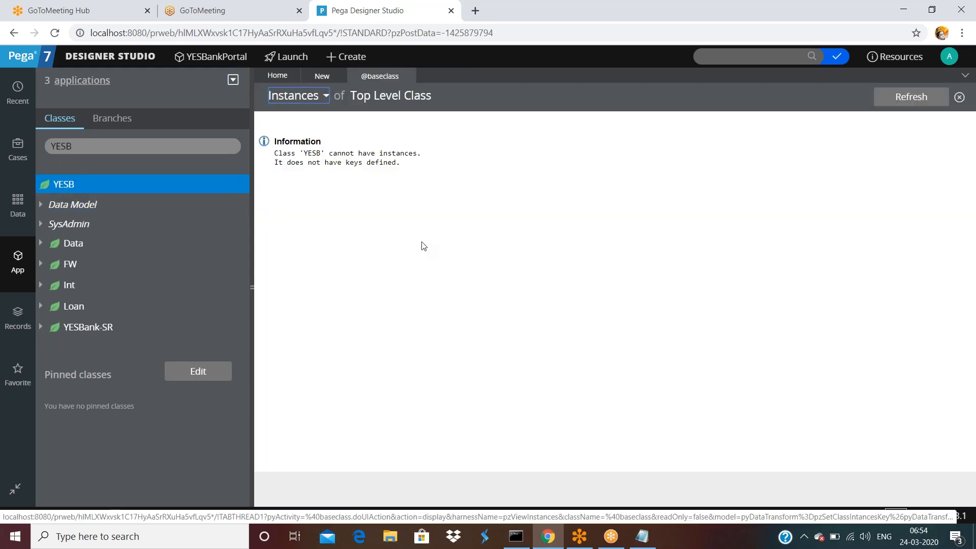
drag(333, 161, 405, 168)
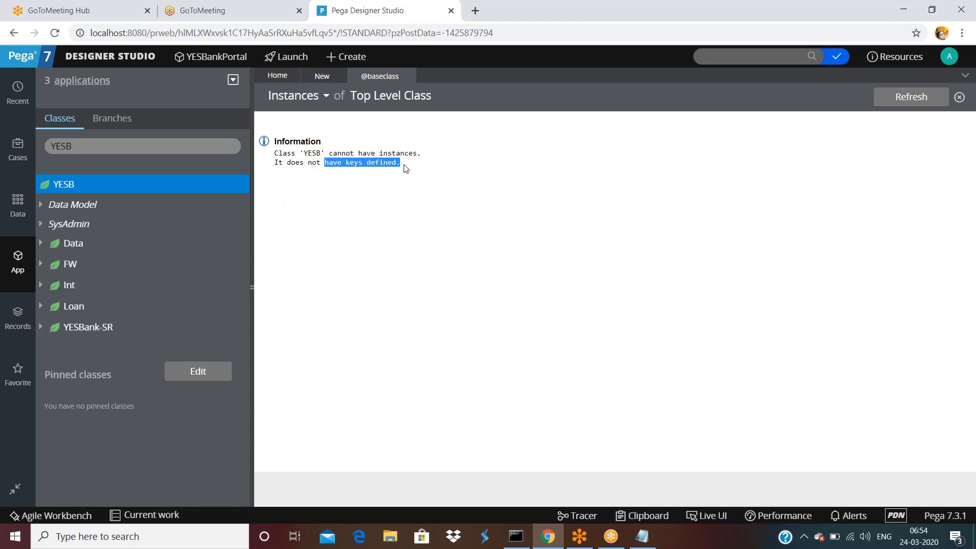
triple_click(306, 154)
click(437, 166)
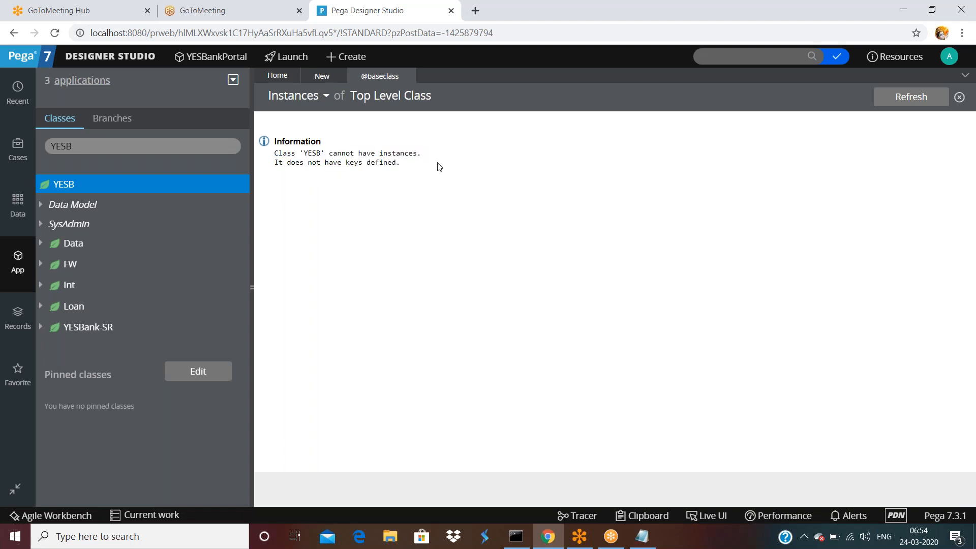
Open the YESB class rule from SysAdmin > Class, then return to the Product class form.
click(41, 224)
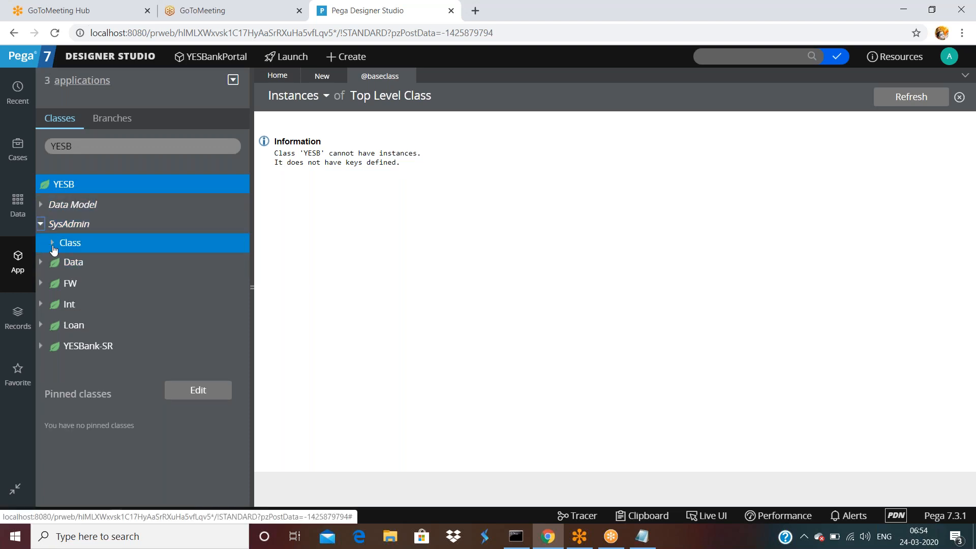
click(52, 243)
click(94, 261)
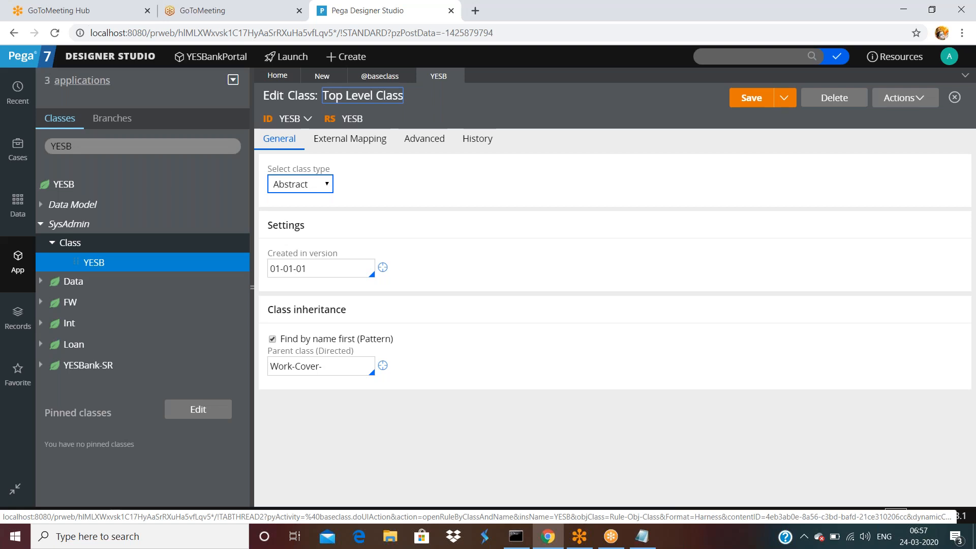
click(321, 76)
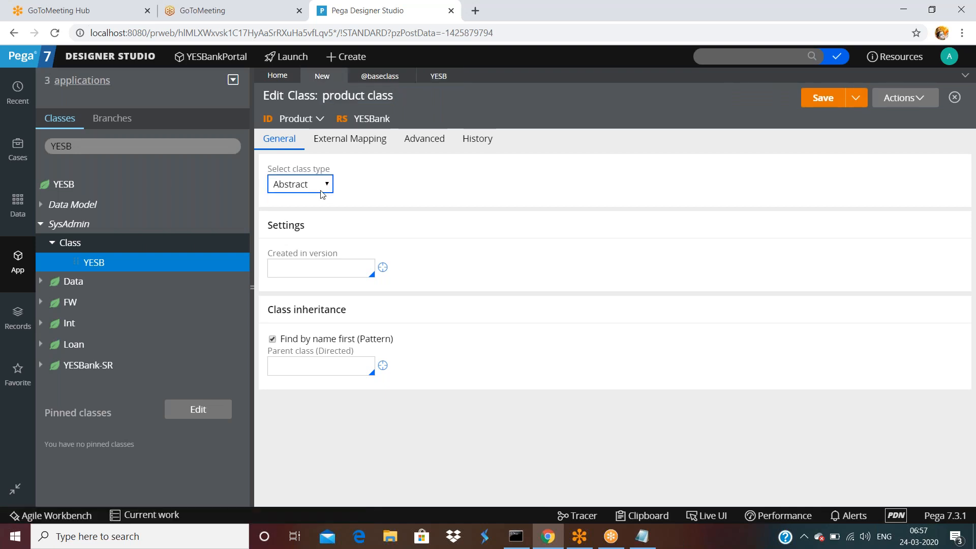
Choose 01-01-02 as the Product class's Created in version.
click(304, 269)
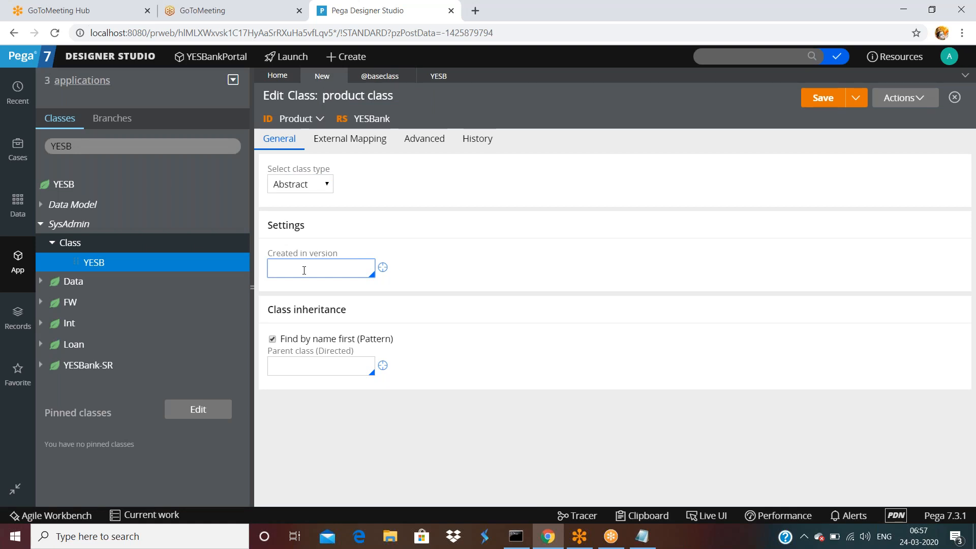
click(304, 271)
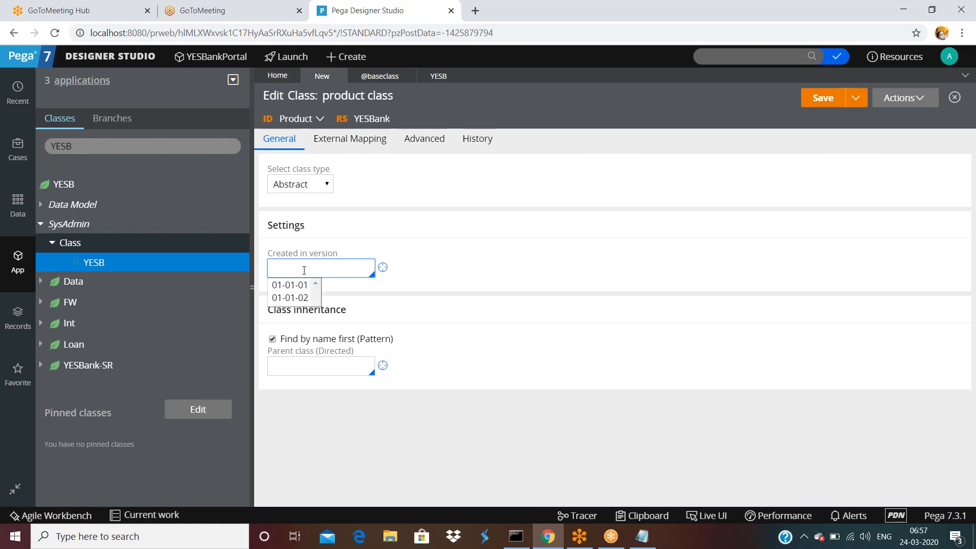
click(294, 298)
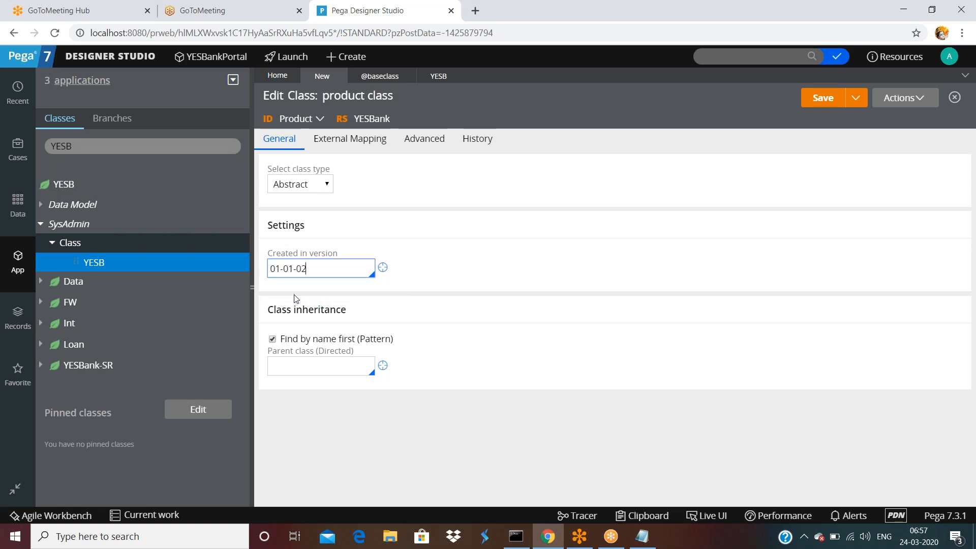
triple_click(329, 263)
click(316, 361)
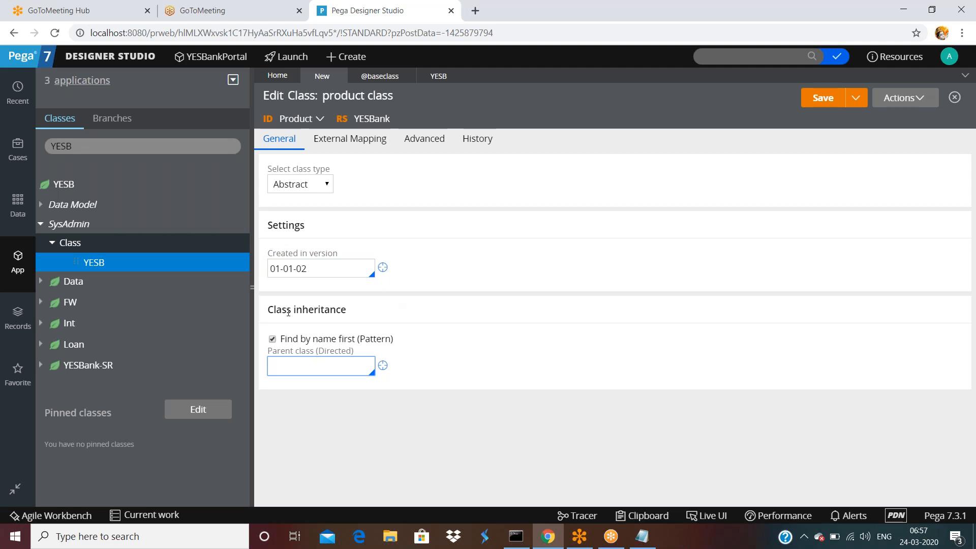
drag(326, 398, 316, 368)
click(316, 368)
text(@baseclass)
click(462, 342)
click(823, 99)
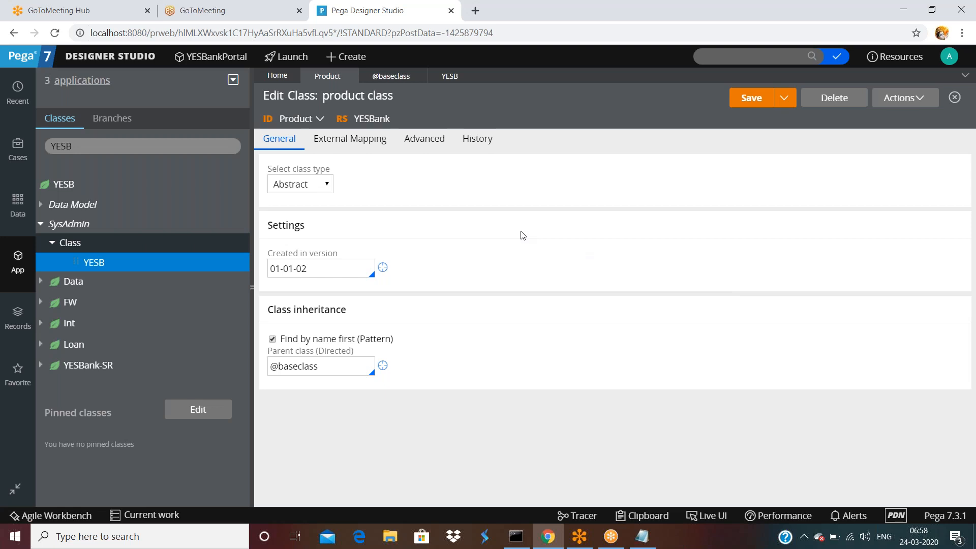
Filter the class explorer to Product and open its class rule under SysAdmin > Class.
click(137, 146)
key(BackSpace)
key(BackSpace)
key(BackSpace)
key(BackSpace)
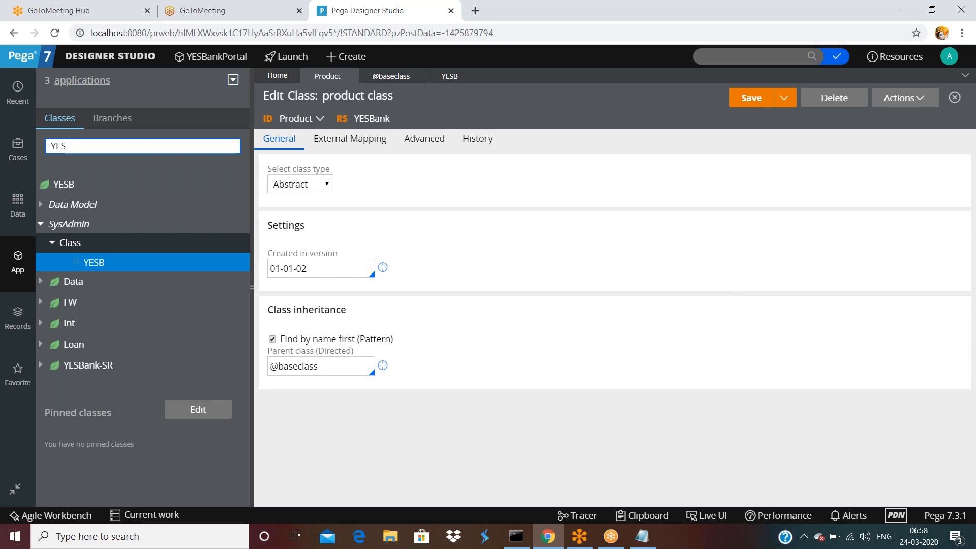
text(Product)
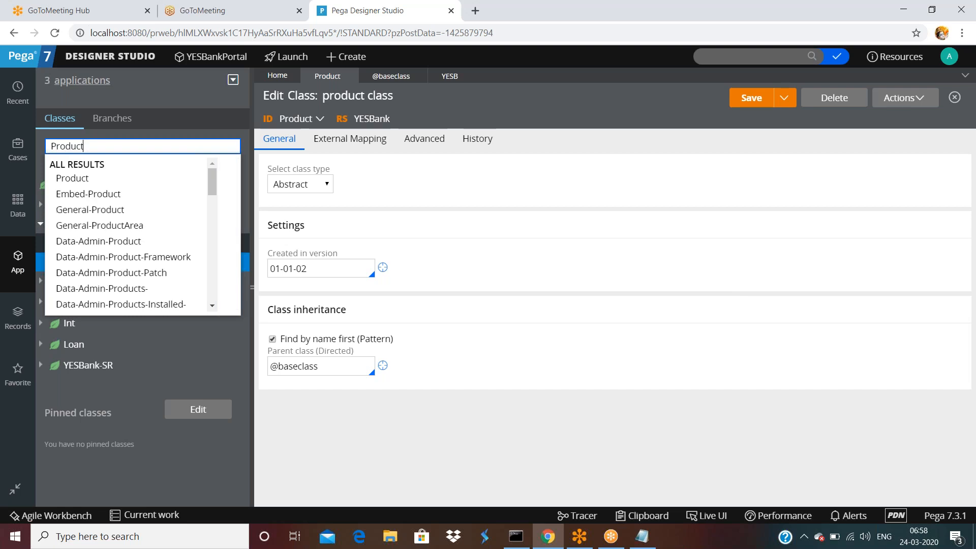
key(Return)
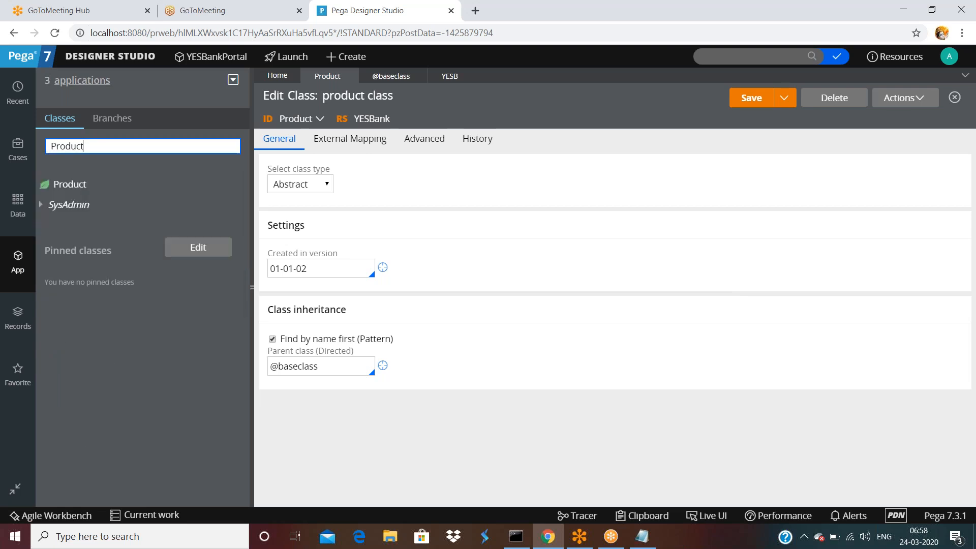
click(41, 205)
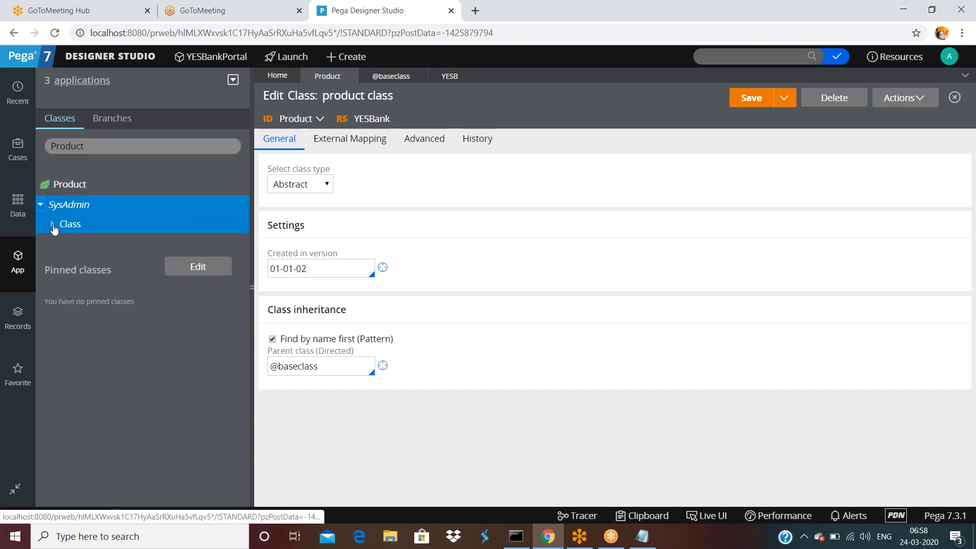
click(52, 224)
click(100, 246)
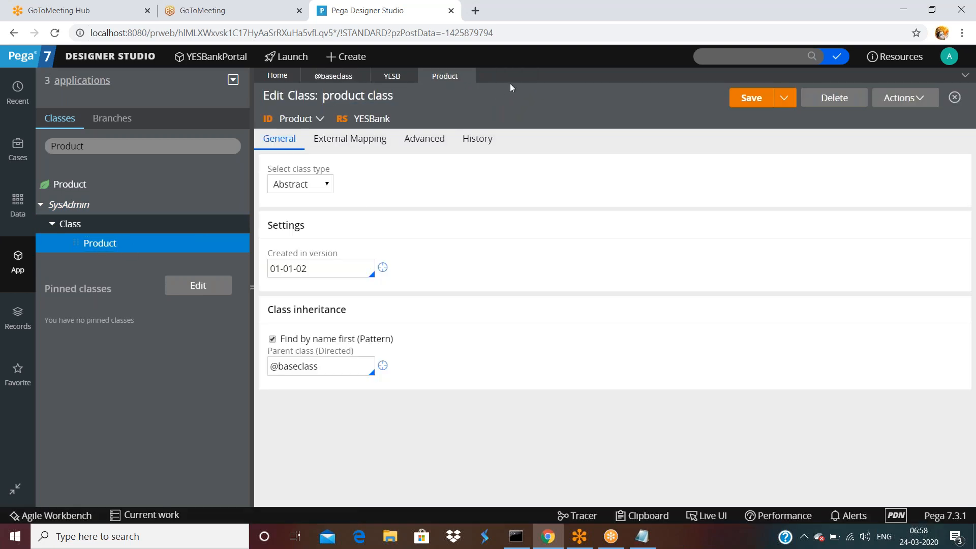
View the Product cannot-have-instances message, then reload the Designer Studio page.
click(70, 189)
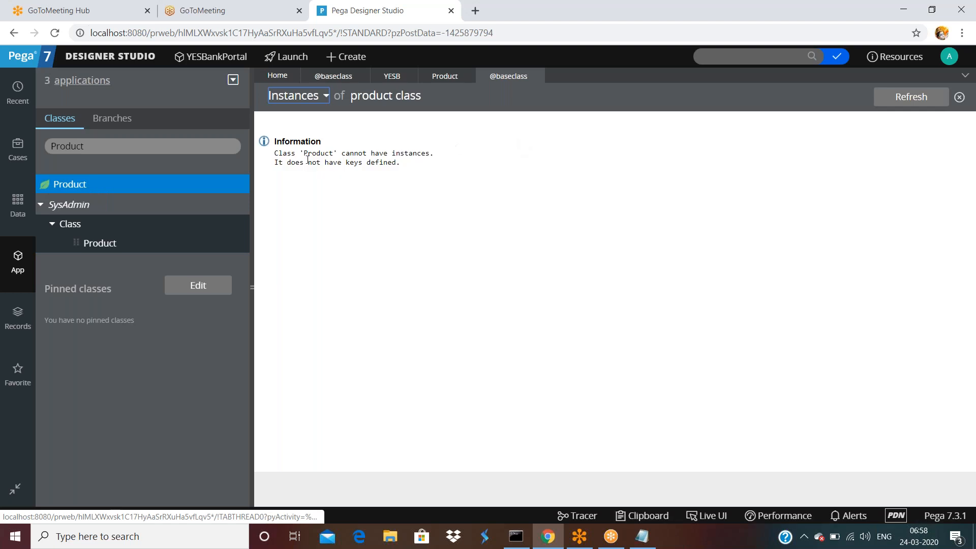
drag(299, 153, 430, 155)
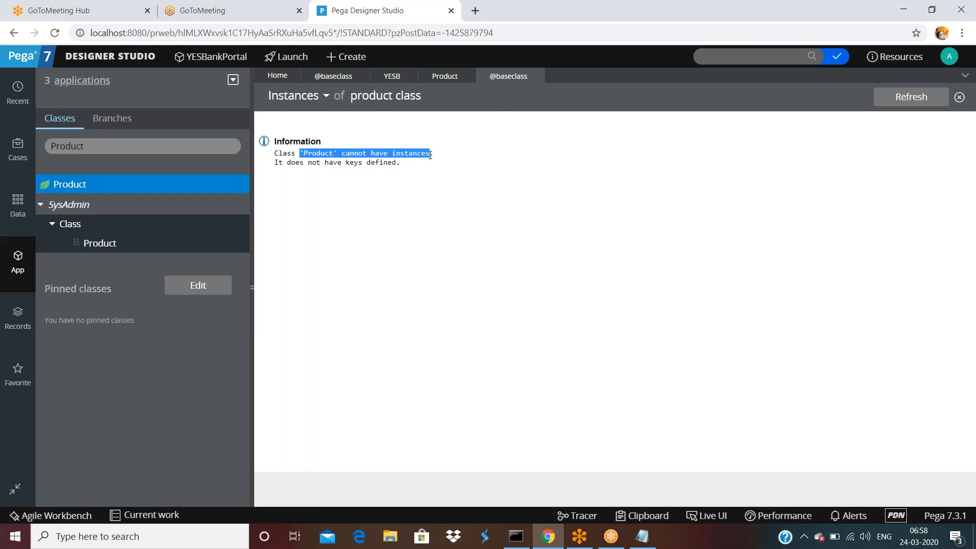
click(372, 160)
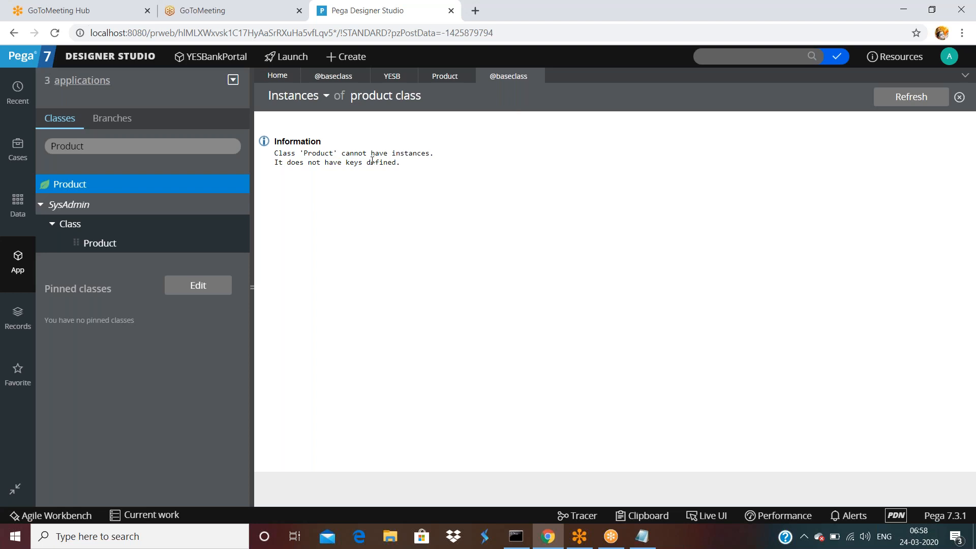
click(215, 31)
key(Return)
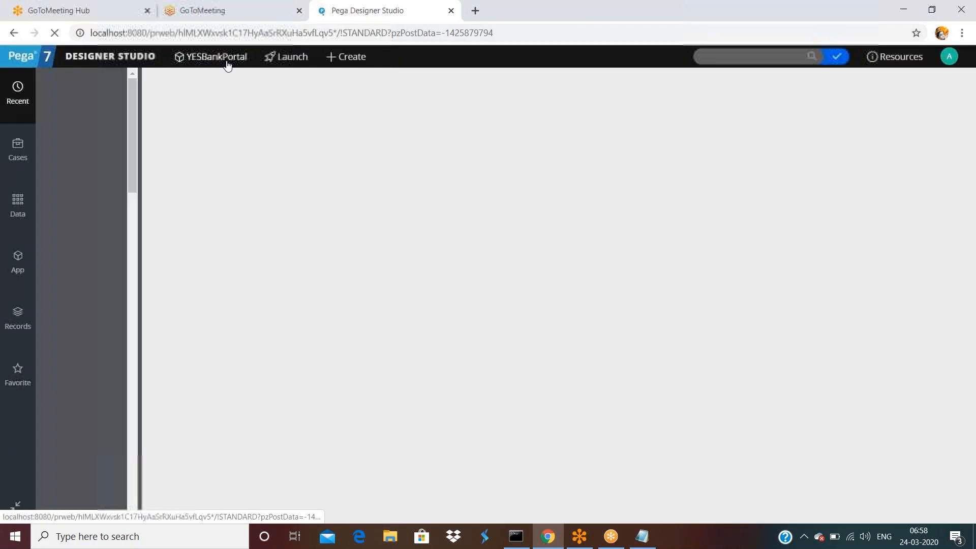
Sign out and back in, then open the YESB-Loan-Vehicle-YESBank-Work class instances.
click(22, 271)
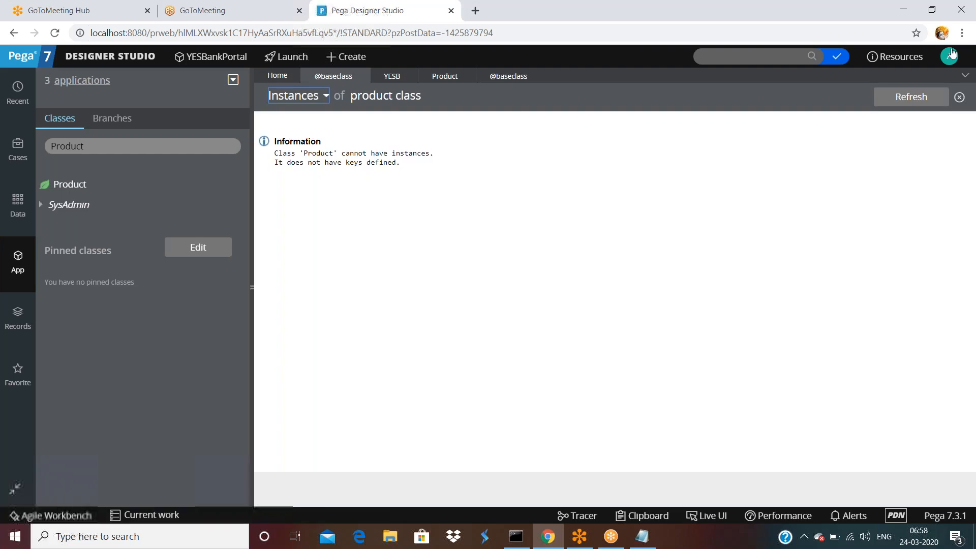
click(950, 55)
click(910, 161)
click(488, 307)
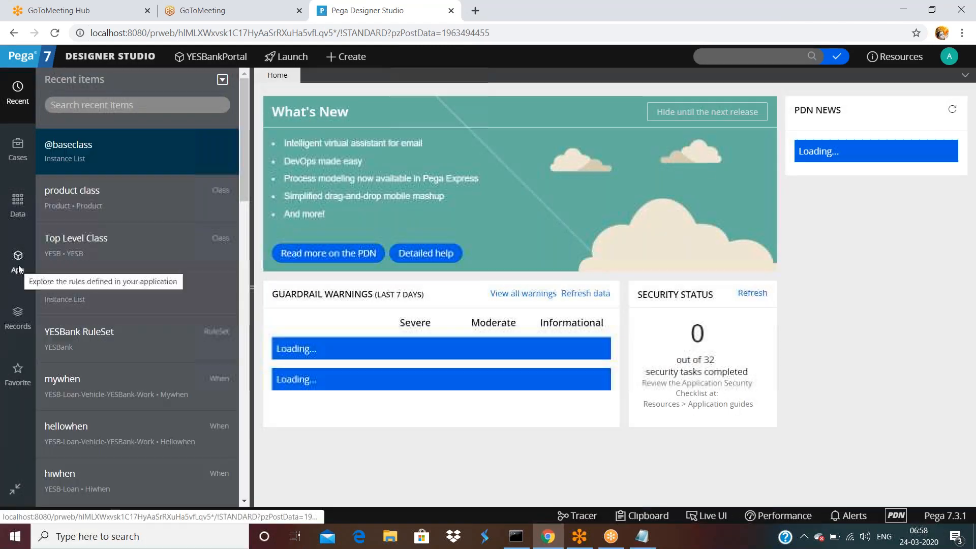
click(19, 266)
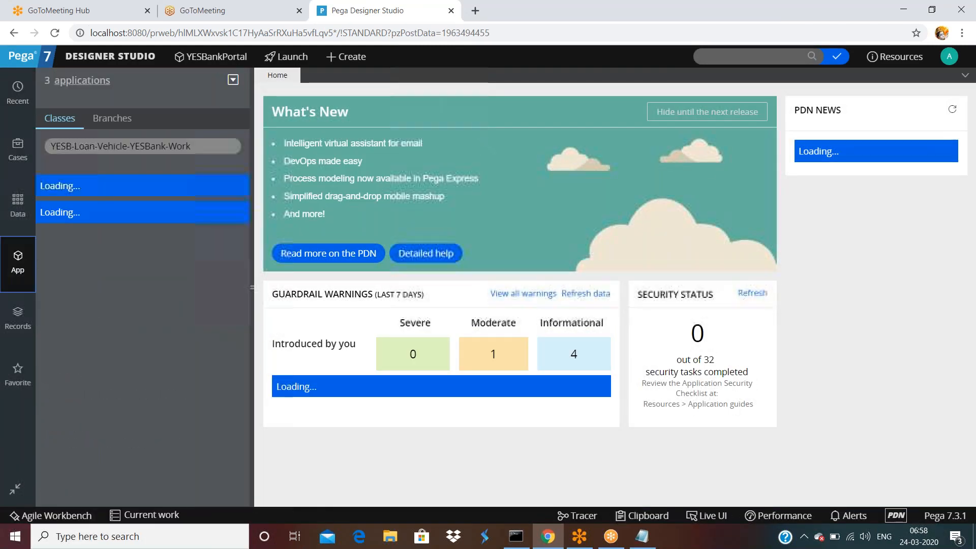
click(122, 184)
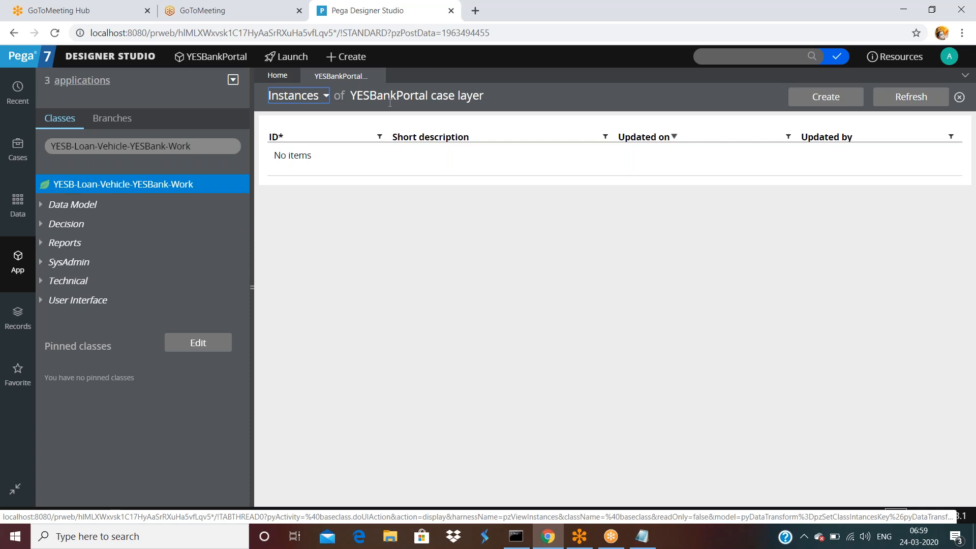
Search classes for Product, check its cannot-have-instances message, then return to YESBankPortal.
click(199, 145)
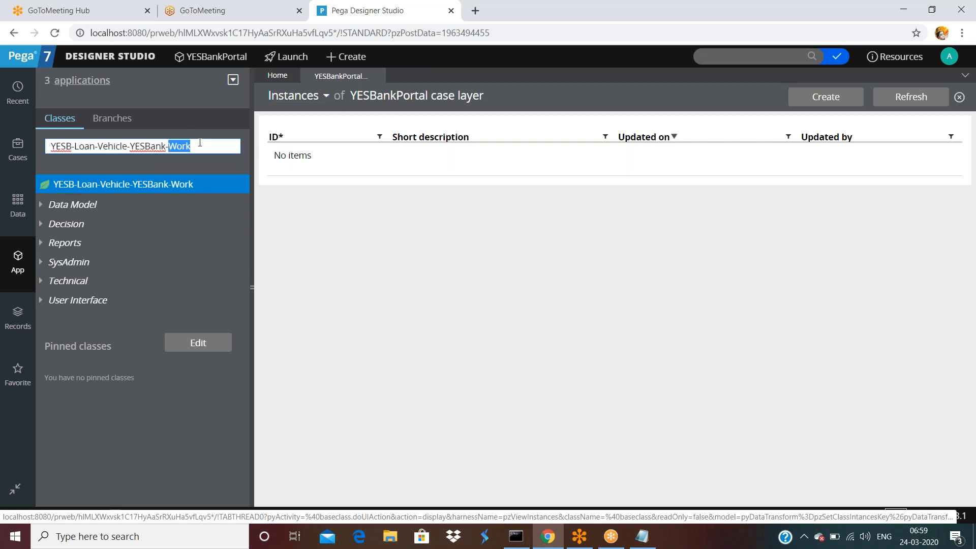
key(ctrl+a)
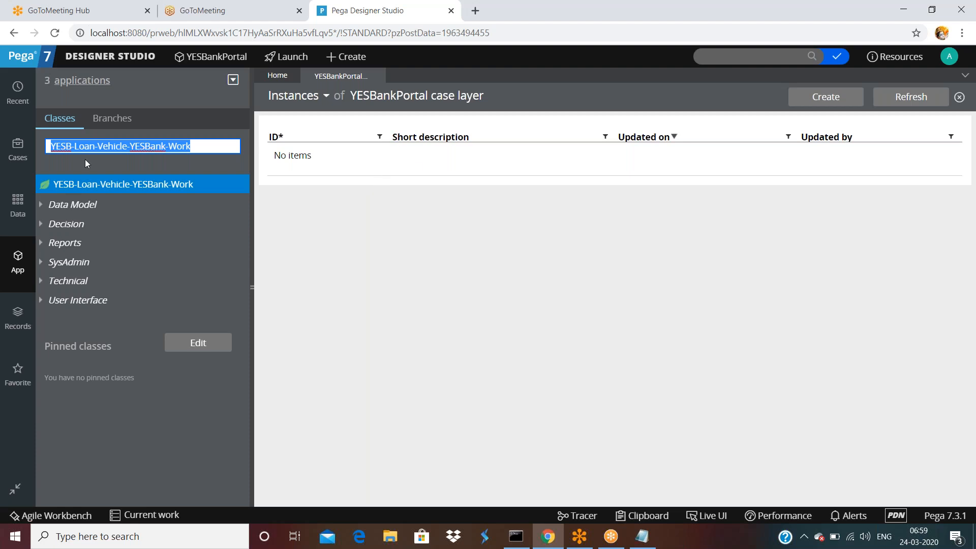
text(Product)
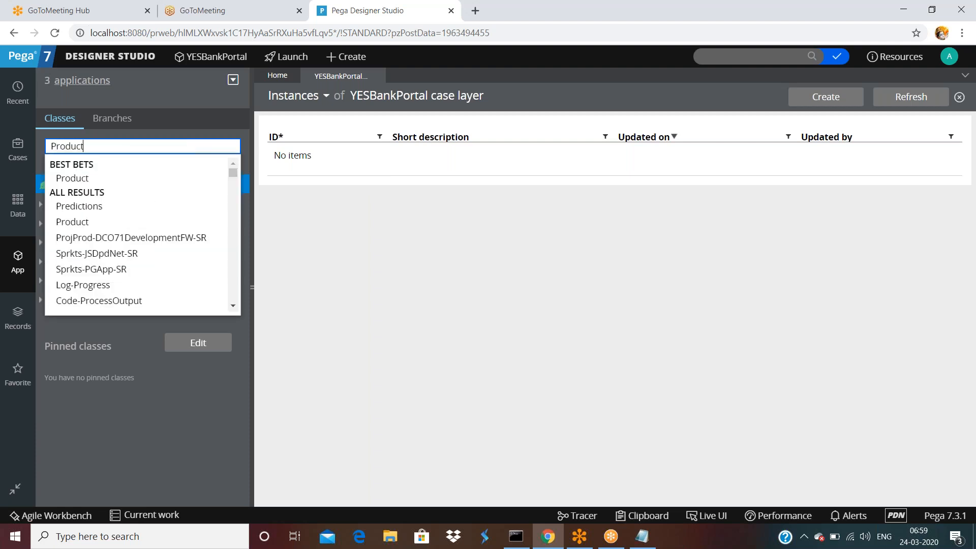
key(Return)
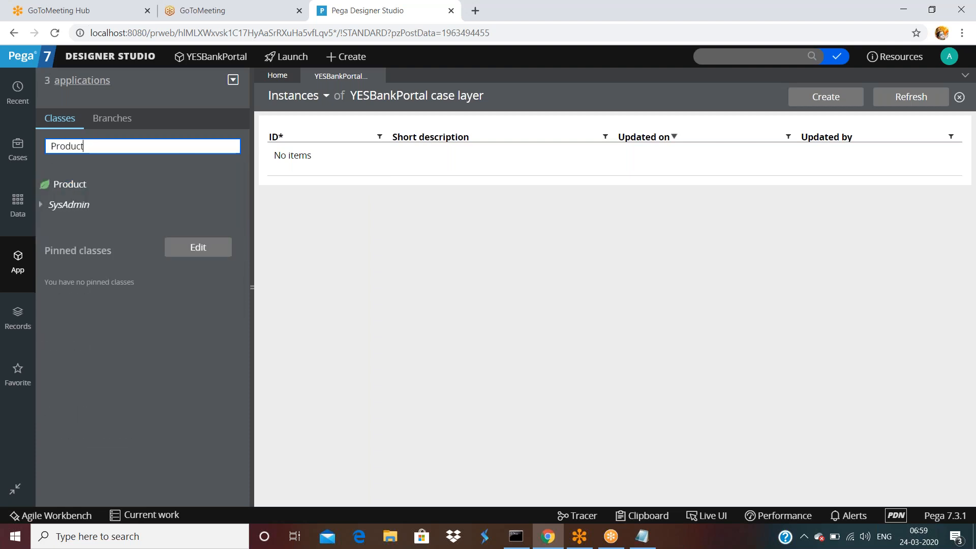
click(84, 187)
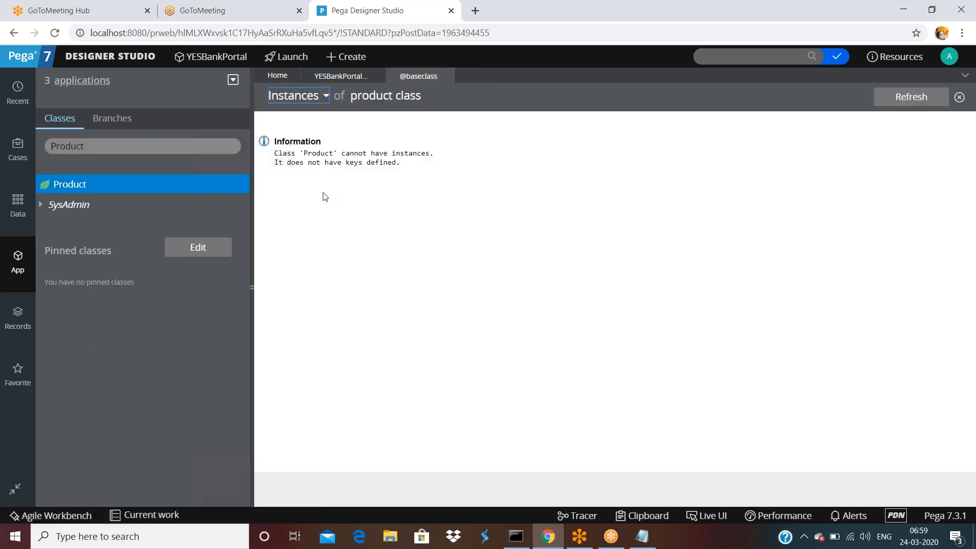
drag(322, 152, 437, 154)
click(450, 156)
drag(324, 162, 406, 164)
click(406, 164)
click(377, 76)
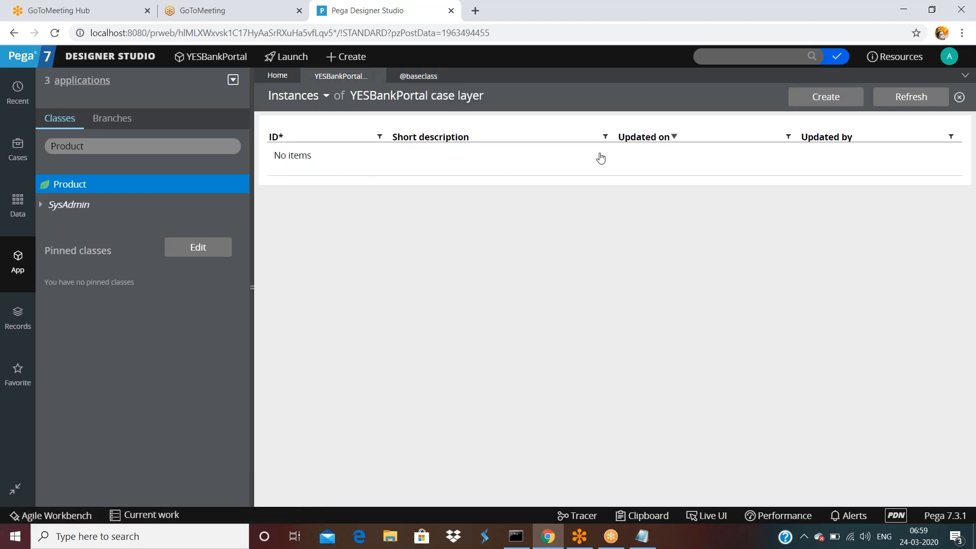
click(169, 144)
click(117, 147)
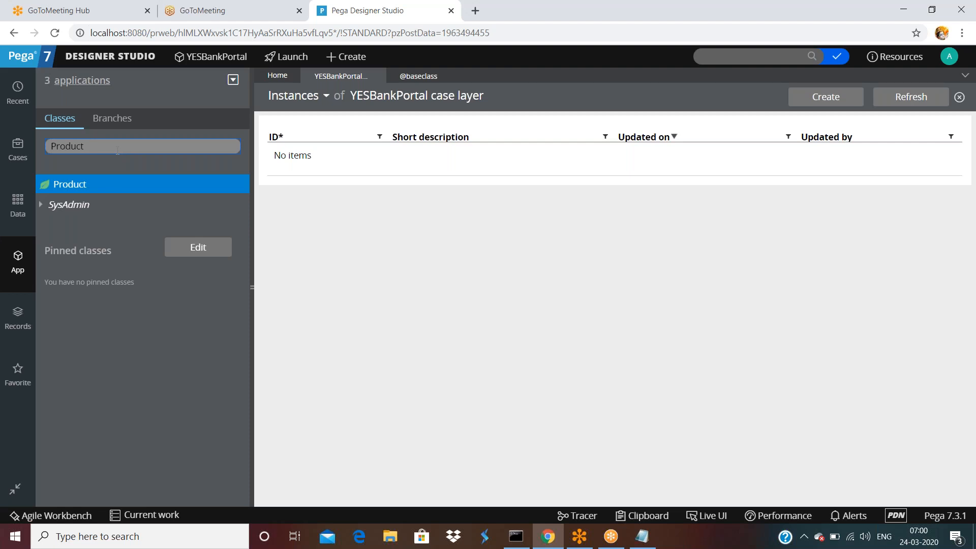
click(920, 185)
click(949, 55)
Sign out and back in, then open the YESB-Loan-Vehicle-YESBank-Work class instances.
click(917, 162)
click(498, 300)
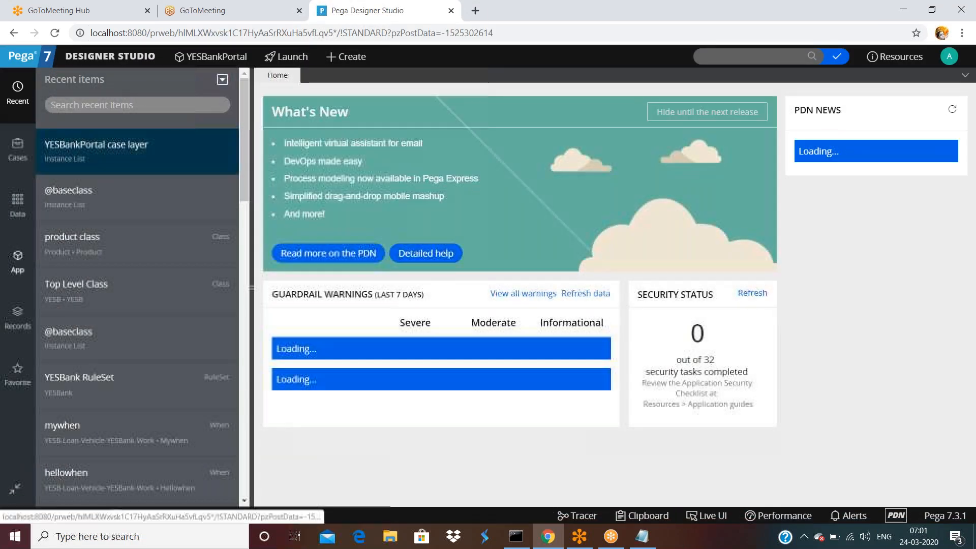
click(22, 260)
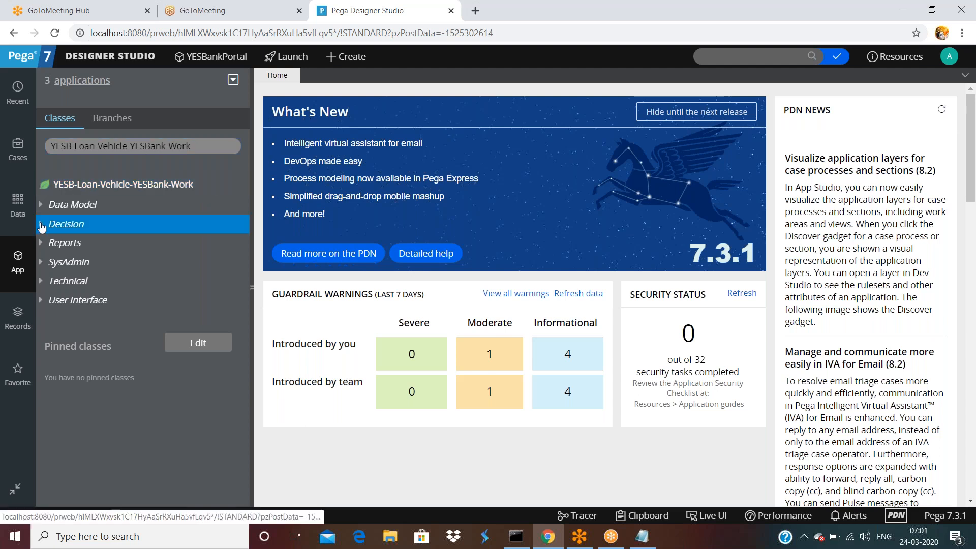
click(102, 184)
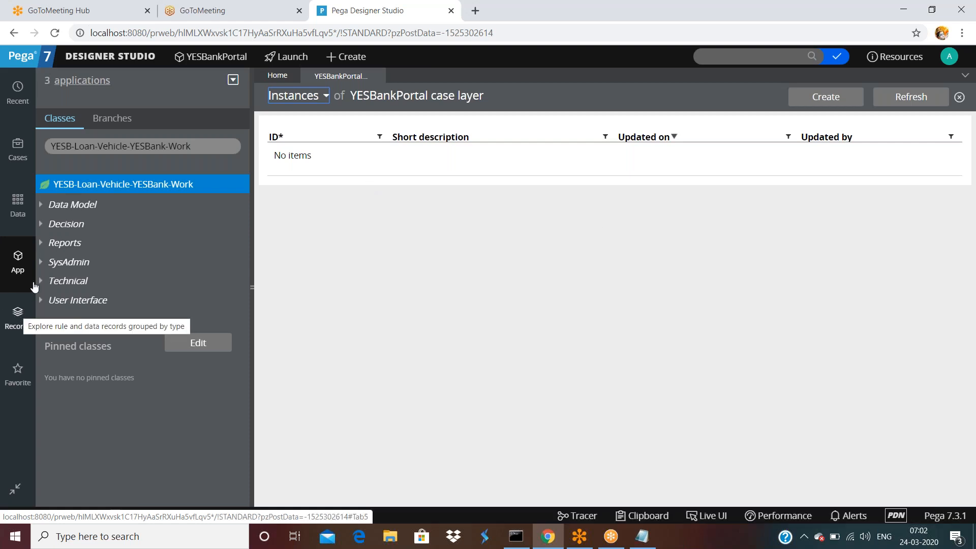
Open the Instances of Class list via Records > SysAdmin > Class.
click(20, 315)
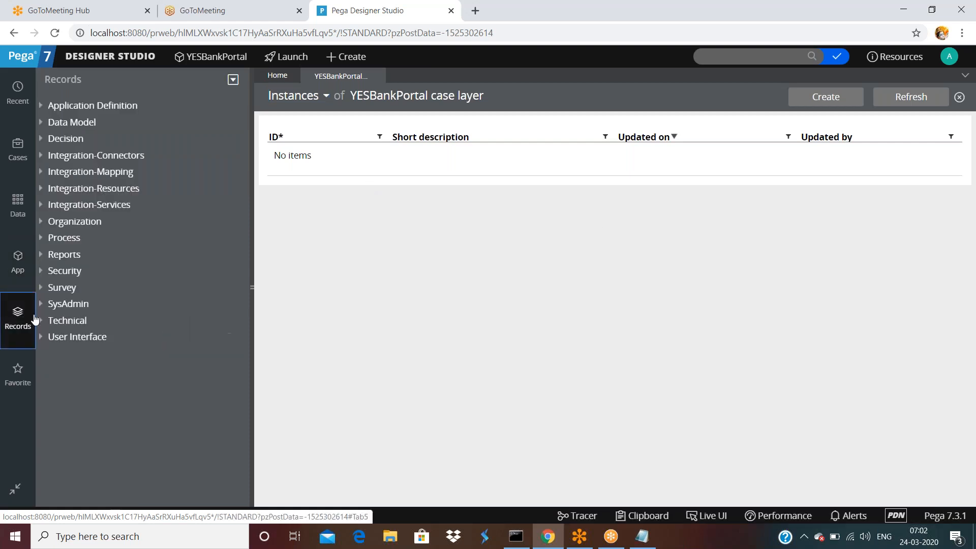
click(41, 307)
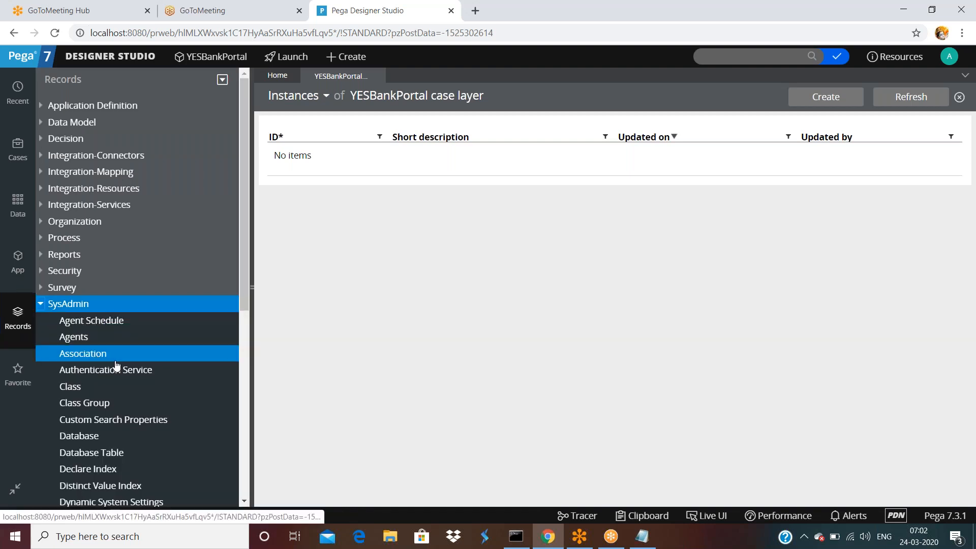
click(76, 387)
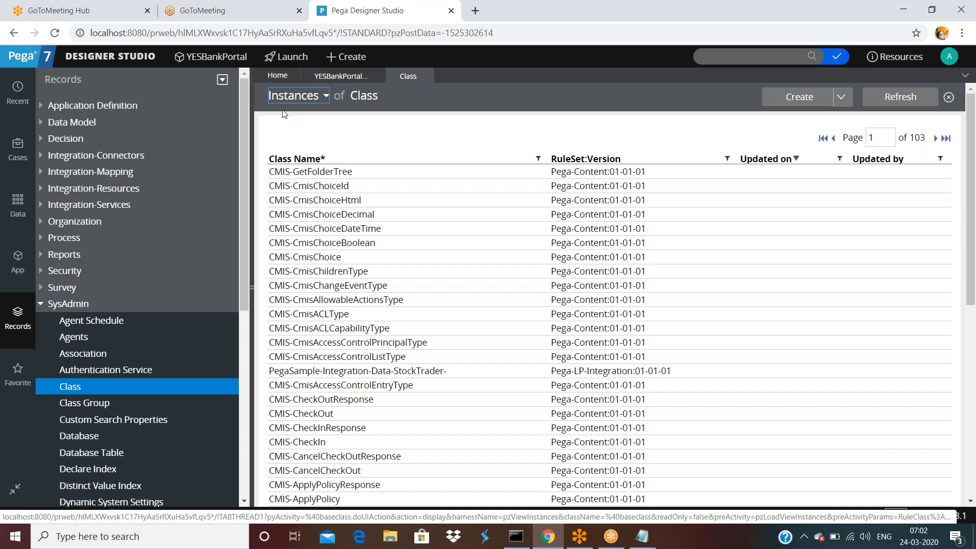
triple_click(383, 96)
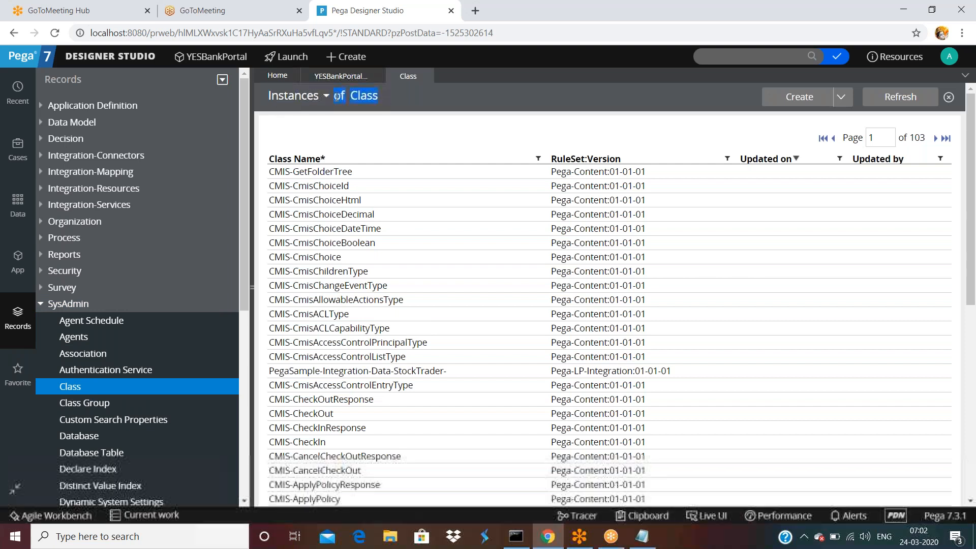
click(421, 121)
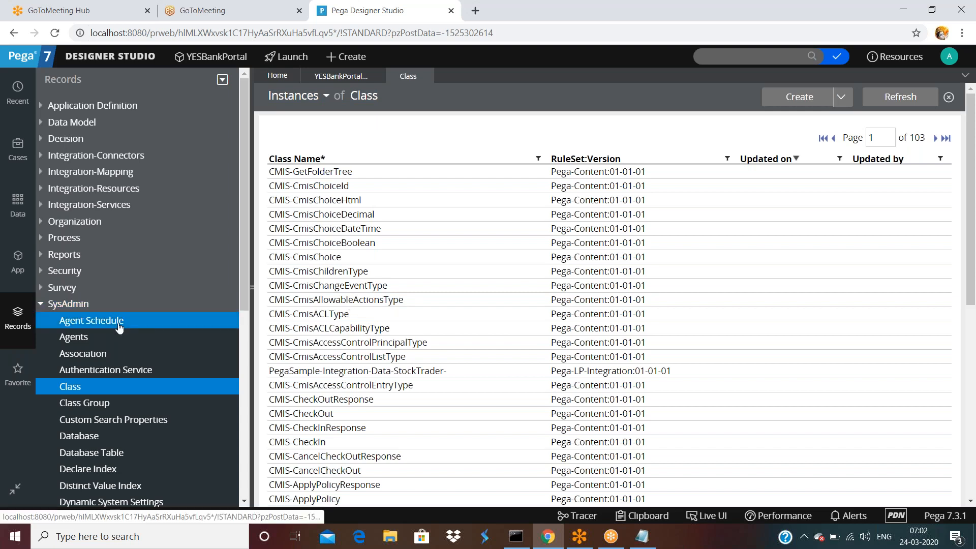
scroll(119, 327, down, 5)
scroll(122, 333, up, 2)
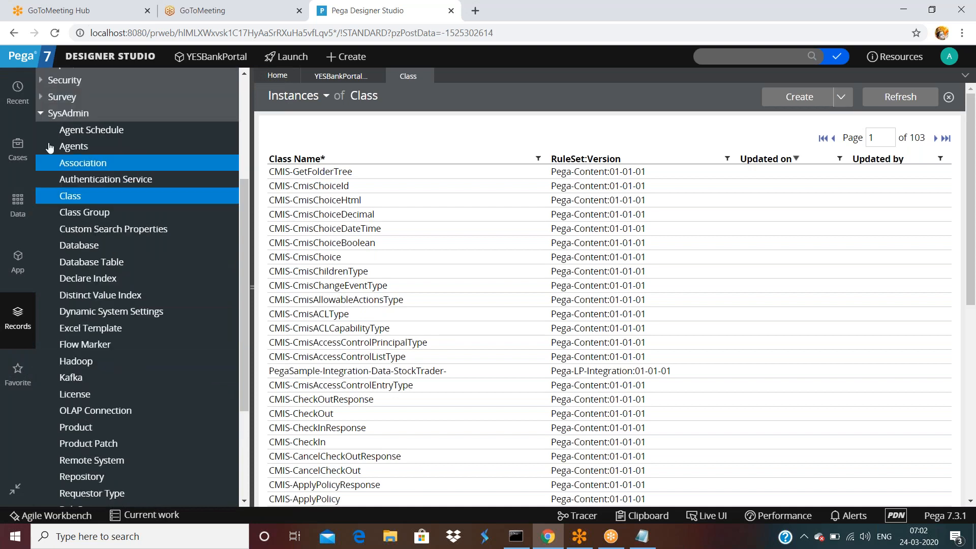
Open the Property records list from Records > Data Model, then return to the class explorer.
click(40, 113)
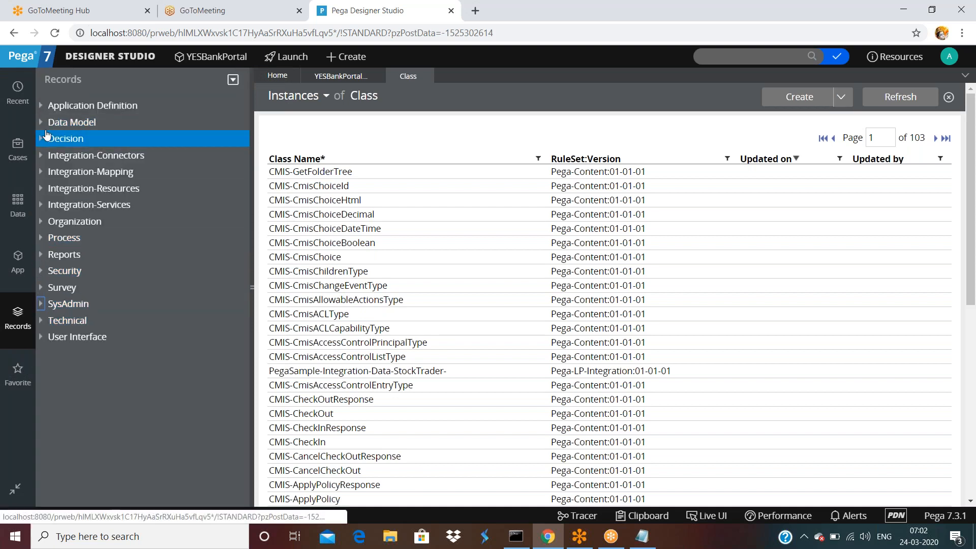
click(18, 92)
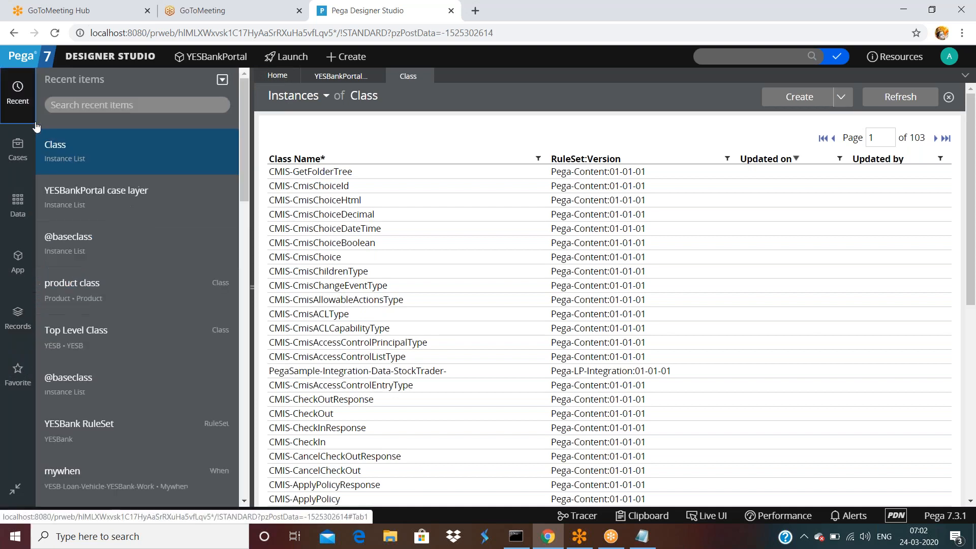
click(17, 318)
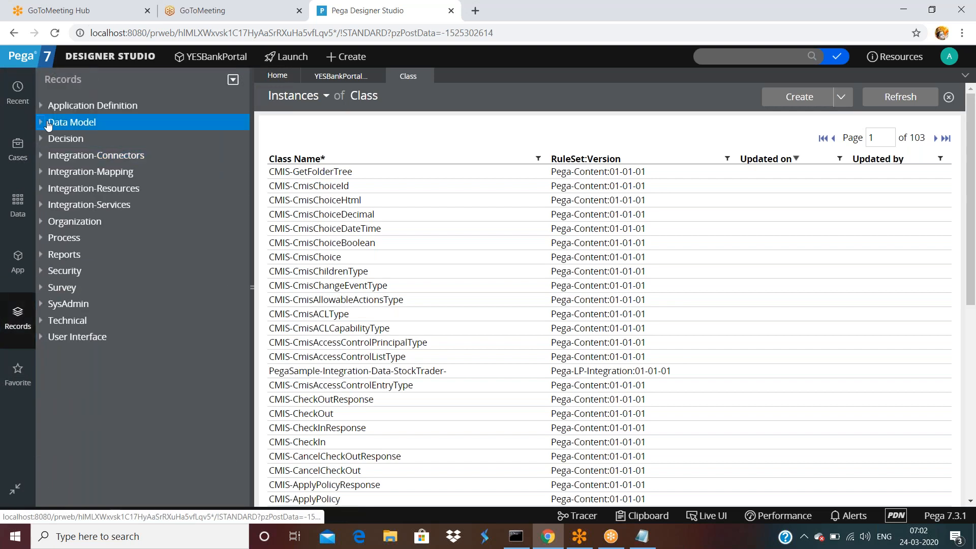
click(40, 123)
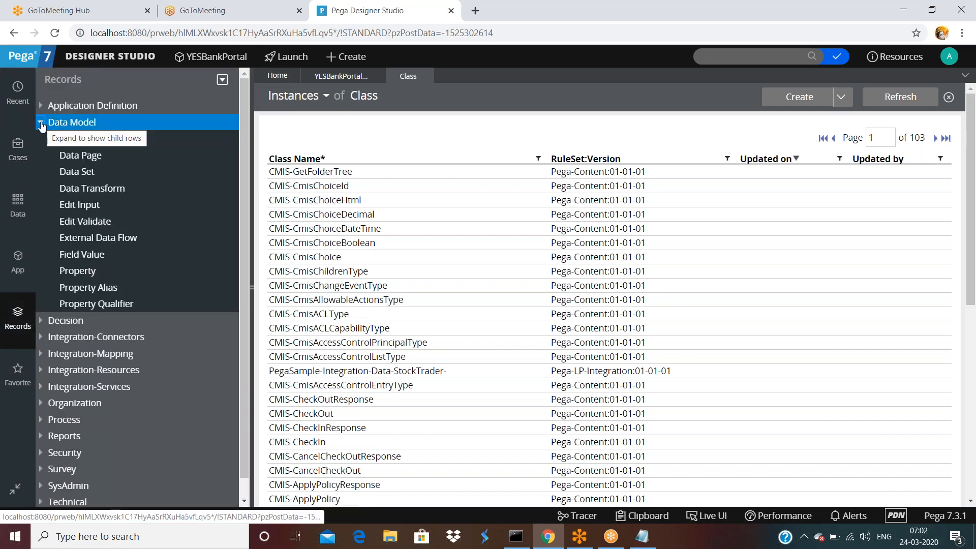
click(92, 273)
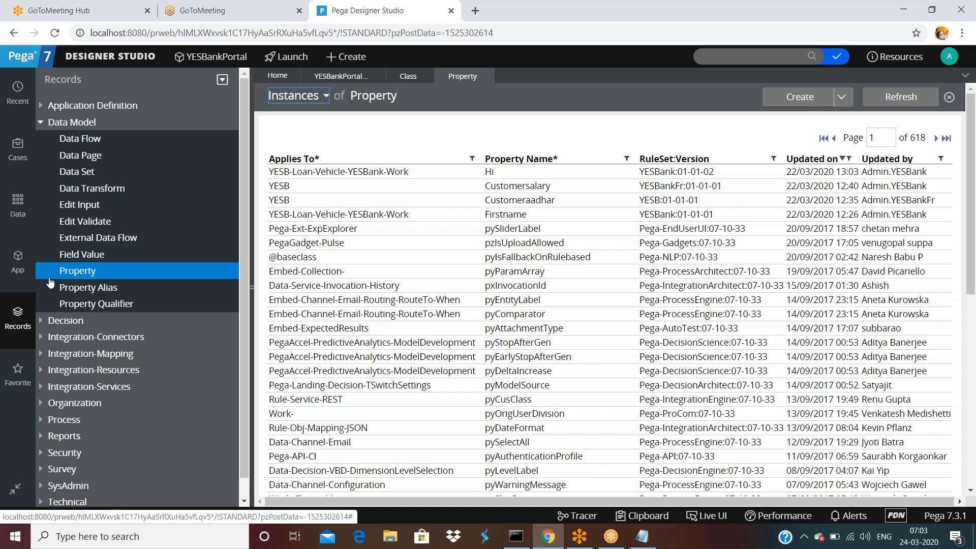
click(26, 266)
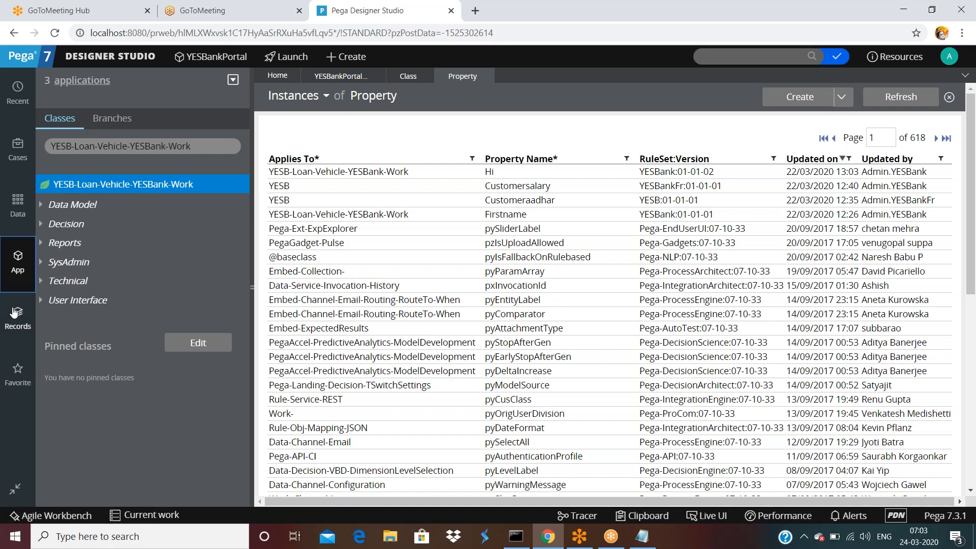
Look through the YESBankPortal and Class instance lists, ending on the Property instances list.
click(359, 75)
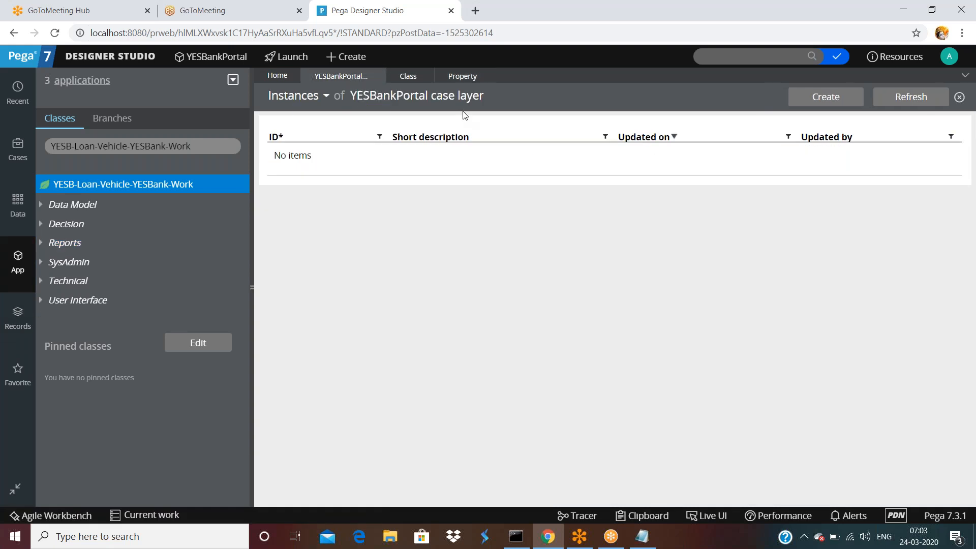
click(409, 76)
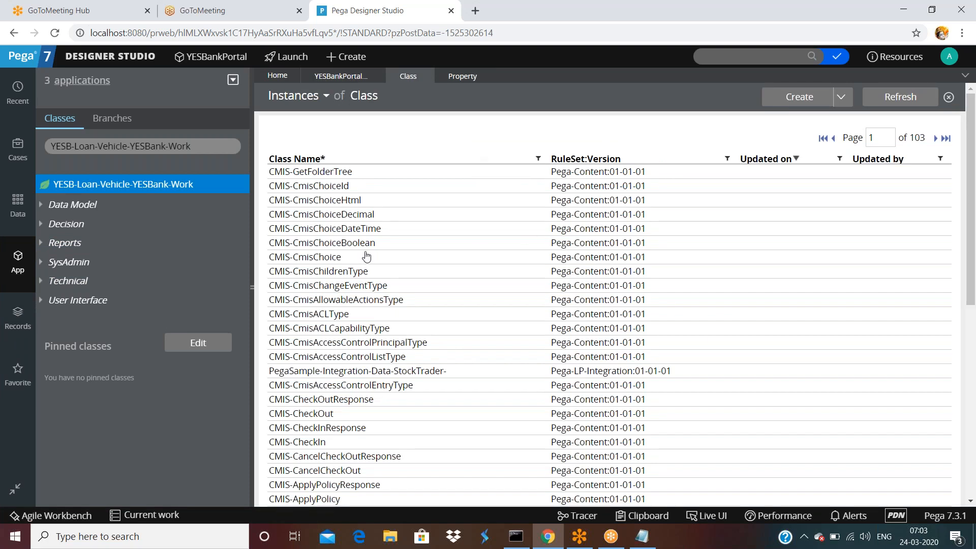
click(472, 83)
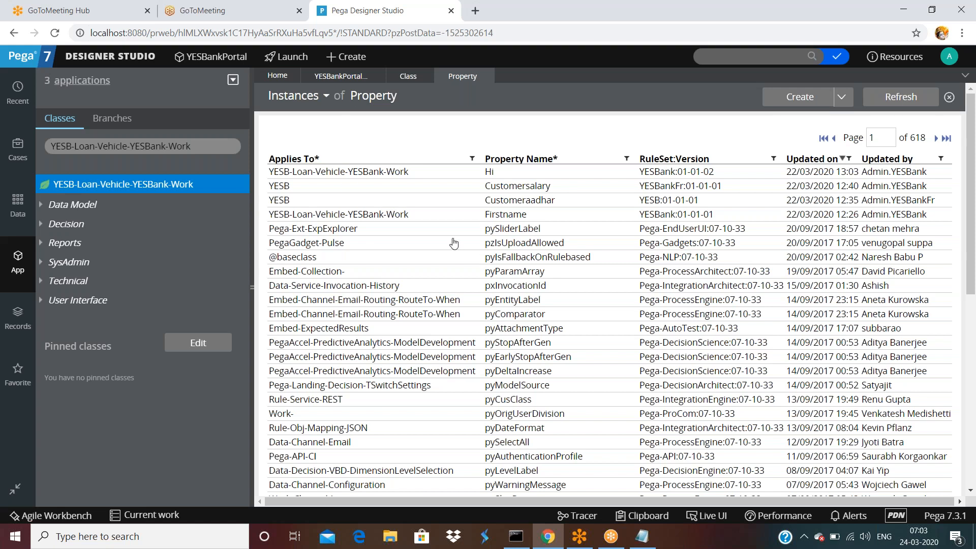
click(207, 146)
Filter the App explorer to Rule-Obj-Class and open its 103-page Instances of Class list.
key(ctrl+a)
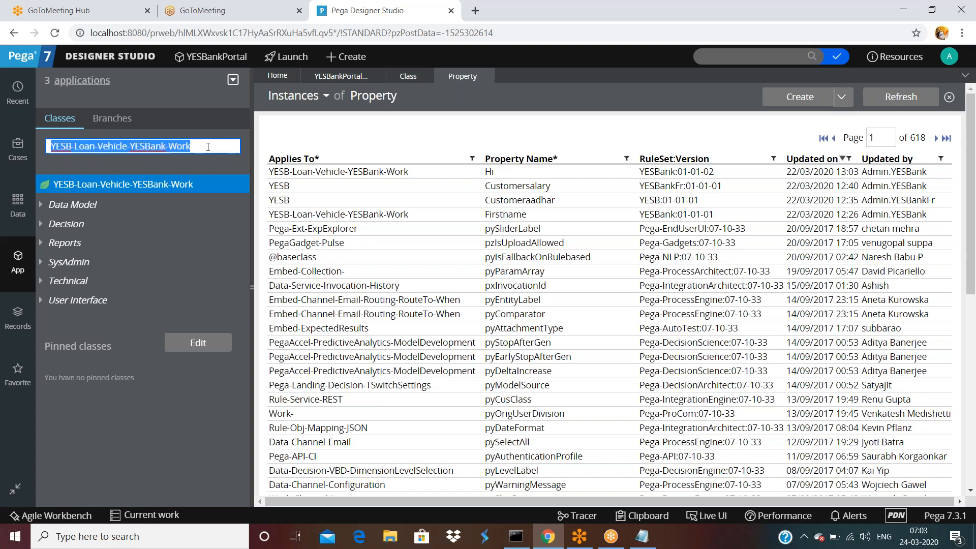
text(Rule)
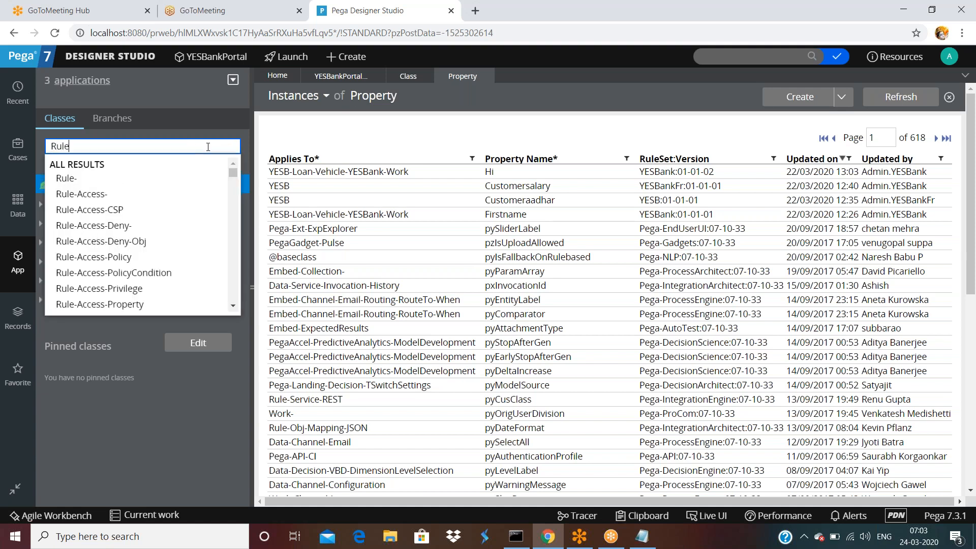
text(-Obj-C)
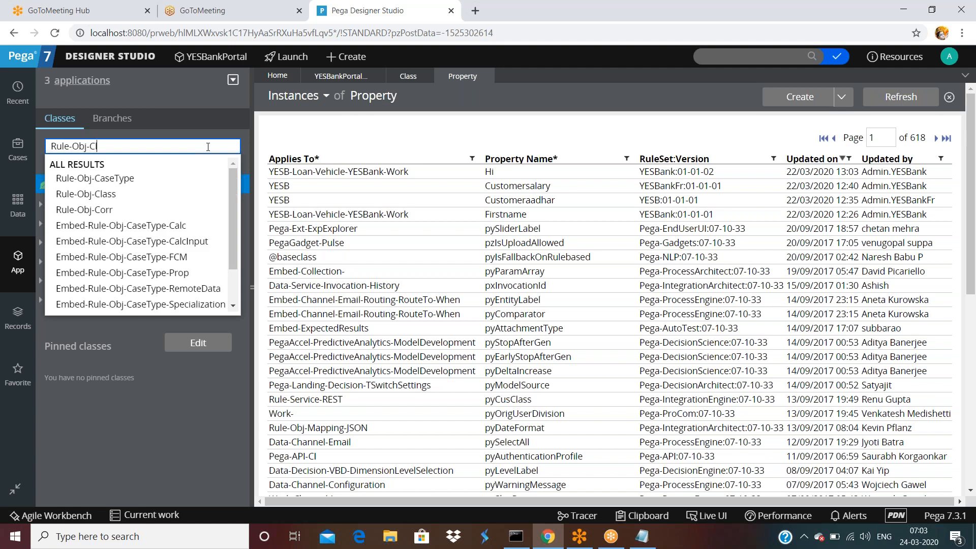
text(lass)
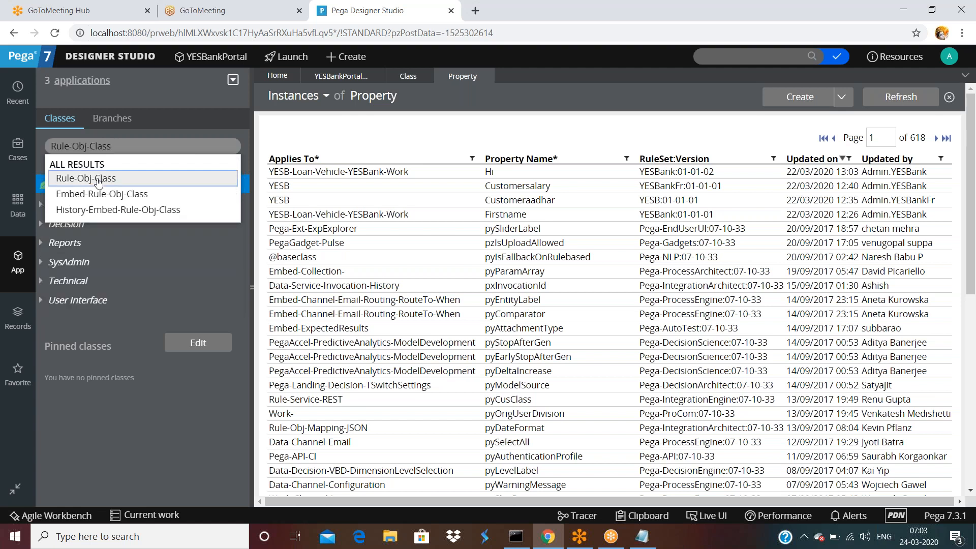
click(101, 178)
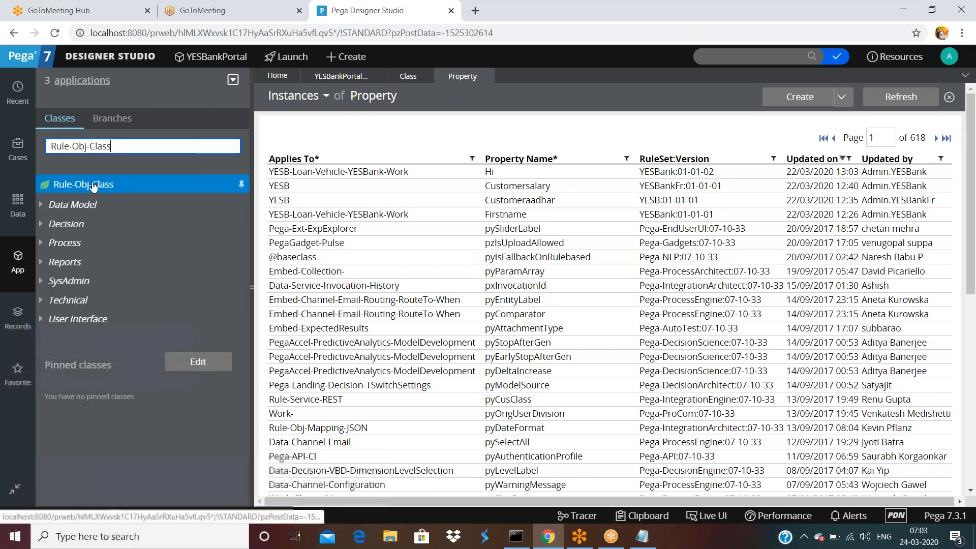
key(ctrl+a)
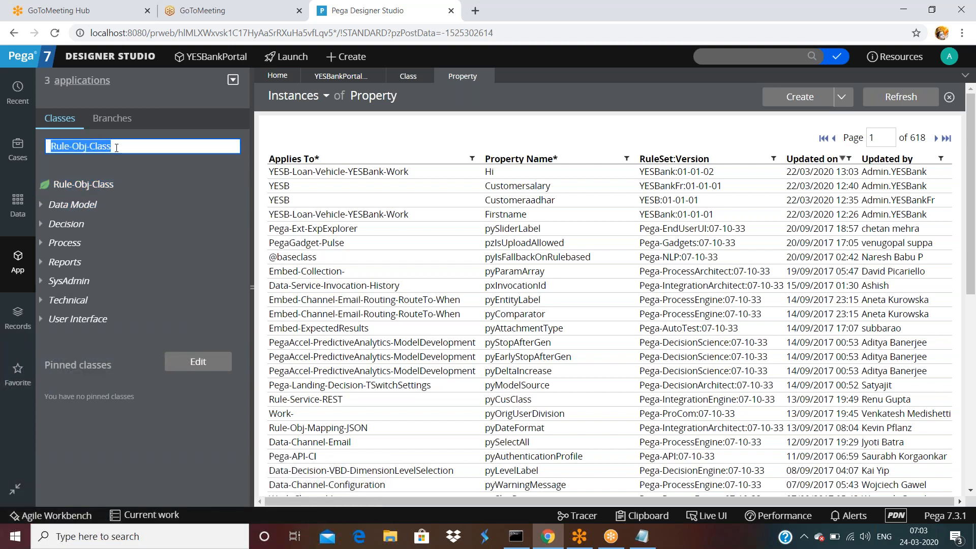
click(81, 185)
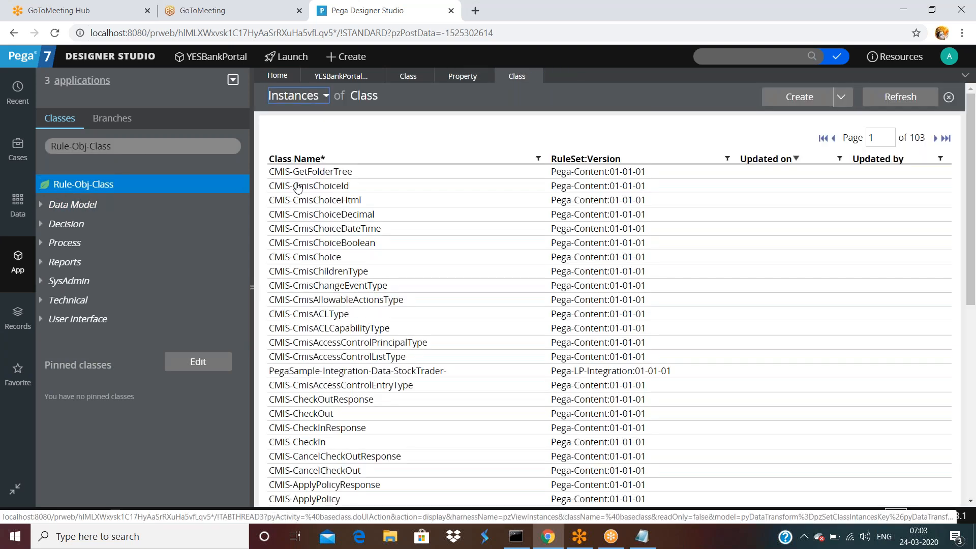
scroll(298, 188, down, 1)
scroll(300, 160, up, 1)
scroll(383, 300, down, 1)
scroll(383, 298, up, 1)
click(150, 144)
Switch the explorer class to Rule-Obj-Property, list its instances, and open YESB's Customersalary property.
key(BackSpace)
key(BackSpace)
key(BackSpace)
key(BackSpace)
key(BackSpace)
text(P)
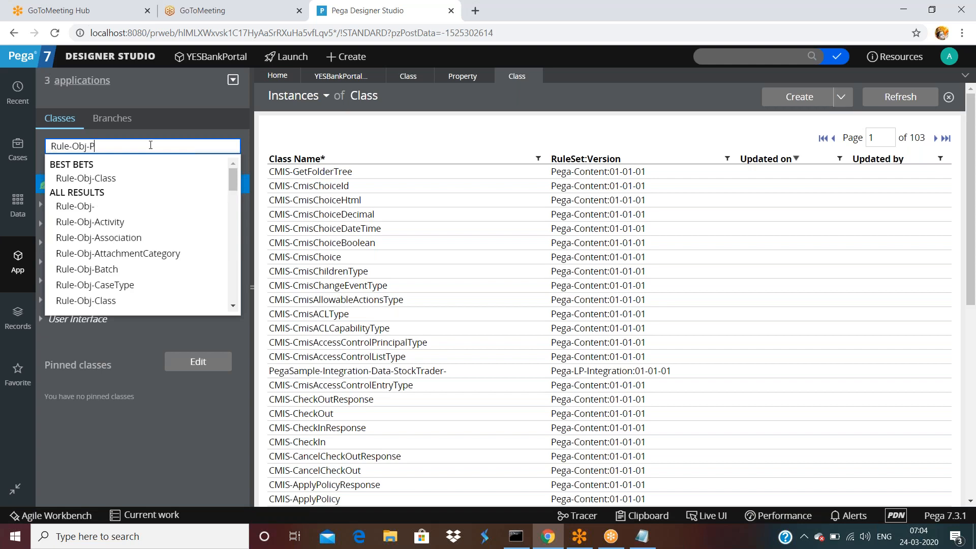
text(roperty)
key(Return)
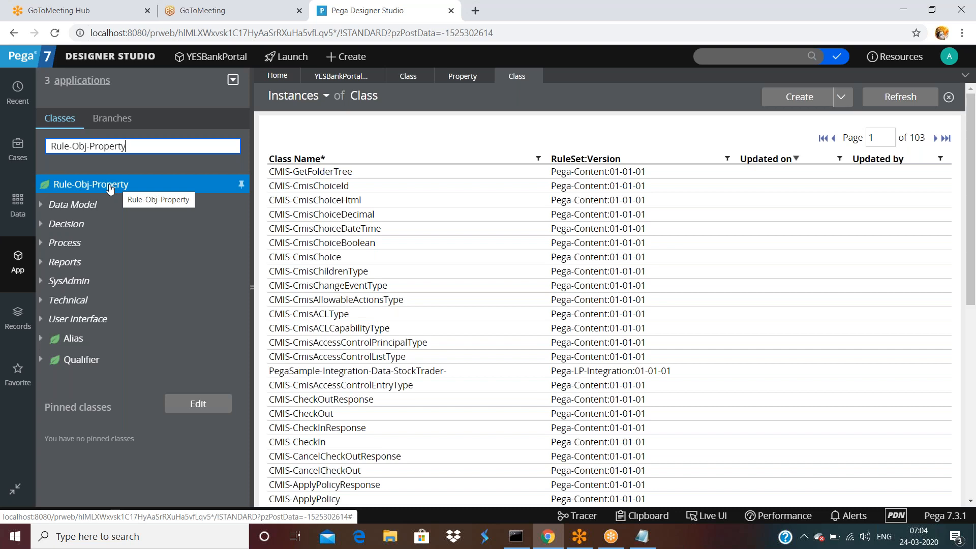
triple_click(126, 146)
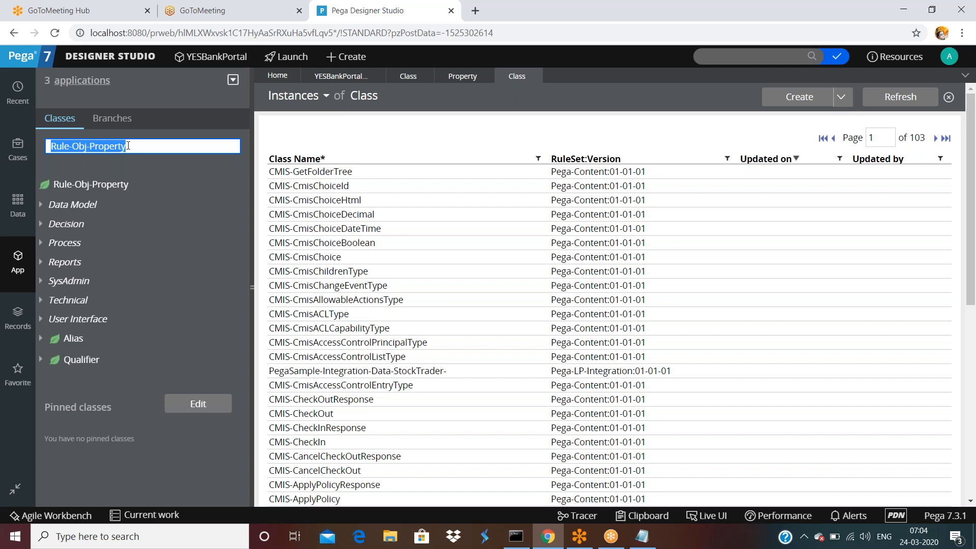
click(109, 185)
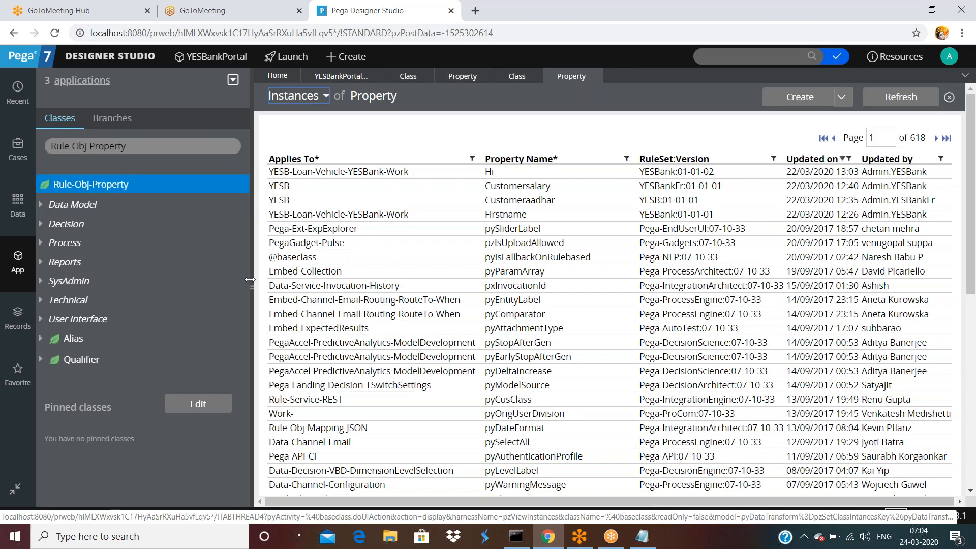
click(509, 187)
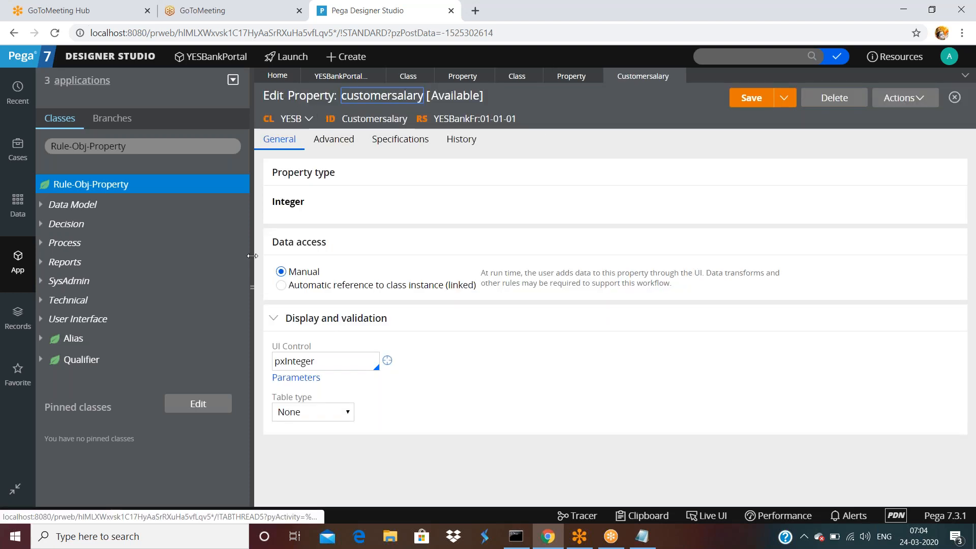
Collapse the class explorer and choose View XML from the Customersalary property's Actions menu.
click(253, 285)
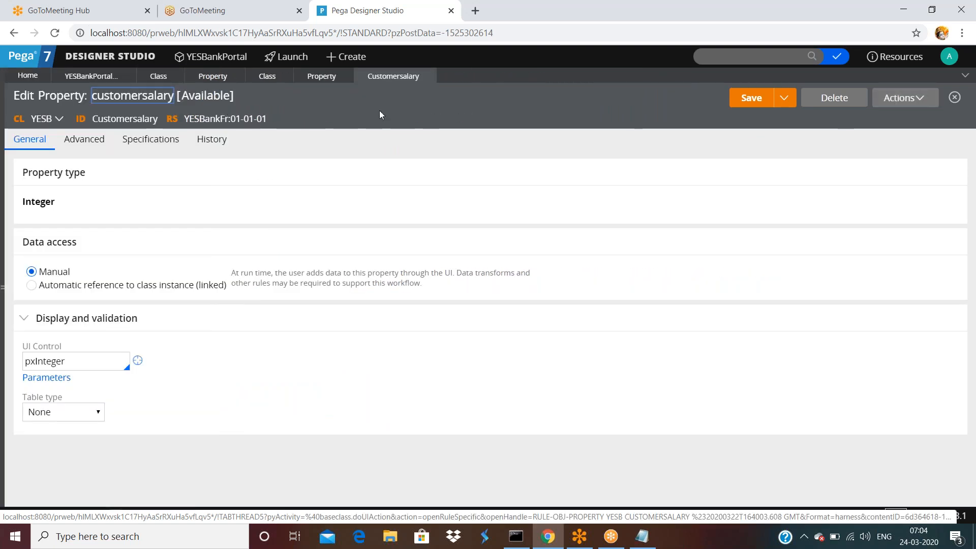
click(893, 98)
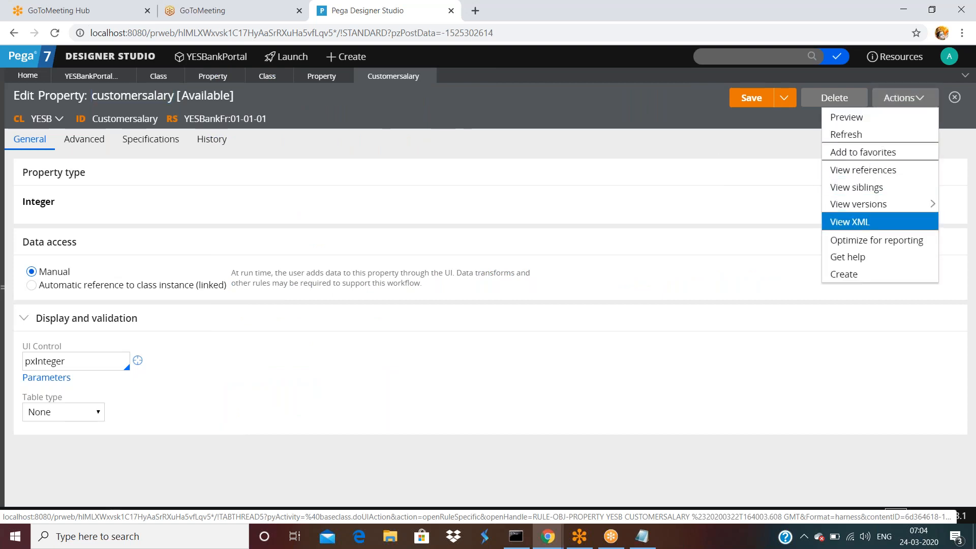
click(850, 221)
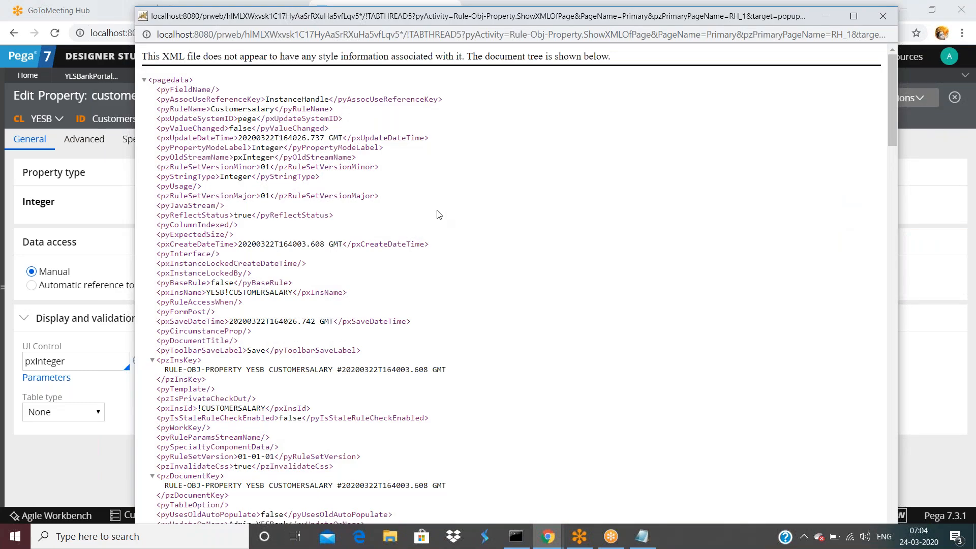
Select the RULE-OBJ-PROPERTY, YESB and CUSTOMERSALARY parts of the pzInsKey value in the XML popup.
scroll(439, 214, down, 1)
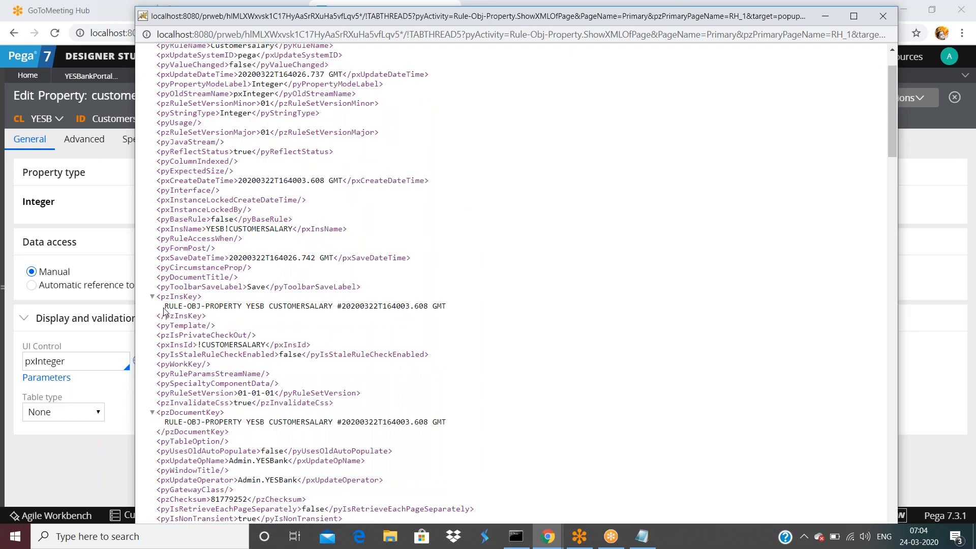
drag(163, 308, 242, 305)
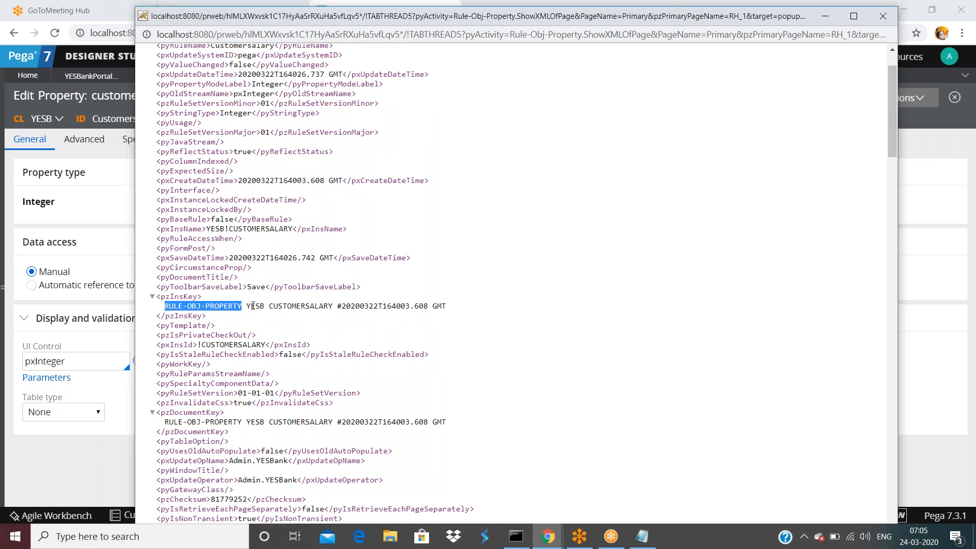
double_click(253, 305)
click(242, 308)
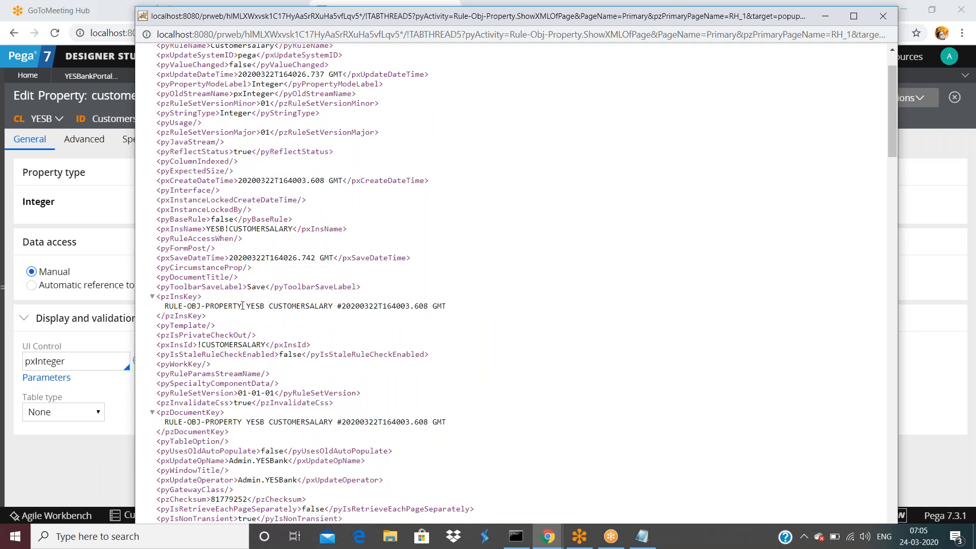
double_click(248, 306)
drag(269, 306, 338, 306)
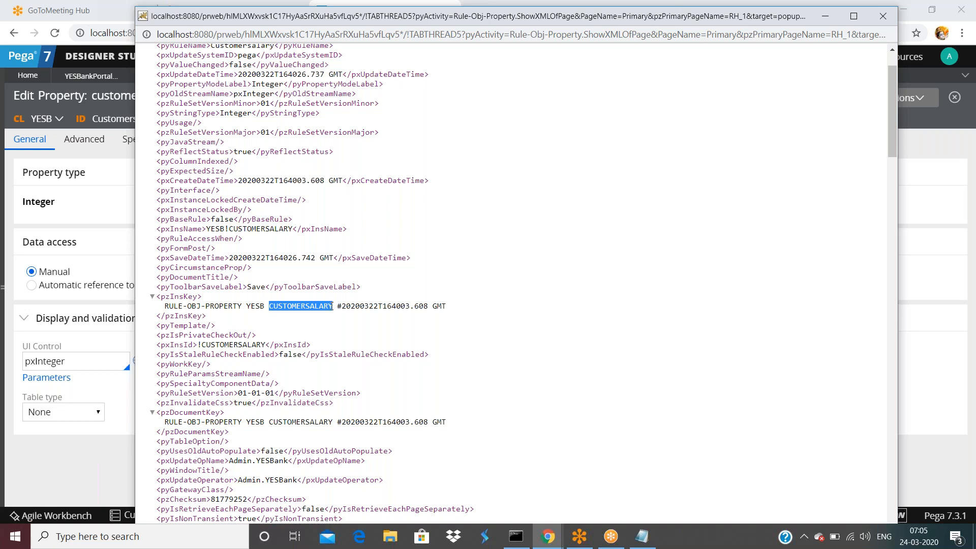
click(332, 306)
double_click(256, 305)
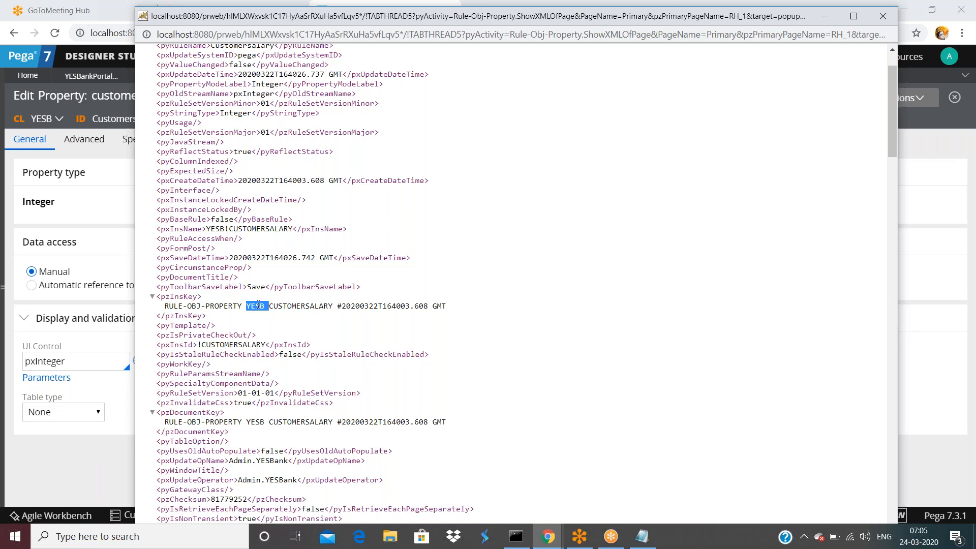
double_click(287, 306)
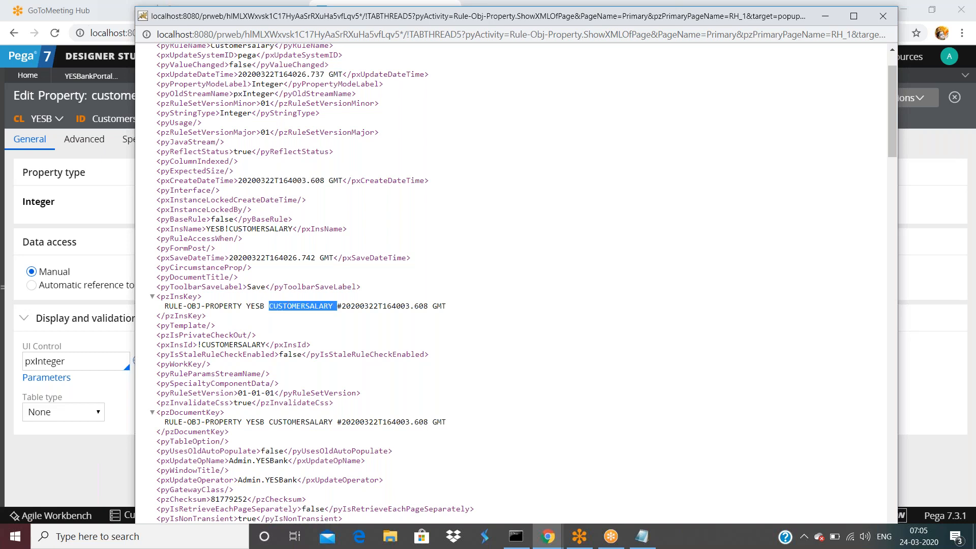
double_click(257, 306)
click(291, 307)
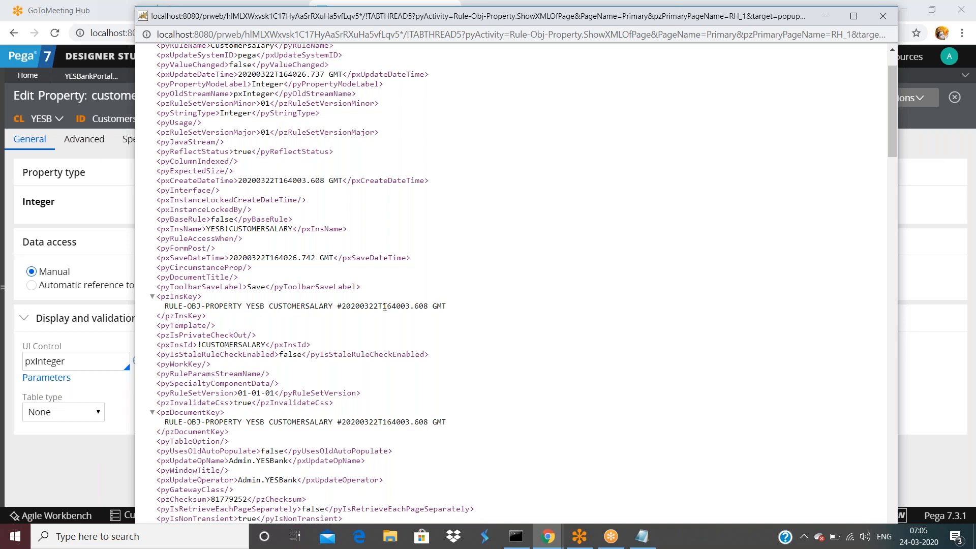
Close the XML popup and discard an accidentally started Field Value rule form.
click(921, 249)
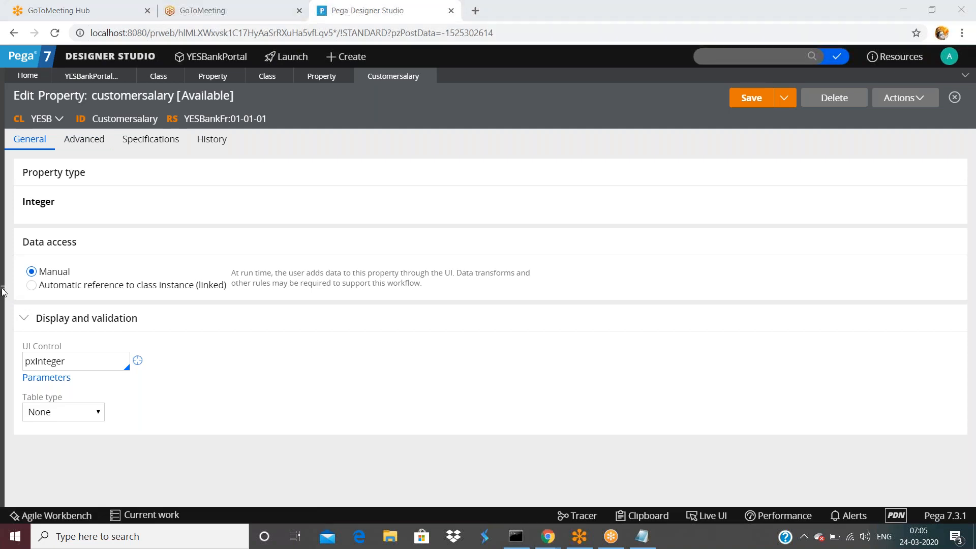
click(332, 57)
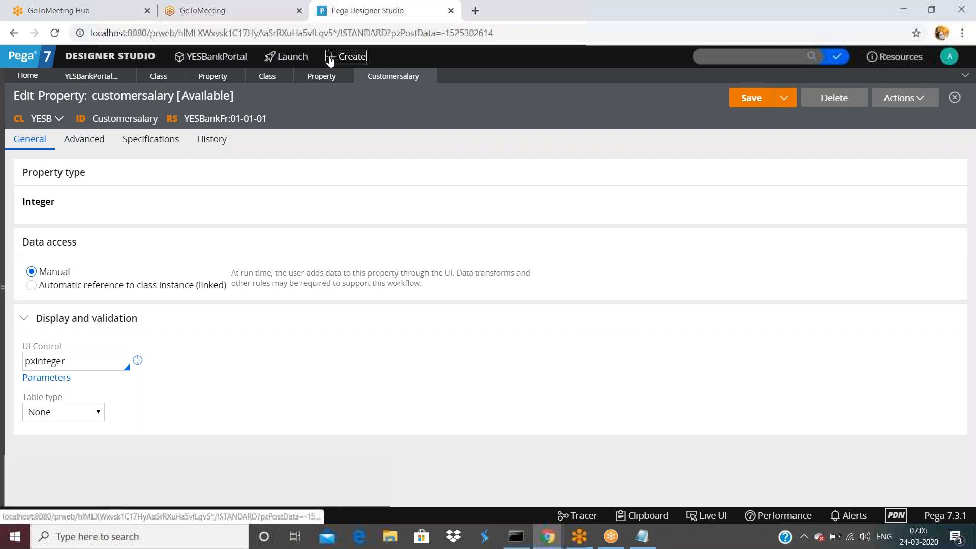
mouse_move(358, 106)
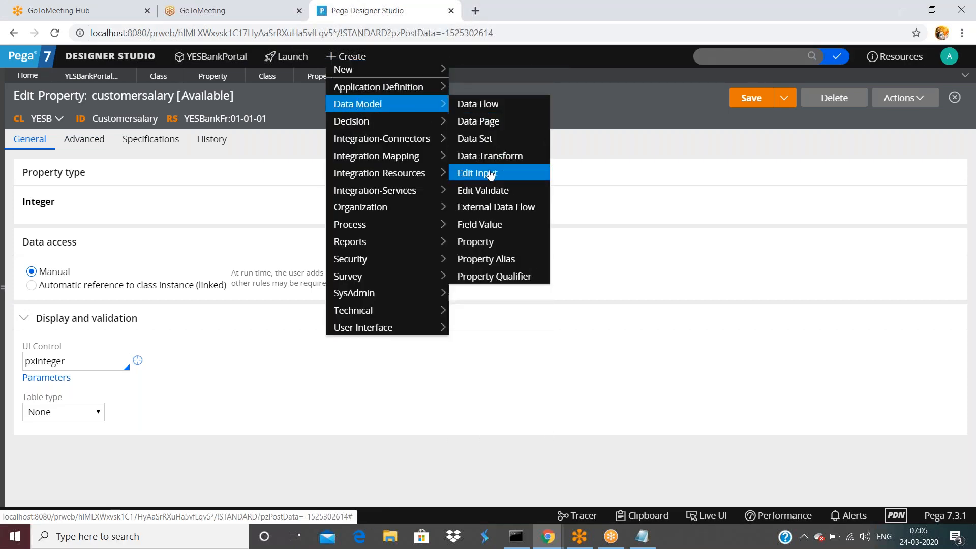
click(475, 226)
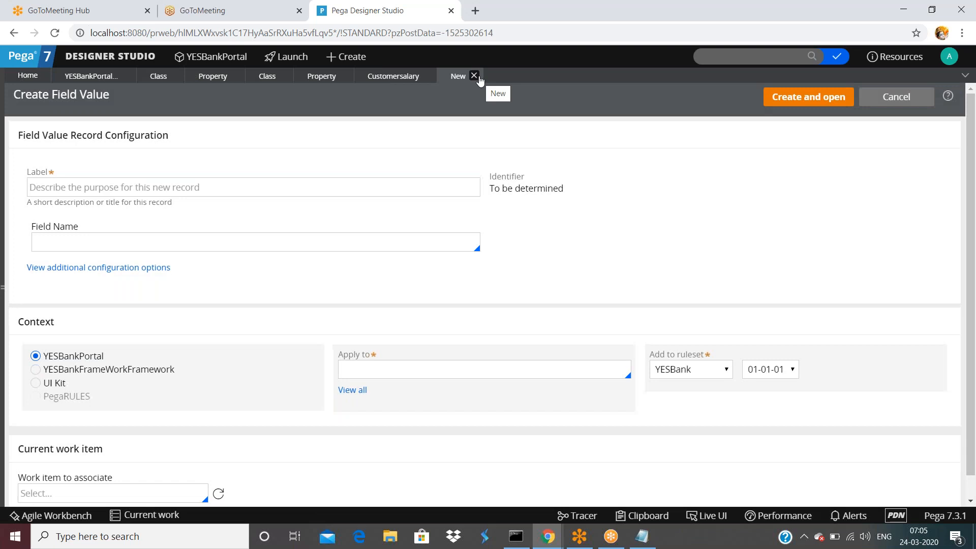
click(476, 77)
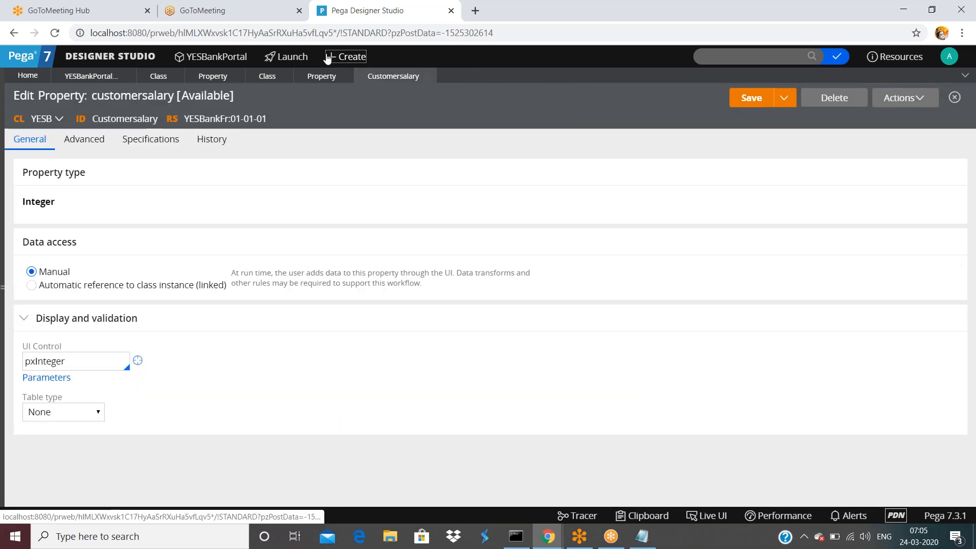
Bring up the Create menu's Technical rule types, with JSP in view.
click(328, 57)
mouse_move(358, 229)
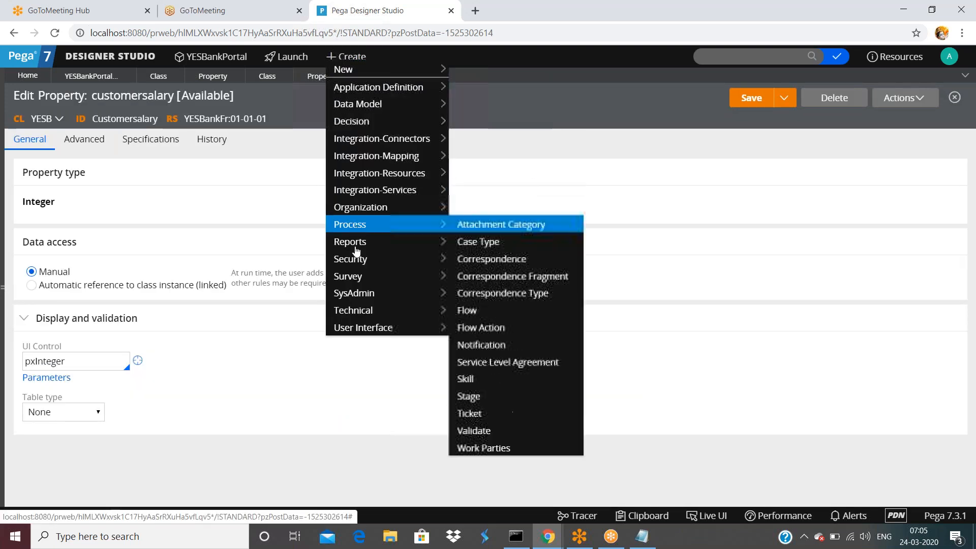
mouse_move(432, 311)
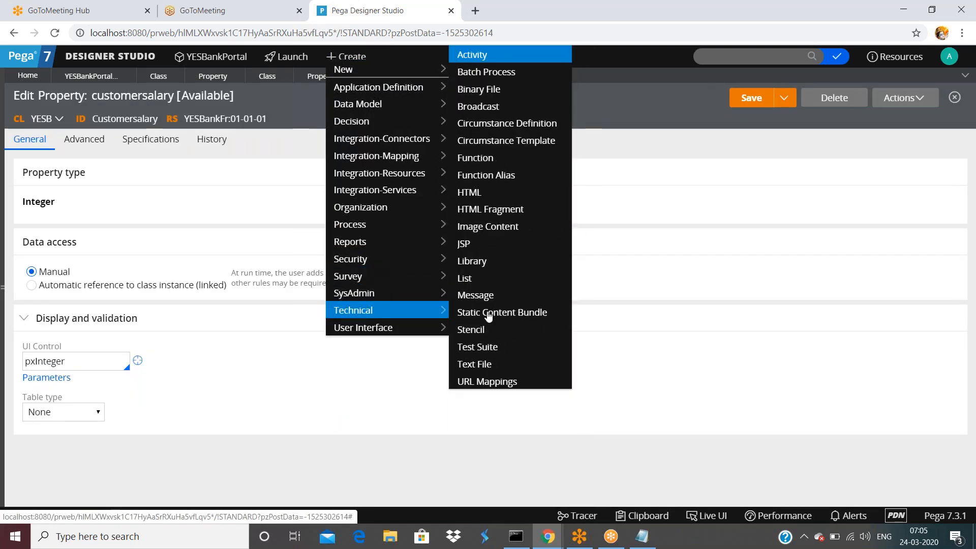
Start a new JSP rule labelled customersalary that applies to class YESB.
click(474, 244)
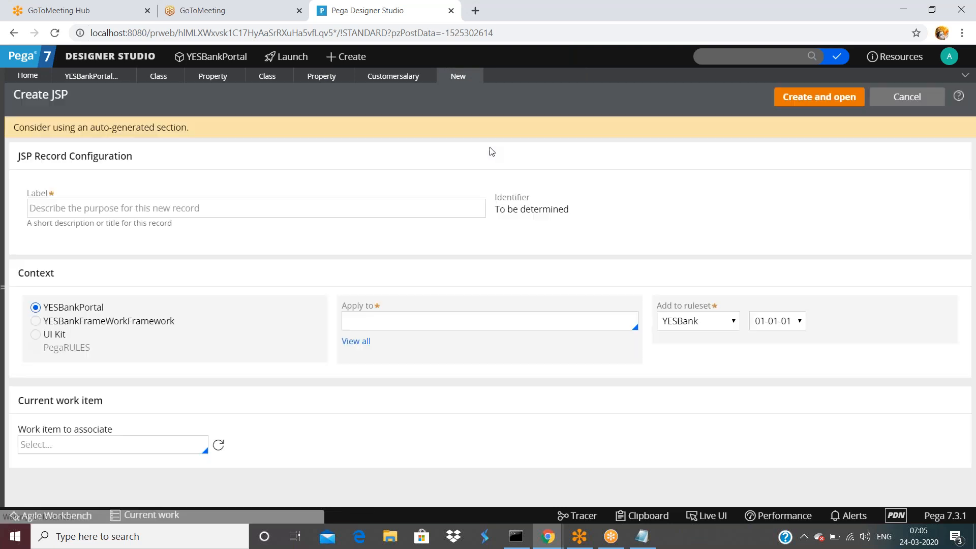
click(368, 211)
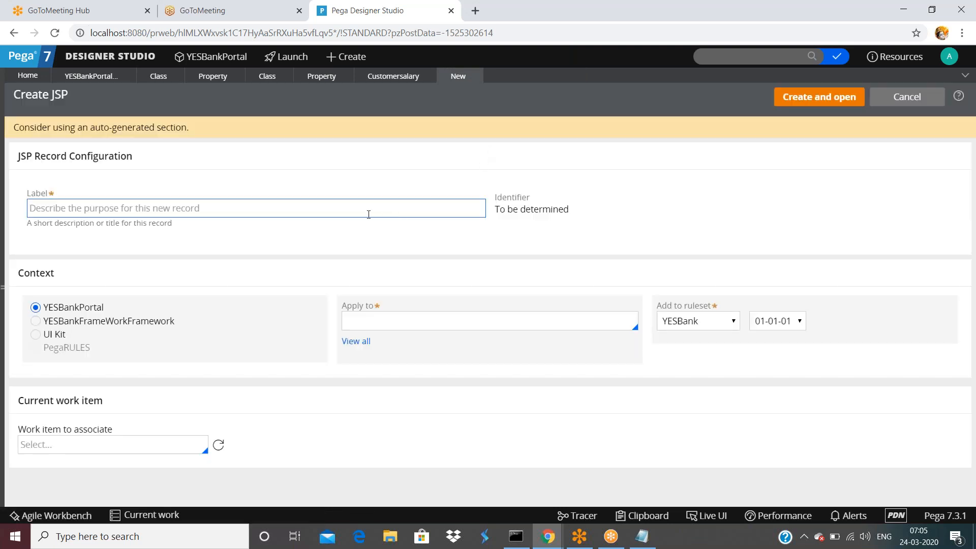
text(test)
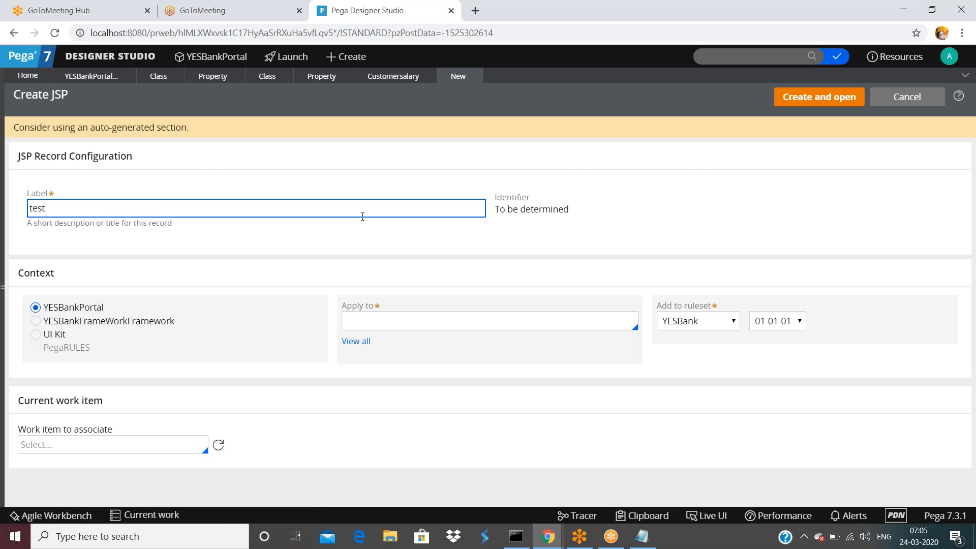
text(page)
click(547, 320)
text(YESB)
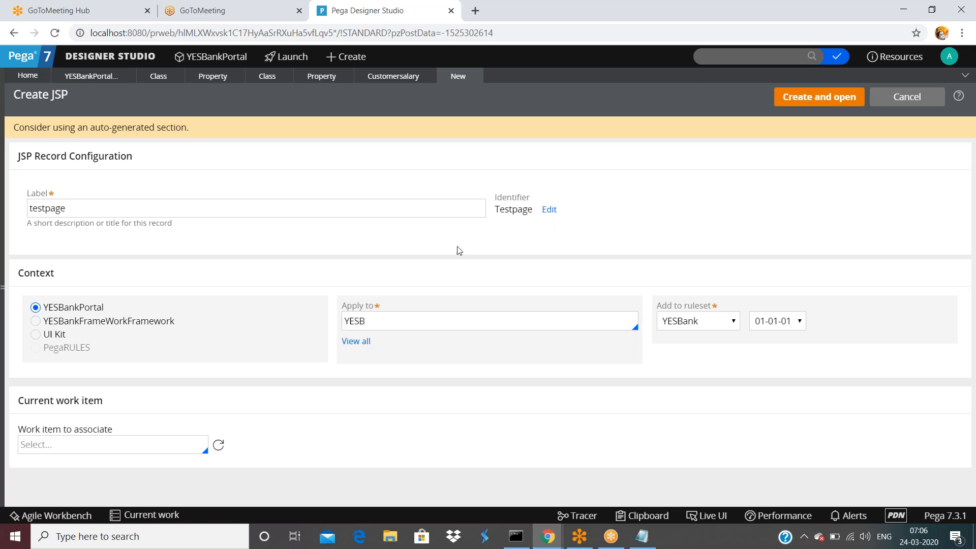
click(178, 209)
key(ctrl+a)
text(customersalary)
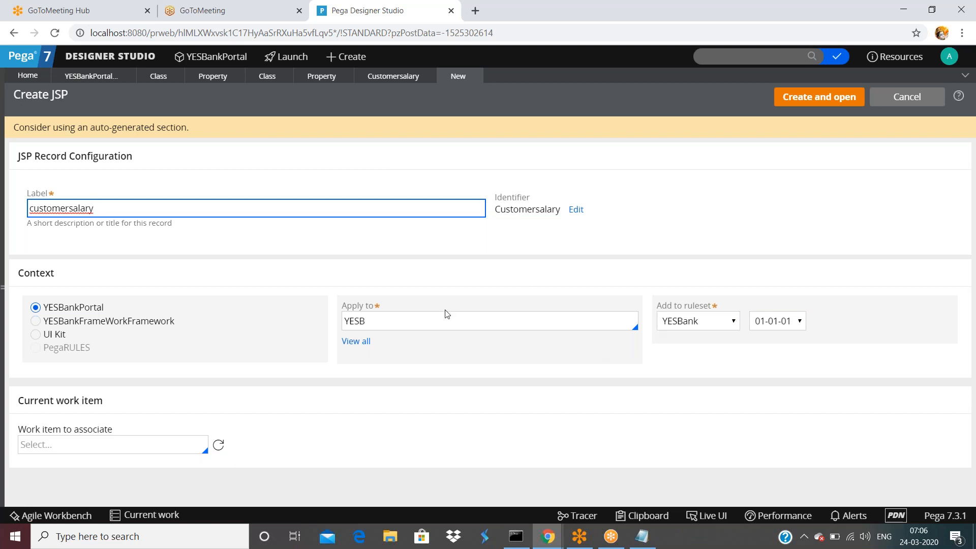
click(384, 328)
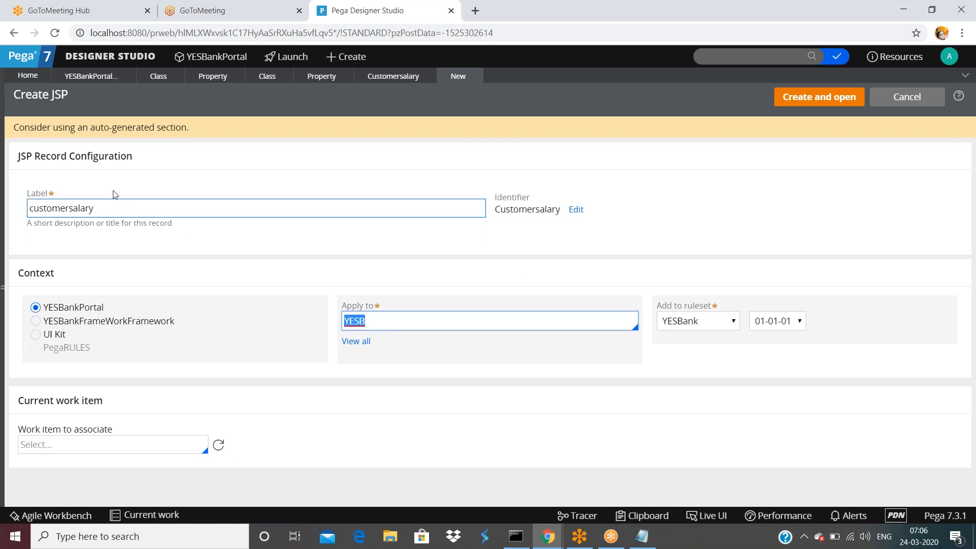
click(103, 208)
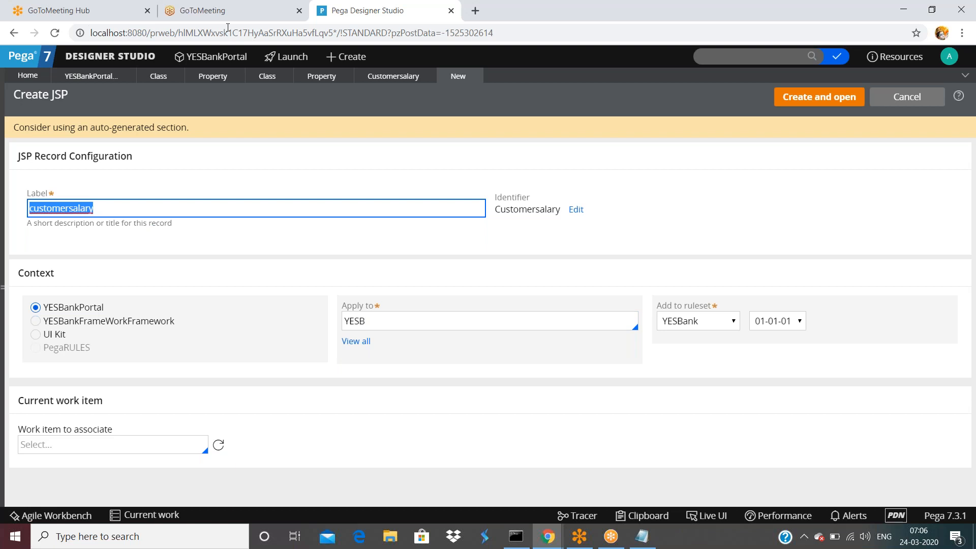
Compare with the Customersalary property, keep ruleset YESBank 01-01-01, and create the JSP rule.
click(363, 75)
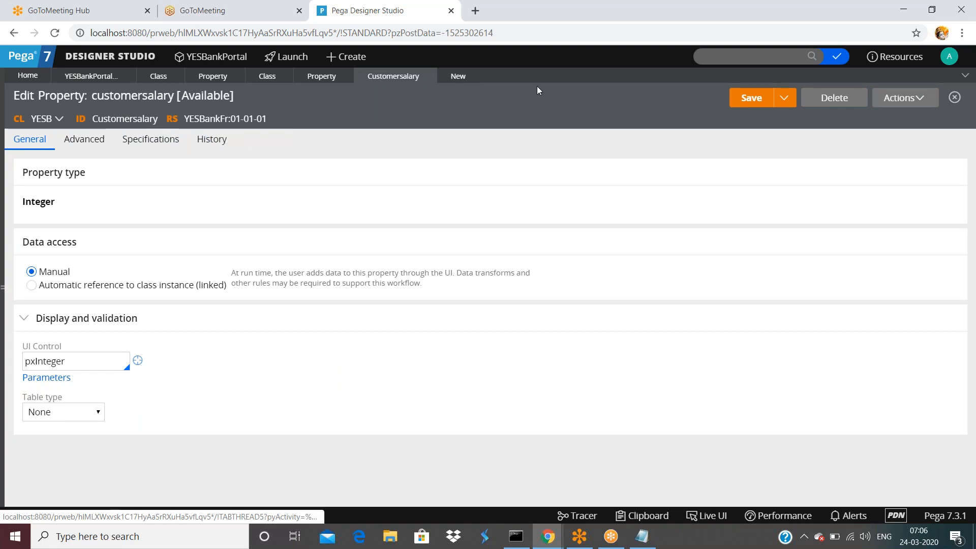
click(458, 75)
click(712, 321)
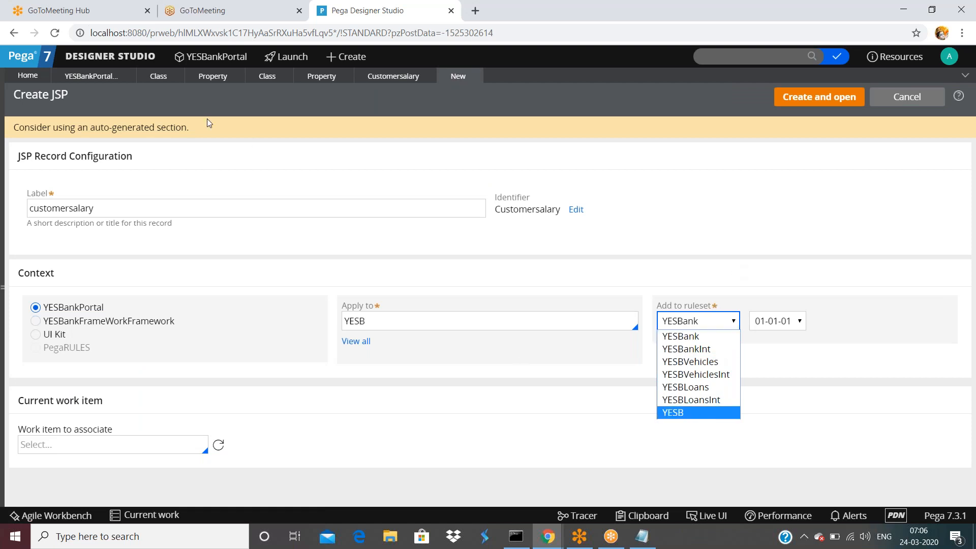
click(692, 212)
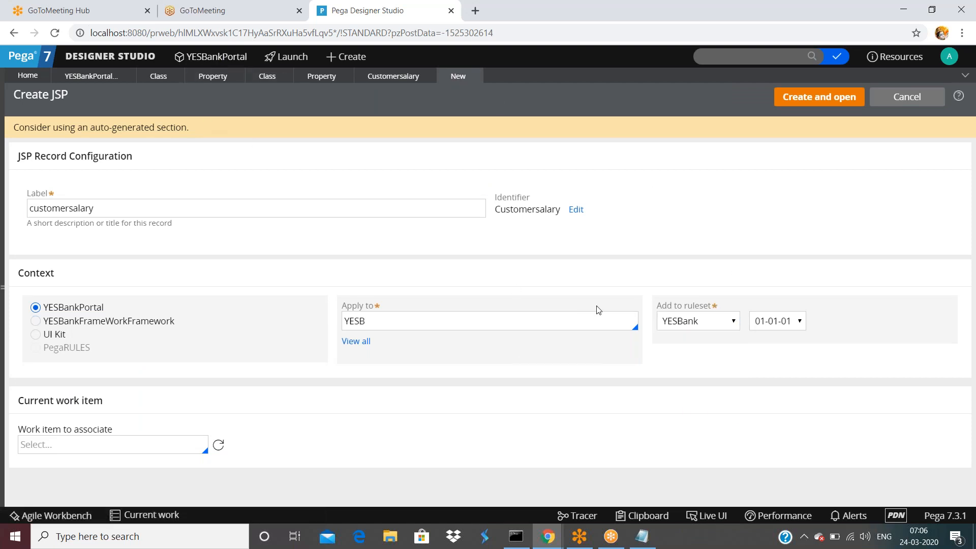
click(792, 101)
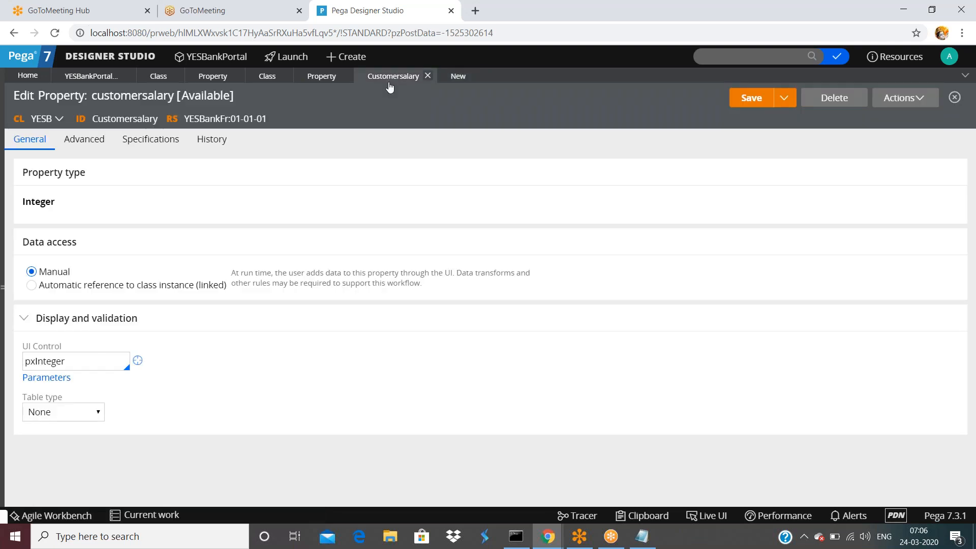
Save the customersalary JSP rule in YESB and compare its ID with the Customersalary property.
click(466, 75)
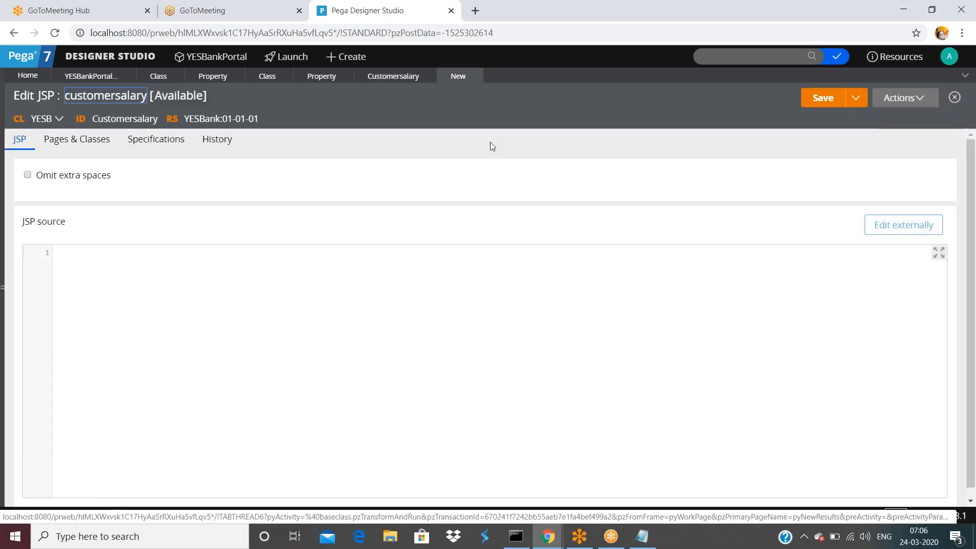
click(816, 98)
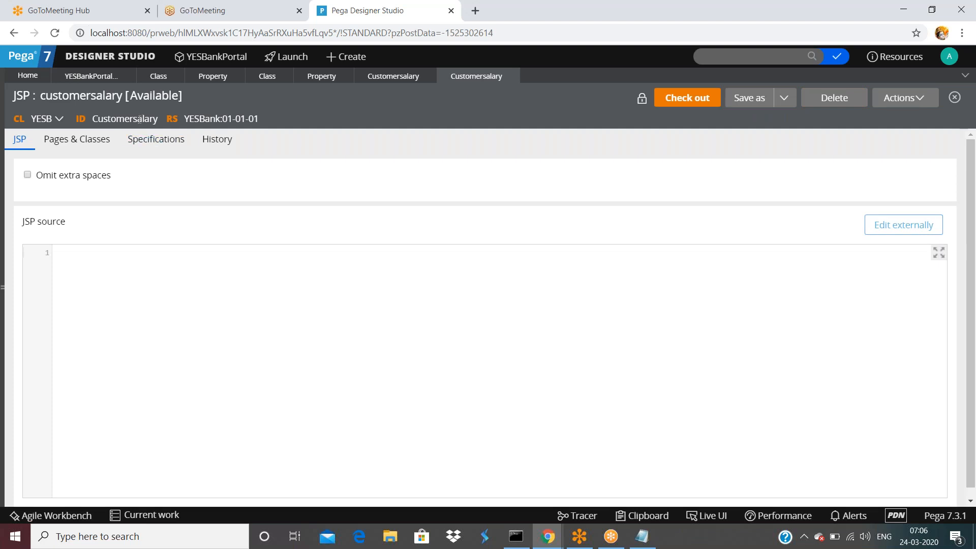
click(402, 77)
double_click(124, 118)
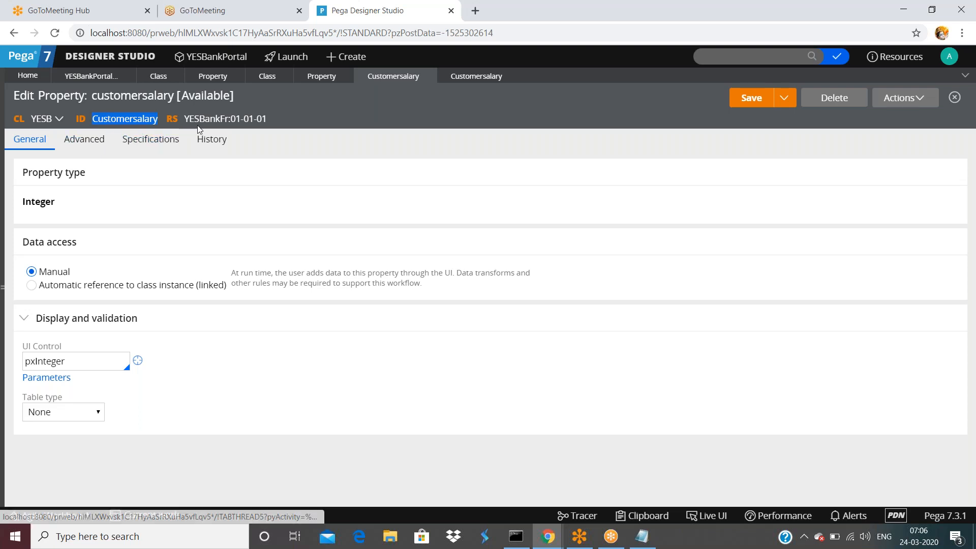
click(476, 76)
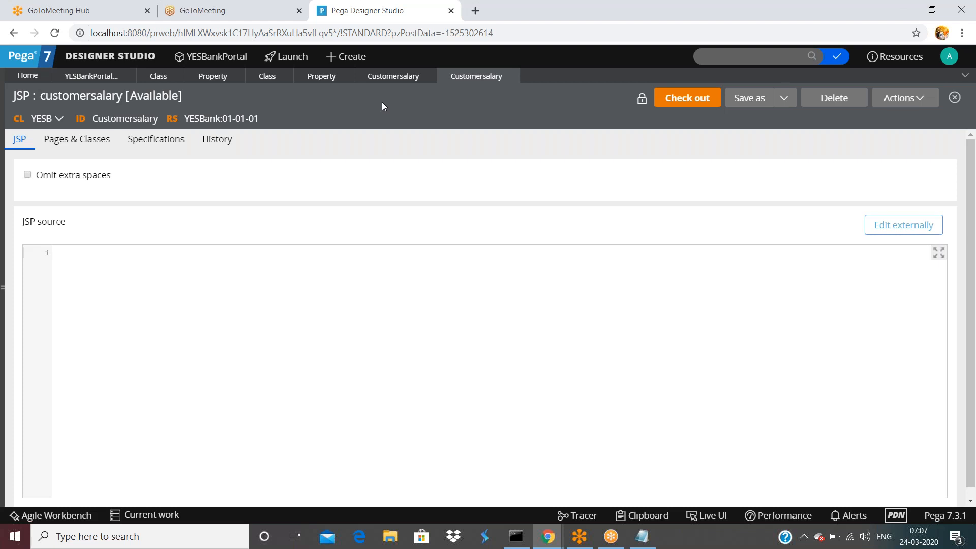
Compare the Customersalary property and JSP tabs, then bring up the JSP rule's Actions list.
click(399, 77)
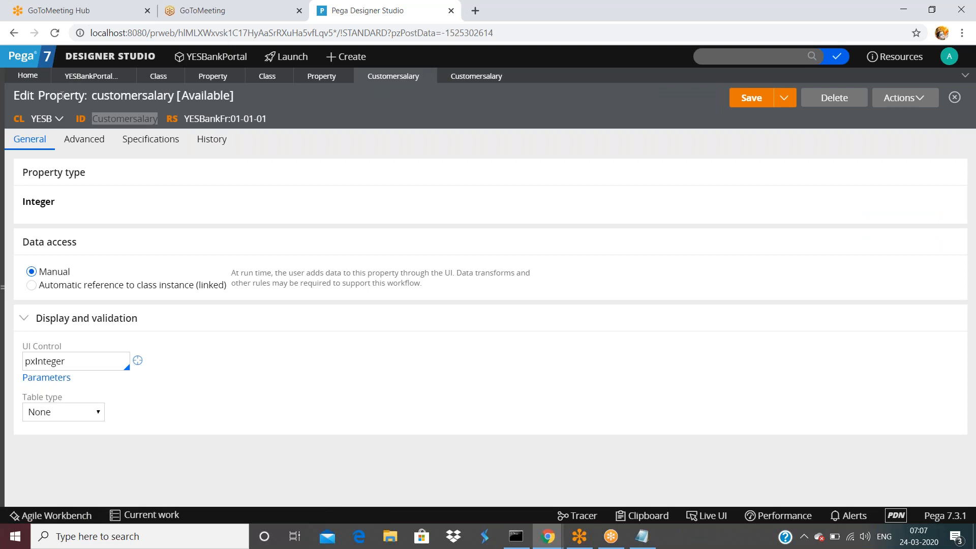
click(476, 77)
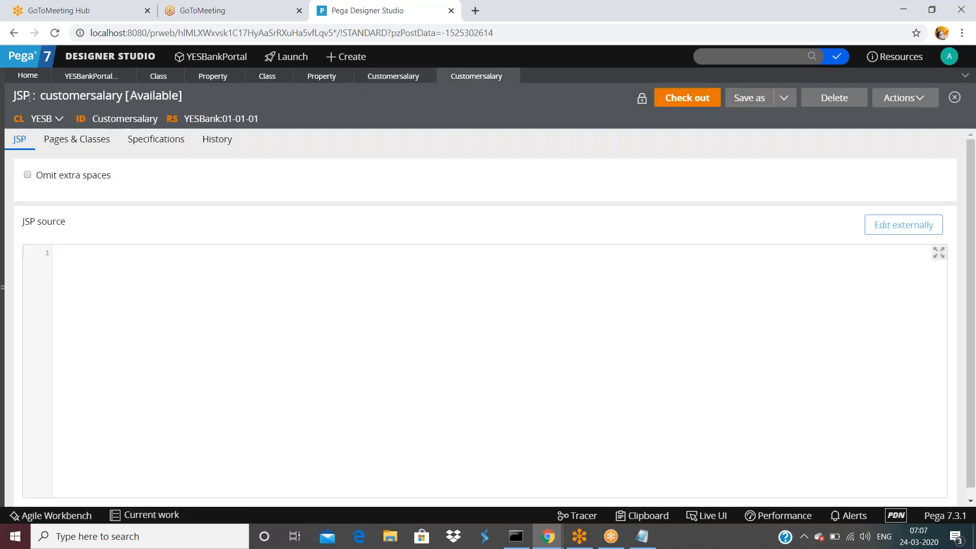
click(885, 101)
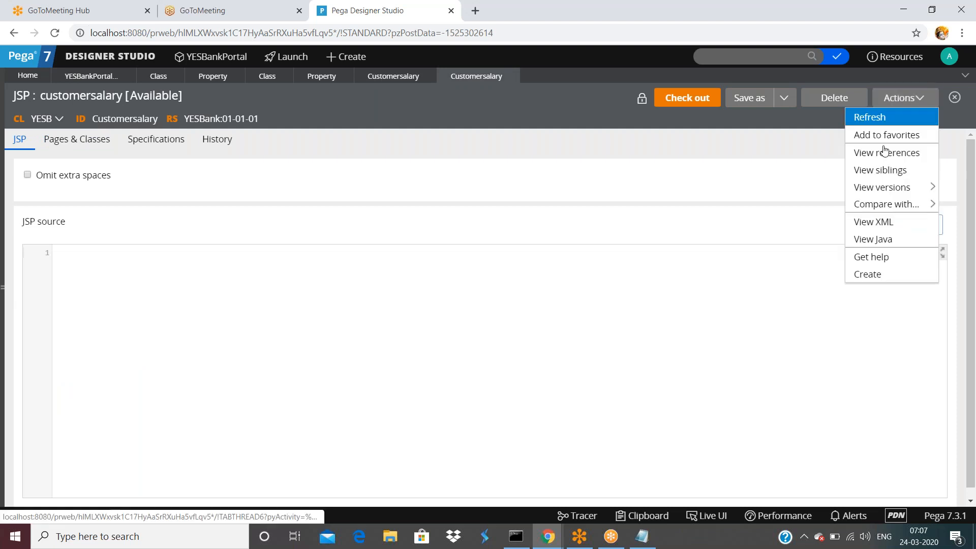
View the customersalary JSP rule's XML and highlight RULE-OBJ-JSP, YESB and CUSTOMERSALARY in pzInsKey.
click(878, 225)
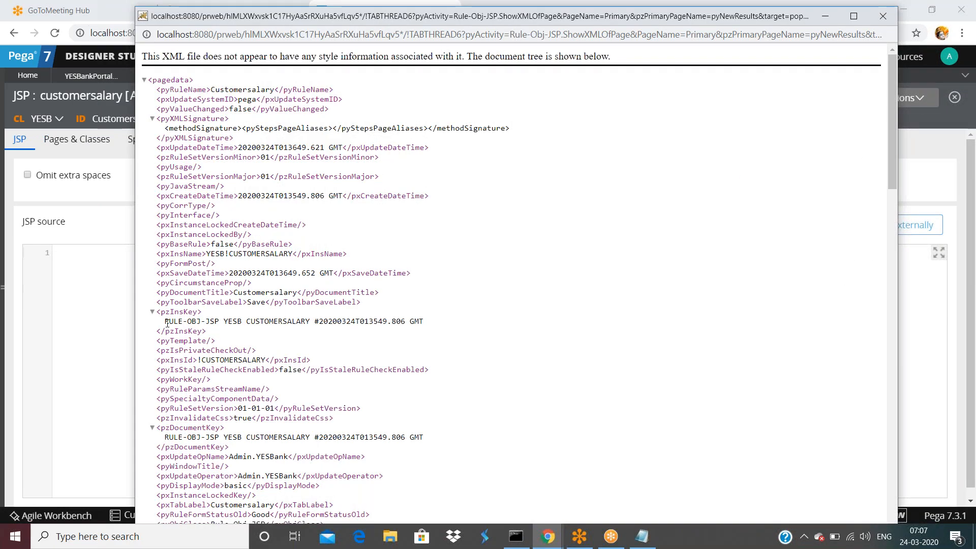
drag(167, 324, 221, 318)
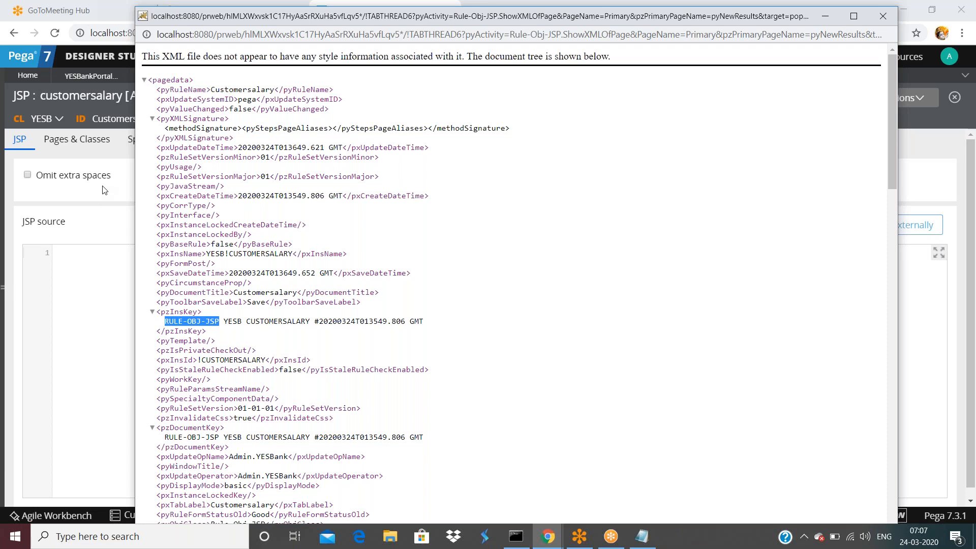
double_click(199, 323)
drag(224, 321, 165, 322)
click(232, 321)
double_click(231, 321)
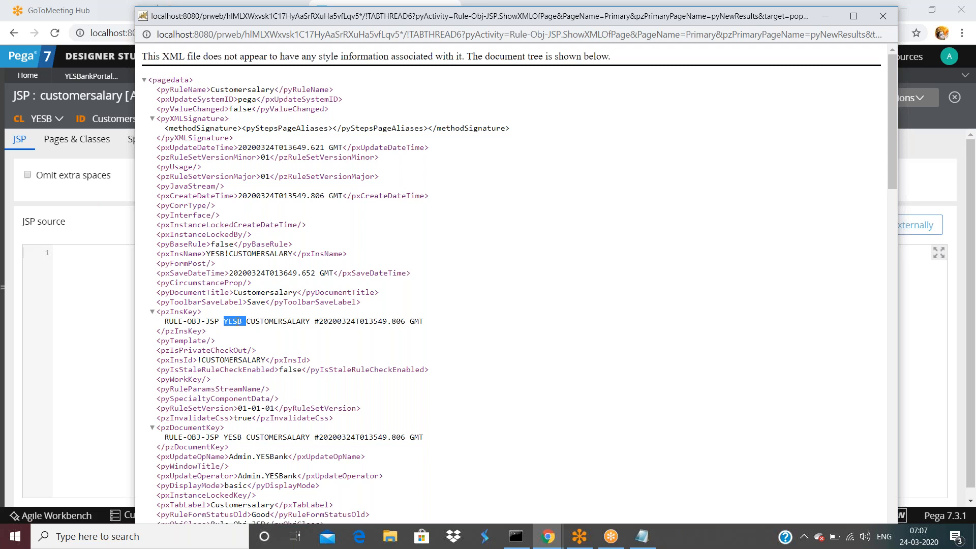
double_click(277, 322)
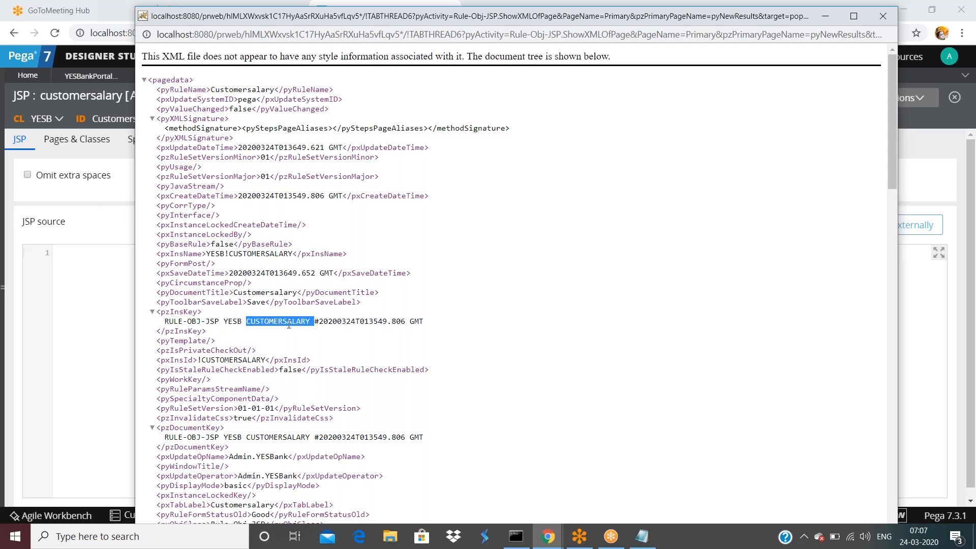
View the customersalary property rule's XML, mark RULE-OBJ-PROPERTY in its key, then close it.
click(975, 104)
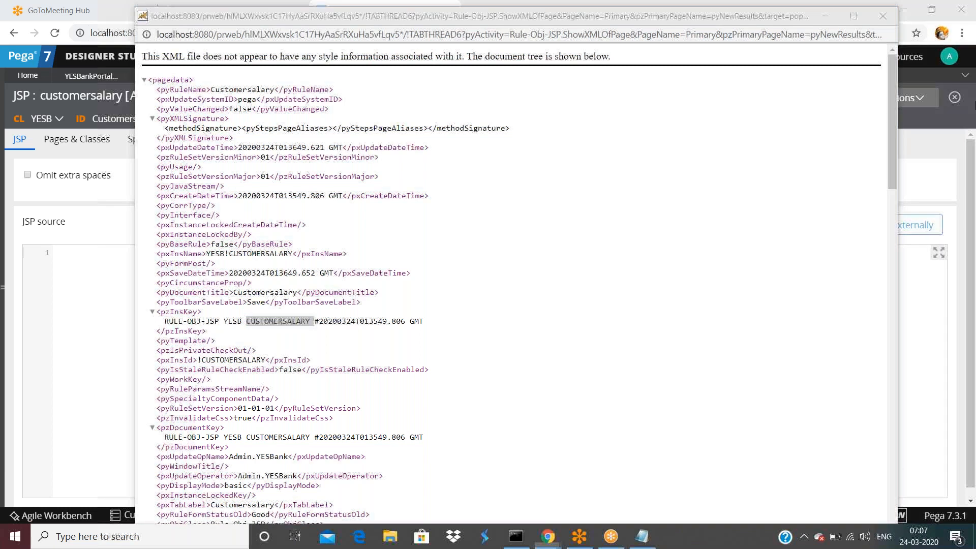
click(393, 76)
click(905, 97)
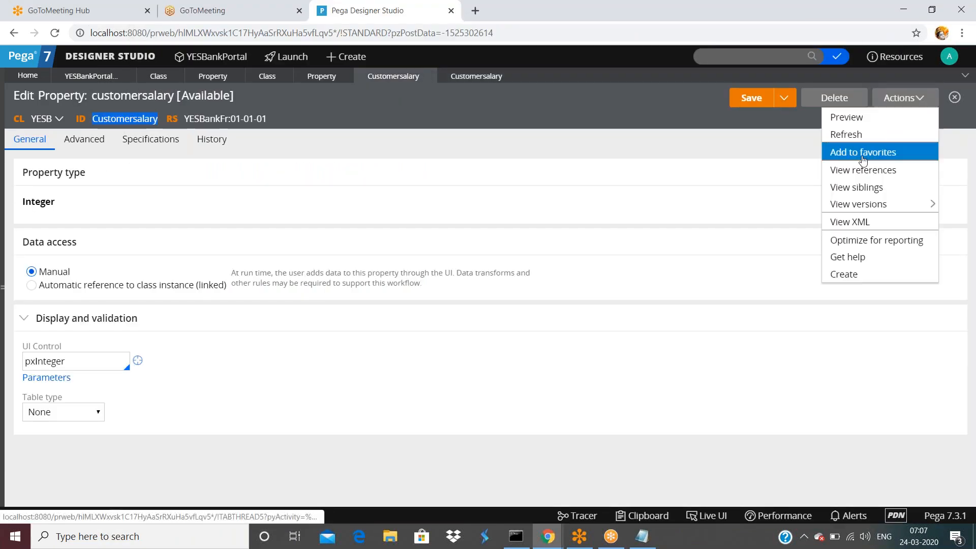
click(846, 222)
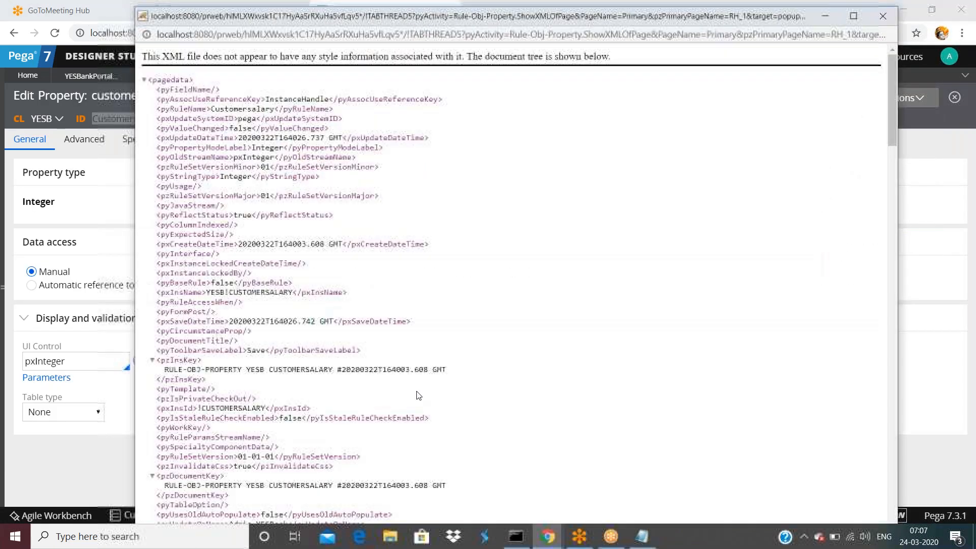
drag(164, 369, 233, 370)
click(250, 368)
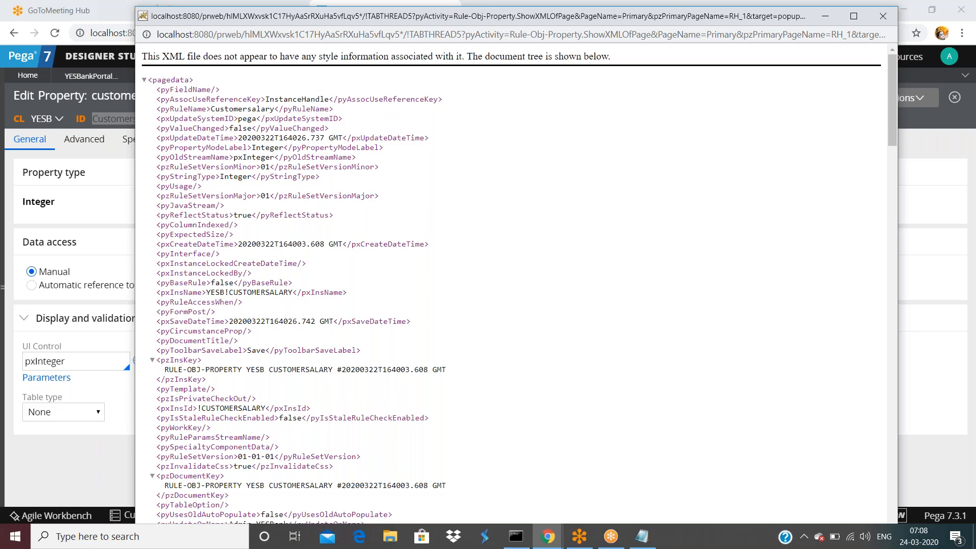
click(927, 27)
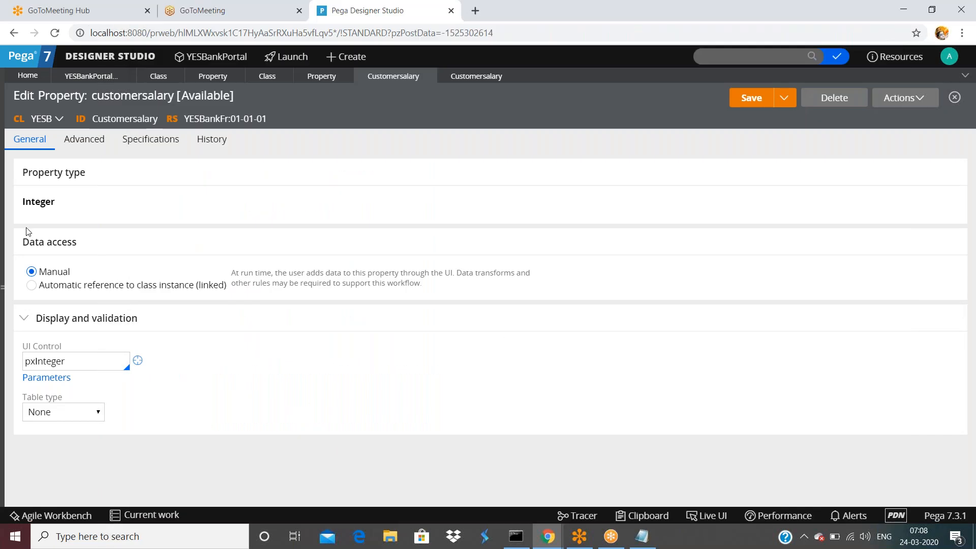
In the App explorer, trim the class search to Rule-Obj- and browse the matching classes.
click(4, 288)
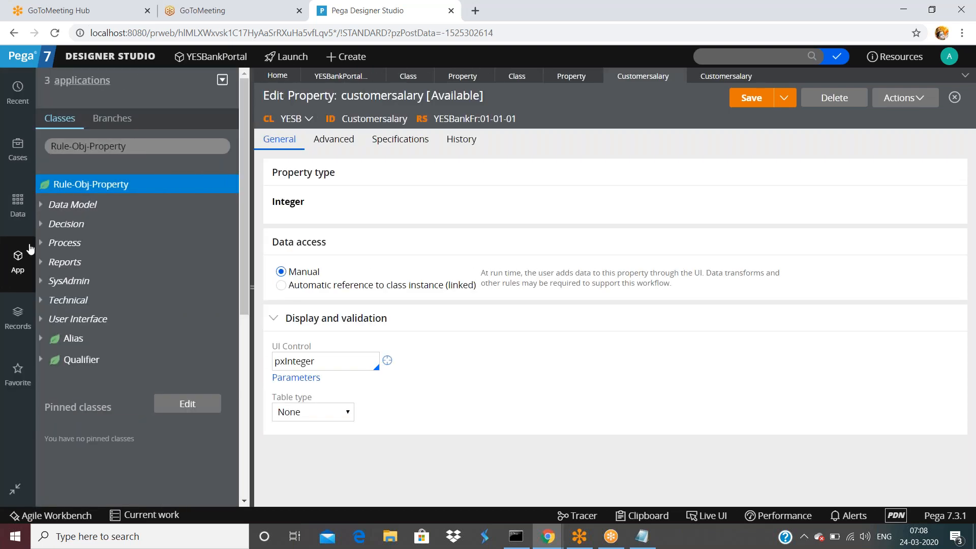
click(170, 144)
key(BackSpace)
key(BackSpace)
key(BackSpace)
key(BackSpace)
key(BackSpace)
key(BackSpace)
key(BackSpace)
key(BackSpace)
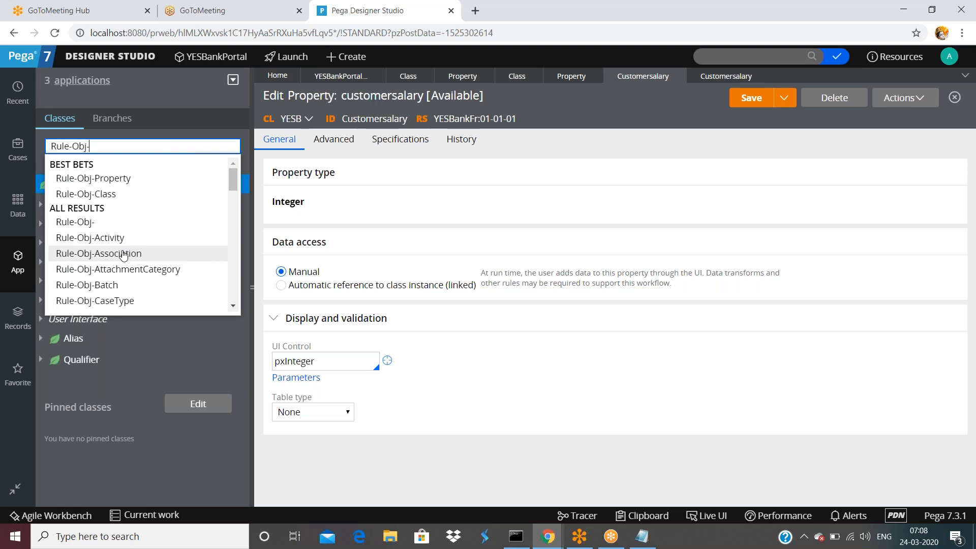
scroll(122, 262, down, 1)
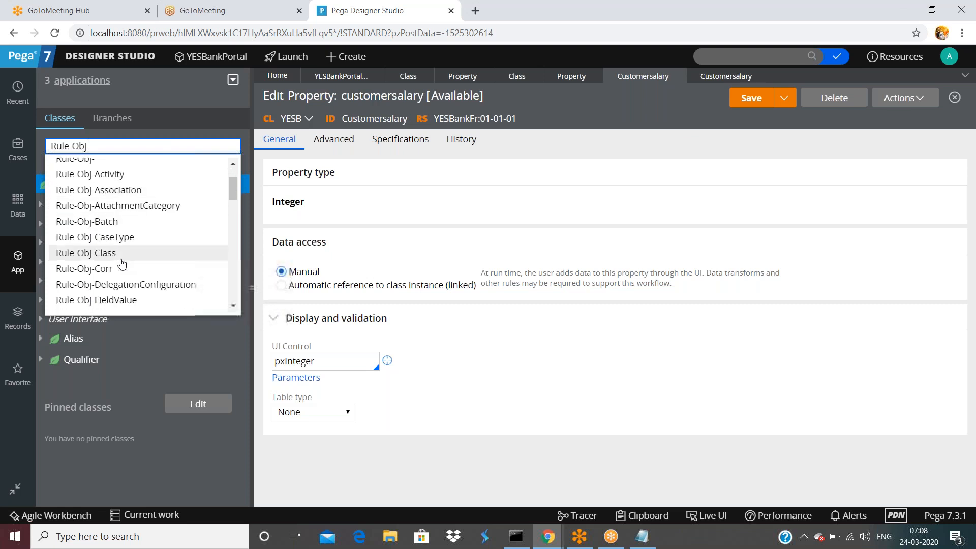
scroll(118, 268, down, 1)
scroll(117, 262, up, 1)
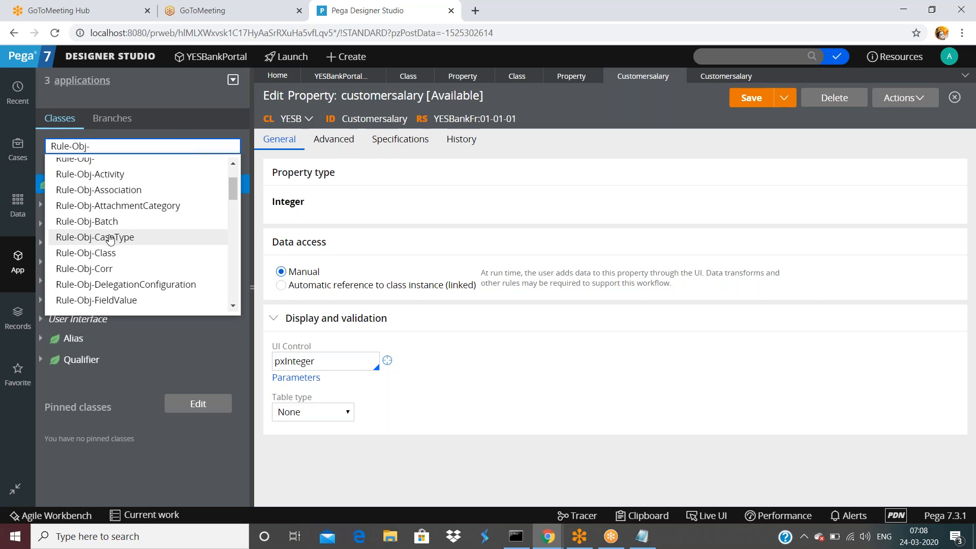
scroll(109, 246, down, 2)
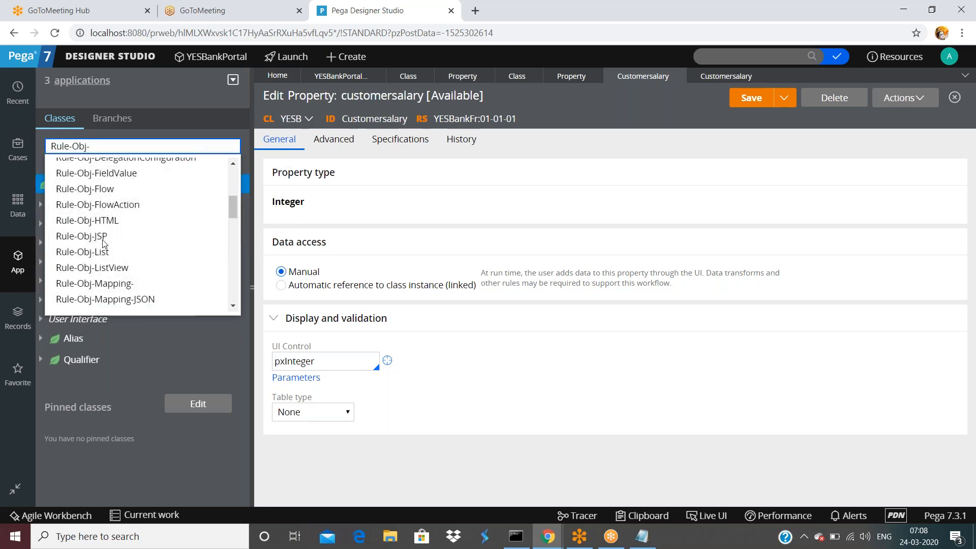
scroll(104, 245, up, 1)
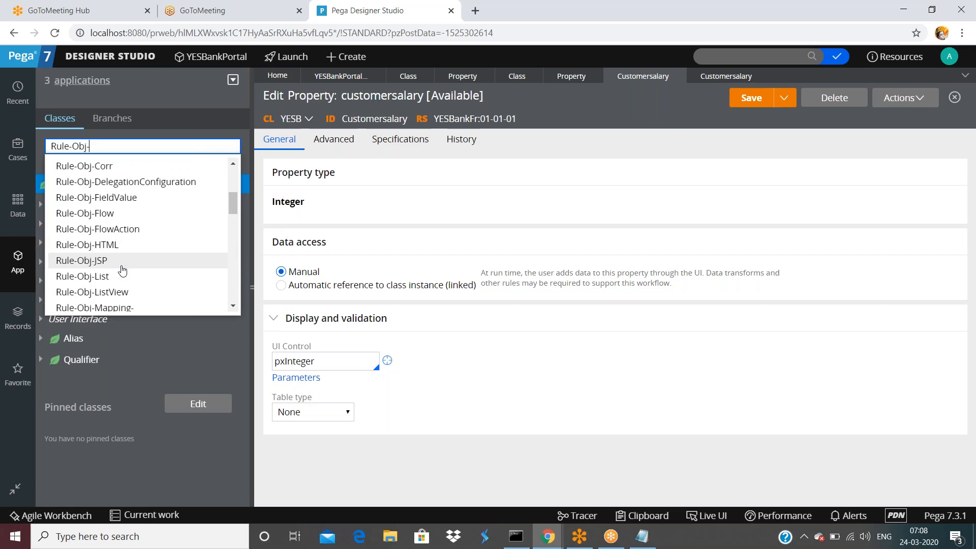
scroll(125, 272, down, 1)
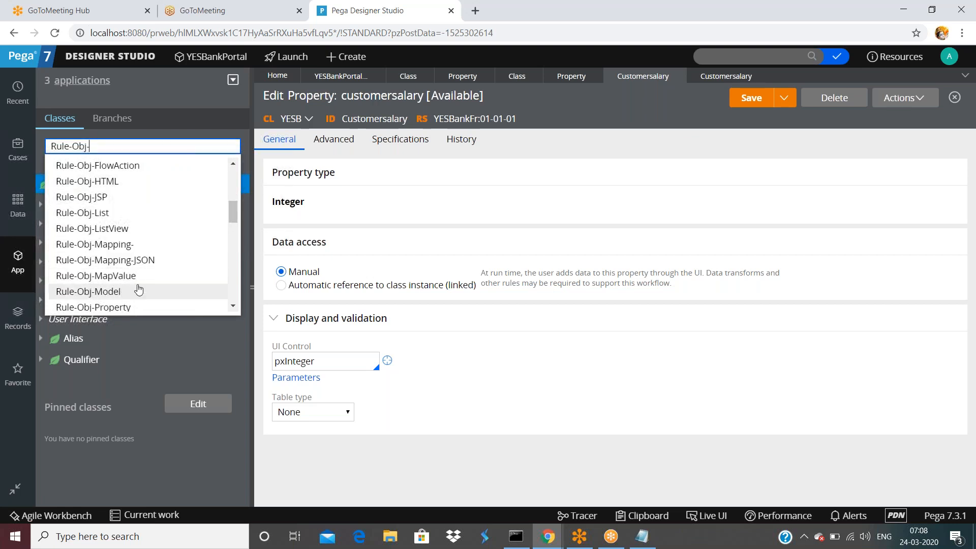
scroll(130, 292, down, 1)
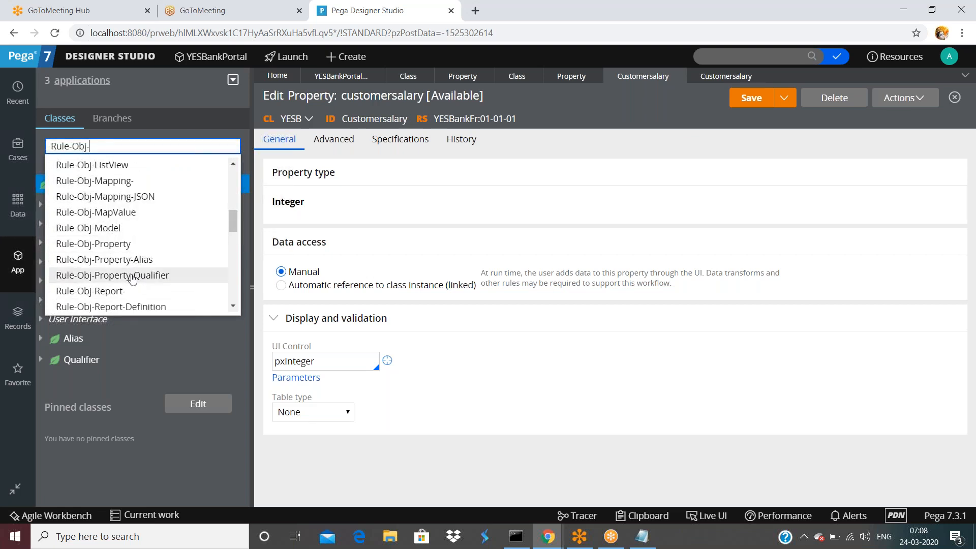
scroll(133, 279, down, 3)
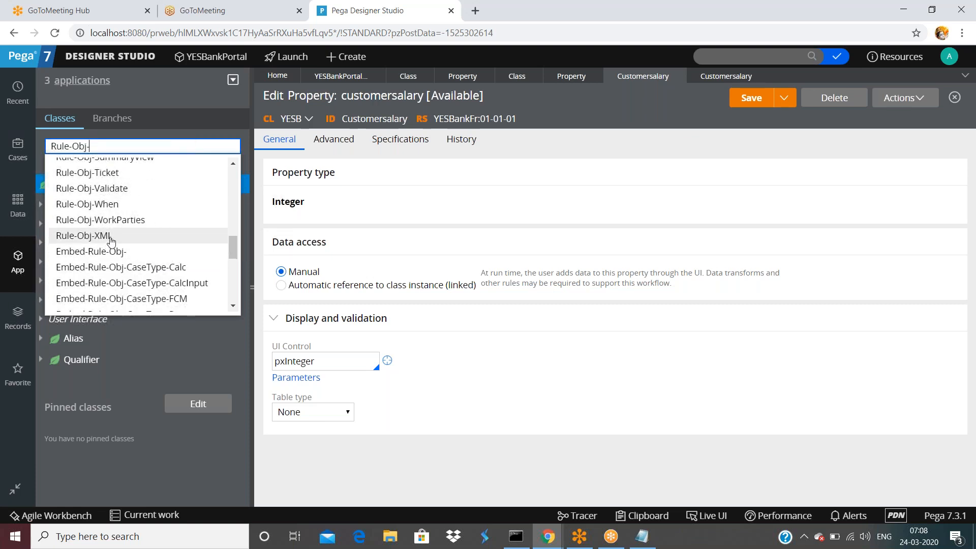
scroll(110, 244, down, 3)
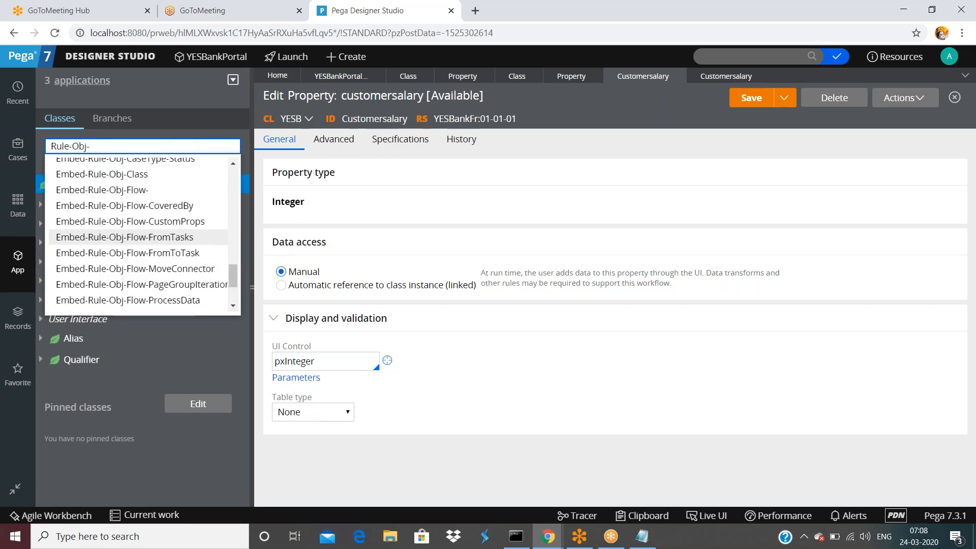
scroll(137, 234, up, 3)
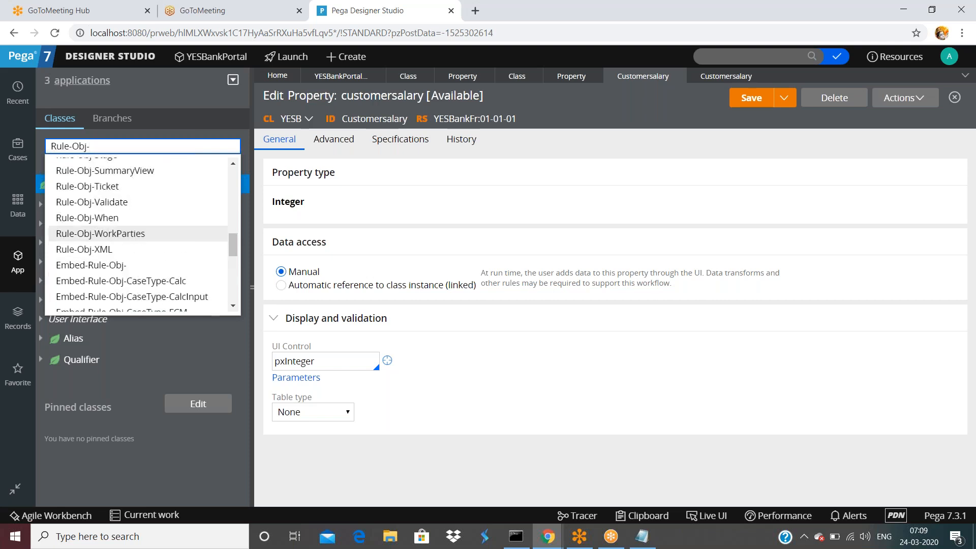
Select Rule-Obj-When and list all its When rule instances.
click(107, 219)
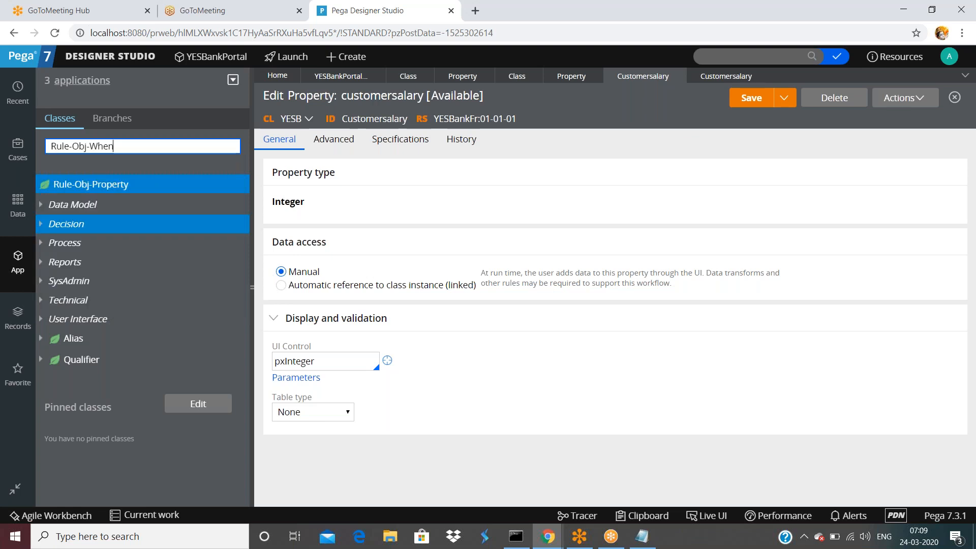
click(90, 185)
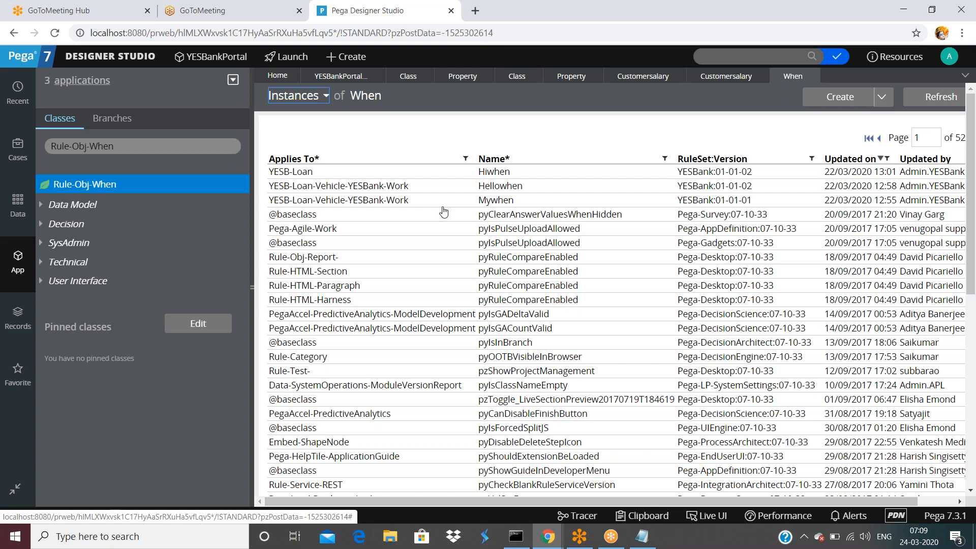
drag(115, 146, 51, 146)
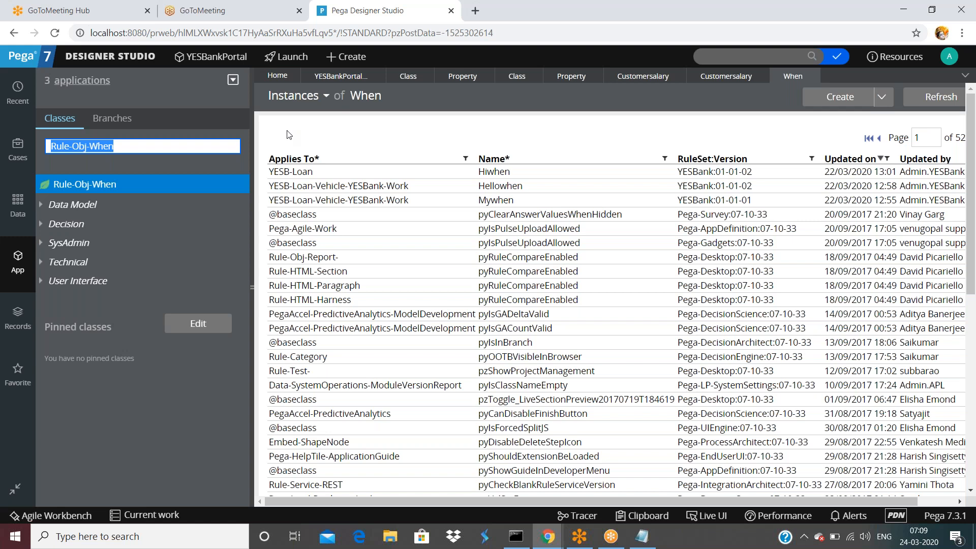
click(253, 289)
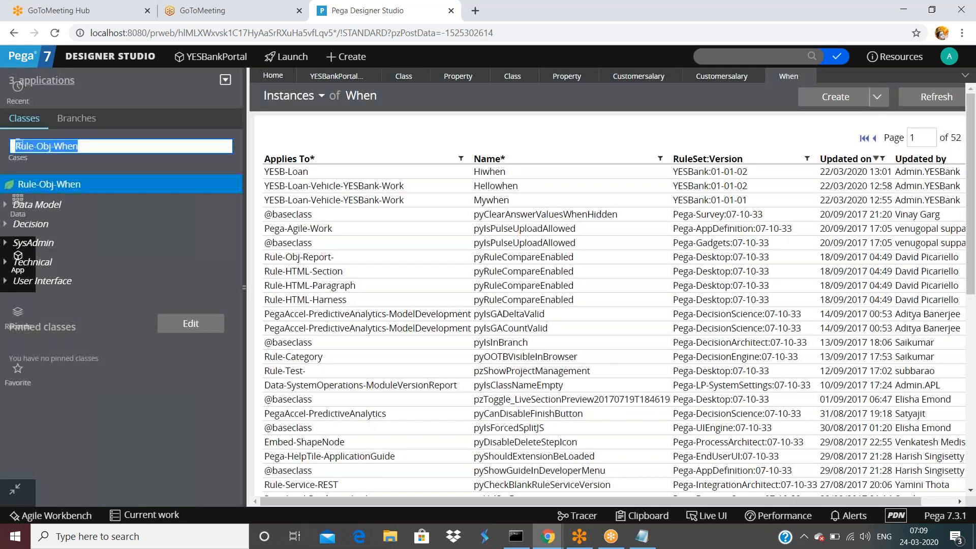
Reopen the customersalary JSP rule's XML, mark RULE-OBJ-JSP, and return to the JSP rule form.
click(476, 76)
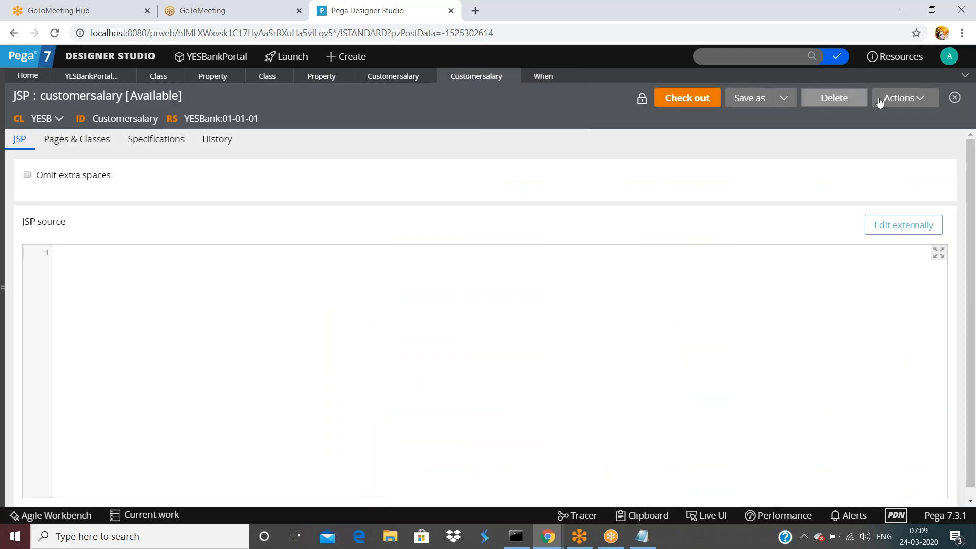
click(901, 98)
click(872, 221)
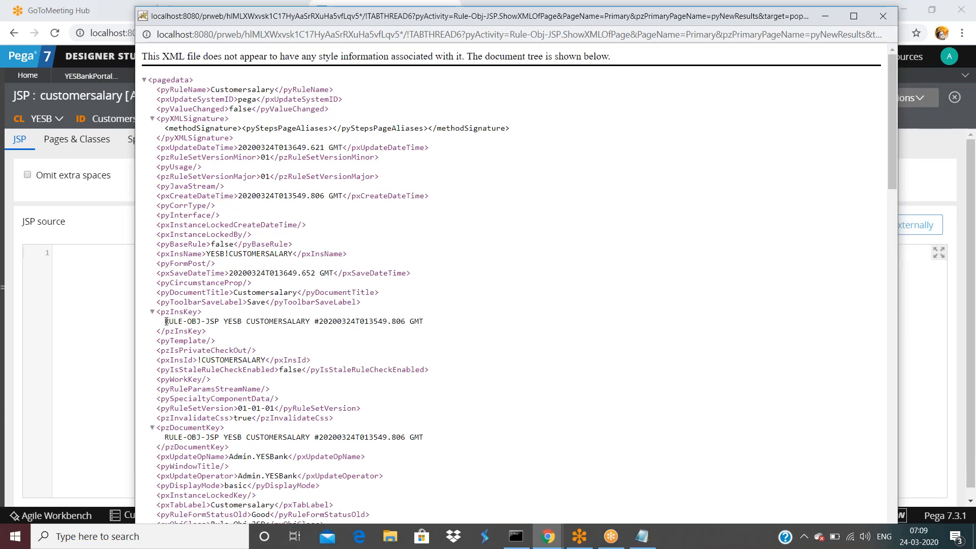
drag(165, 321, 219, 323)
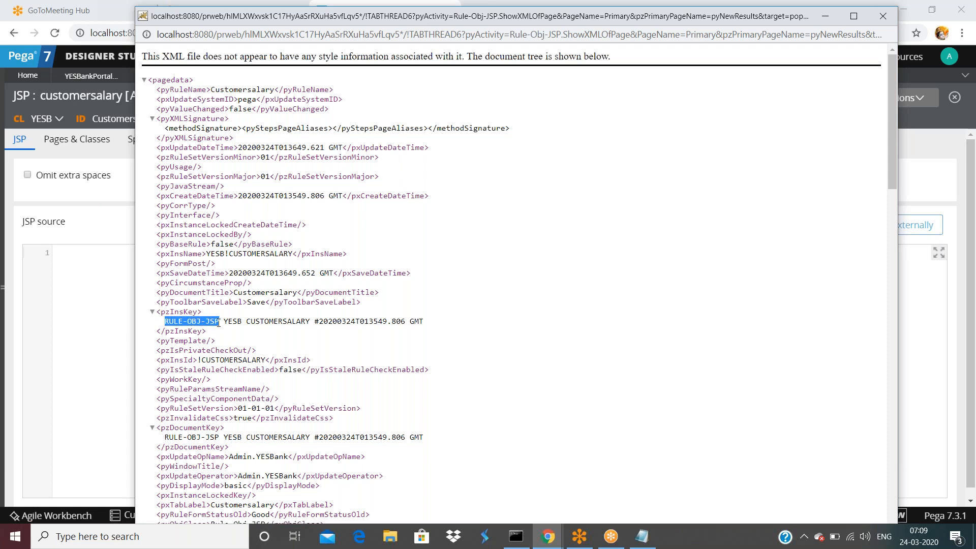
click(104, 218)
click(115, 57)
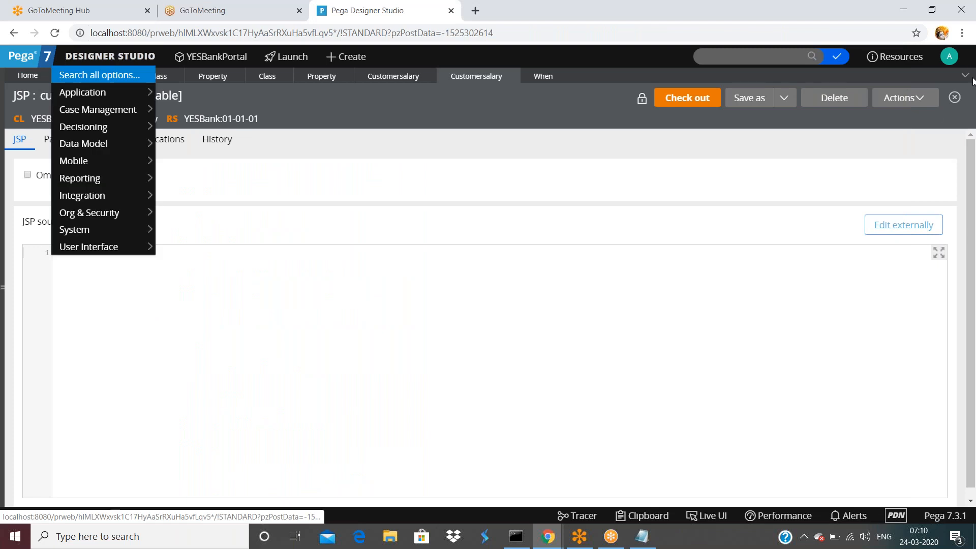
Open the current operator record's XML, search 'pzin' to find pzInsKey DATA-ADMIN-OPERATOR-ID ADMIN.YESBANK, then close it.
click(944, 58)
click(915, 109)
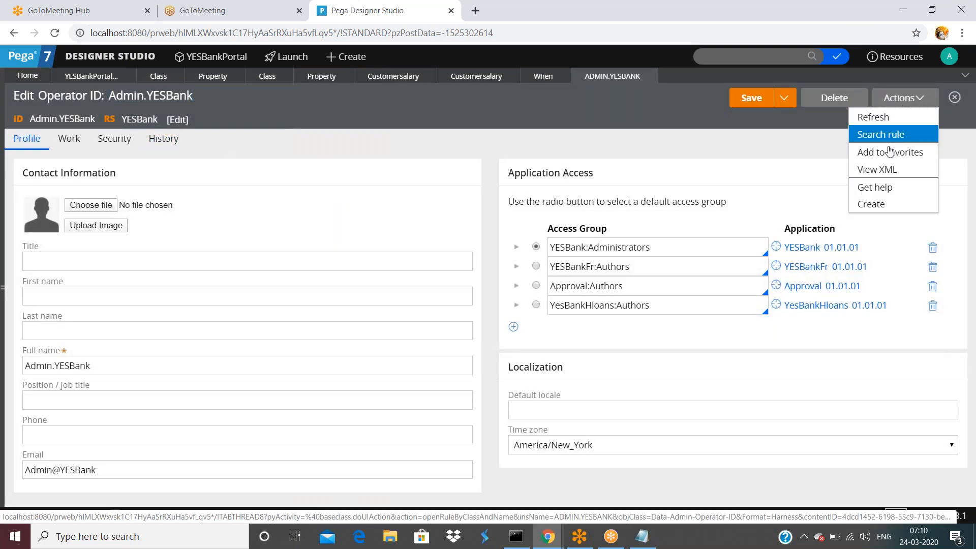
click(887, 172)
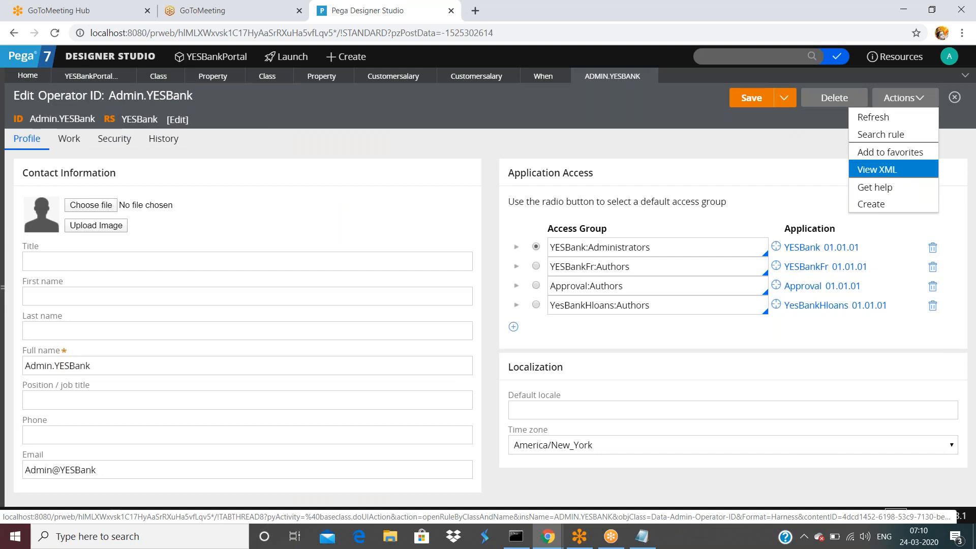
scroll(224, 356, down, 5)
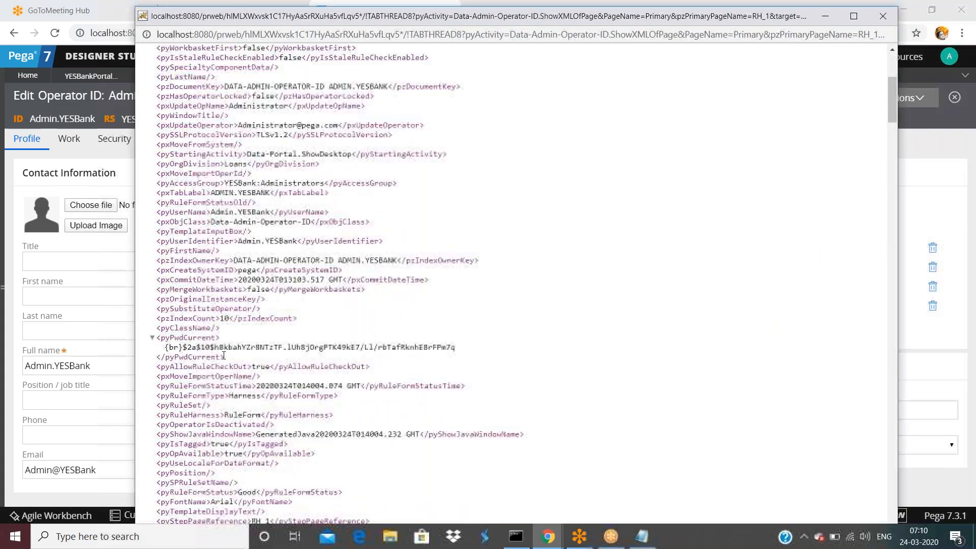
scroll(203, 326, down, 13)
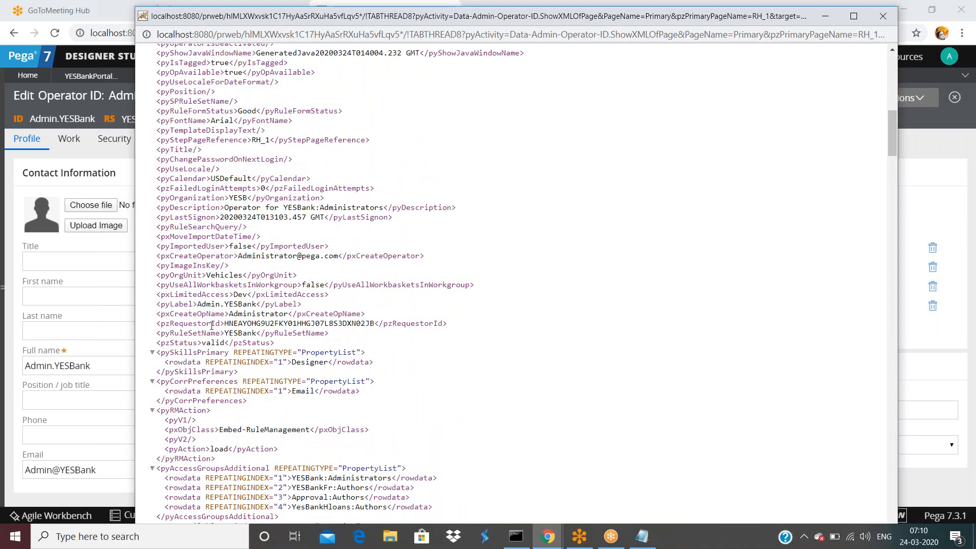
key(ctrl+f)
text(p)
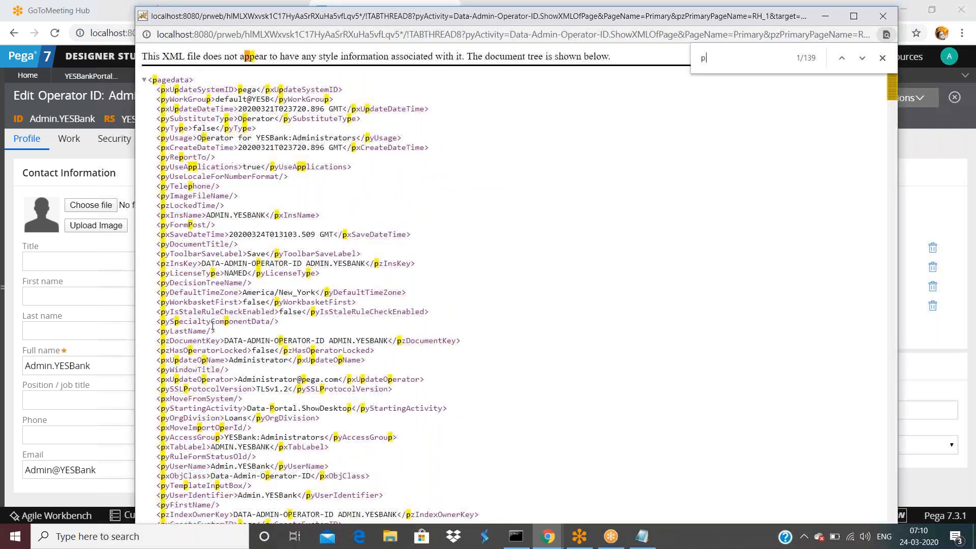
text(zin)
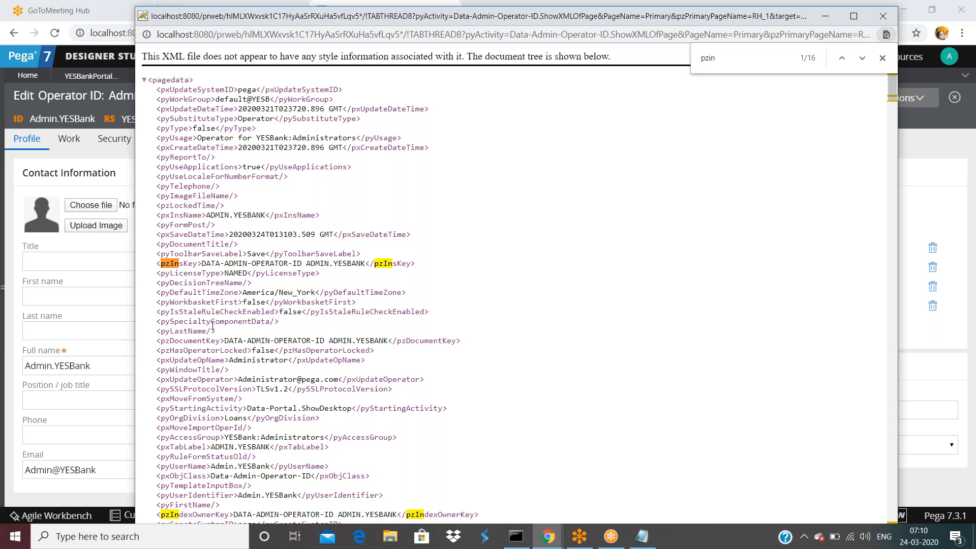
drag(202, 263, 368, 263)
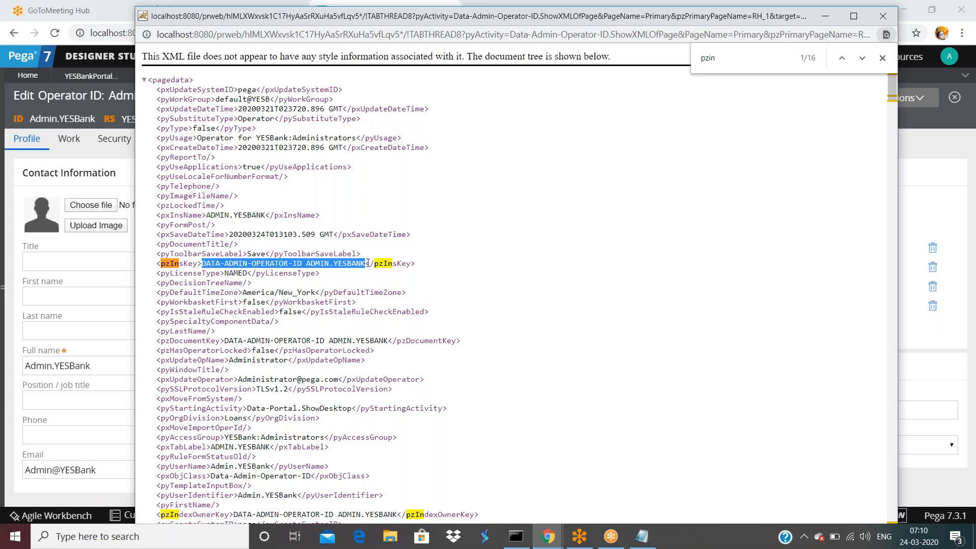
click(221, 263)
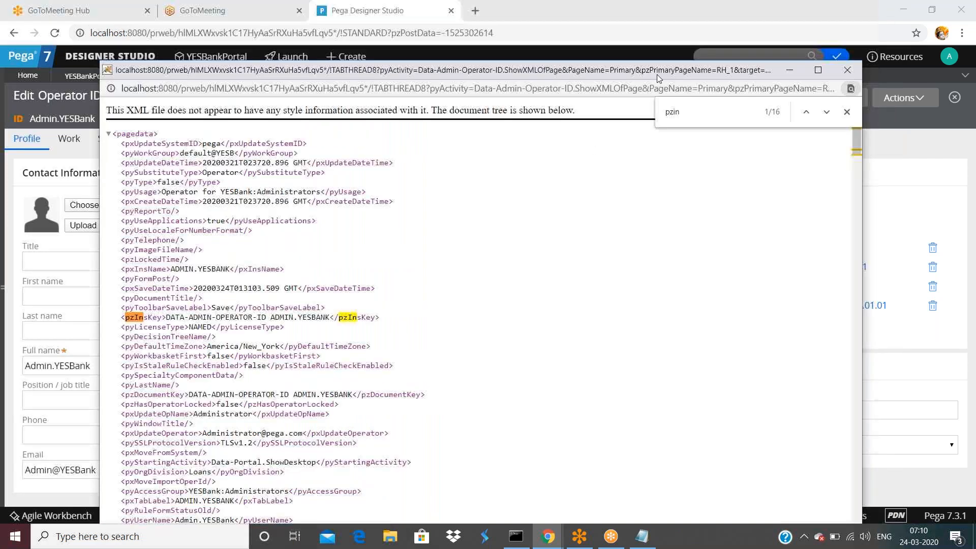
drag(700, 18, 649, 101)
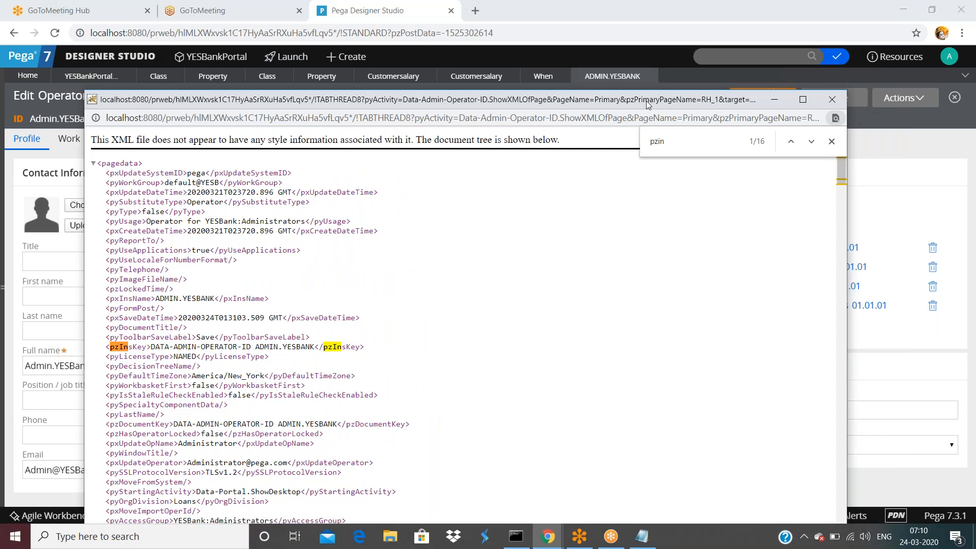
key(ctrl+w)
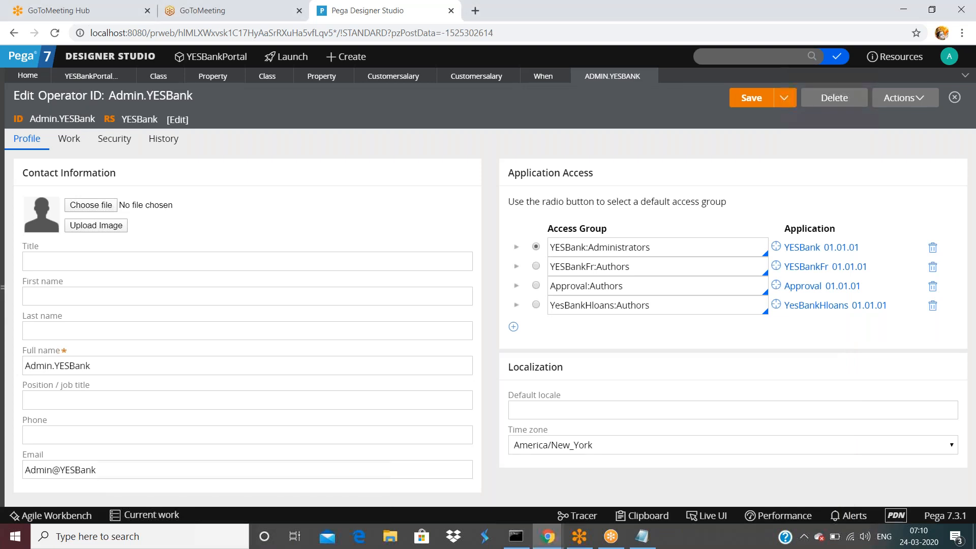
Open the indexing/indexesinerror setting from SysAdmin > Dynamic System Settings in the Records explorer.
click(29, 333)
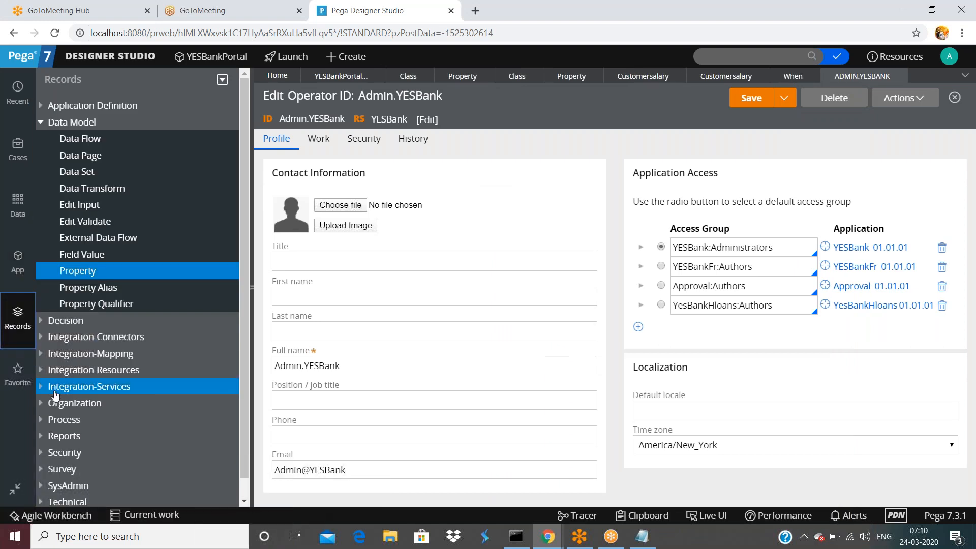
scroll(49, 412, down, 1)
click(104, 466)
scroll(109, 435, down, 5)
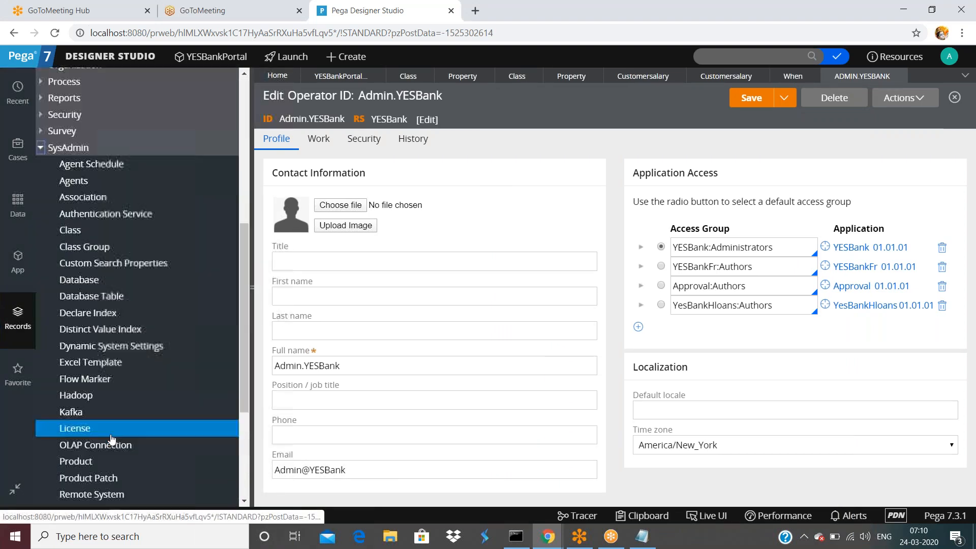
click(119, 347)
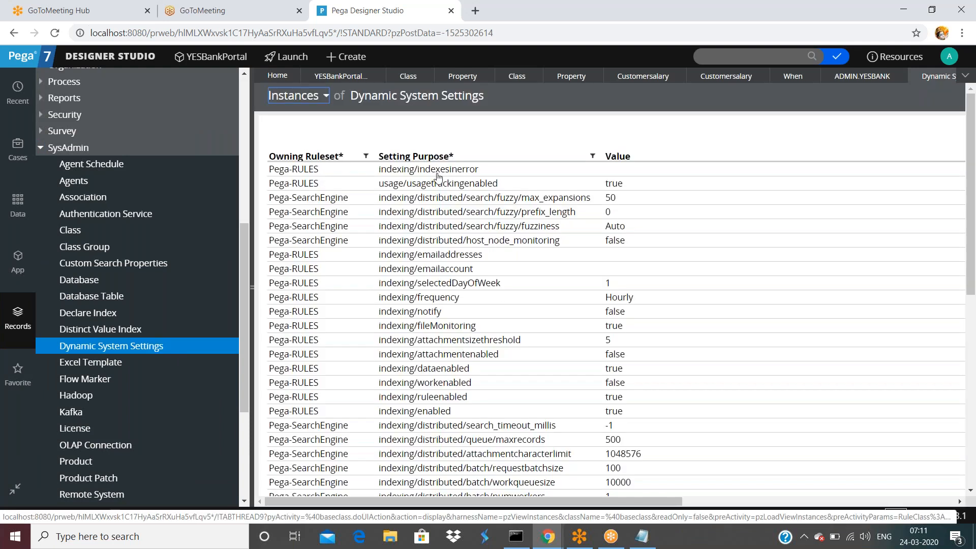
click(439, 172)
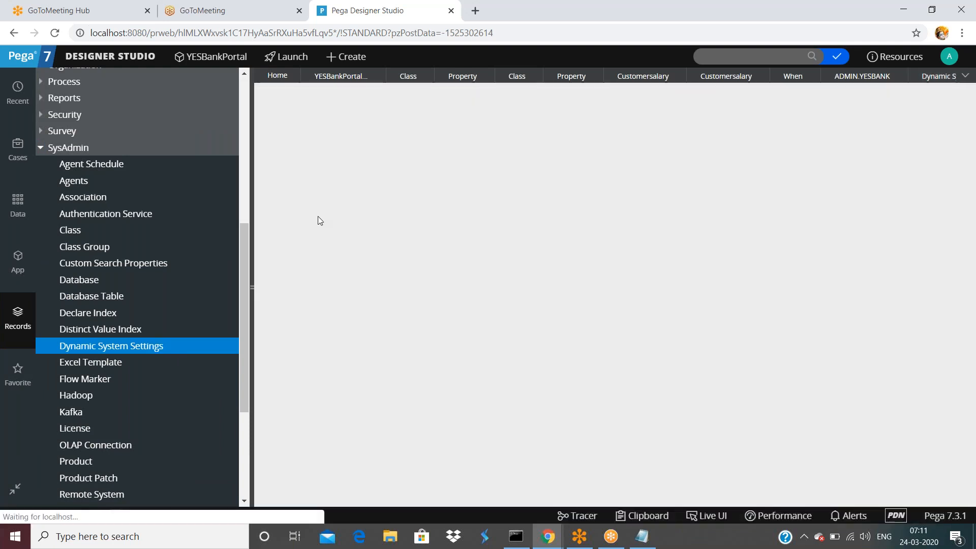
click(249, 288)
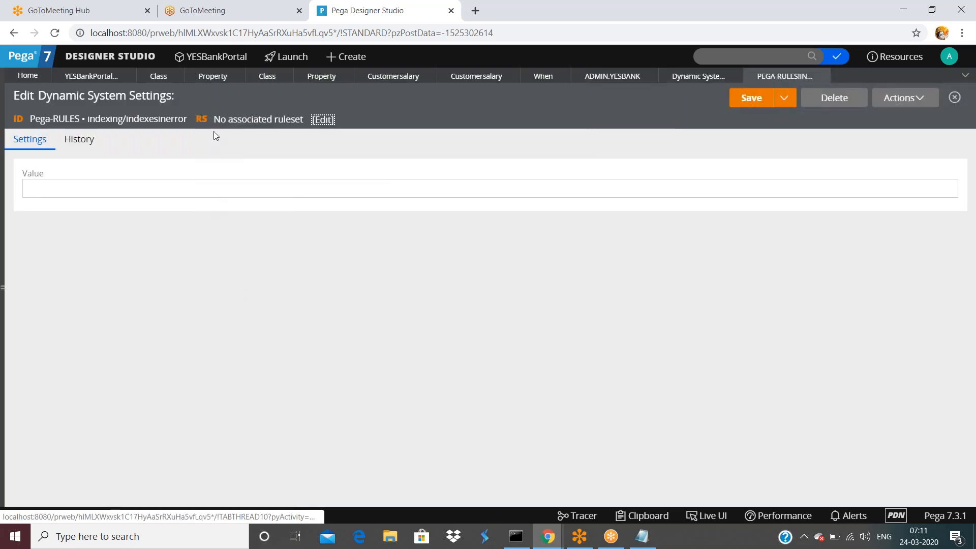
Add the indexing/indexesinerror setting to favorites without a label.
click(904, 97)
click(889, 150)
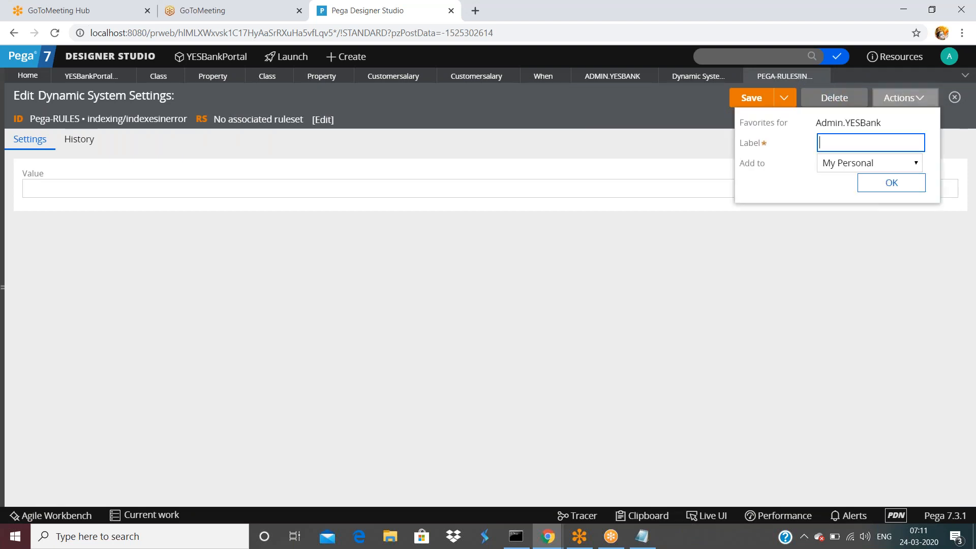
click(918, 190)
click(611, 105)
click(771, 250)
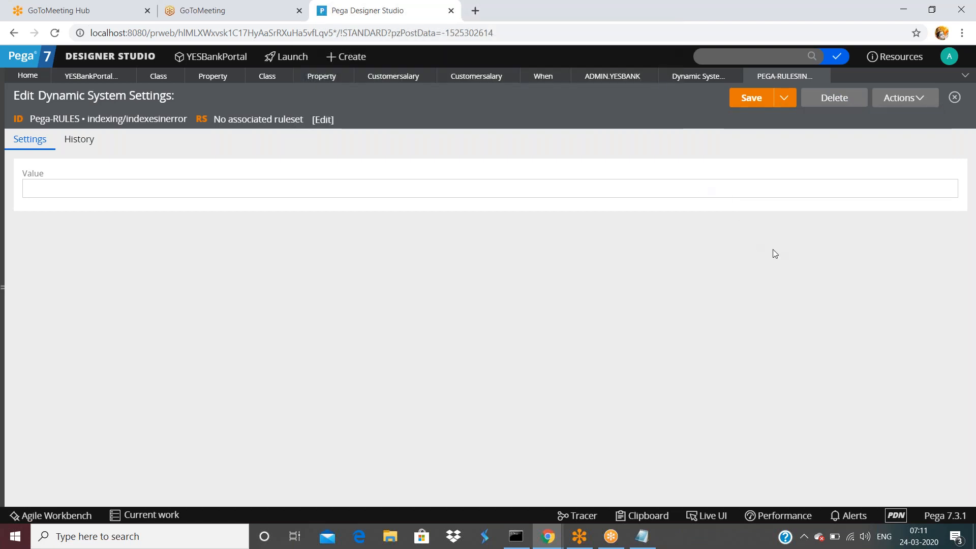
Inspect the setting's XML pzInsKey starting DATA-ADMIN-SYSTEM-SETTINGS, then close the XML and the setting.
click(891, 97)
click(876, 152)
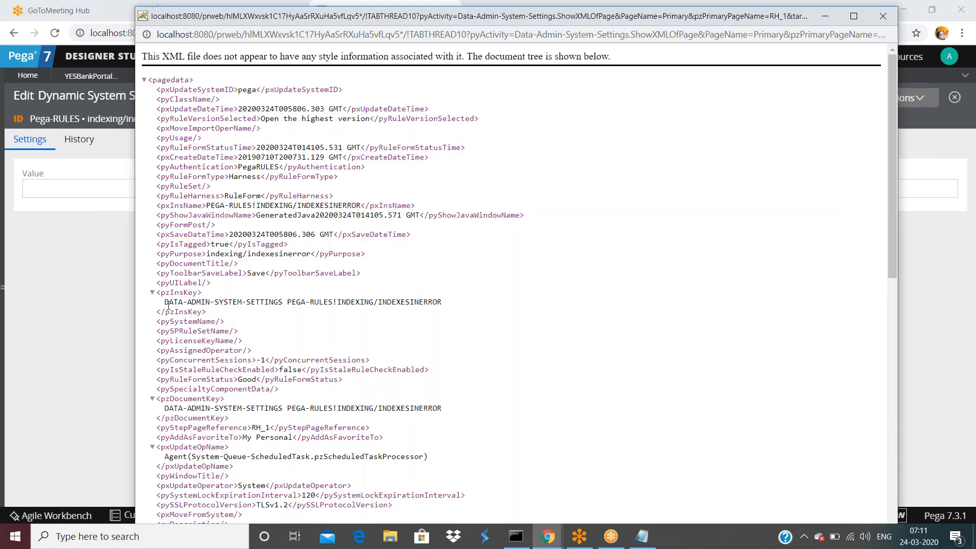
drag(169, 302, 290, 304)
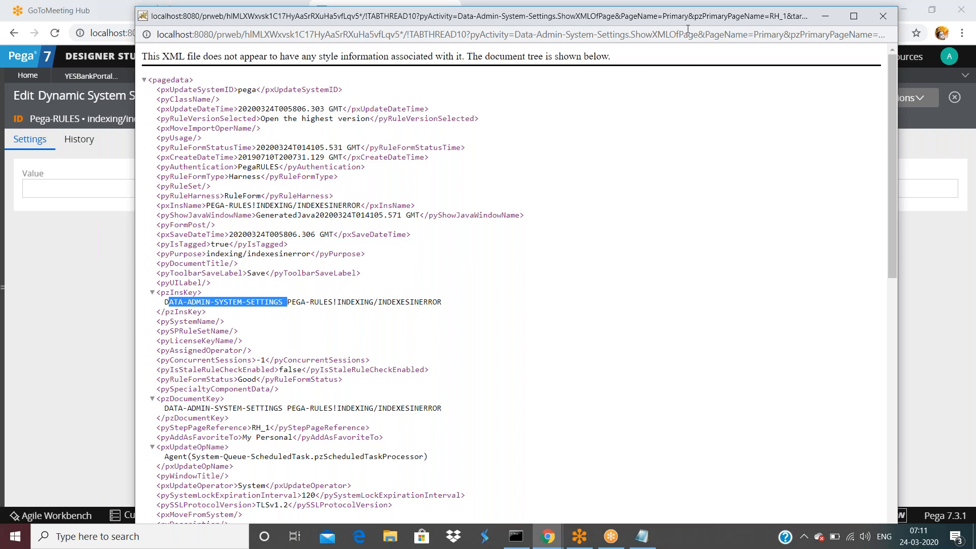
drag(803, 18, 755, 169)
click(835, 166)
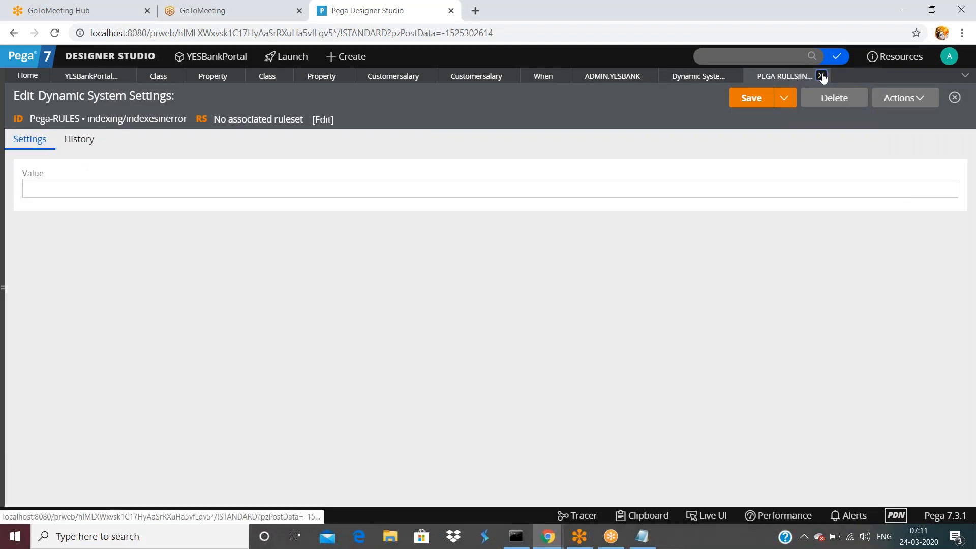
click(821, 76)
Close the Dynamic System Settings list, return to the Class instances tab, and reopen the App explorer.
click(734, 77)
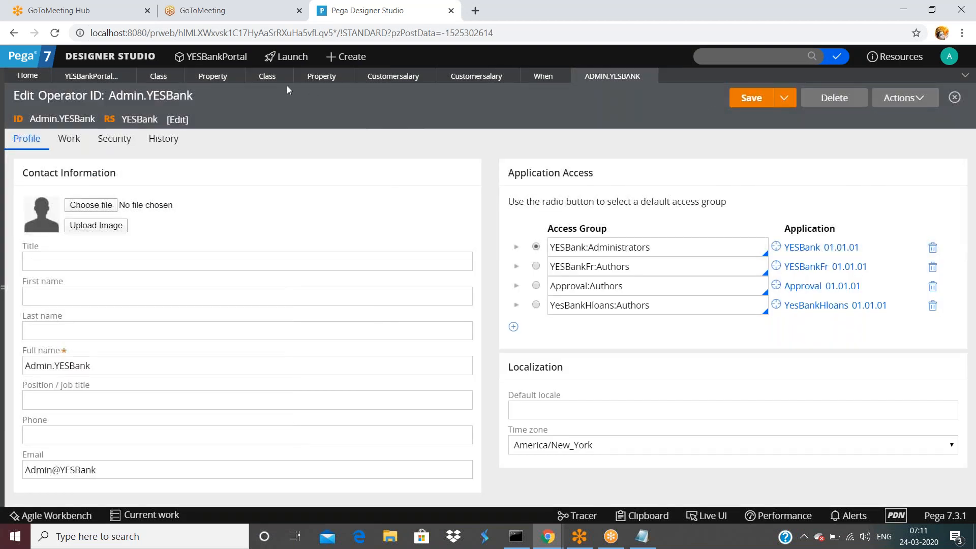
click(159, 82)
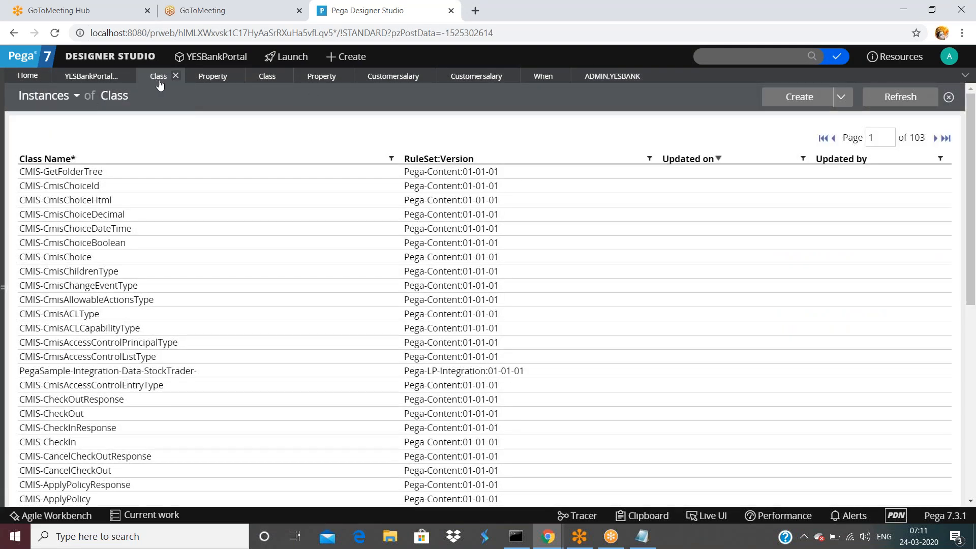
click(99, 81)
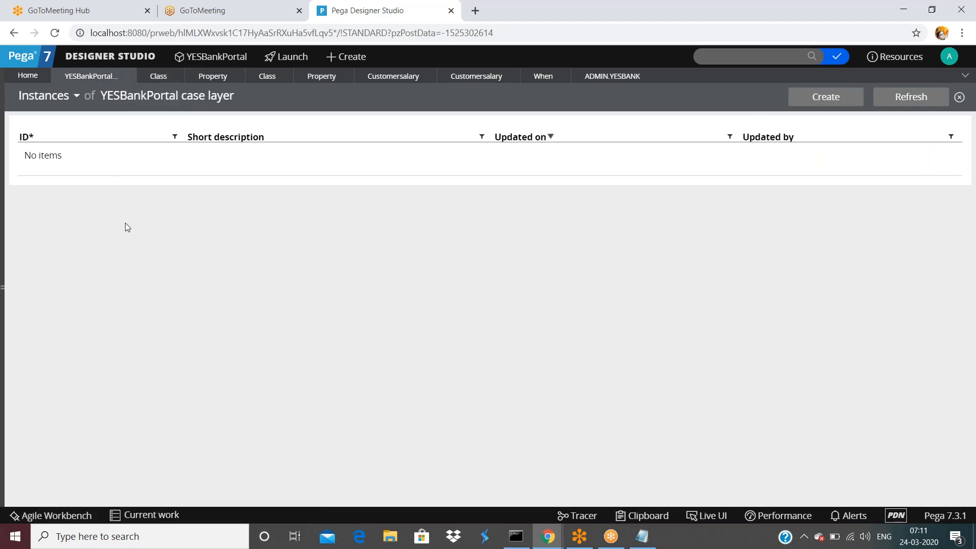
click(158, 78)
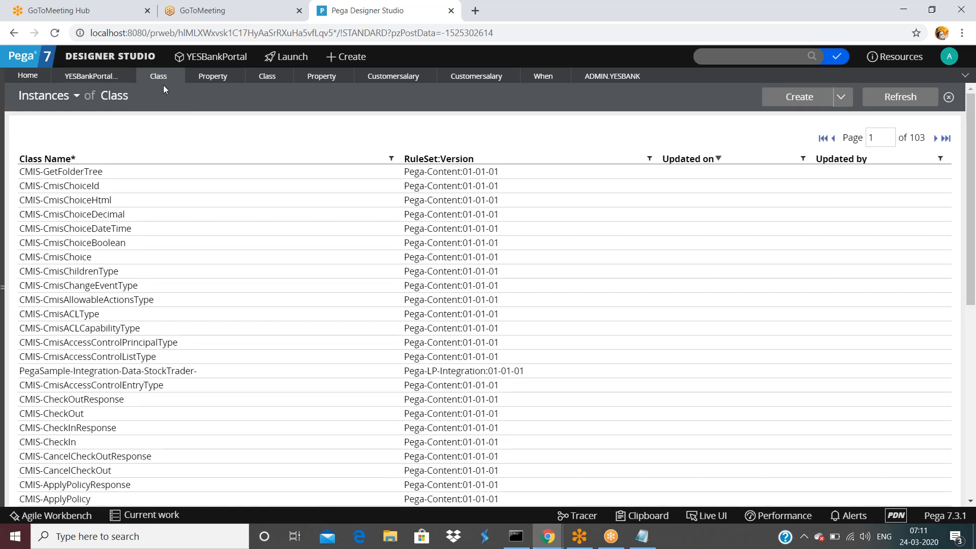
click(3, 292)
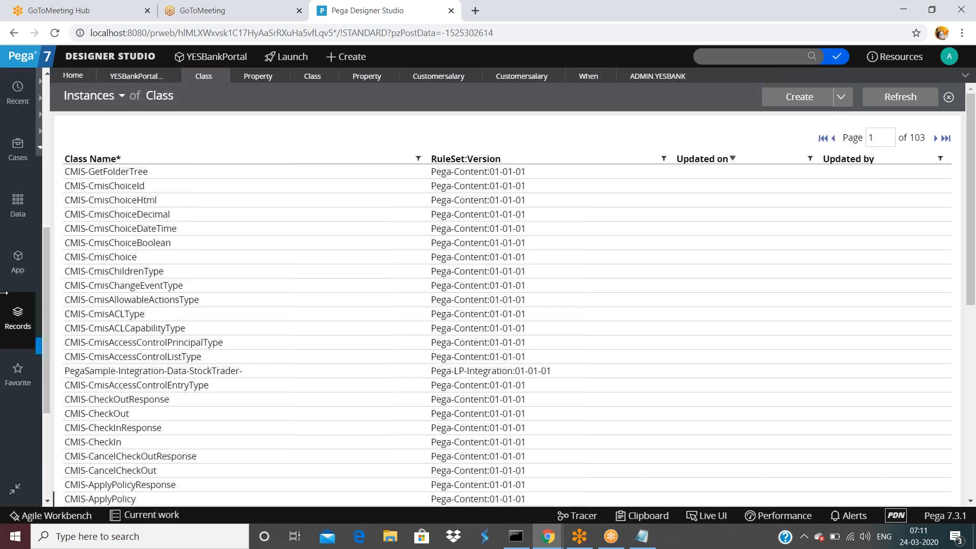
click(17, 262)
click(159, 145)
triple_click(159, 139)
click(345, 56)
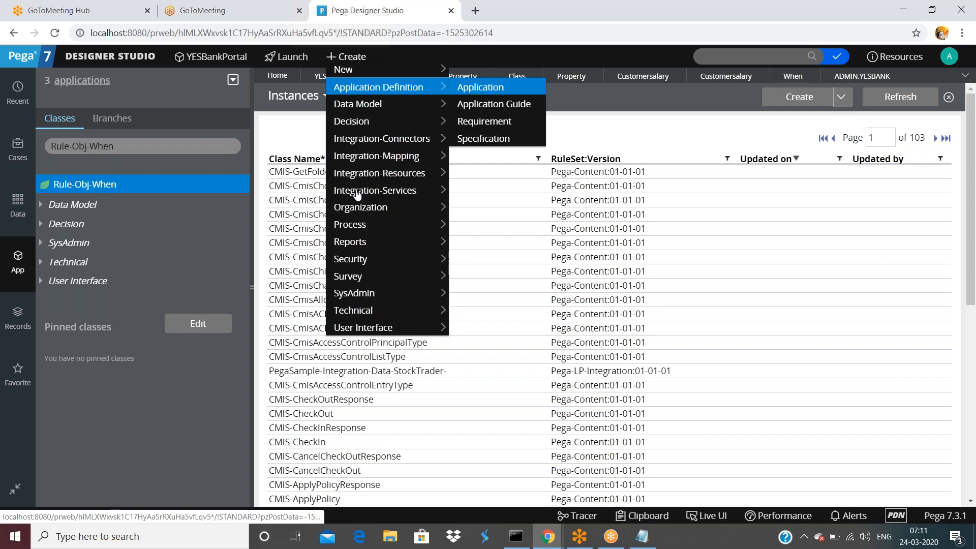
Start a new SysAdmin Class record in the YESBank ruleset and focus the Class Name field.
click(490, 127)
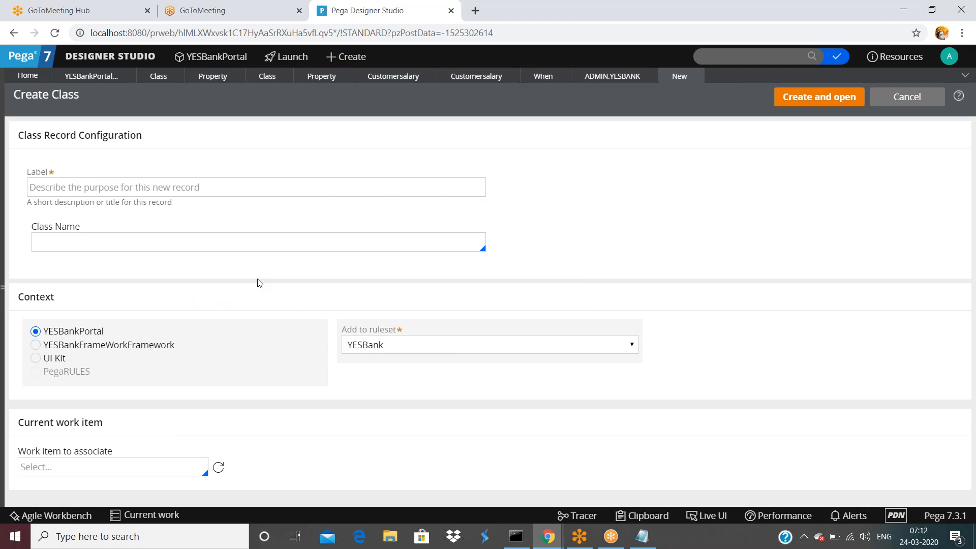
click(265, 236)
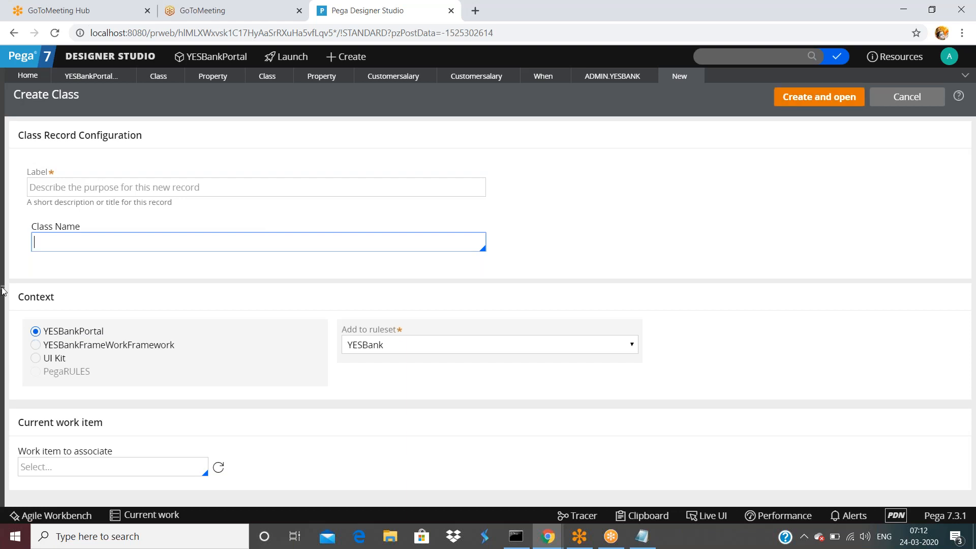
mouse_move(2, 287)
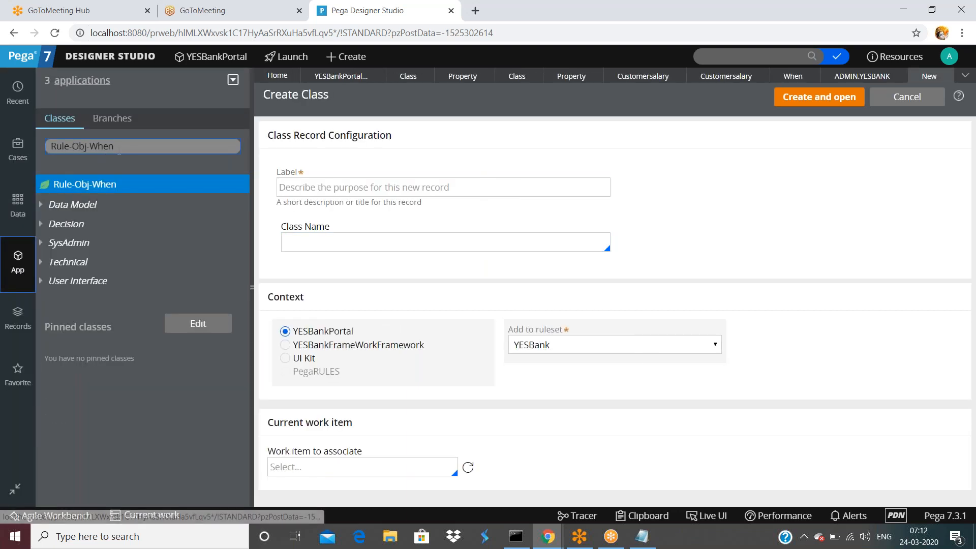
Log off Designer Studio and sign back in.
click(950, 58)
click(877, 159)
key(Return)
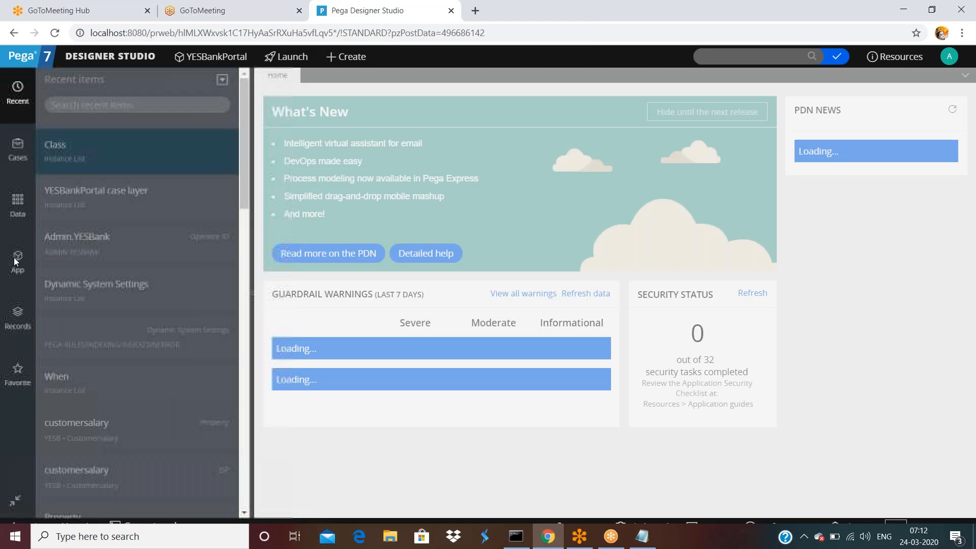
Filter the App explorer classes to YESB-Loan-Vehicle-YESBank by removing -Work from the filter.
click(19, 261)
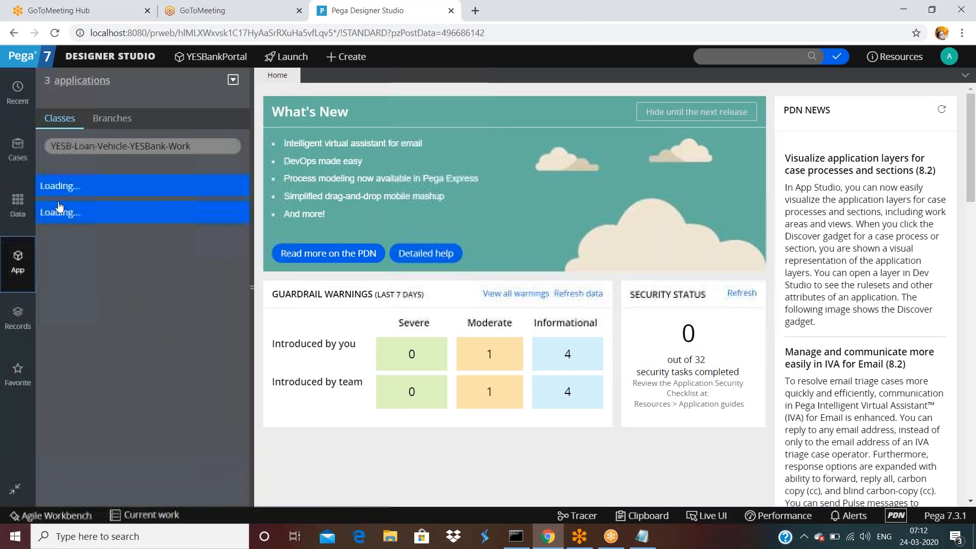
click(98, 144)
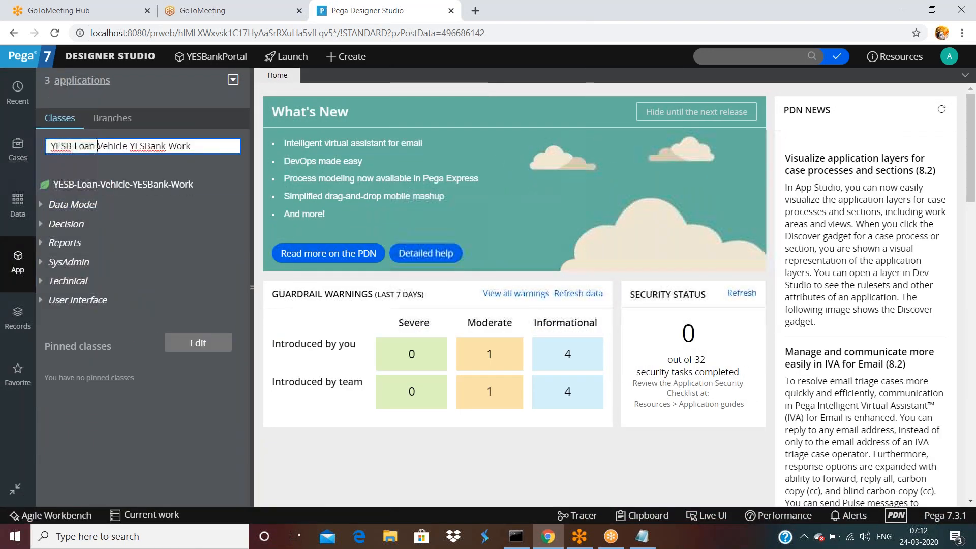
double_click(147, 146)
click(193, 146)
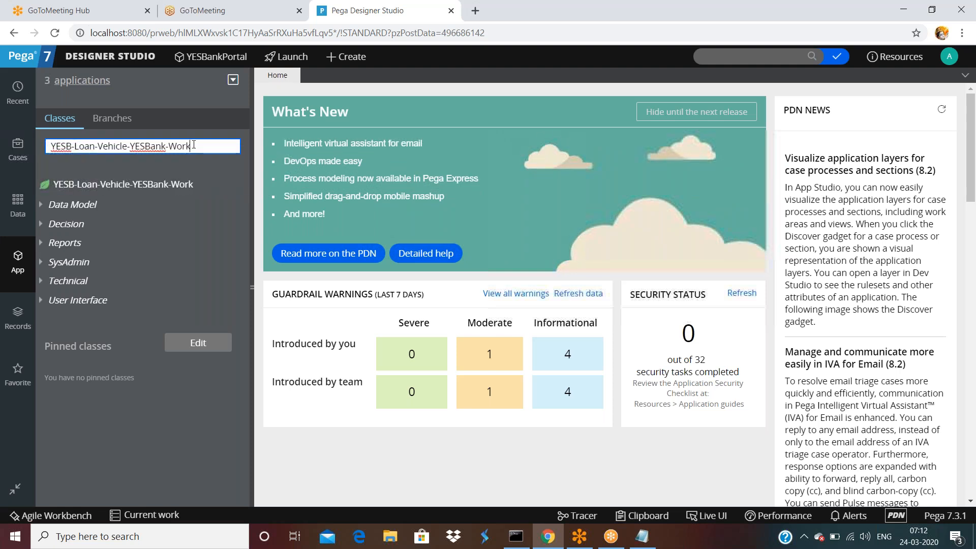
key(BackSpace)
key(BackSpace)
key(BackSpace)
key(BackSpace)
key(BackSpace)
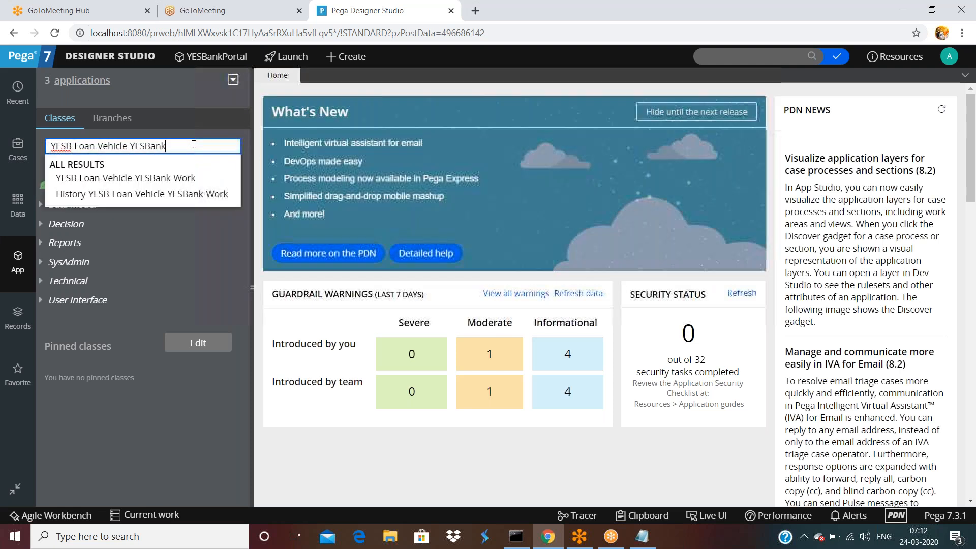
key(Return)
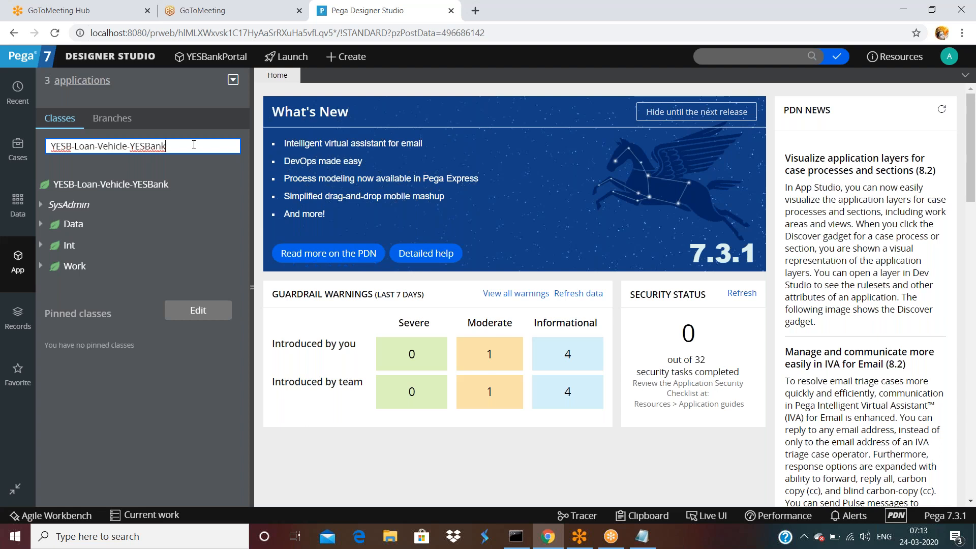
From the YESB-Loan-Vehicle-YESBank class's context menu, create and open a new class with A1 appended.
click(120, 186)
right_click(119, 187)
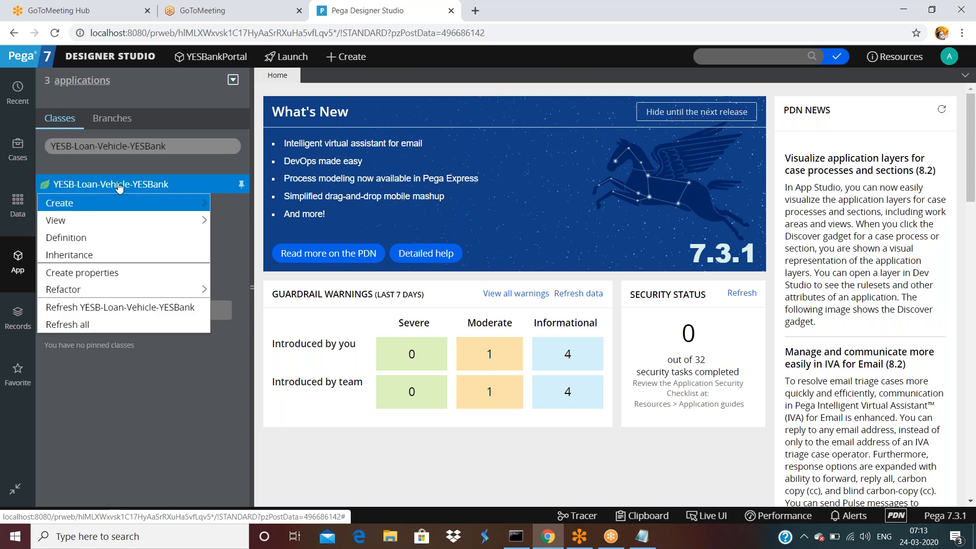
mouse_move(116, 203)
mouse_move(264, 409)
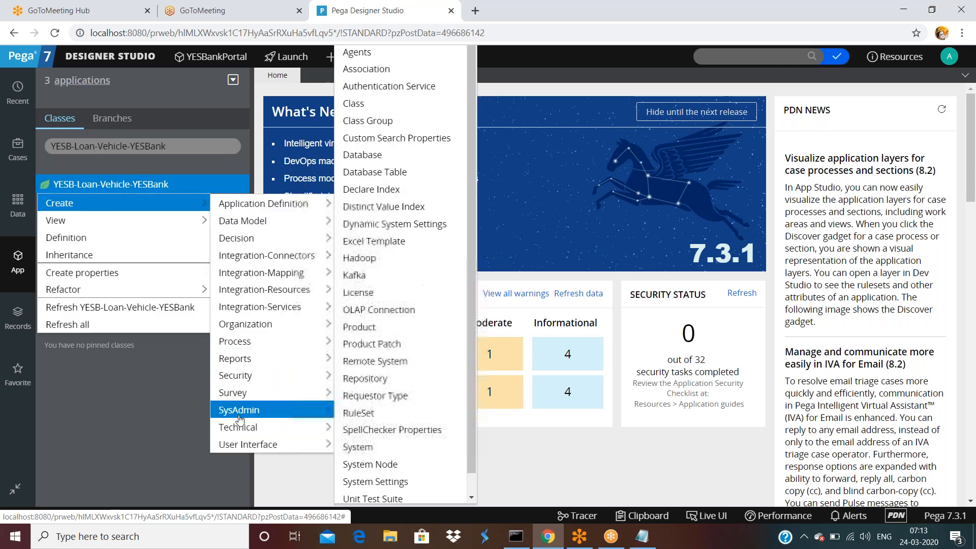
click(366, 105)
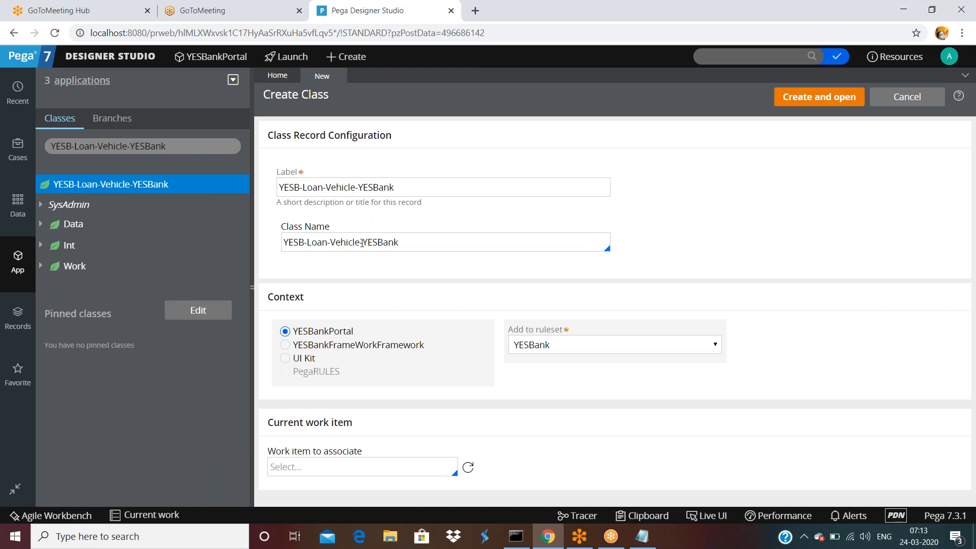
click(416, 241)
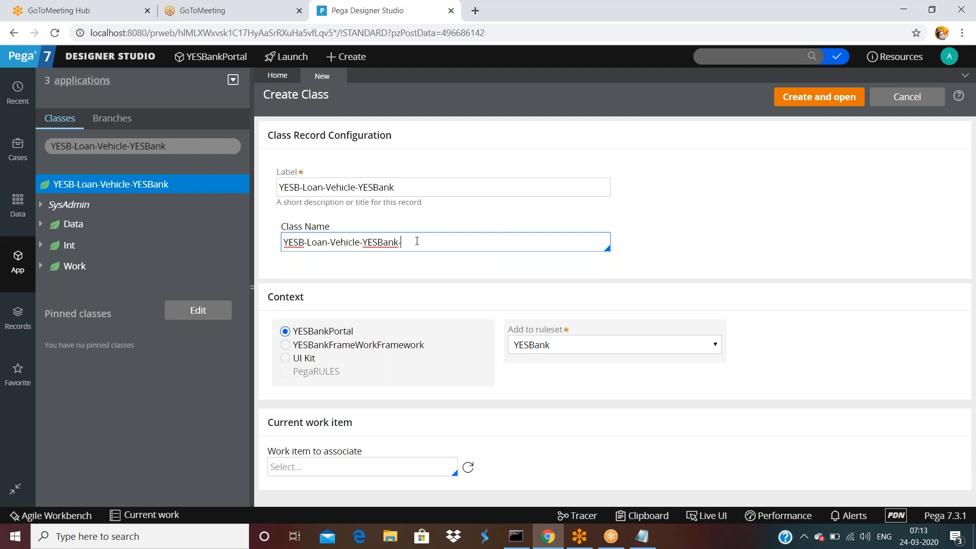
text(A1)
click(392, 287)
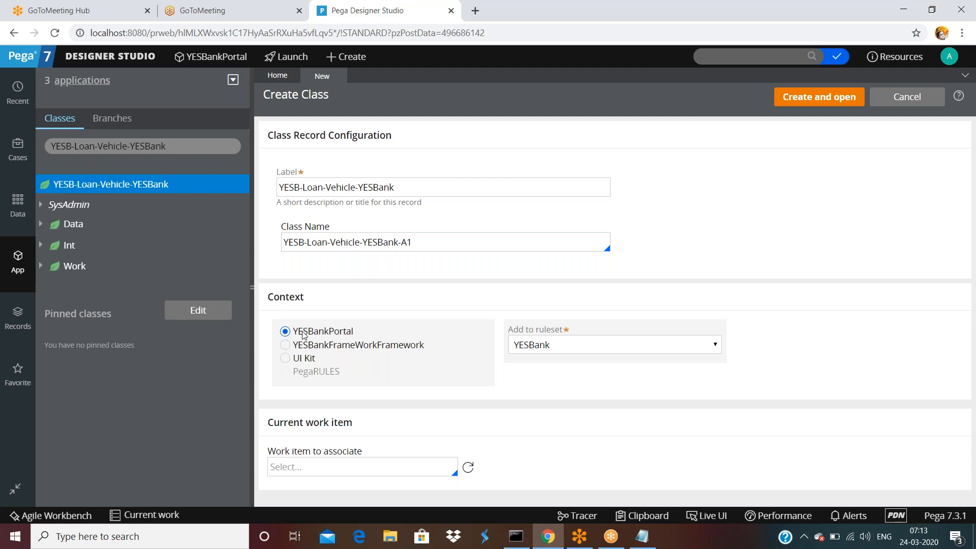
click(818, 97)
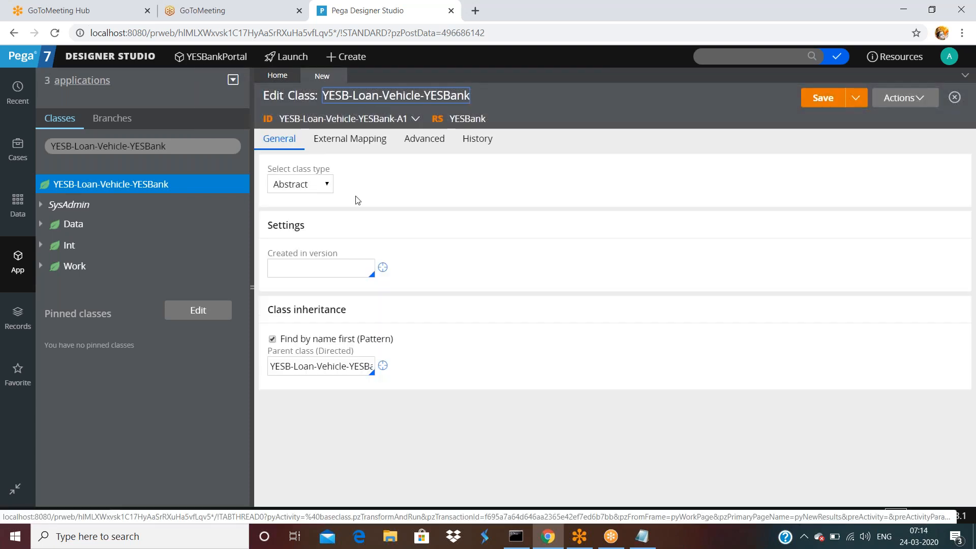
Set Created in version to 01-01-02 and check the full parent class name.
click(305, 268)
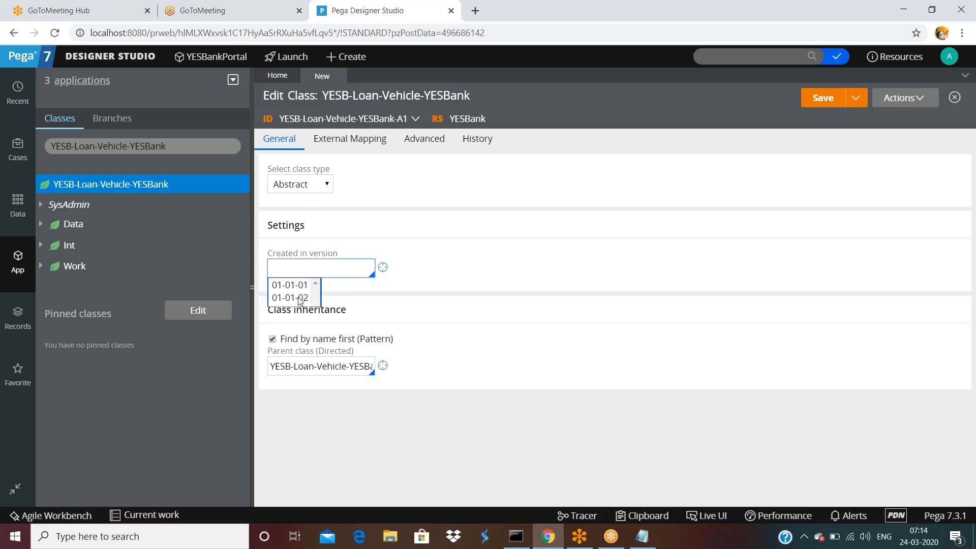
click(300, 299)
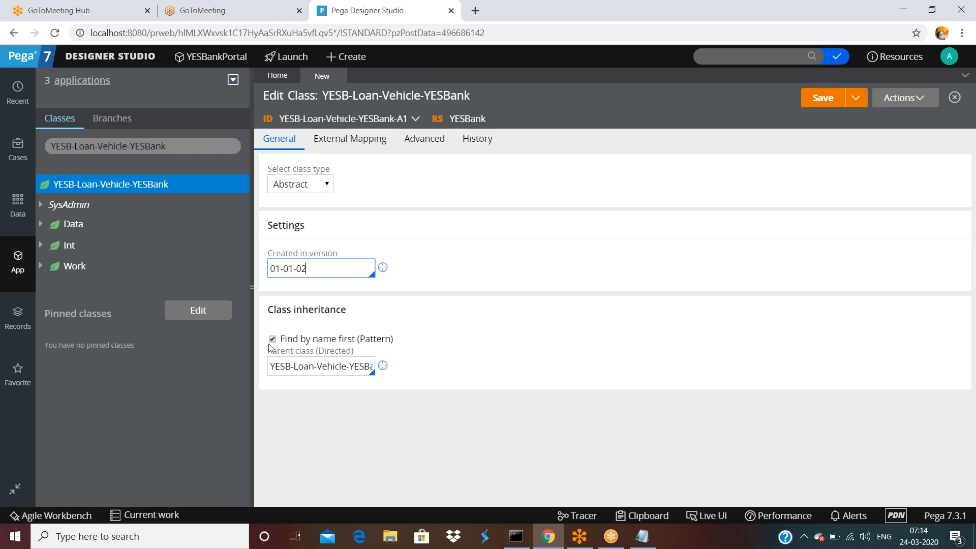
click(298, 366)
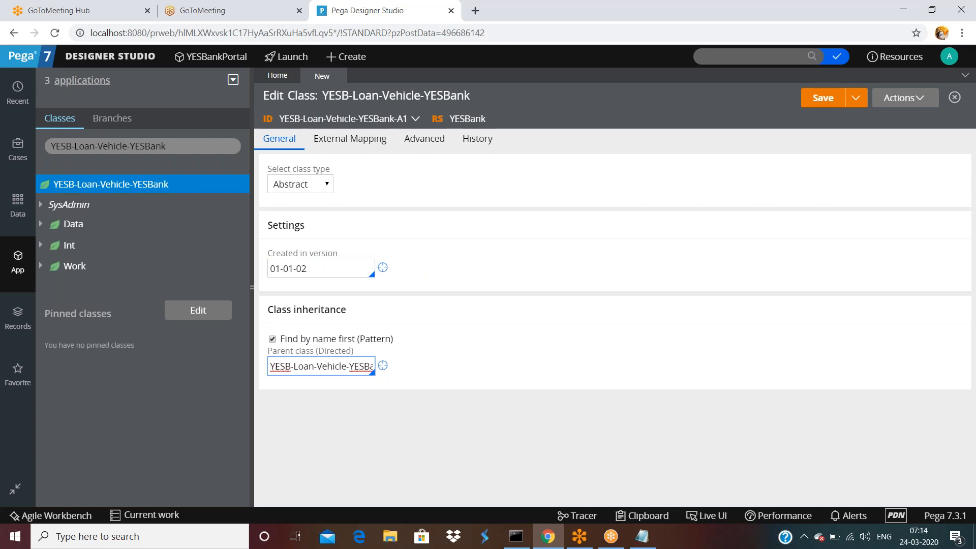
click(373, 366)
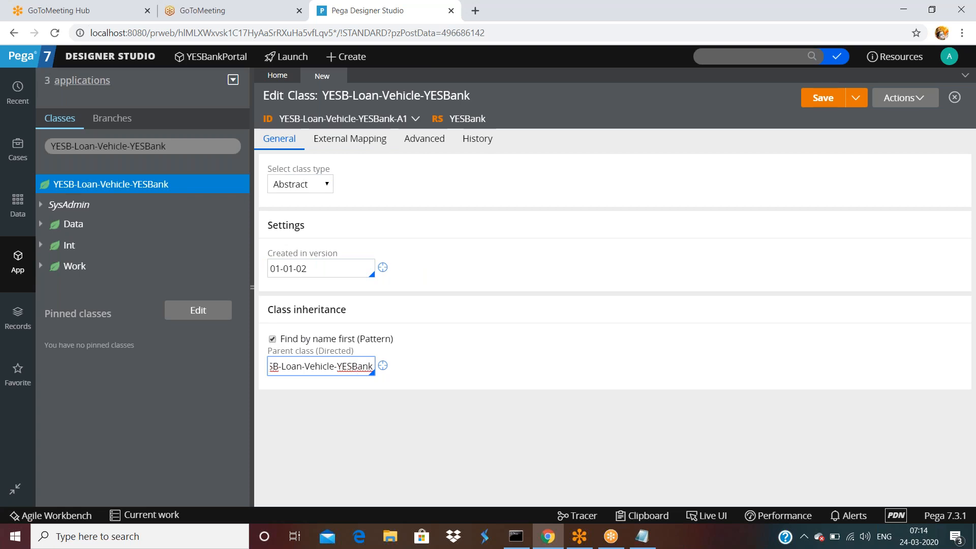
Fill in the class Description and Usage on the History tab and save the A1 class.
click(475, 140)
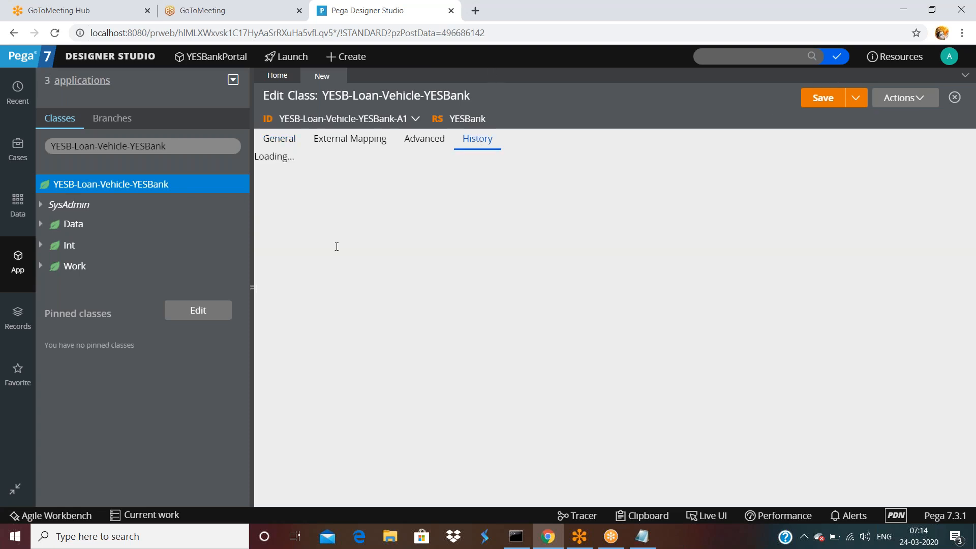
text(fsa)
click(376, 307)
text(fdsaf)
click(812, 98)
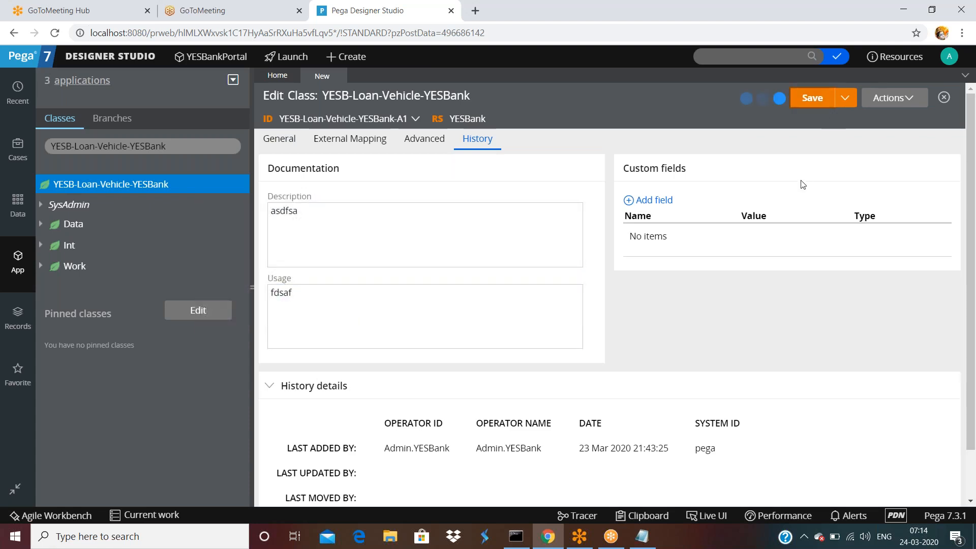
click(355, 144)
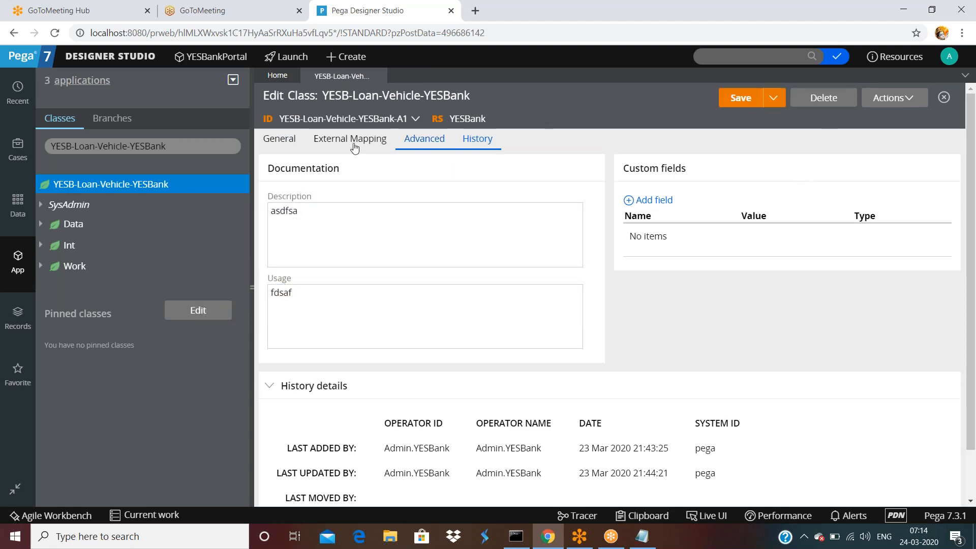
Start a new SysAdmin class from the existing class's Create menu.
right_click(89, 184)
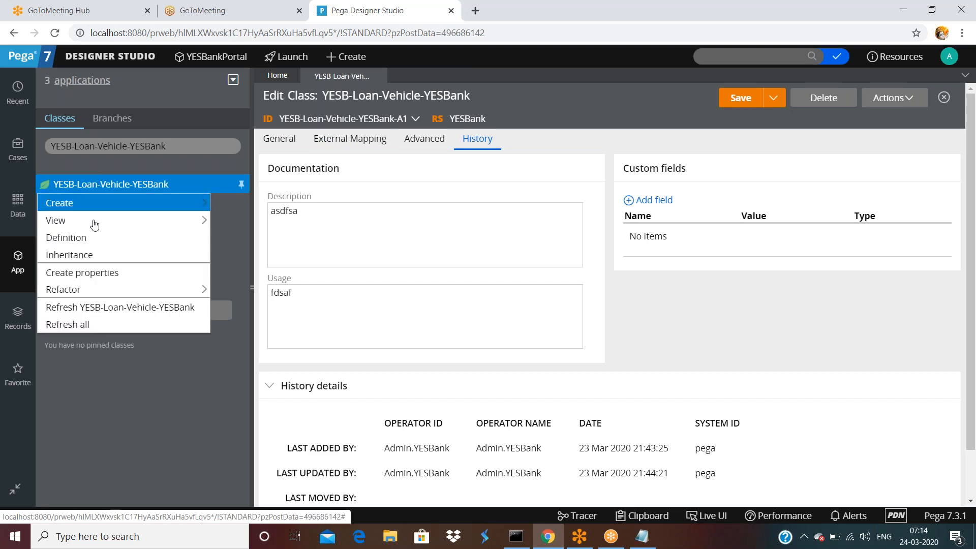
mouse_move(198, 202)
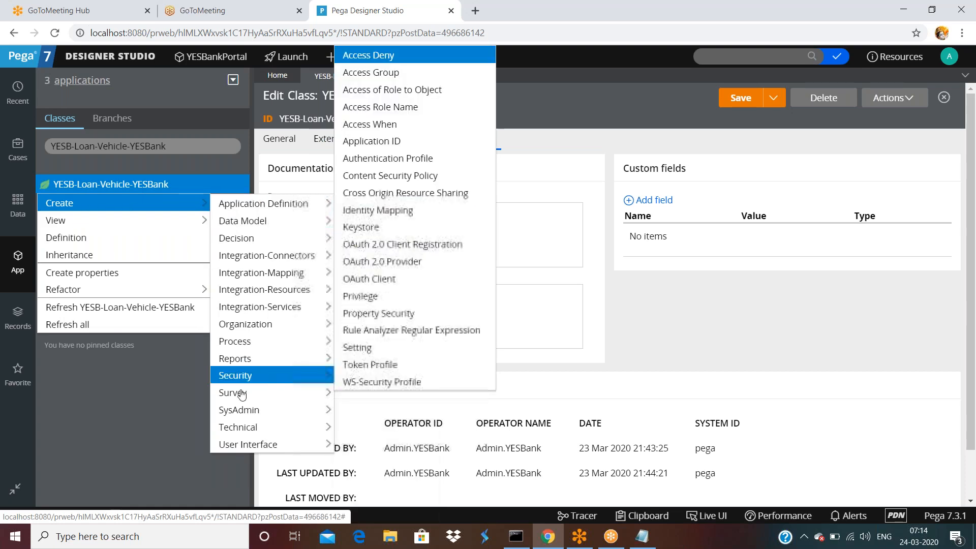
mouse_move(239, 409)
click(383, 110)
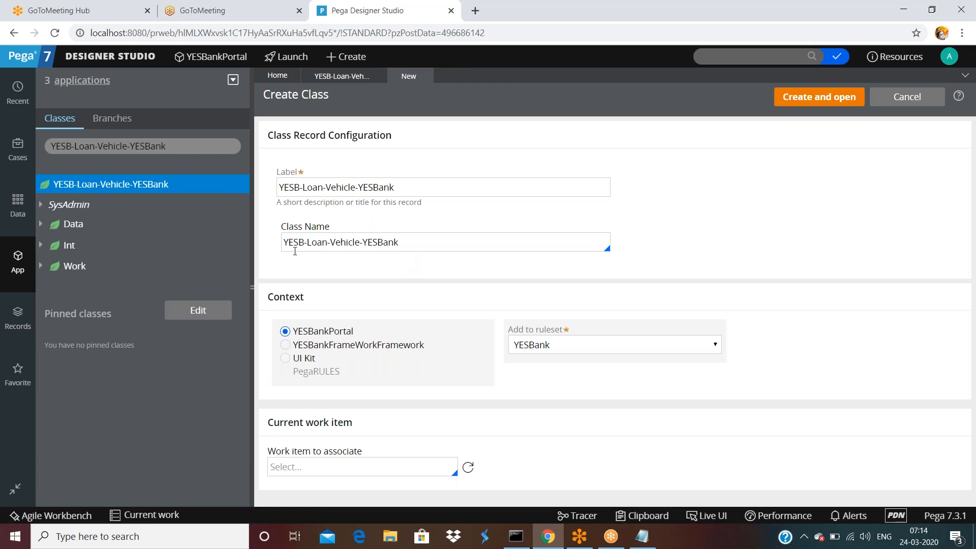
Name the new class YESB-Loan-Vehicle-YESBank-Work-A2 and create and open it.
double_click(295, 242)
click(307, 242)
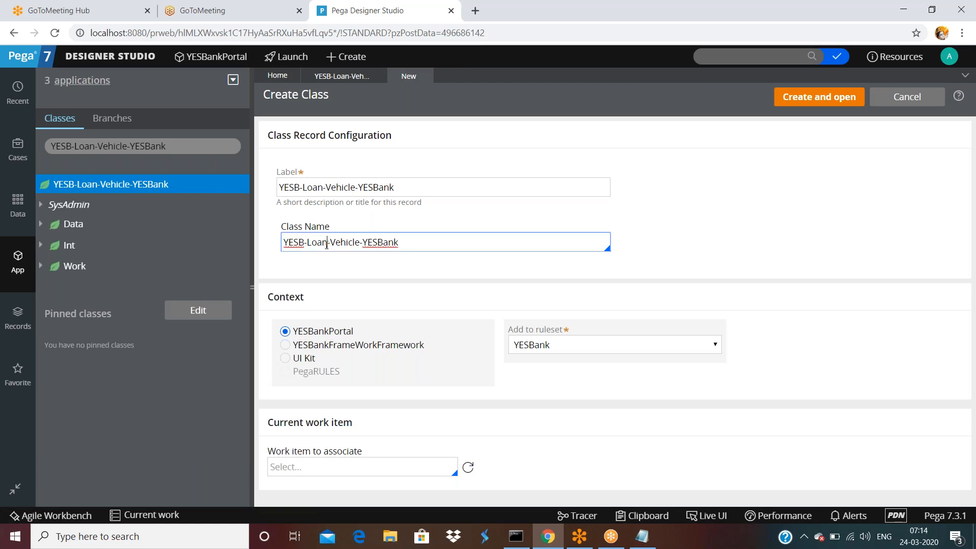
double_click(347, 242)
click(399, 242)
triple_click(420, 241)
click(427, 242)
text(A2)
key(BackSpace)
key(BackSpace)
text(Work-A2)
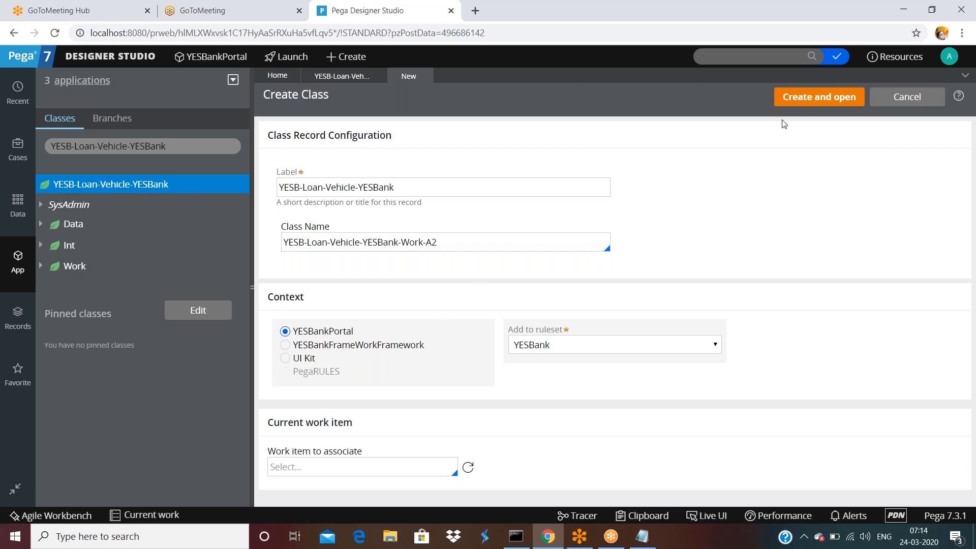
click(790, 96)
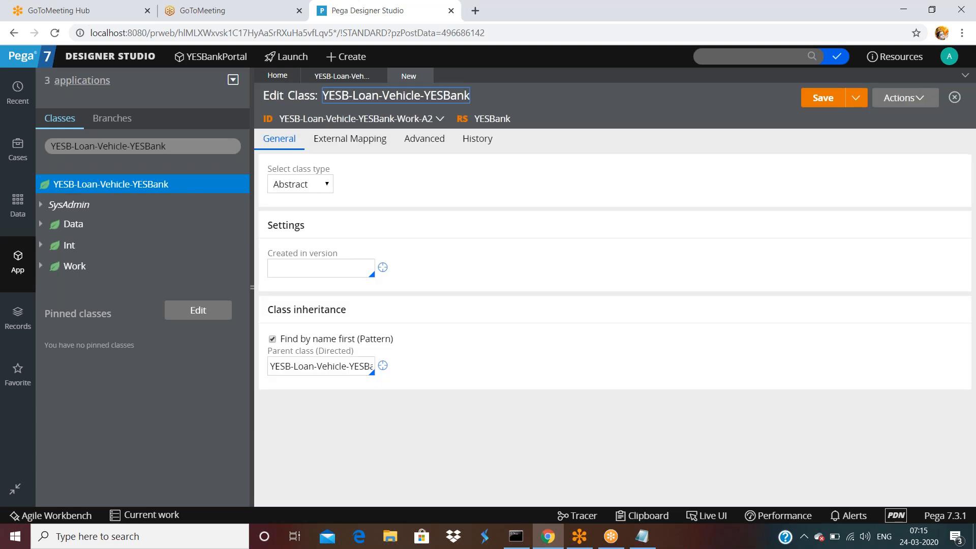
Fill in placeholder Description and Usage text on the class's History tab.
click(477, 144)
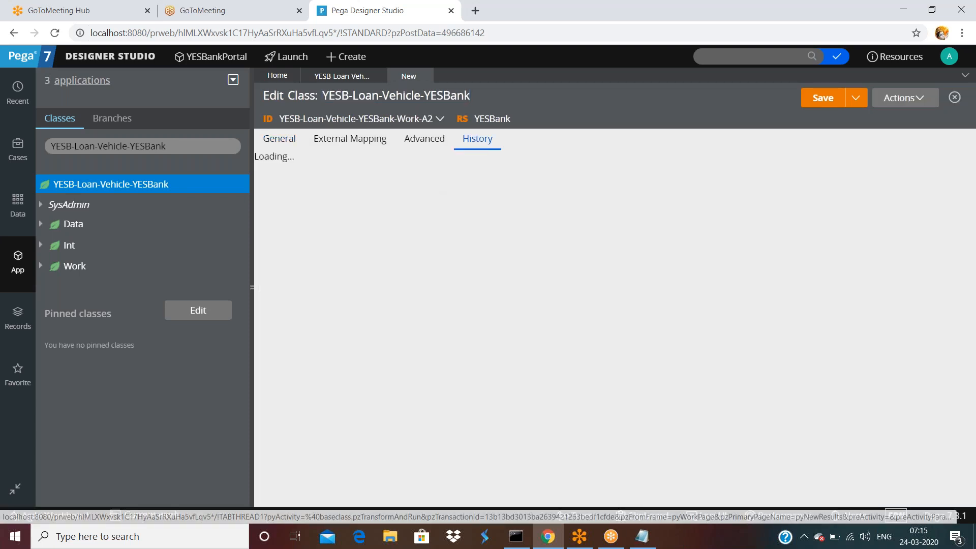
click(322, 230)
text(sdafdsa)
click(325, 310)
text(fsafsaf)
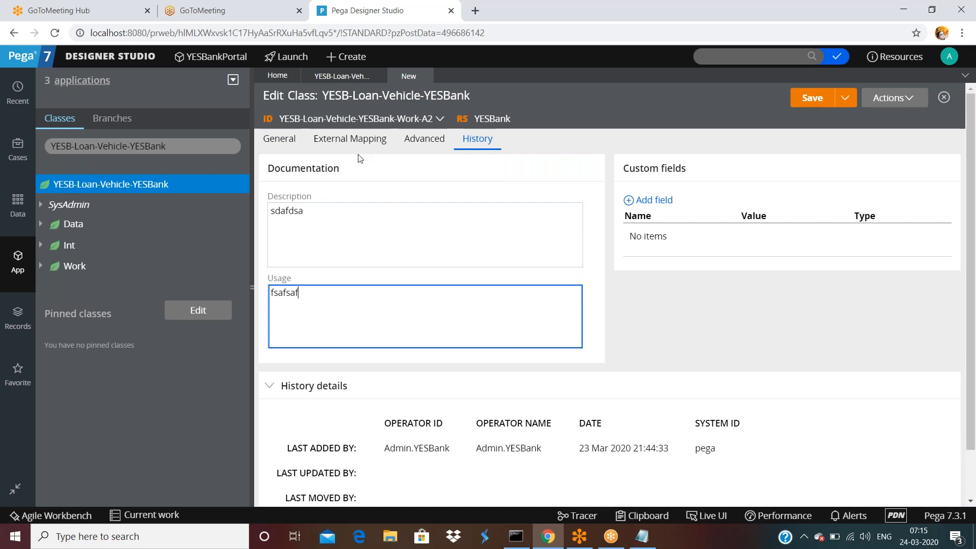
Look over the Advanced settings, then return to General and show the class type choices.
click(445, 145)
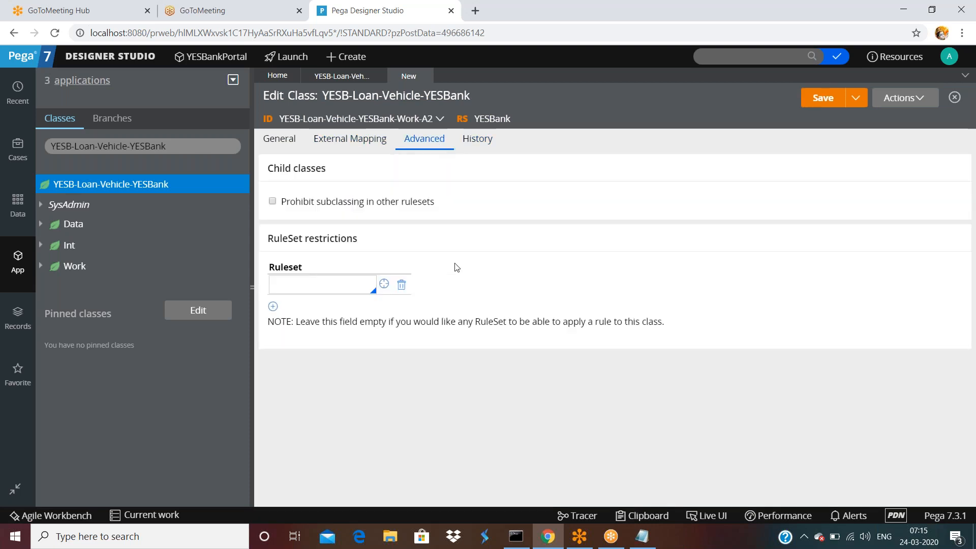
double_click(278, 138)
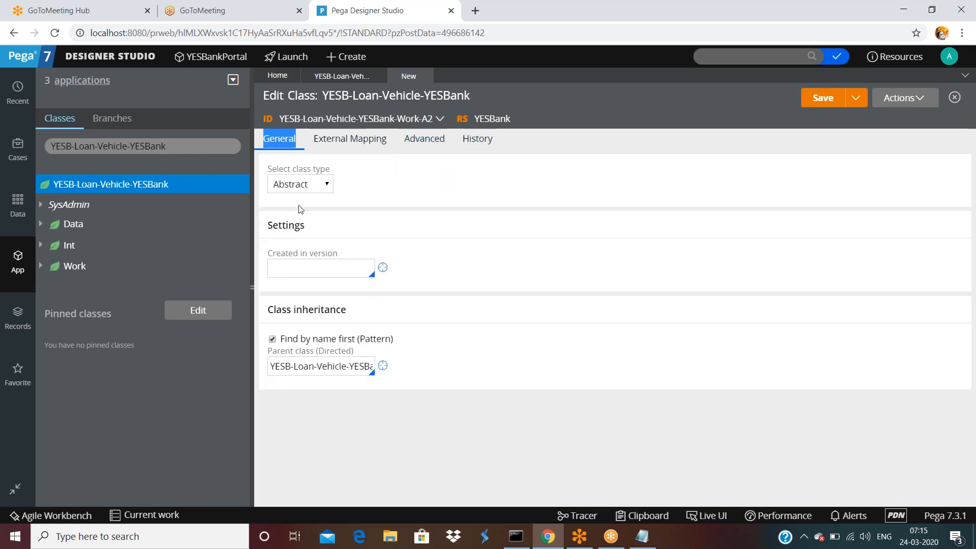
click(299, 184)
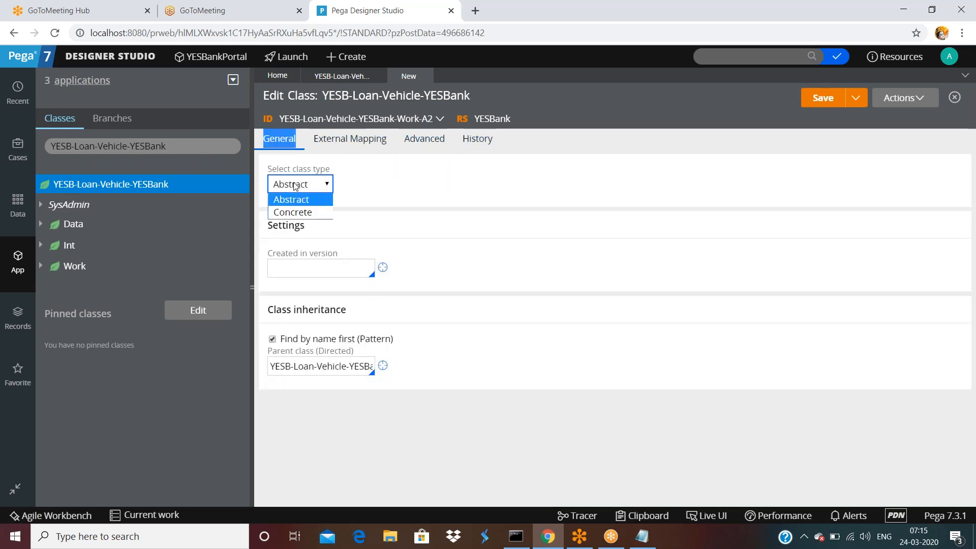
Make the Work-A2 class Concrete and set its Created in version to 01-01-02.
click(304, 211)
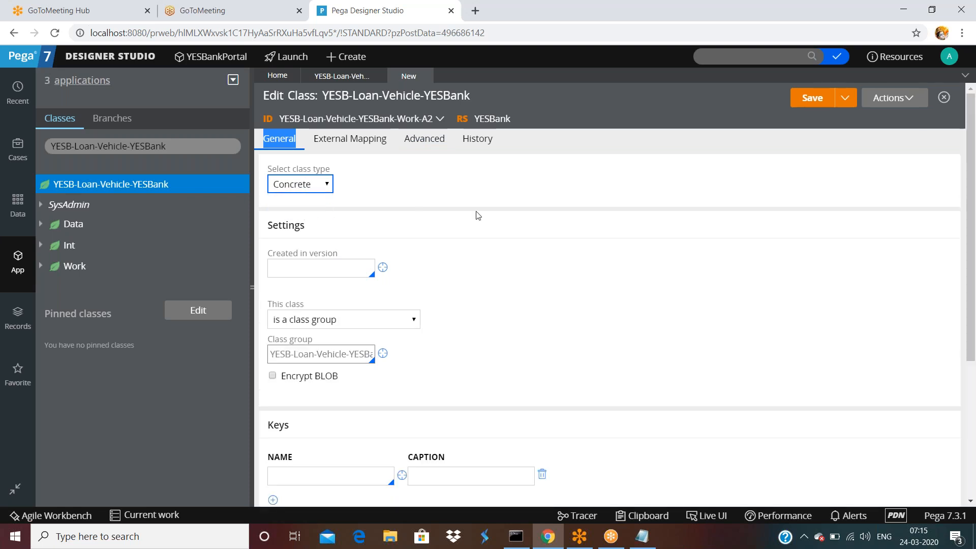
scroll(486, 233, down, 4)
scroll(485, 234, up, 4)
click(344, 267)
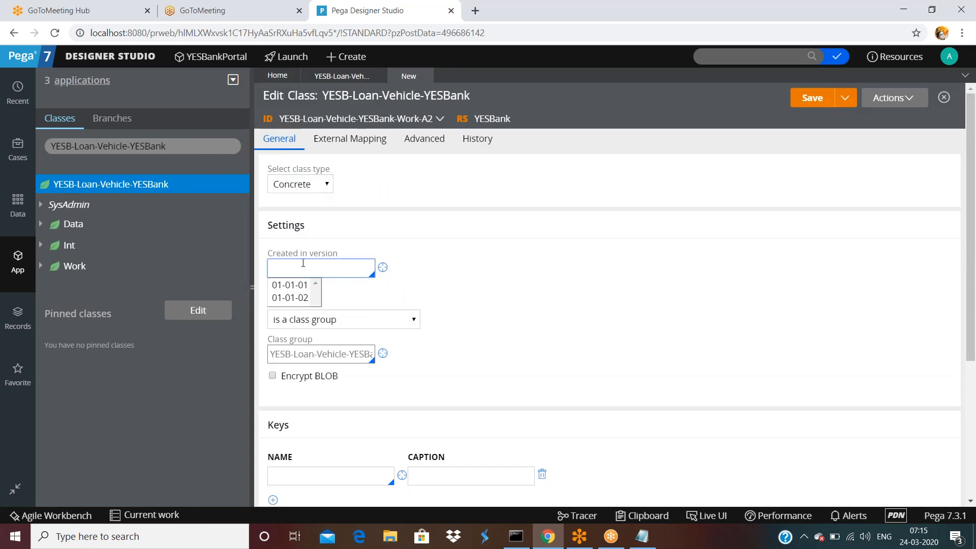
click(298, 298)
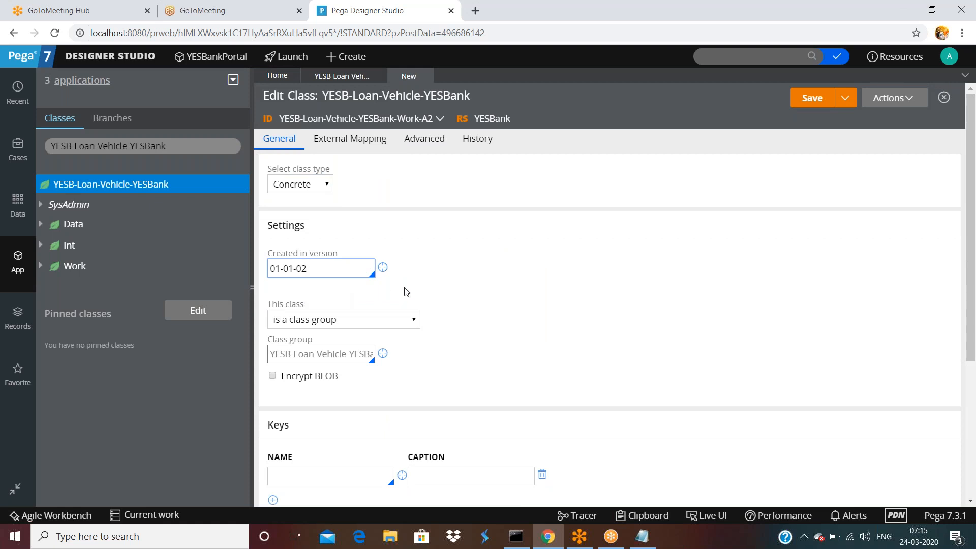
scroll(430, 279, down, 4)
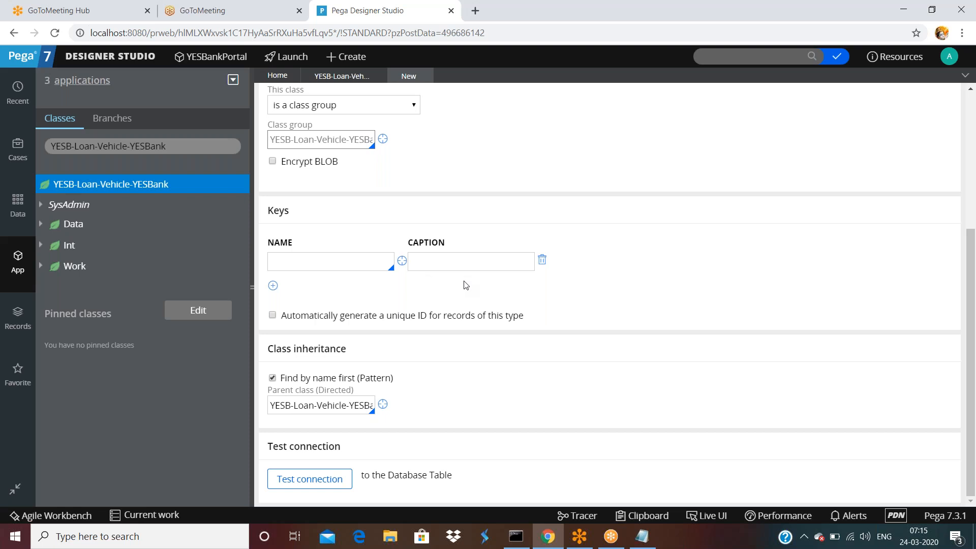
scroll(460, 264, up, 3)
Keep the class set as 'is a class group', then switch to the ss.txt notes in Notepad.
click(321, 237)
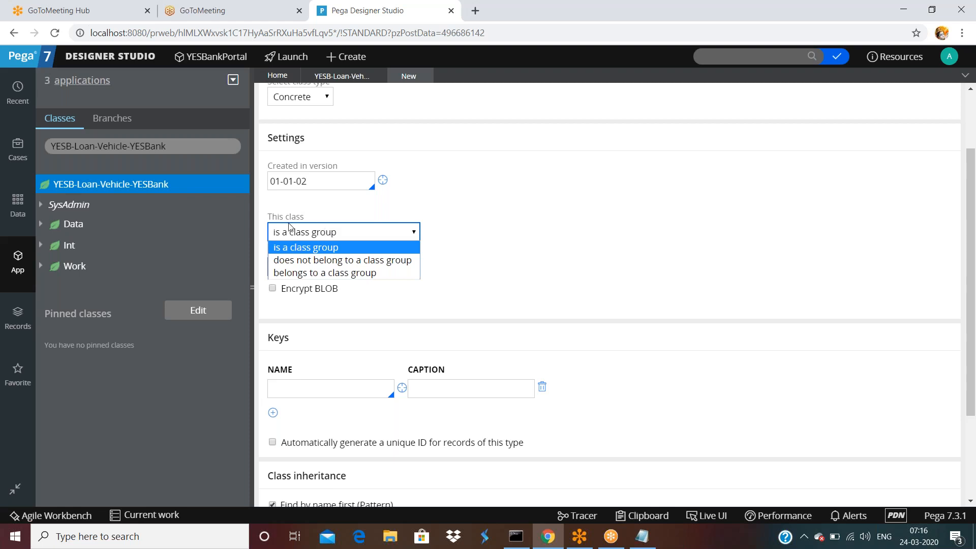
click(521, 177)
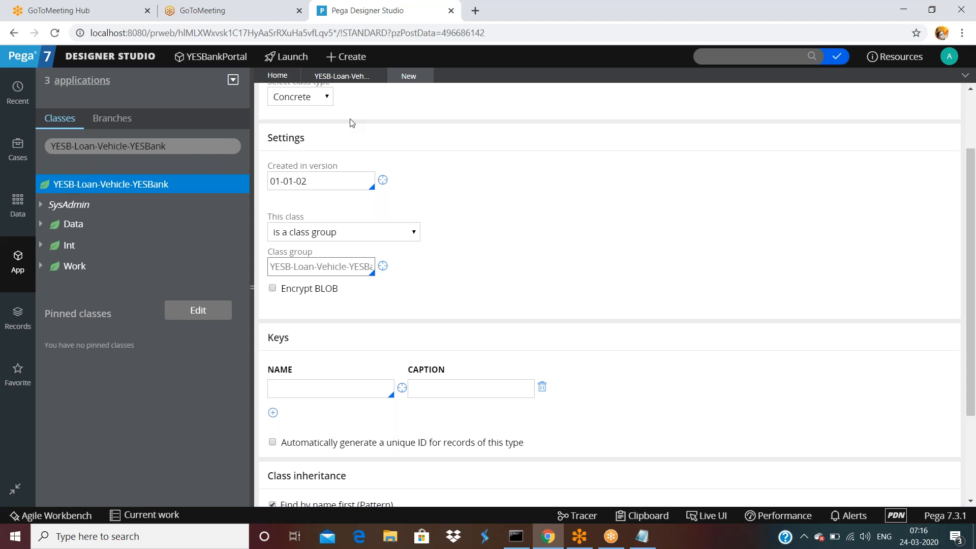
click(87, 537)
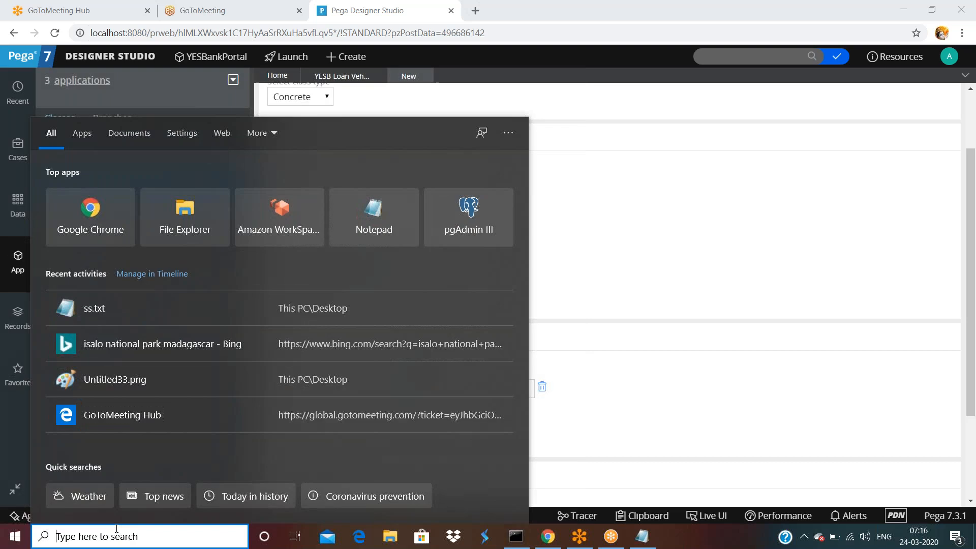
click(680, 226)
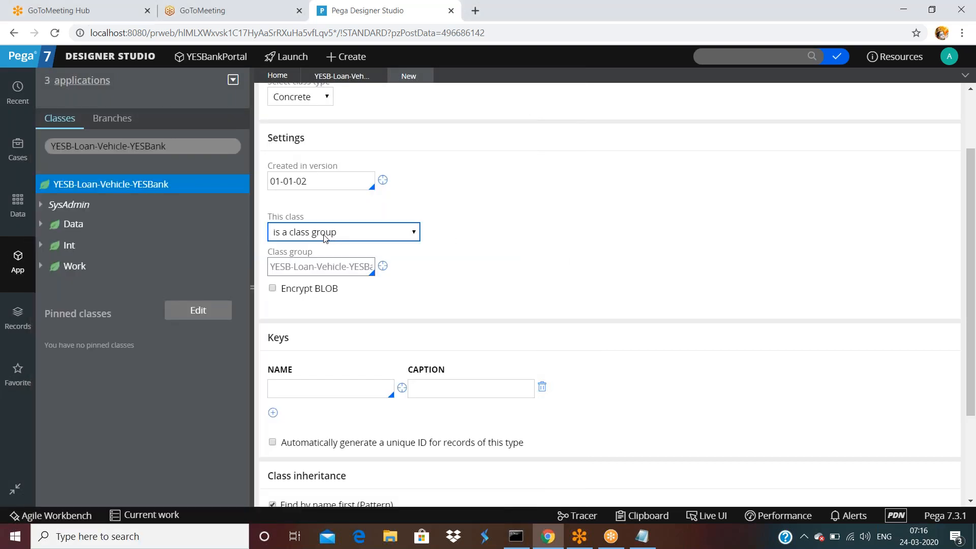
click(298, 238)
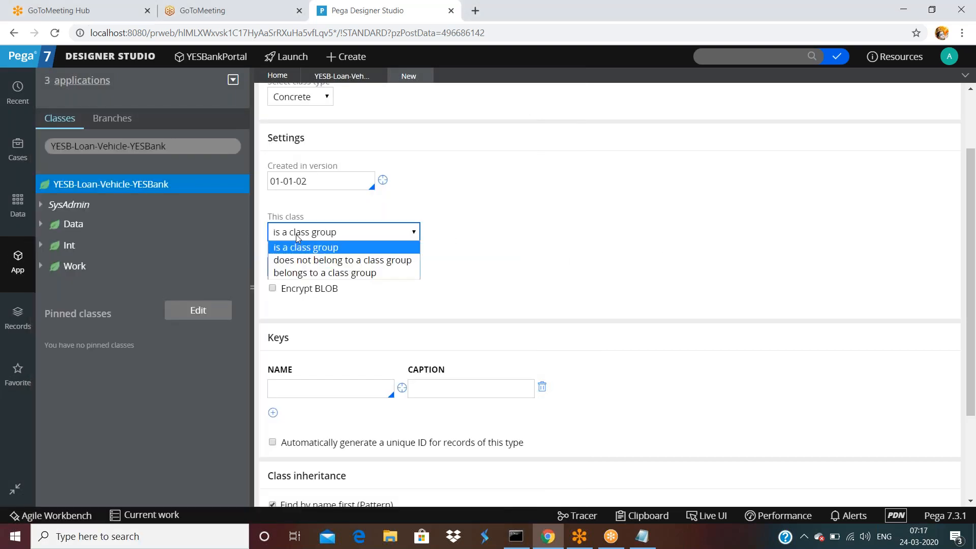
double_click(526, 213)
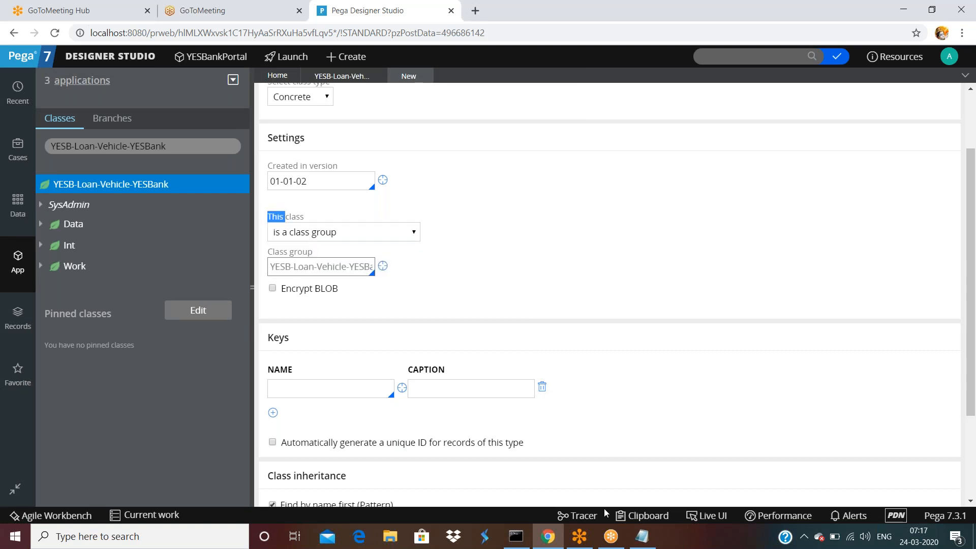
click(642, 537)
Type the class name YESB-Loan-Home-YESBank-Work on a new line in the notes.
scroll(200, 331, down, 6)
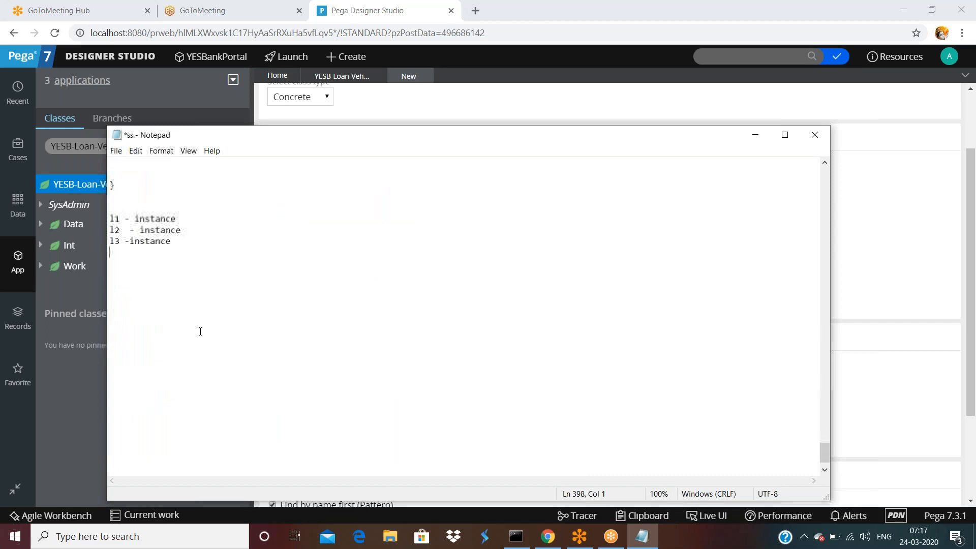
key(Return)
key(Return)
text(YESB)
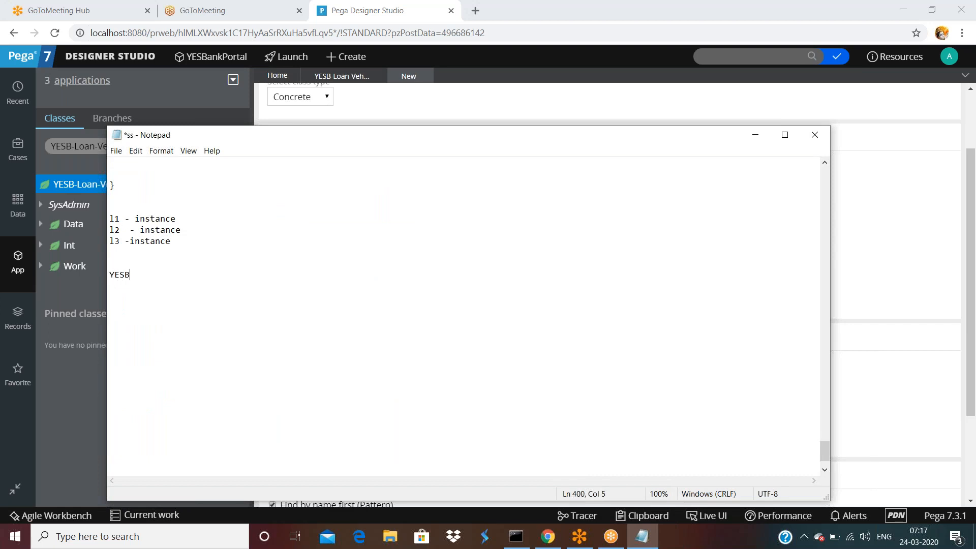
text(-Loan-)
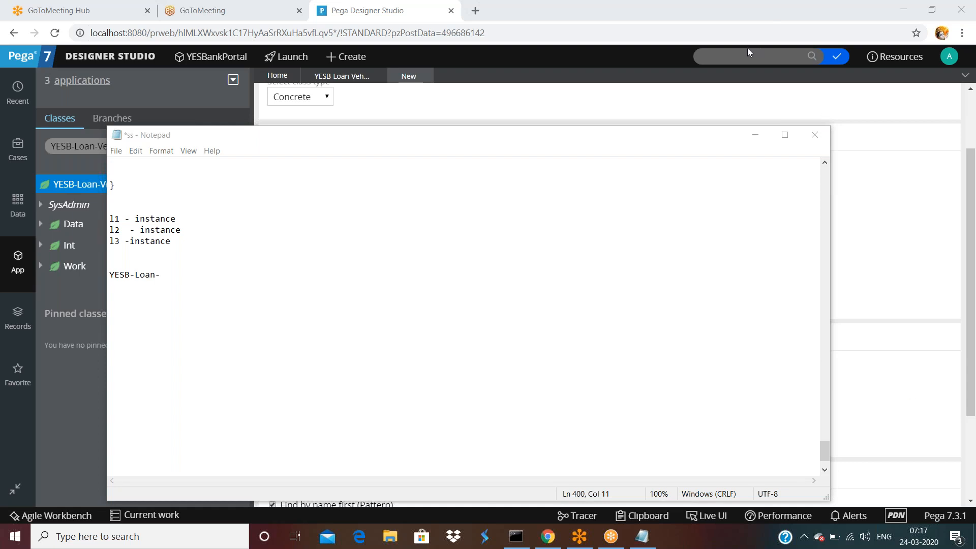
click(178, 275)
text(Home-A)
key(BackSpace)
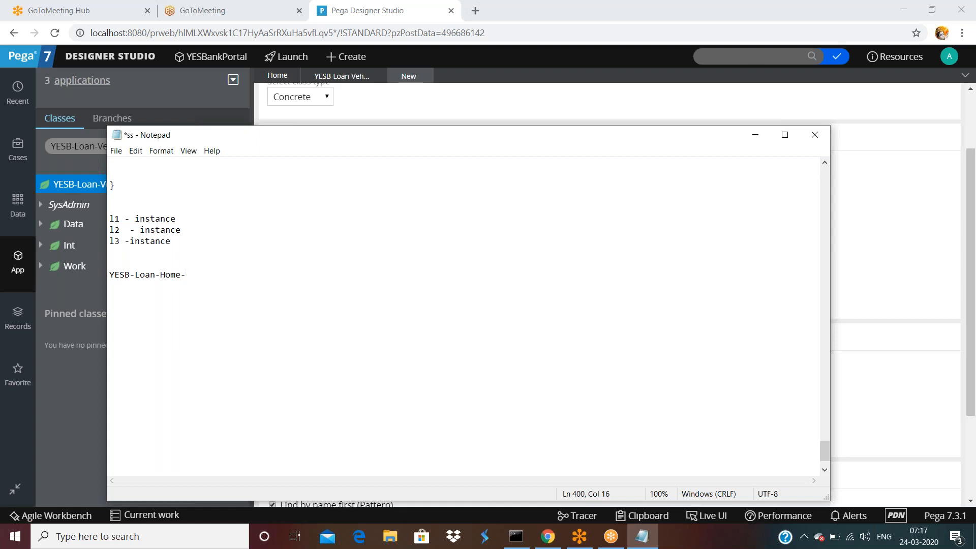
drag(439, 139, 493, 135)
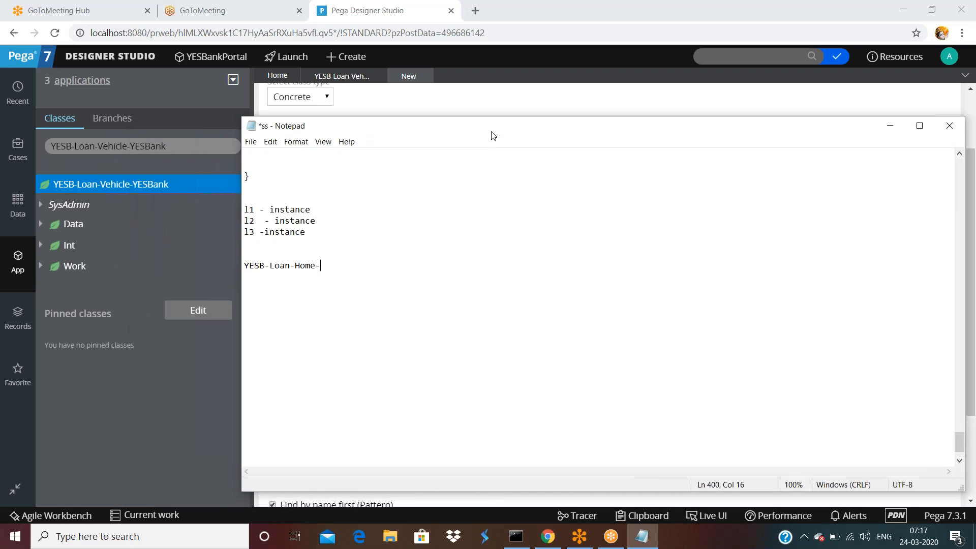
text(YESBank-Work)
Add a YESB-Loan-Home-YESBank-Work-ProcessPloan line by copying the Work class name.
key(Return)
double_click(395, 264)
click(395, 264)
key(shift+Home)
key(ctrl+c)
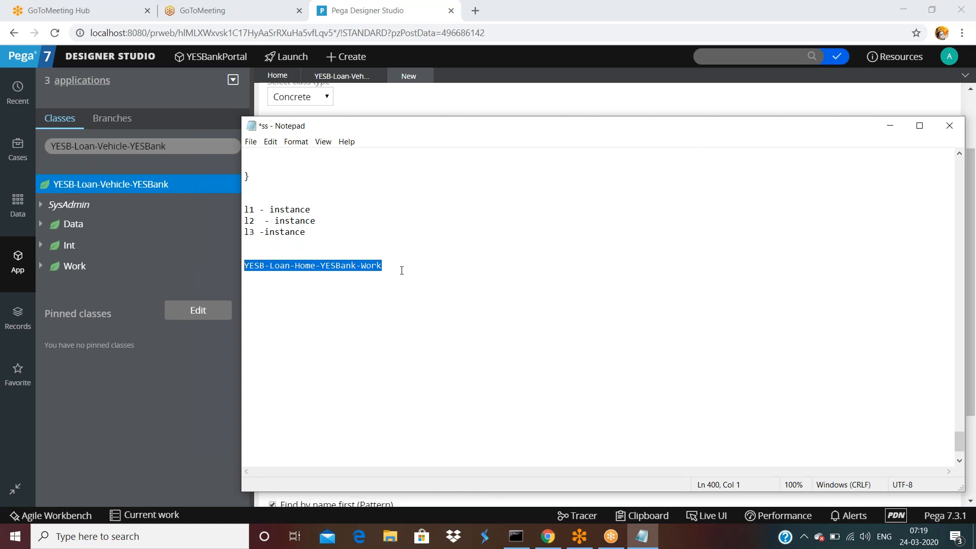
click(401, 269)
key(Down)
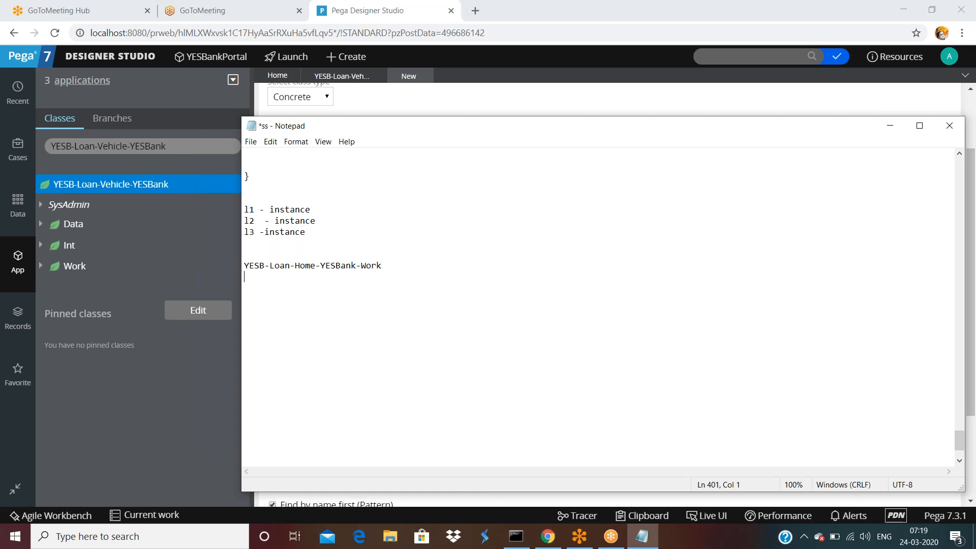
key(ctrl+v)
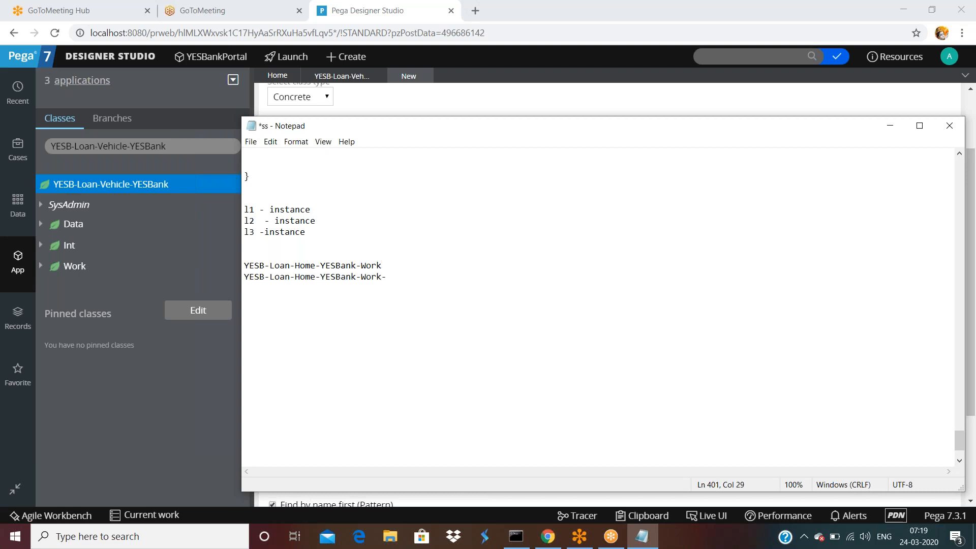
text(-ProcessPloan)
Add ProcessHloan and ProcessVloan lines from pasted copies of the ProcessPloan name.
key(shift+Home)
key(ctrl+c)
key(End)
key(Return)
key(ctrl+v)
key(BackSpace)
key(BackSpace)
key(BackSpace)
key(BackSpace)
key(BackSpace)
text(J)
key(BackSpace)
text(Hloan)
key(Return)
key(Return)
key(ctrl+v)
key(BackSpace)
key(BackSpace)
key(BackSpace)
key(BackSpace)
key(BackSpace)
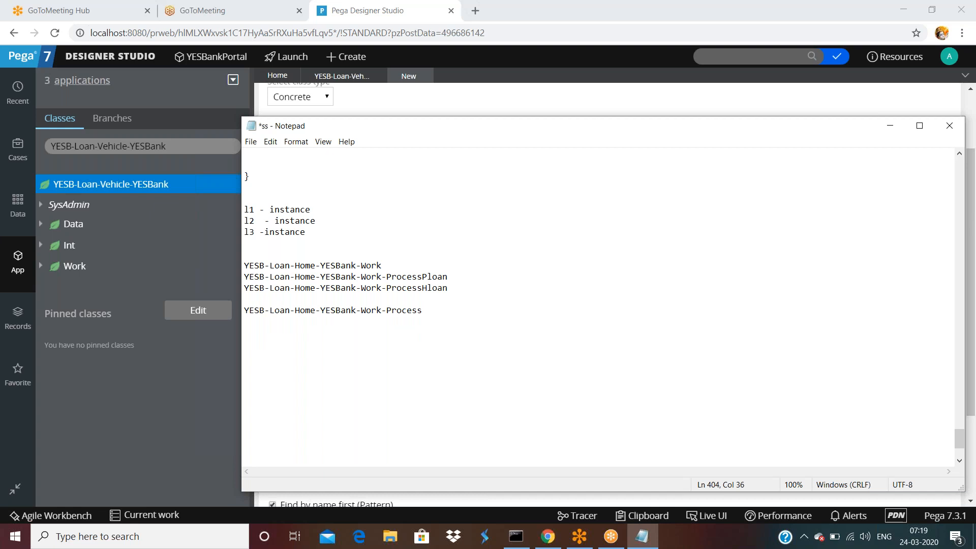
text(Vloan)
Add a YESB-Loan-Home-YESBank-Work-ProcessMedicalClaim line followed by blank lines.
key(Return)
key(Return)
text(YESB-Loan-Home-YESBank-Work-ProcessVloan)
key(BackSpace)
key(BackSpace)
key(BackSpace)
key(BackSpace)
key(BackSpace)
key(BackSpace)
key(BackSpace)
key(BackSpace)
key(BackSpace)
key(BackSpace)
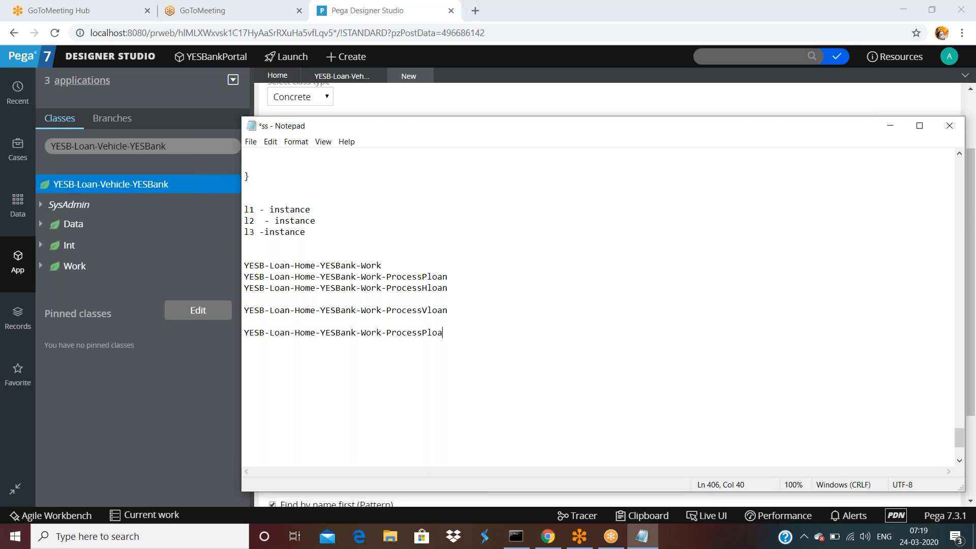
text(ocessMedicalClaim)
key(Return)
key(Return)
key(Return)
click(386, 267)
key(Return)
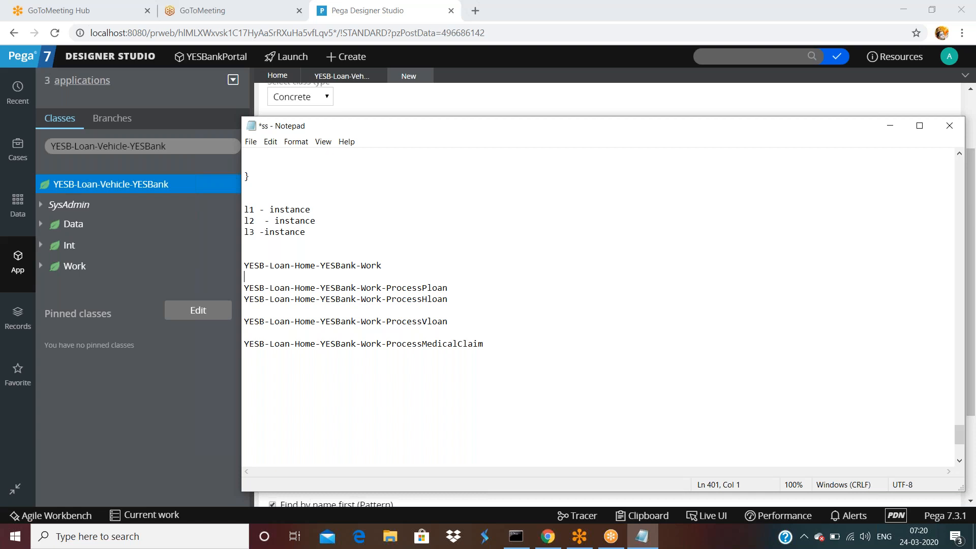
Label the YESB-Loan-Home-YESBank-Work line as '(Class Group)'.
drag(448, 287, 245, 265)
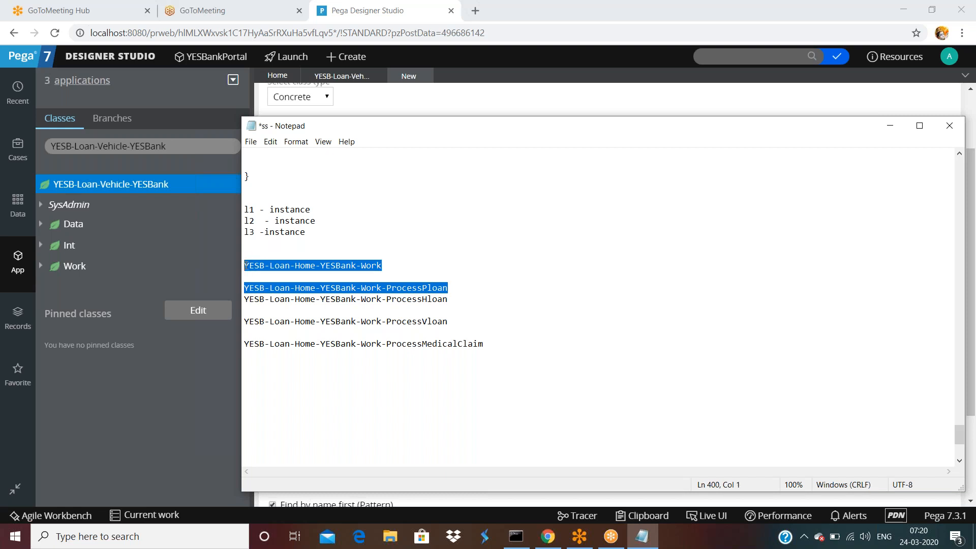
click(453, 287)
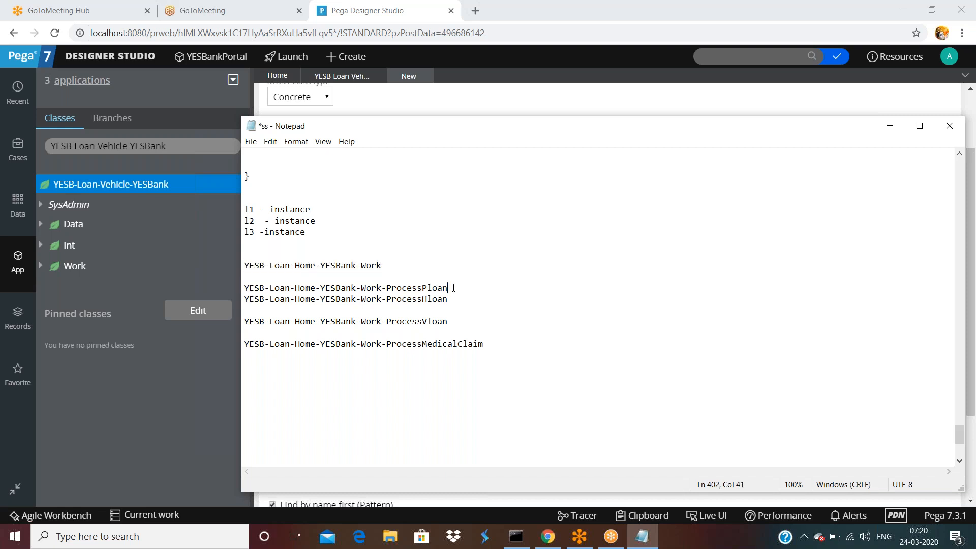
double_click(406, 265)
click(412, 265)
text((Class Group))
Append 'belongs to class group YESB-Loan-Home-YESBank-Work' to the ProcessPloan line and add a line break.
click(460, 287)
key(shift+Left)
key(shift+Left)
key(shift+Left)
key(shift+Left)
key(shift+Left)
key(shift+Left)
key(shift+Left)
key(shift+Left)
key(shift+Left)
key(shift+Left)
key(shift+Left)
key(shift+Left)
key(shift+Left)
key(shift+Left)
key(shift+Left)
key(shift+Left)
key(shift+Left)
key(shift+Left)
key(shift+Left)
key(shift+Left)
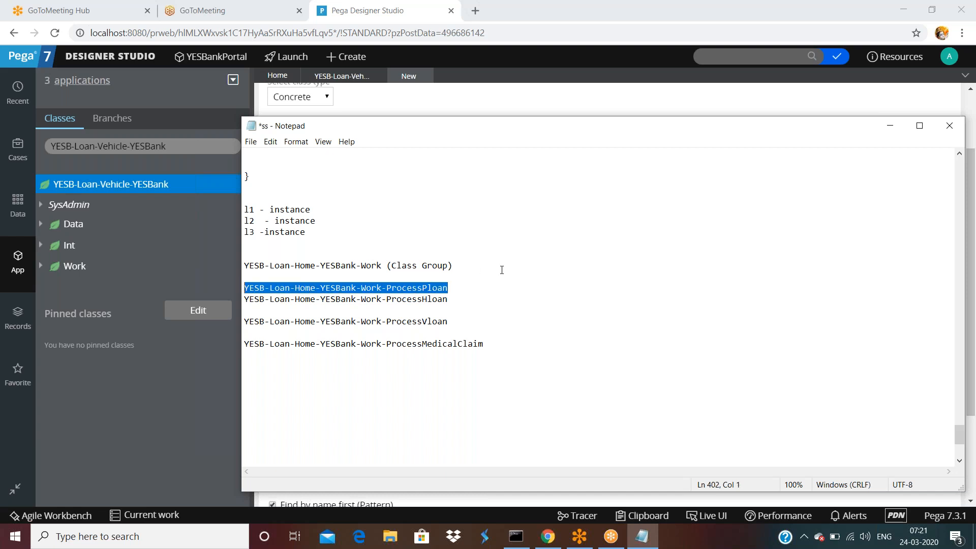
key(End)
text(belongs to class group)
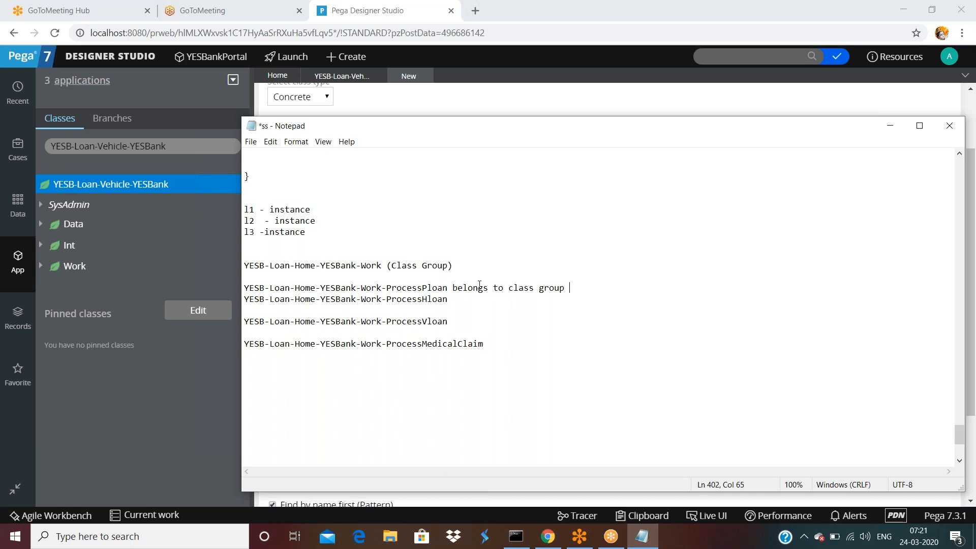
drag(386, 264, 243, 264)
key(ctrl+c)
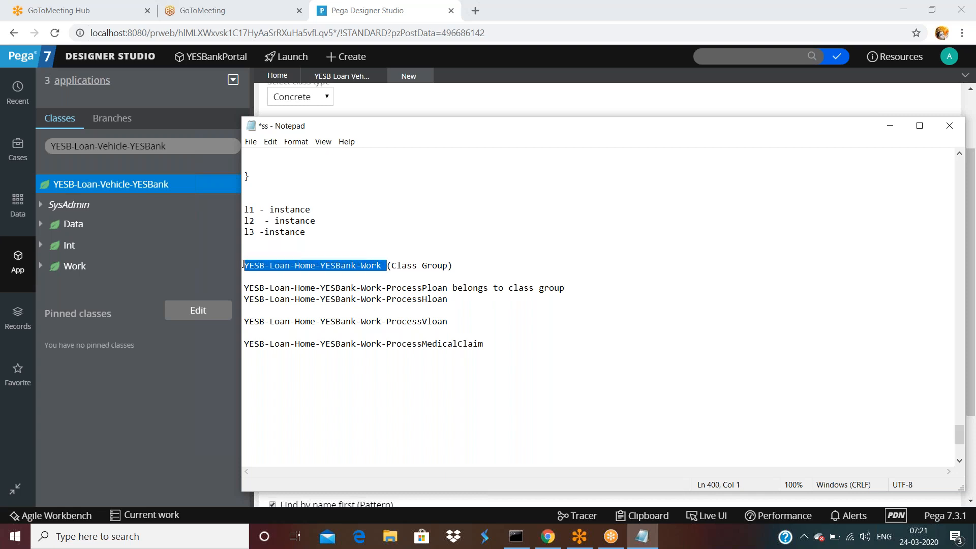
click(635, 289)
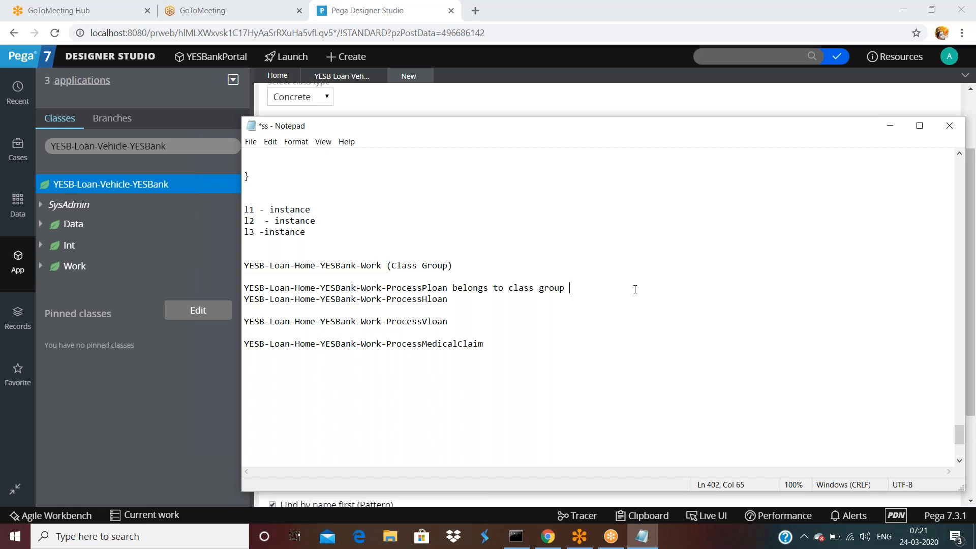
key(ctrl+v)
click(447, 288)
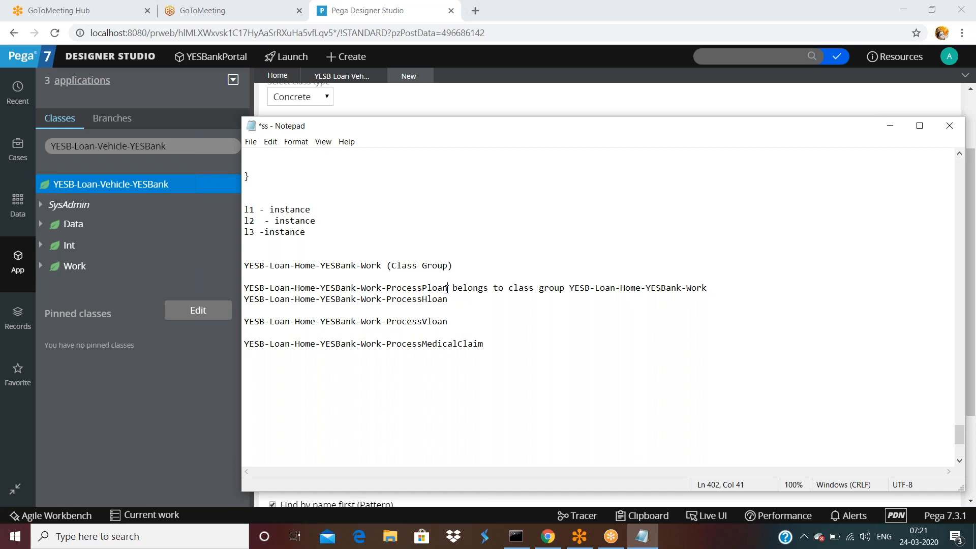
click(713, 287)
key(Return)
key(Return)
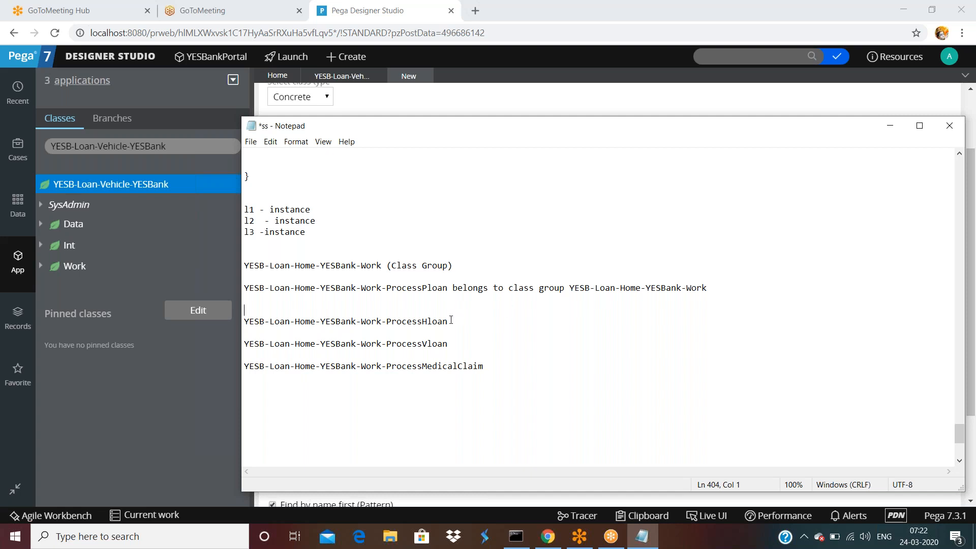
Append 'is a class group' to the ProcessHloan line and start a new line.
click(470, 322)
text(i)
key(BackSpace)
text(is a ca)
key(BackSpace)
text(lass group)
key(Return)
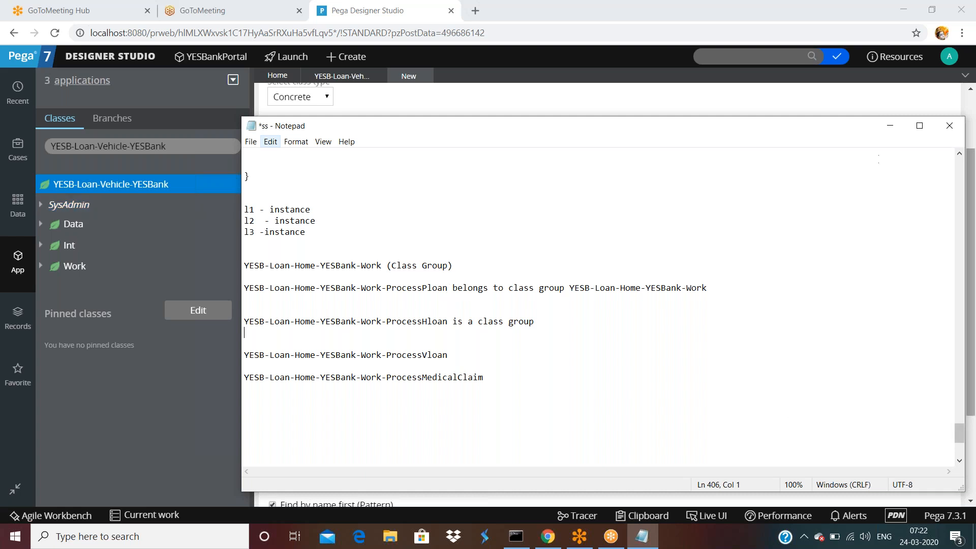
Back in the Work-A2 class form, keep the class set as 'is a class group'.
click(756, 108)
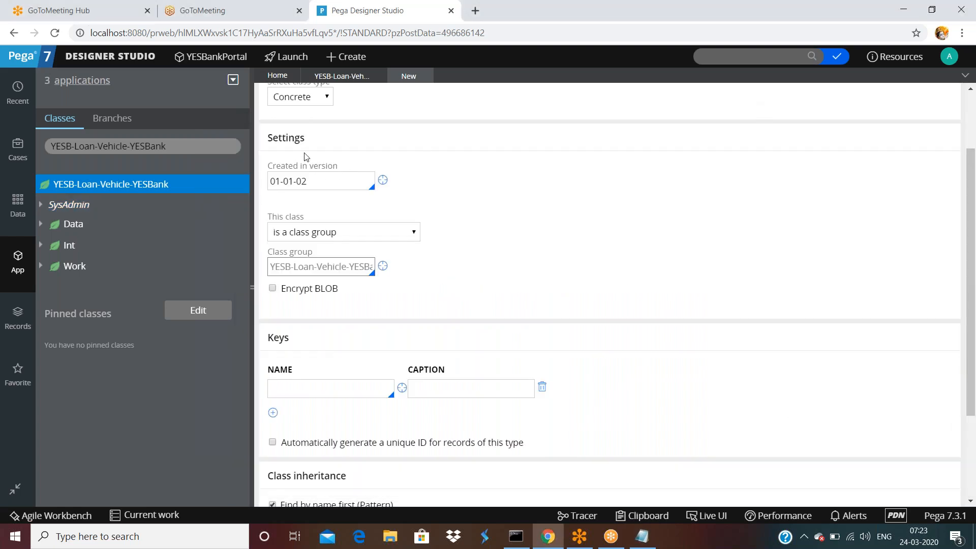
scroll(413, 150, up, 3)
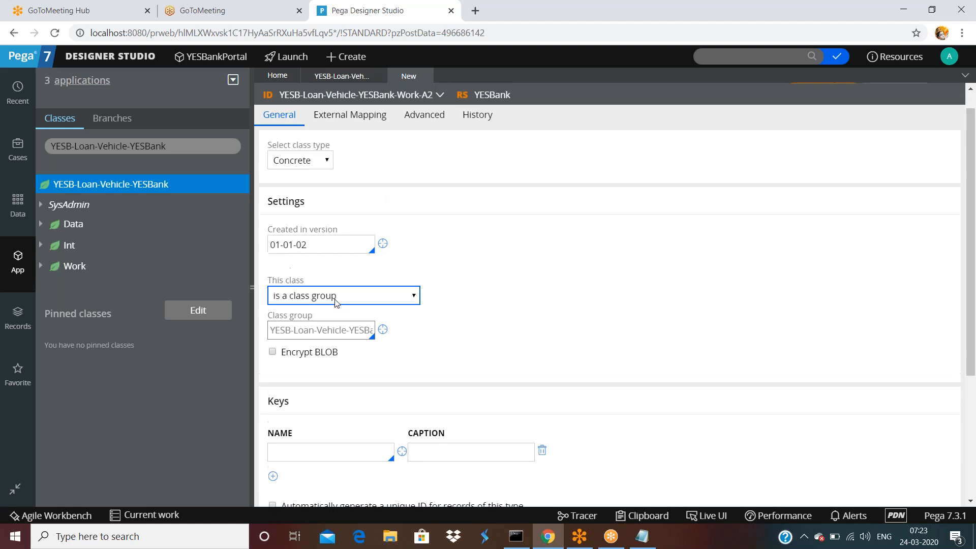
click(346, 299)
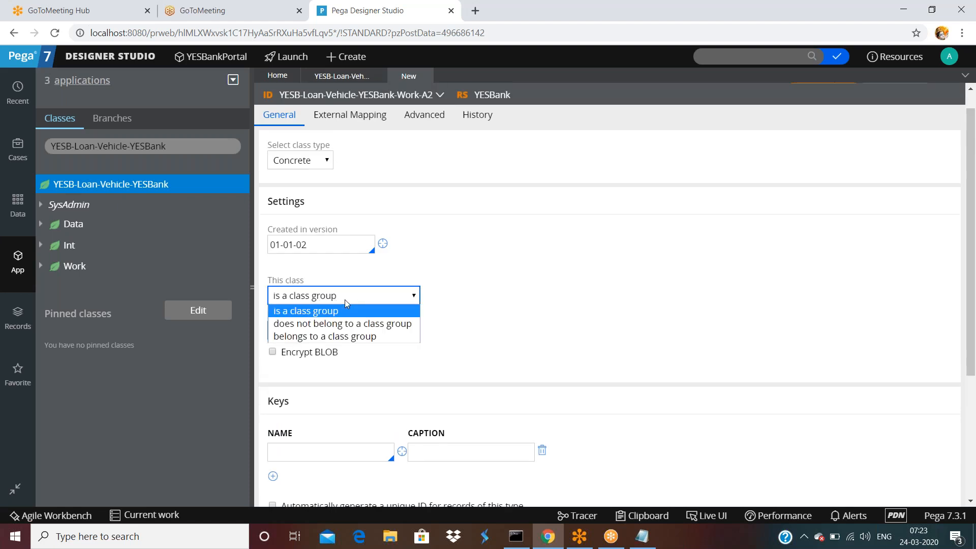
click(345, 301)
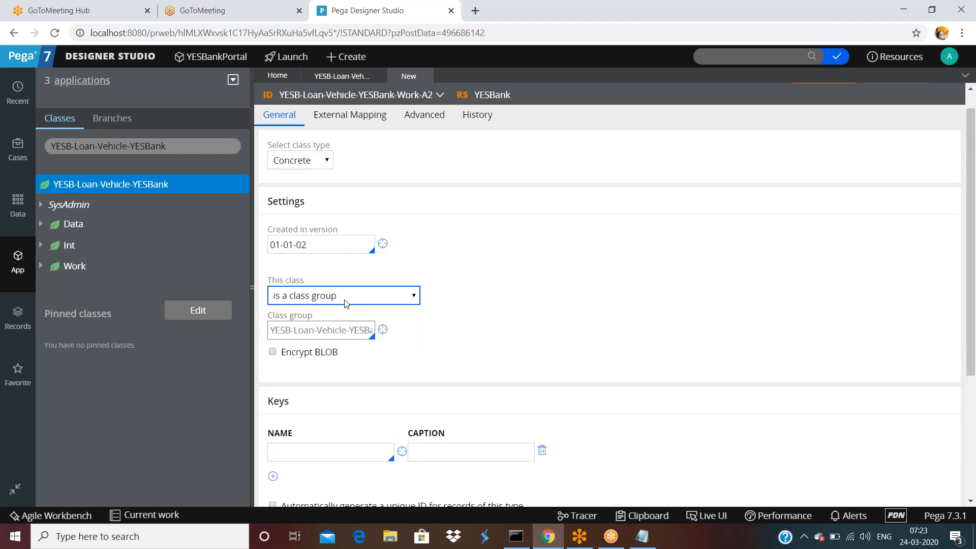
scroll(345, 303, down, 1)
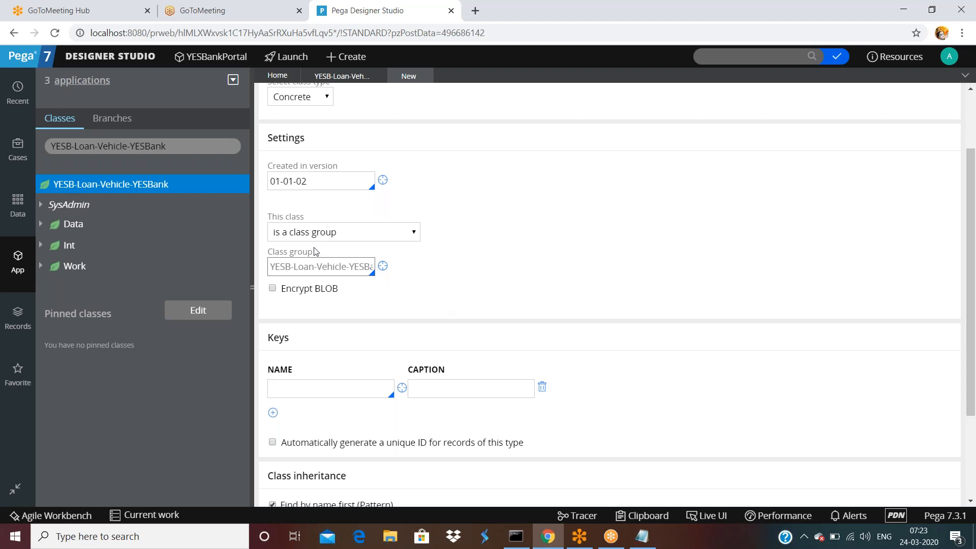
scroll(377, 233, up, 2)
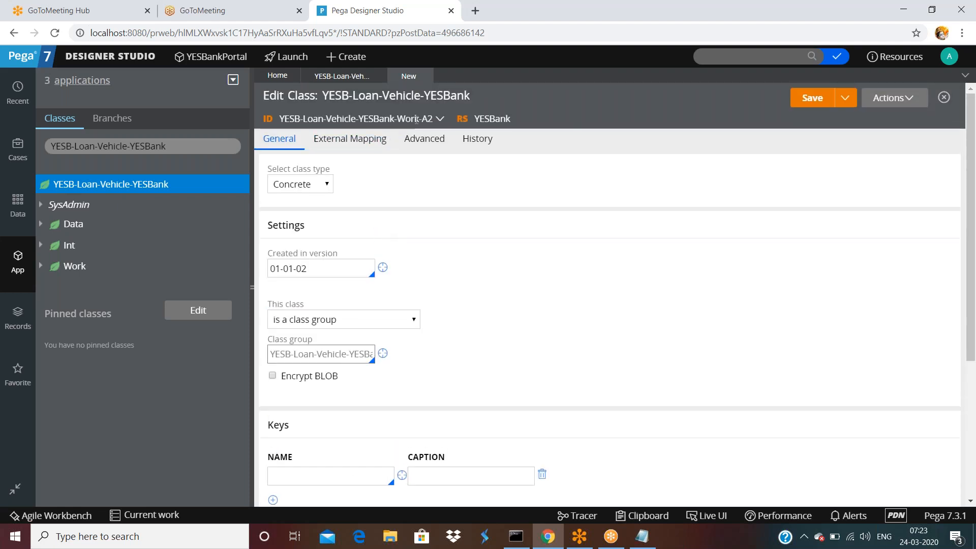
scroll(401, 225, down, 2)
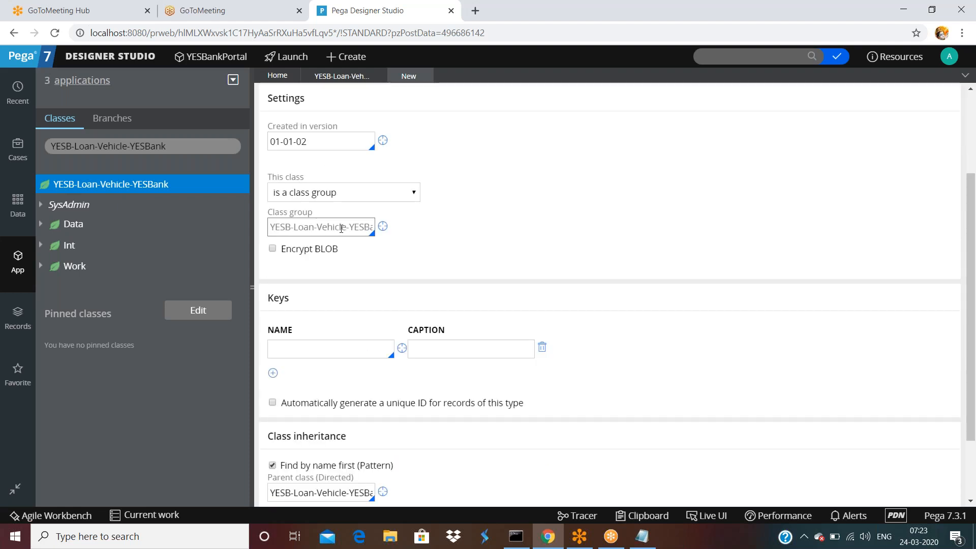
Check the full Class group name, then bring the Notepad notes back to the front.
drag(352, 227, 434, 229)
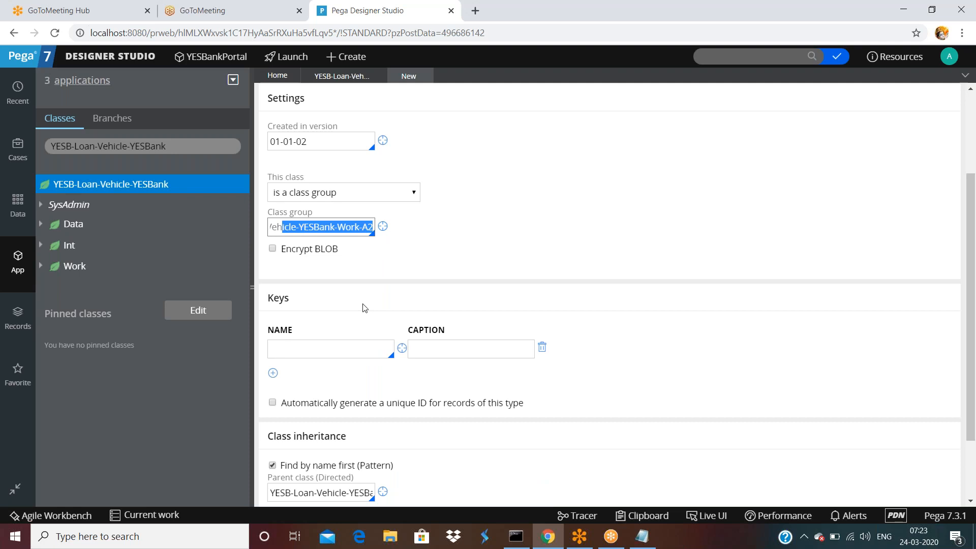
scroll(364, 306, down, 1)
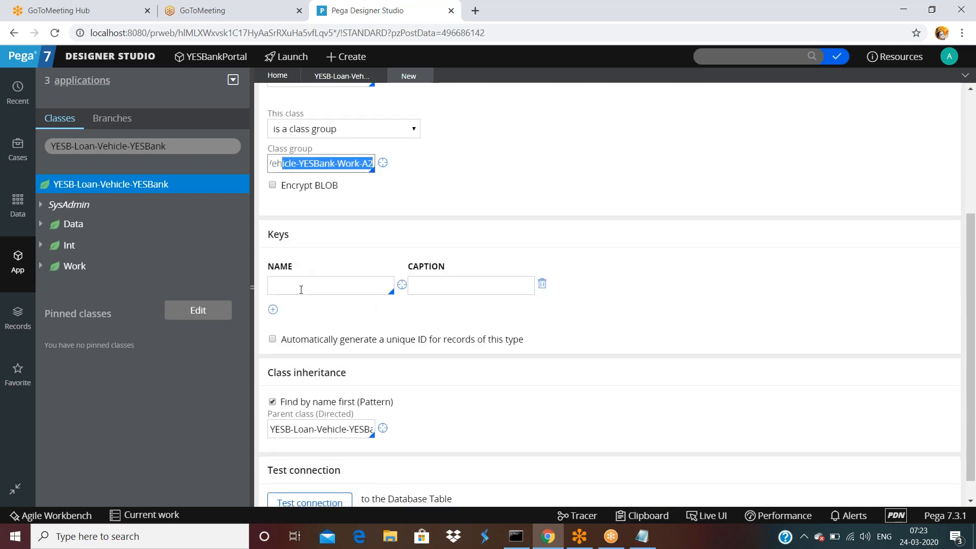
click(300, 285)
click(645, 541)
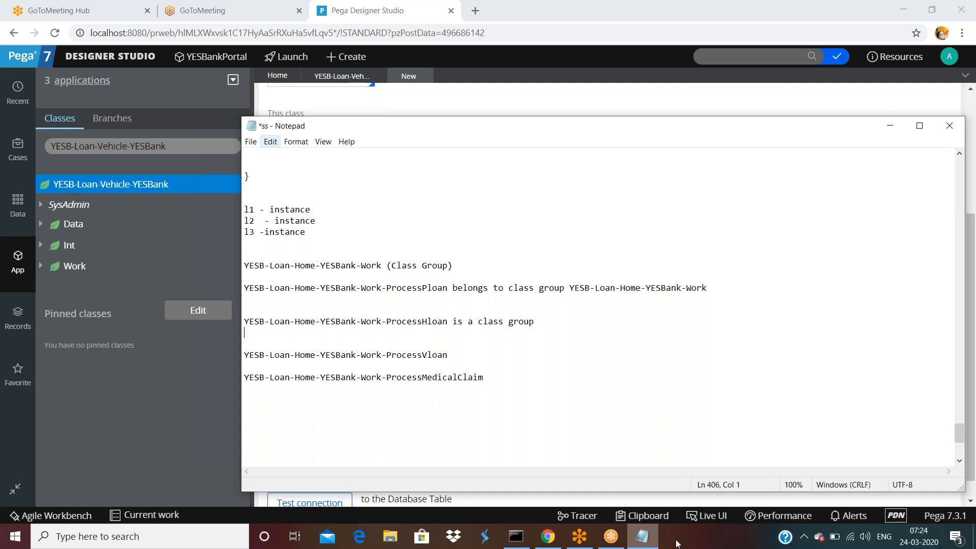
Return to the Work-A2 class form and enter pyID as its key name.
drag(659, 90, 463, 143)
click(462, 143)
click(360, 295)
text(p)
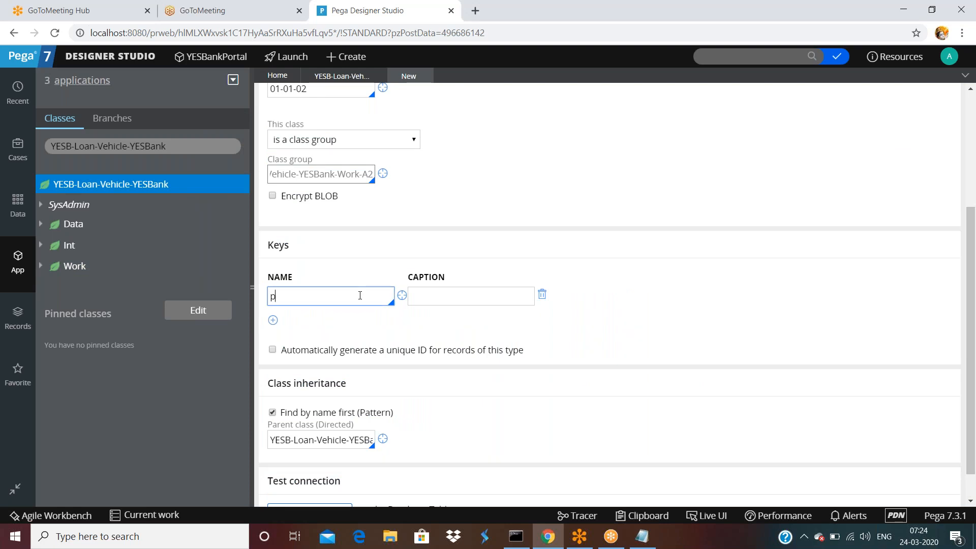
text(yID)
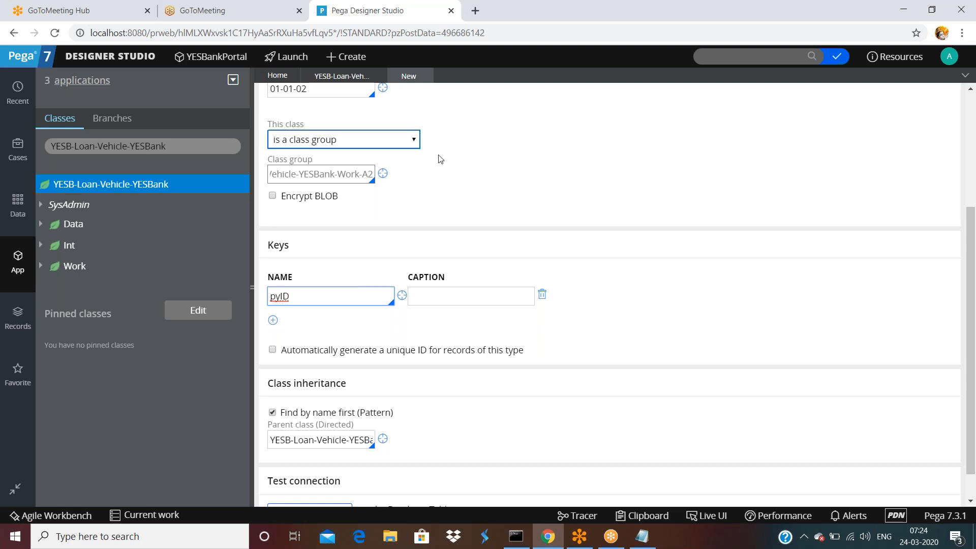
scroll(337, 123, up, 1)
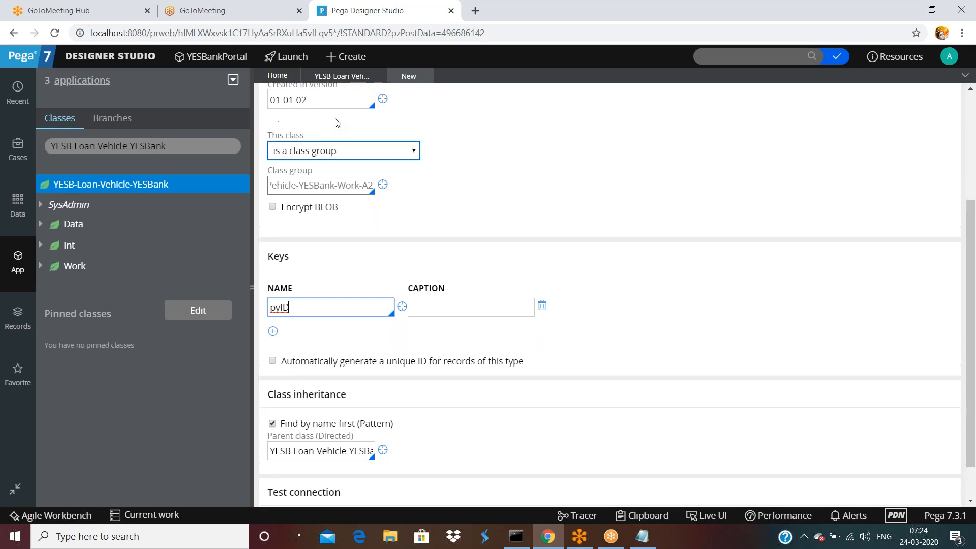
scroll(337, 123, up, 4)
double_click(369, 119)
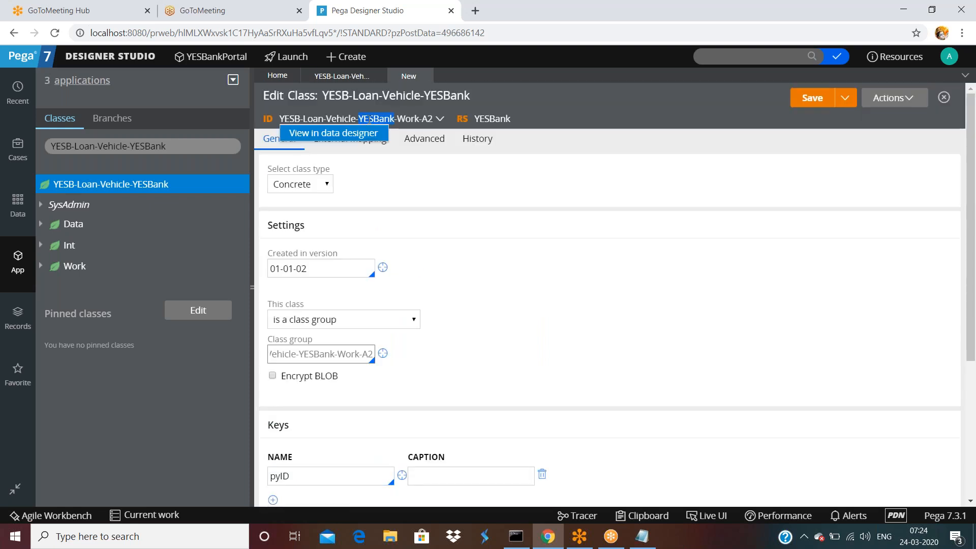
scroll(312, 297, down, 4)
double_click(300, 287)
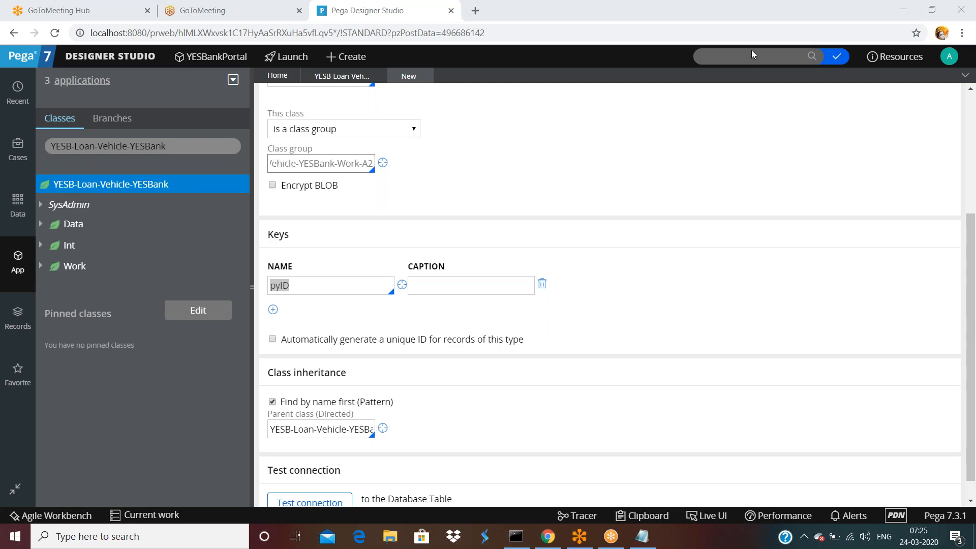
click(342, 284)
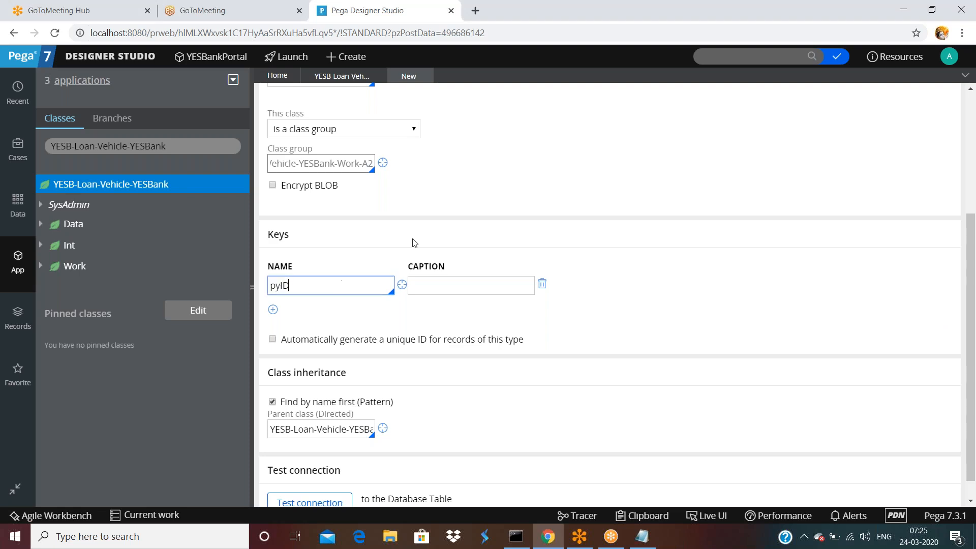
scroll(414, 243, up, 4)
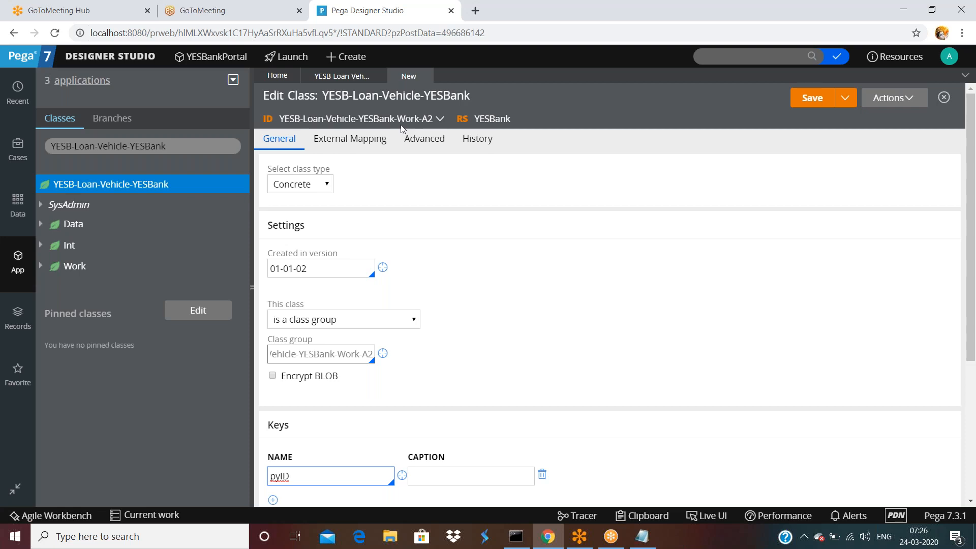
scroll(384, 264, down, 4)
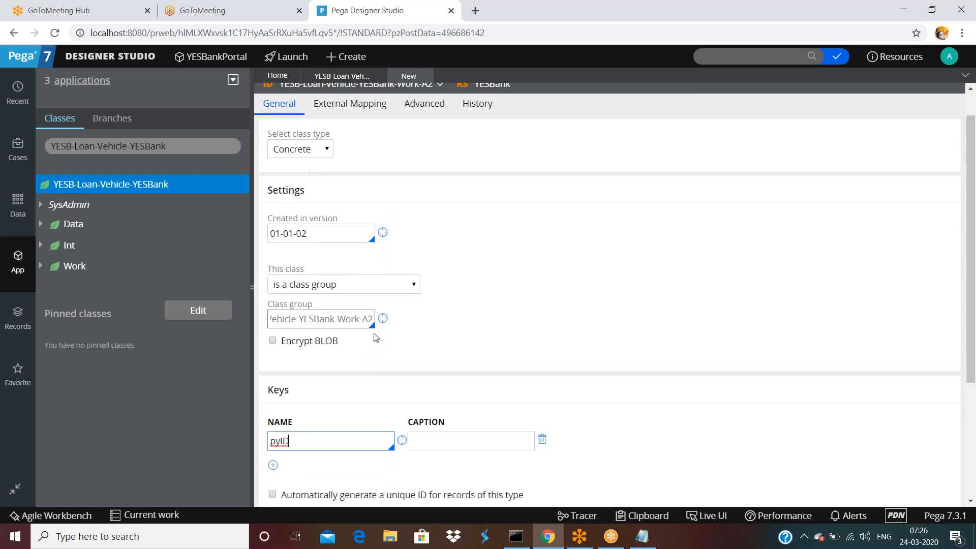
Caption the pyID key 'instance id' and add an empty second key row.
click(489, 255)
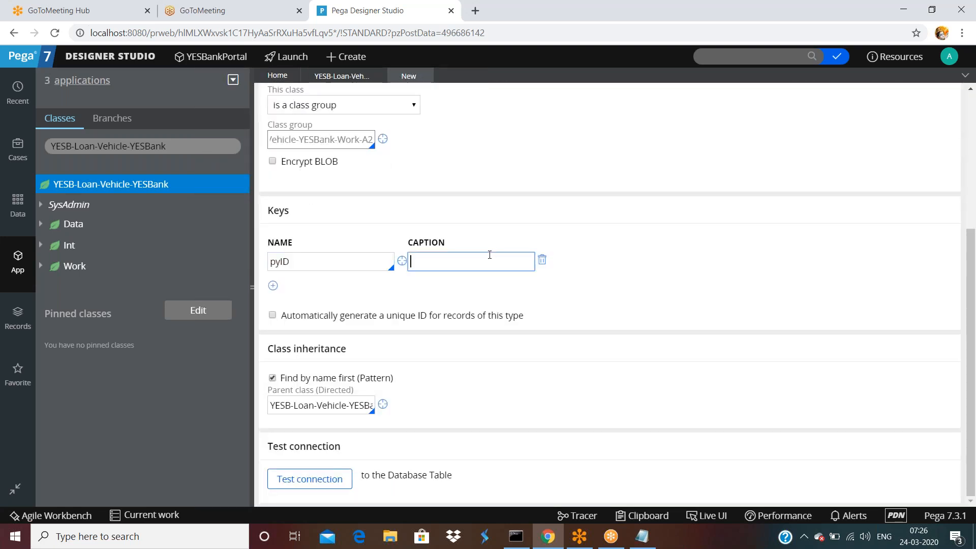
text(instance id)
click(273, 285)
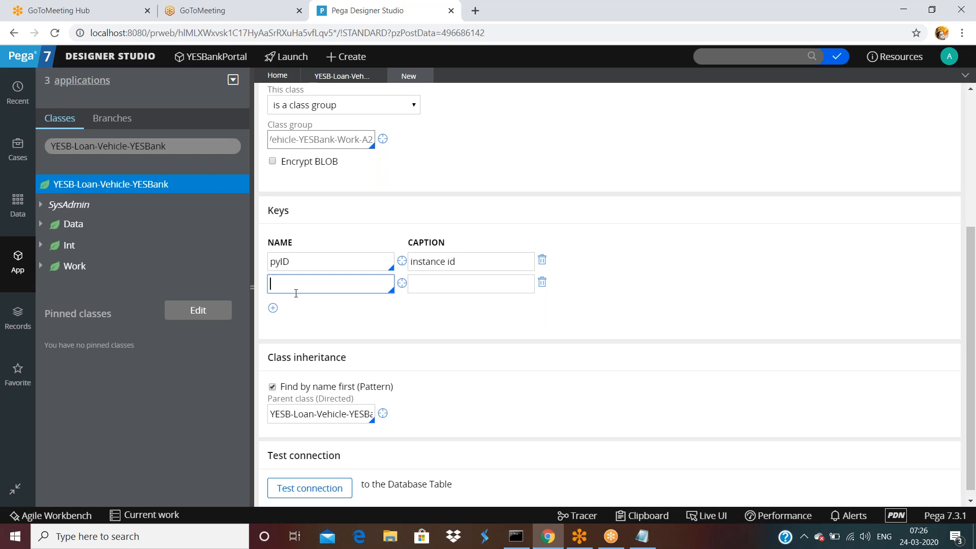
In the notes, add entries v1 through v4 on new lines below the ProcessVloan line.
click(642, 536)
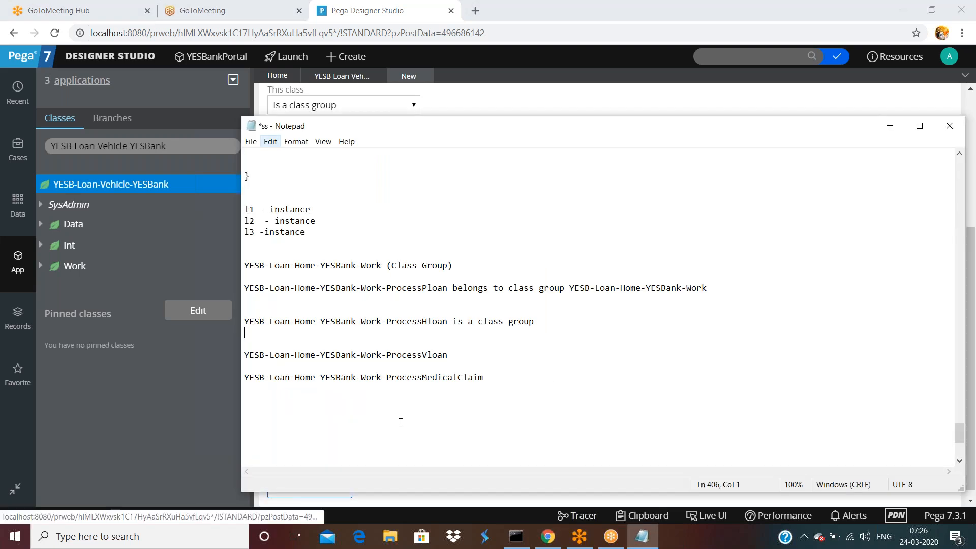
scroll(401, 422, down, 4)
double_click(472, 218)
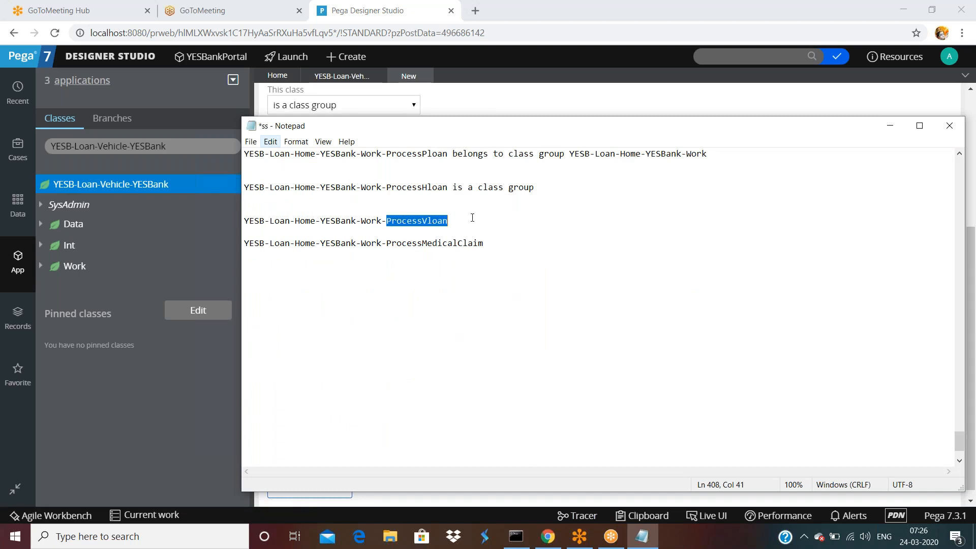
click(472, 217)
key(Return)
key(Return)
key(Return)
text(v1)
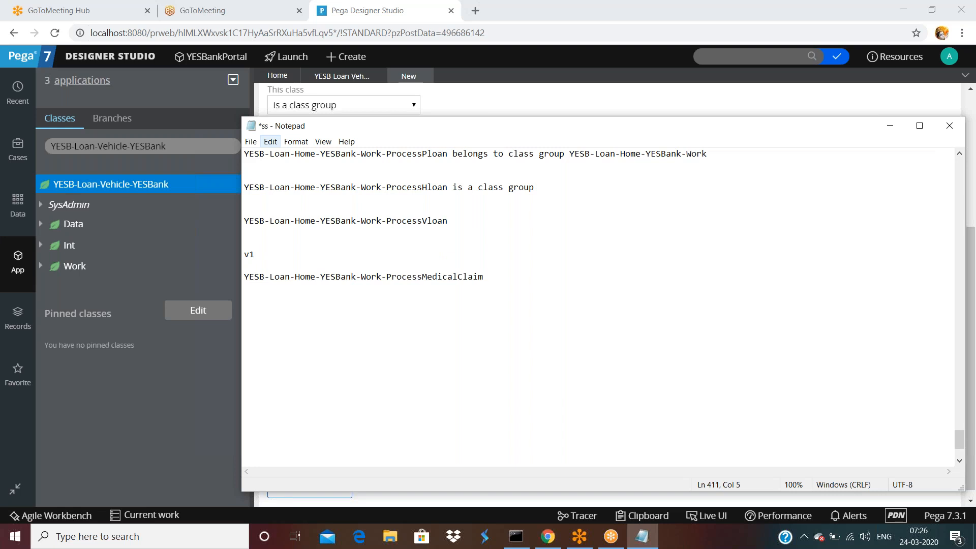
key(Return)
text(v2)
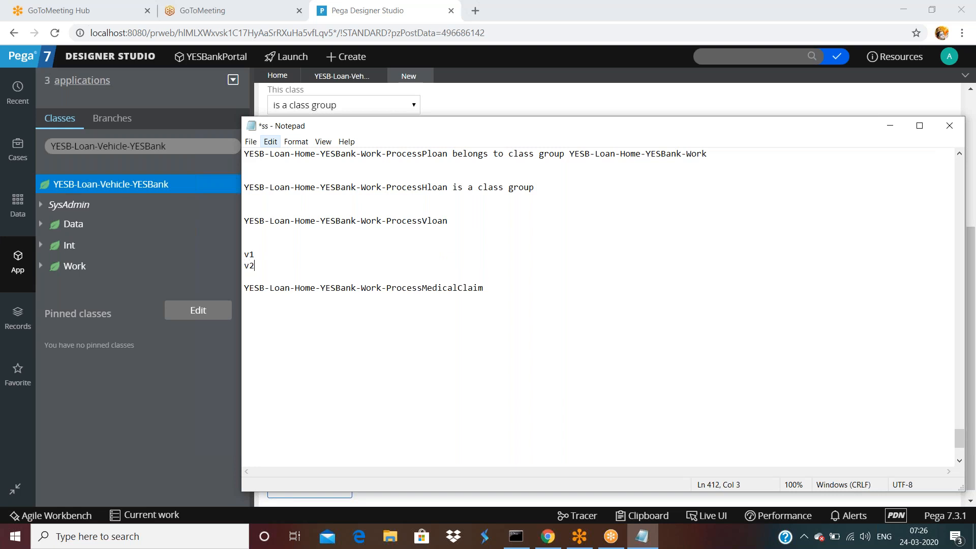
key(Return)
key(Return)
text(v3)
key(Return)
key(Return)
text(v4)
key(Return)
Add entries v5 and v6, typing a sample name beside v6.
key(Return)
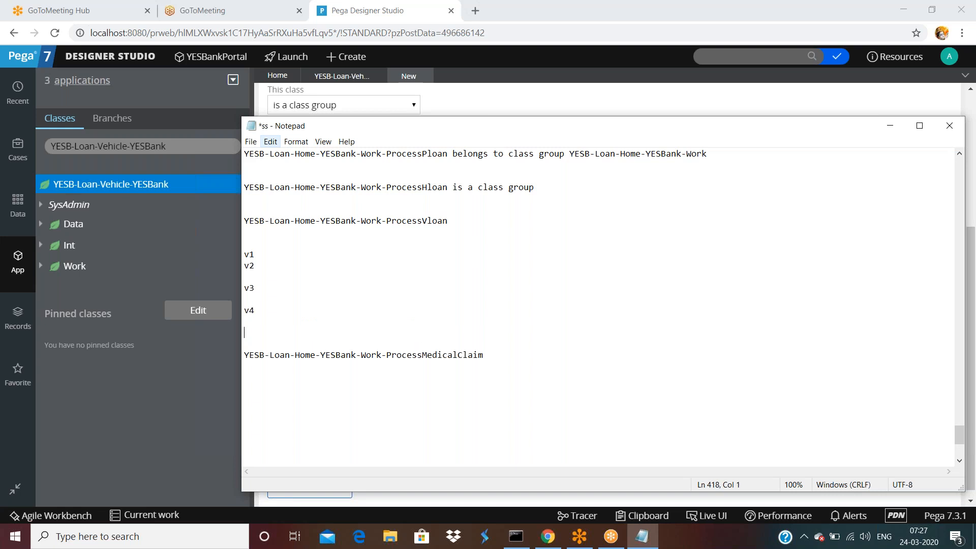
key(Up)
key(Up)
key(Return)
text(v5)
key(Return)
text(v6)
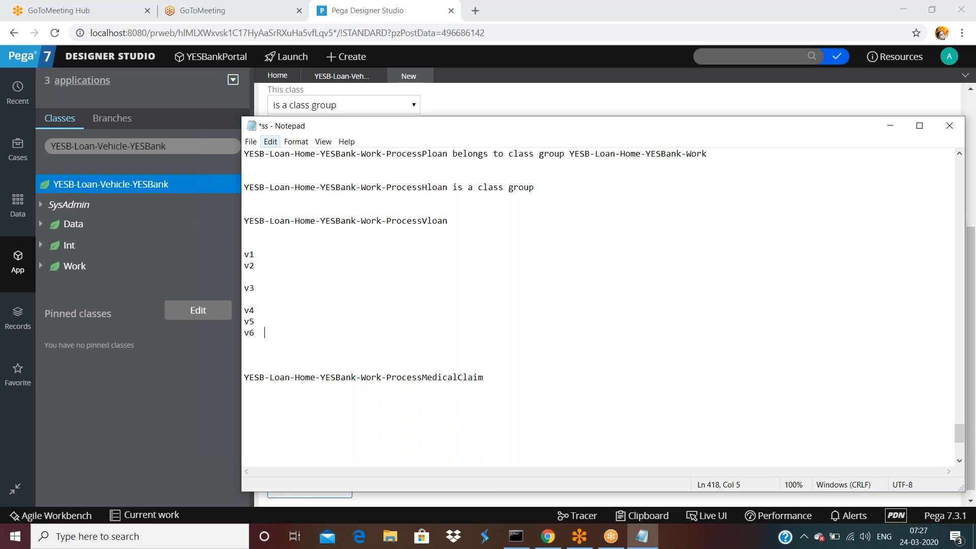
text(customernum)
key(BackSpace)
key(BackSpace)
key(BackSpace)
key(BackSpace)
key(BackSpace)
key(BackSpace)
key(BackSpace)
key(BackSpace)
key(BackSpace)
key(BackSpace)
key(BackSpace)
text(suresh)
drag(304, 337, 227, 334)
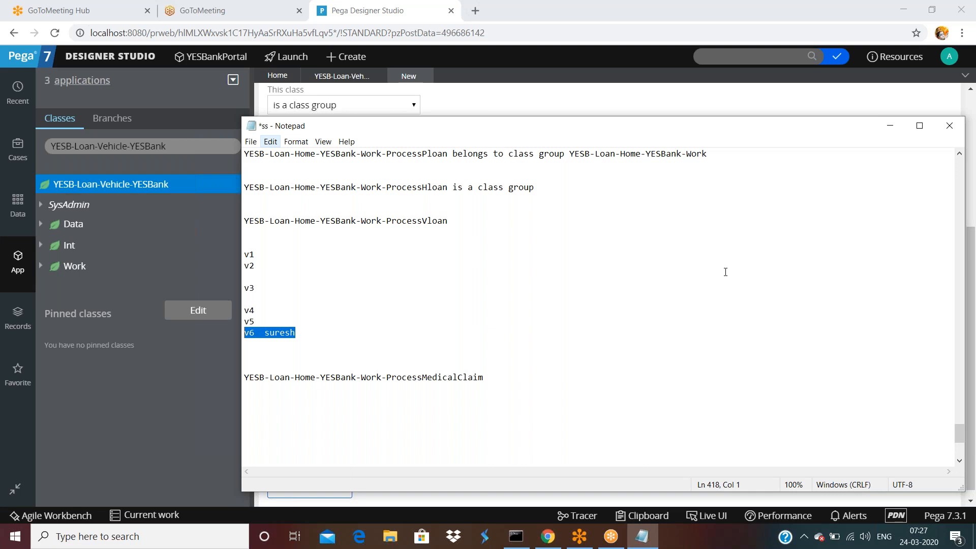
Remove the empty second key row, then search the class explorer for 'Rule'.
click(737, 104)
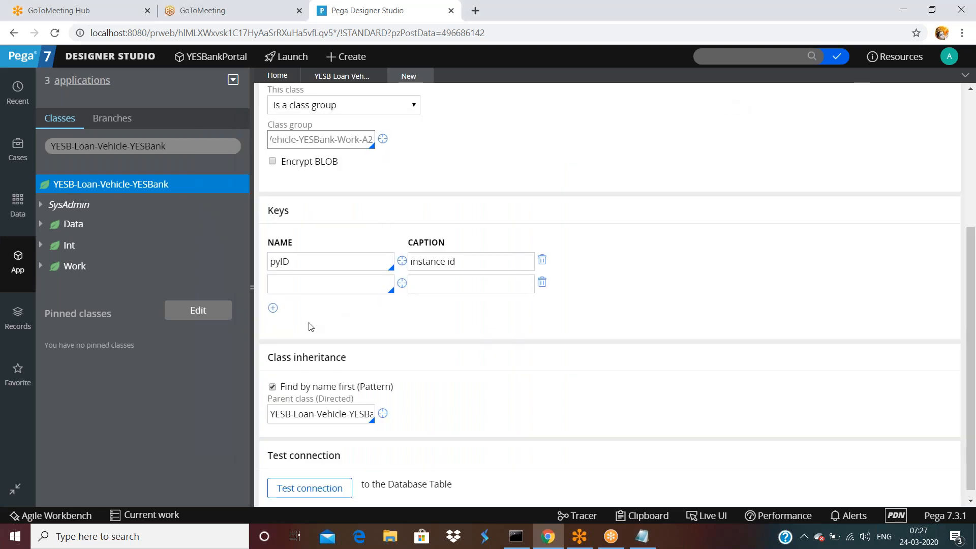
click(351, 286)
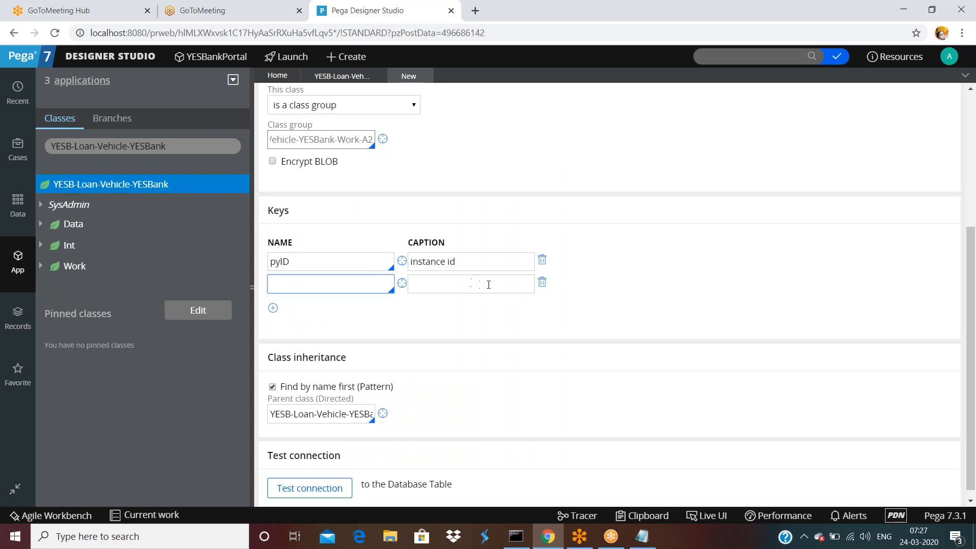
click(542, 282)
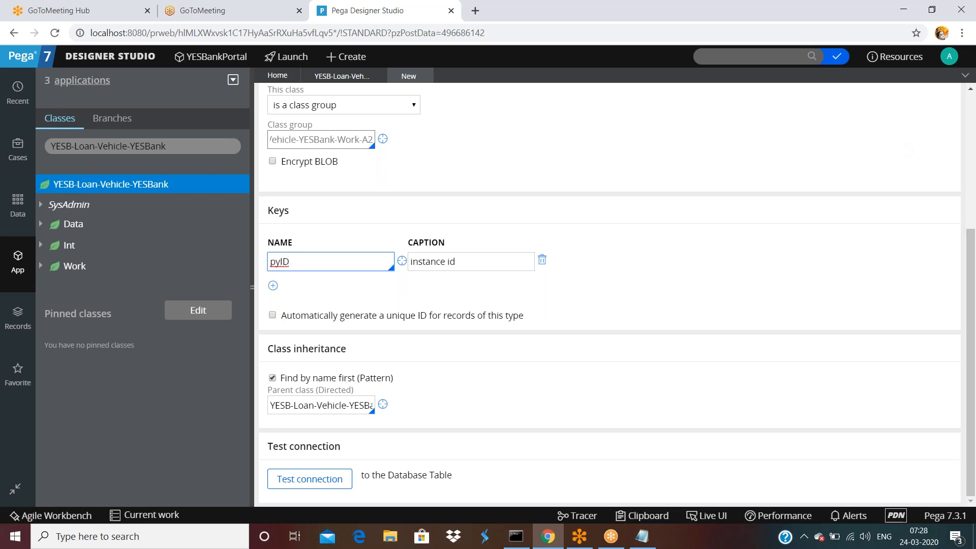
click(142, 146)
text(Rule)
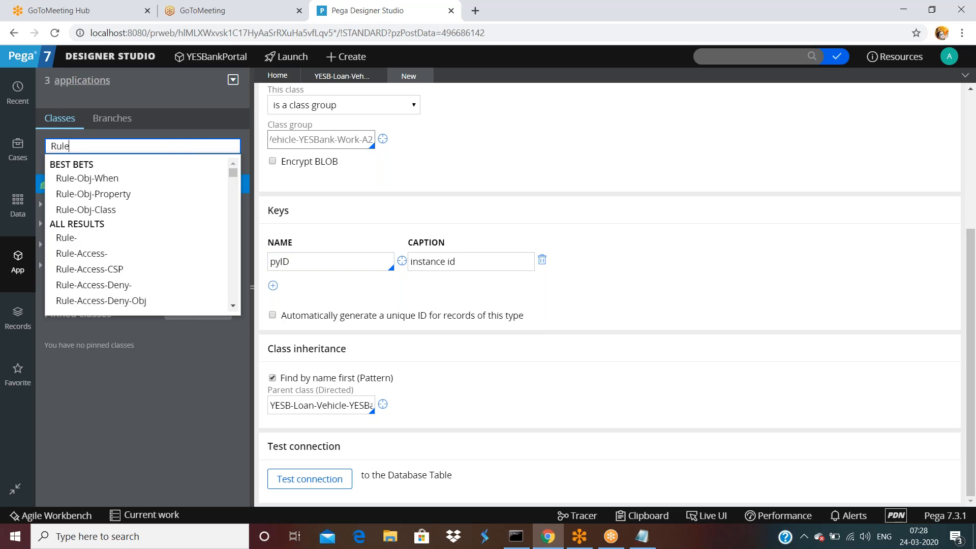
Open the Rule-Obj-Property class under SysAdmin > Class and review its keys pyClassName and pyPropertyName.
click(101, 197)
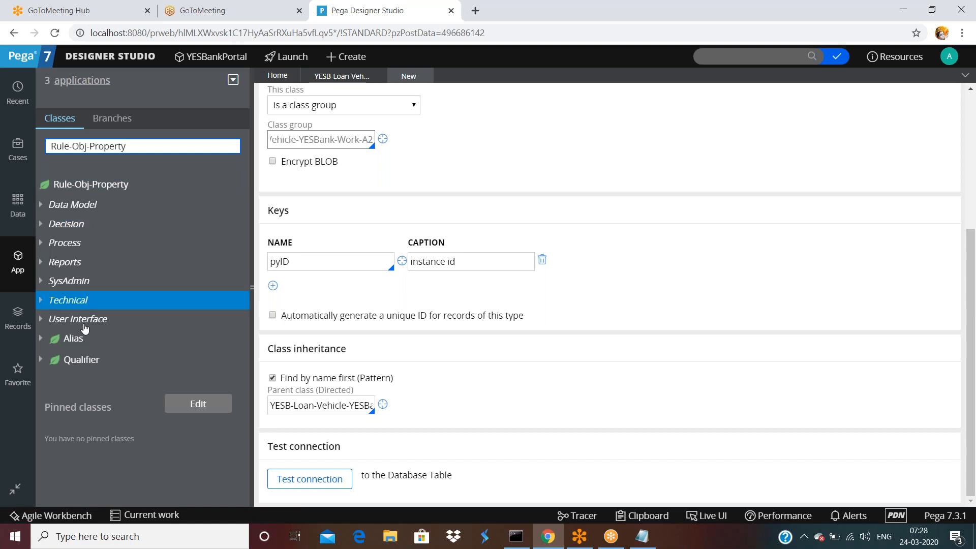
click(41, 282)
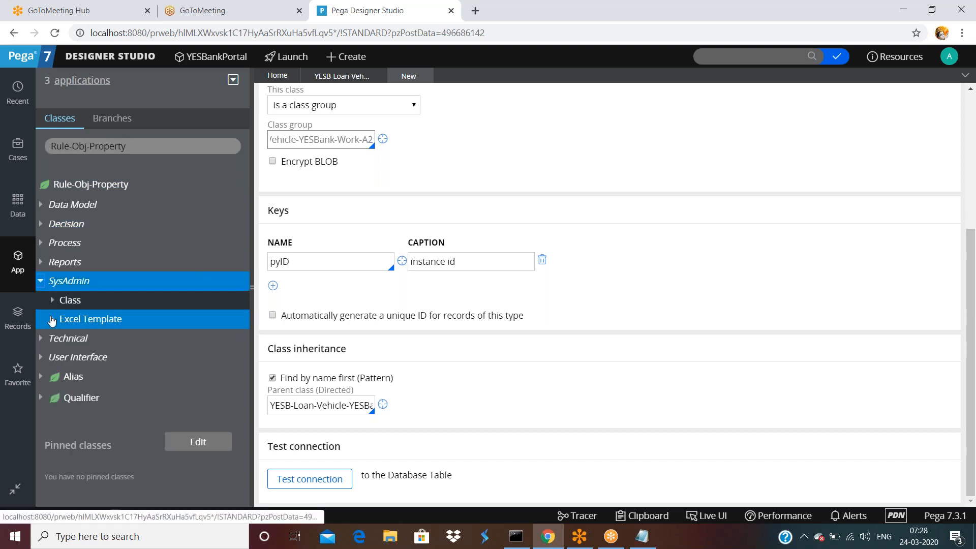
click(52, 300)
click(106, 319)
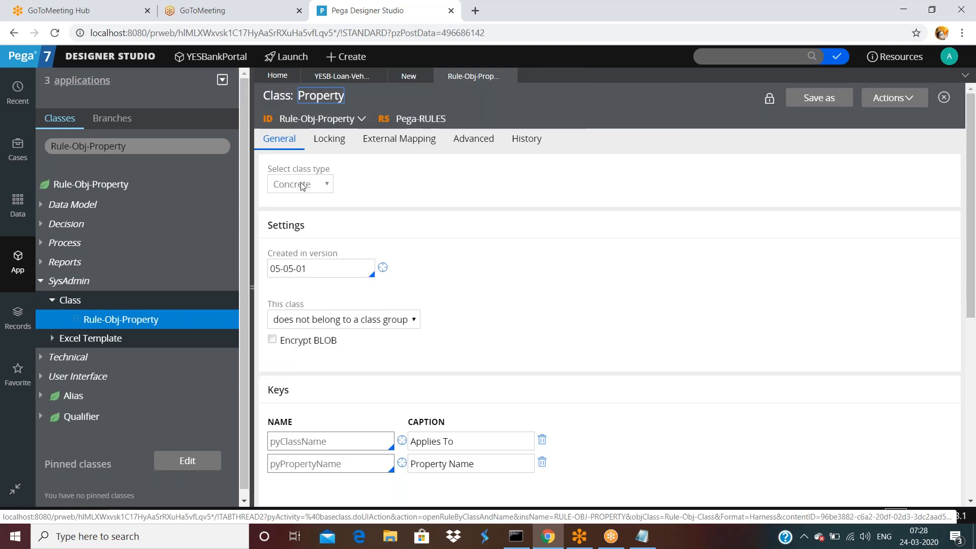
scroll(336, 235, down, 5)
double_click(279, 136)
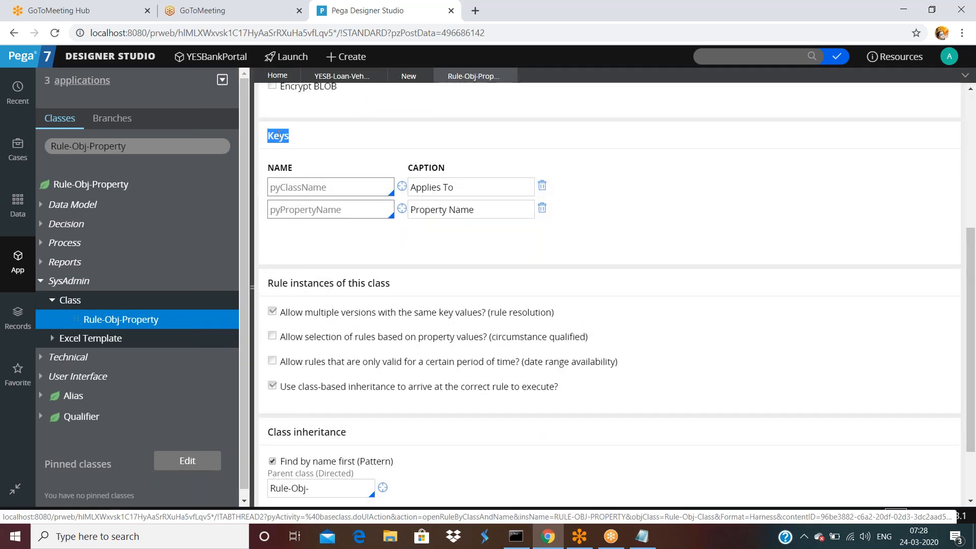
double_click(322, 188)
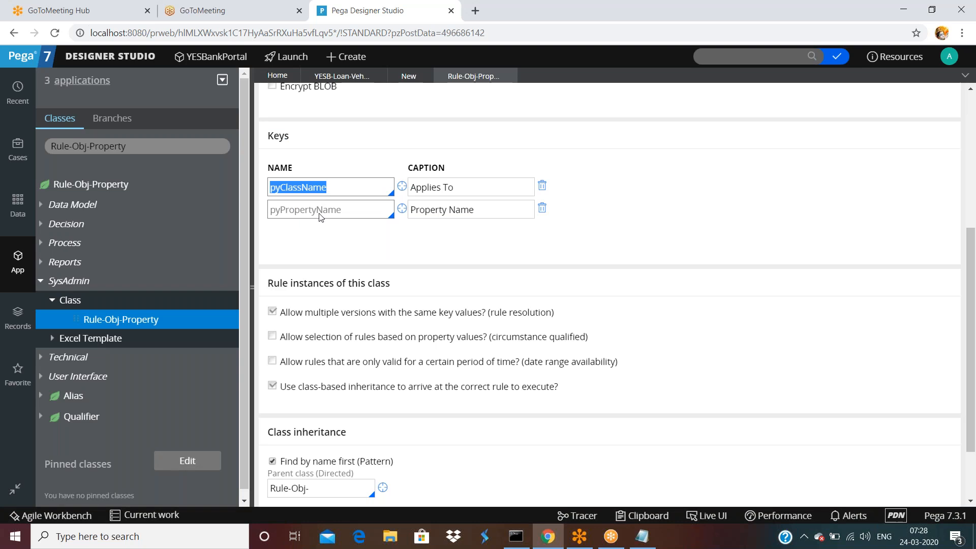
double_click(321, 210)
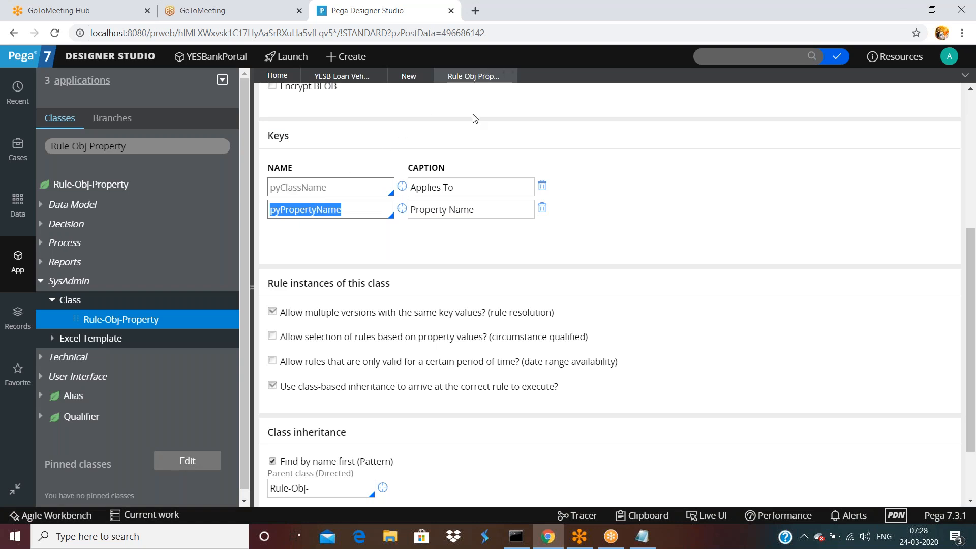
scroll(475, 117, up, 5)
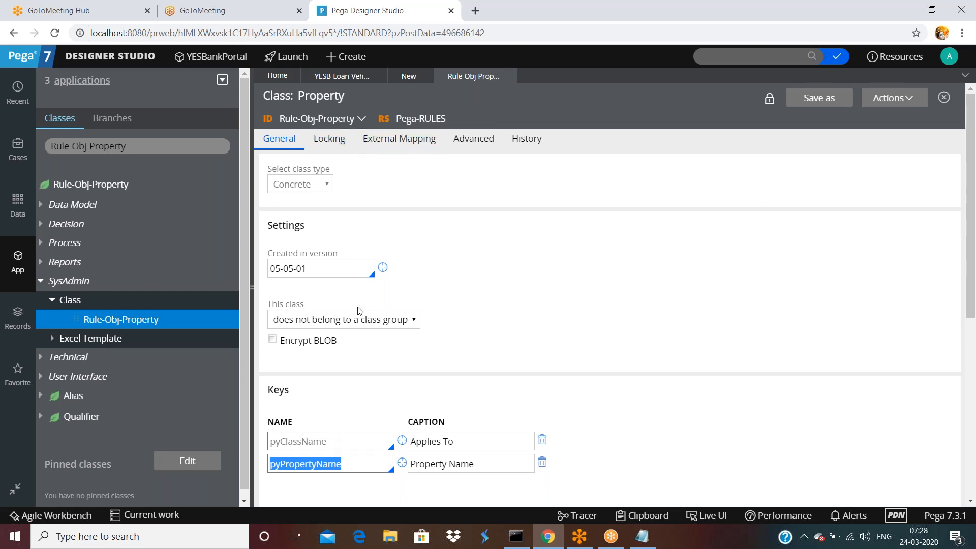
triple_click(456, 440)
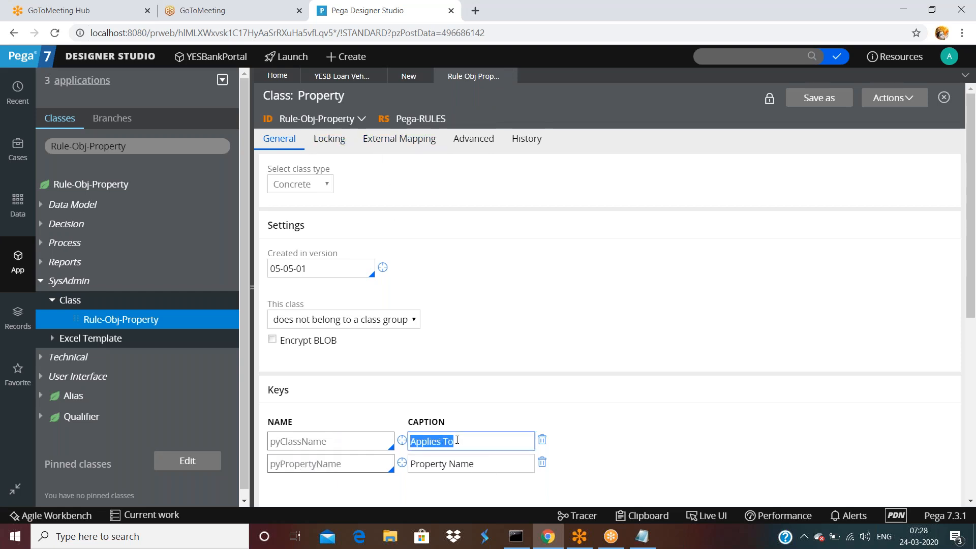
triple_click(476, 466)
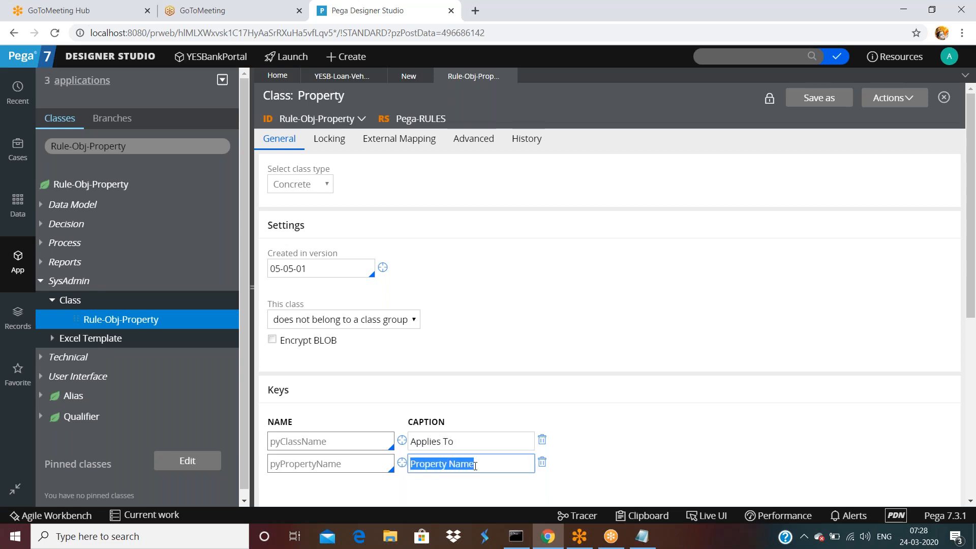
triple_click(462, 446)
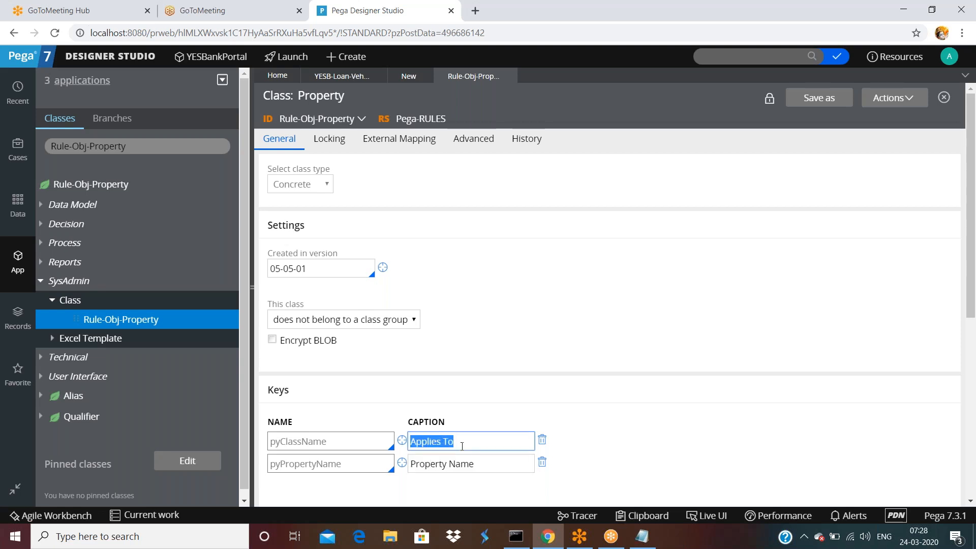
triple_click(471, 460)
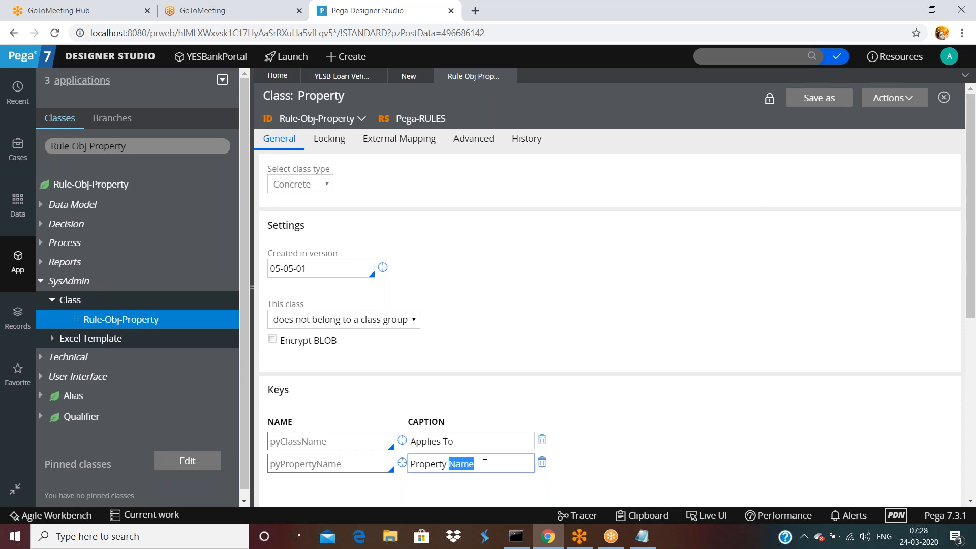
click(483, 463)
scroll(336, 325, down, 2)
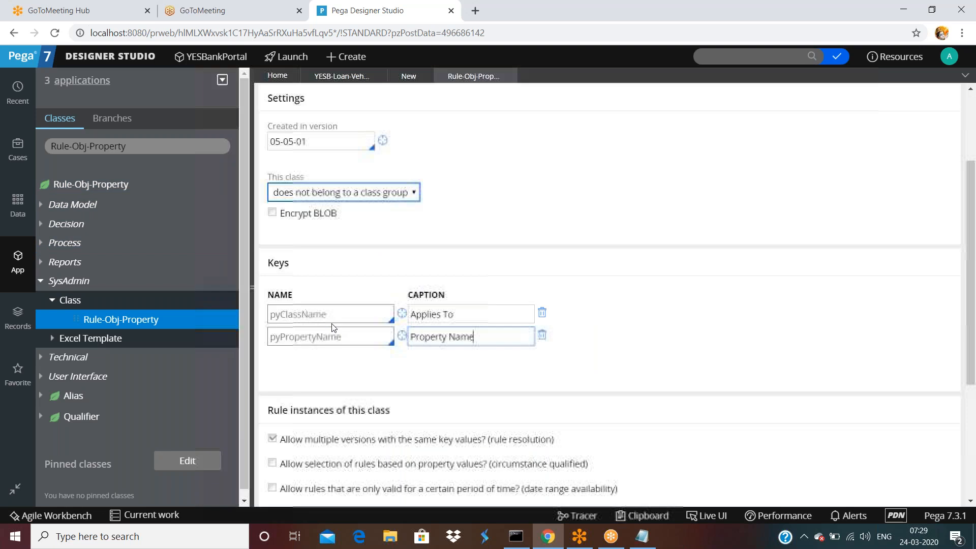
double_click(338, 316)
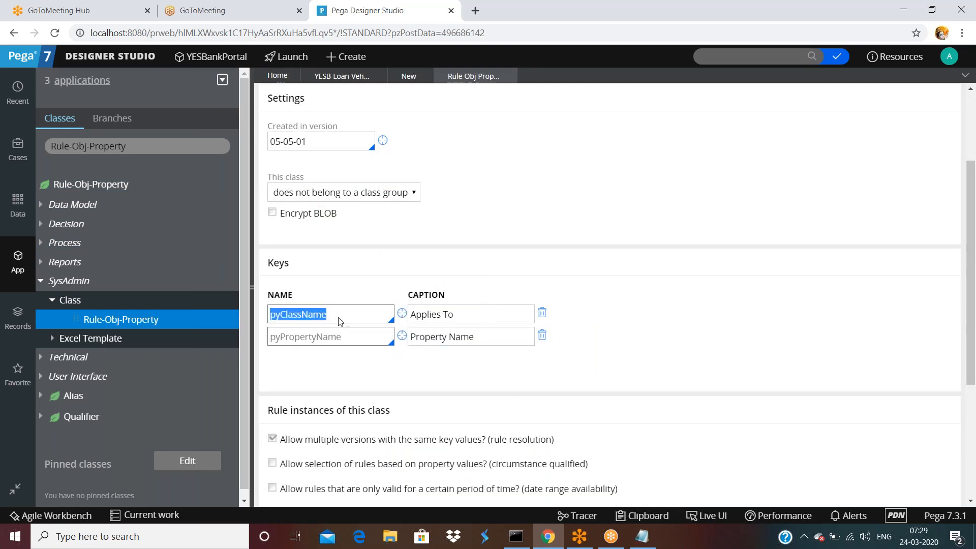
click(347, 342)
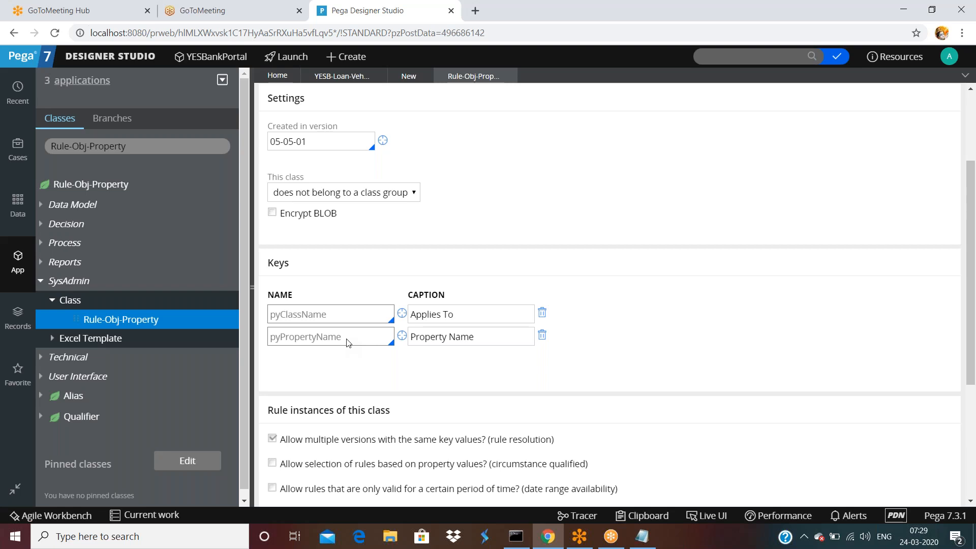
Check the pyID key captioned 'instance id', then save the Work-A2 class group.
click(405, 77)
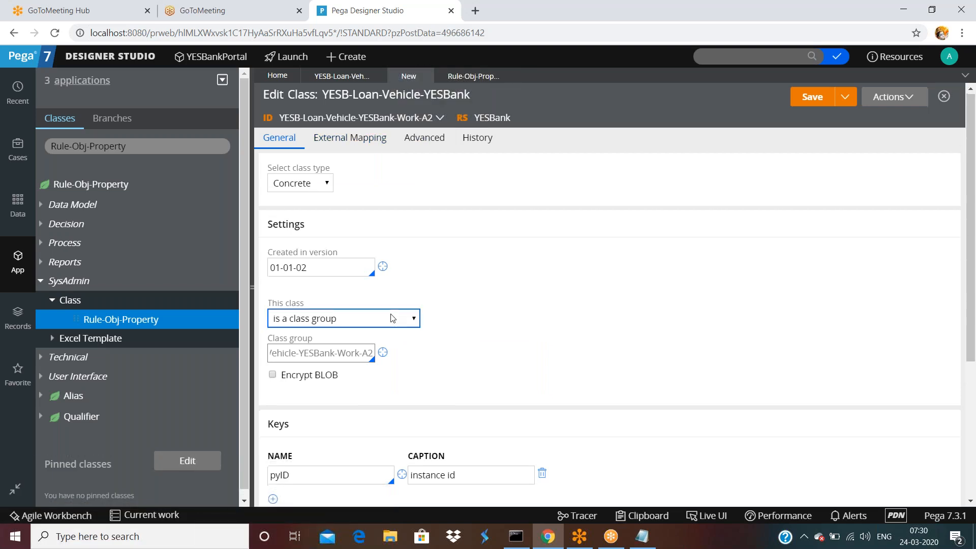
scroll(391, 318, down, 4)
double_click(327, 288)
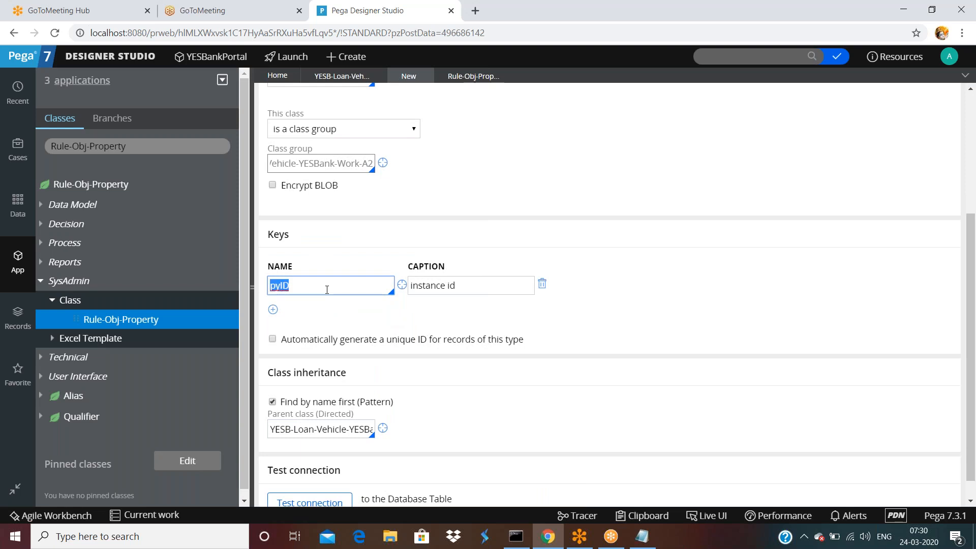
double_click(458, 290)
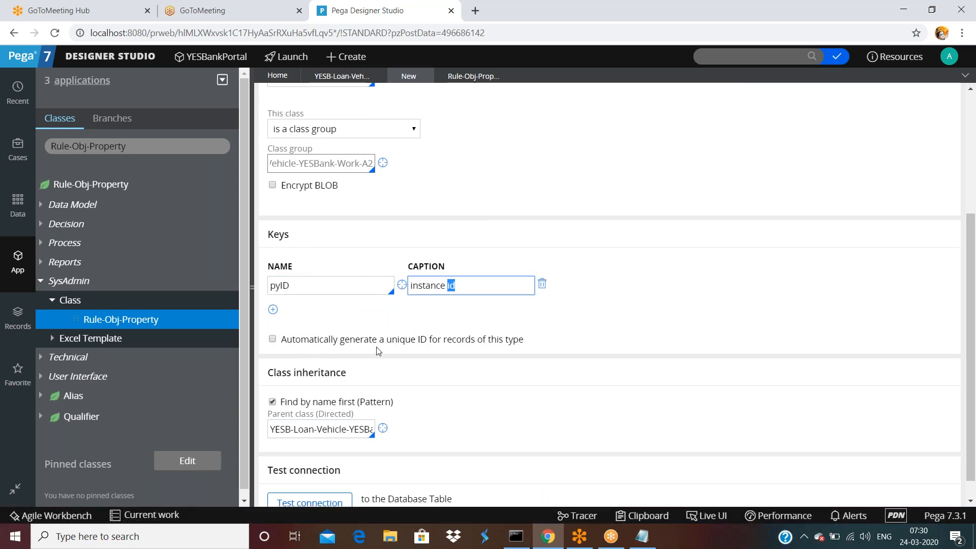
mouse_move(472, 341)
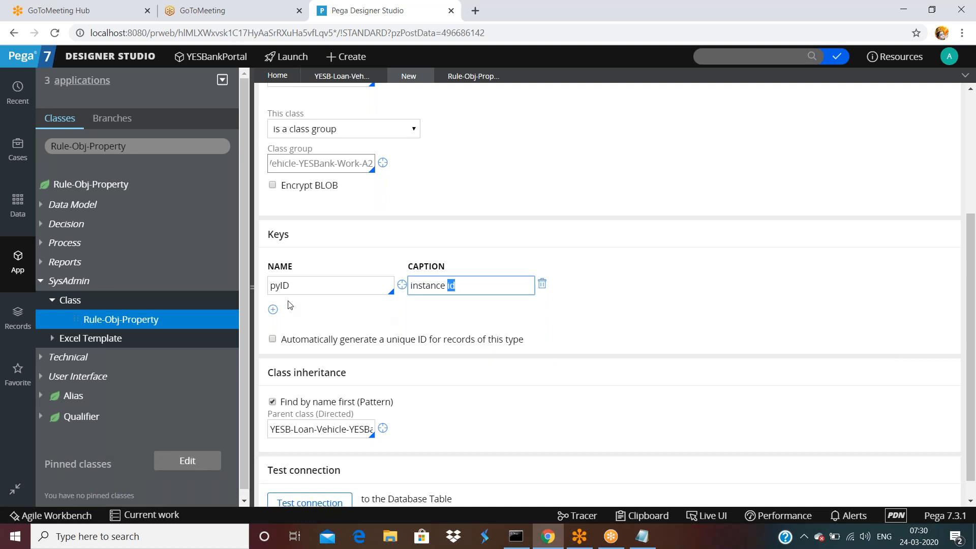
double_click(305, 280)
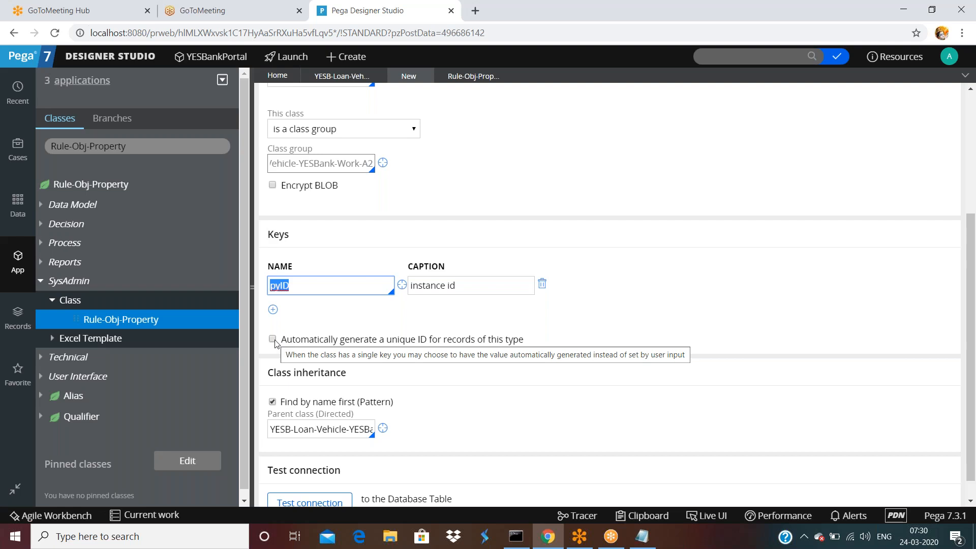
scroll(304, 325, down, 1)
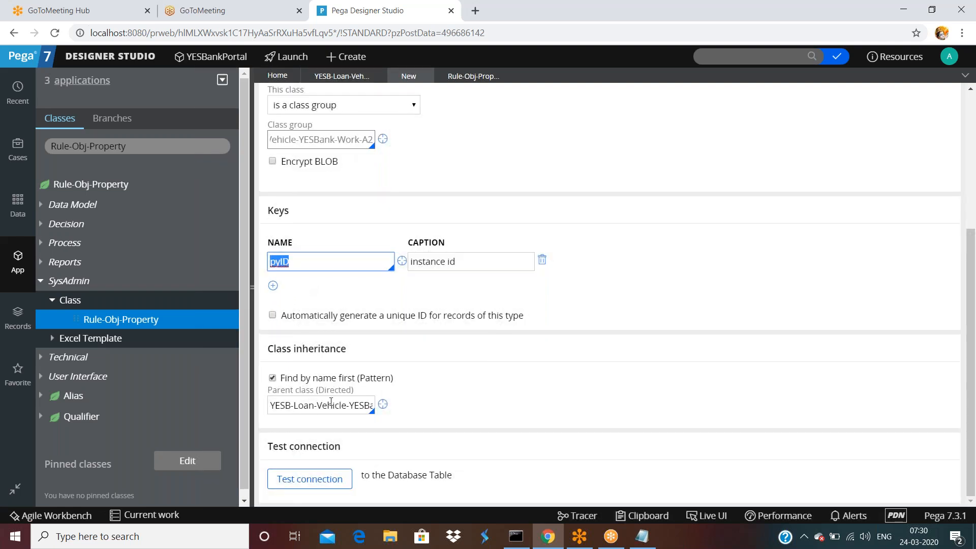
scroll(302, 418, up, 5)
click(820, 102)
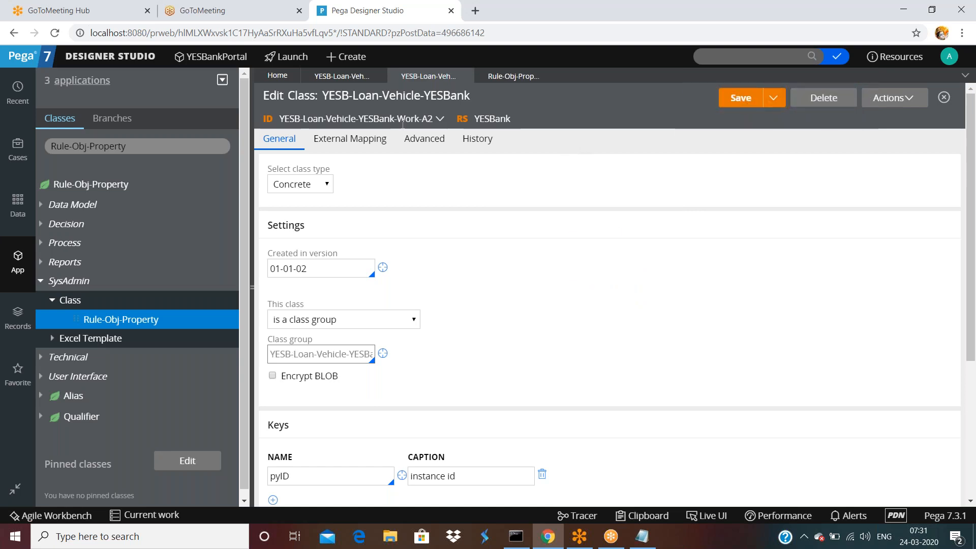
scroll(389, 252, down, 4)
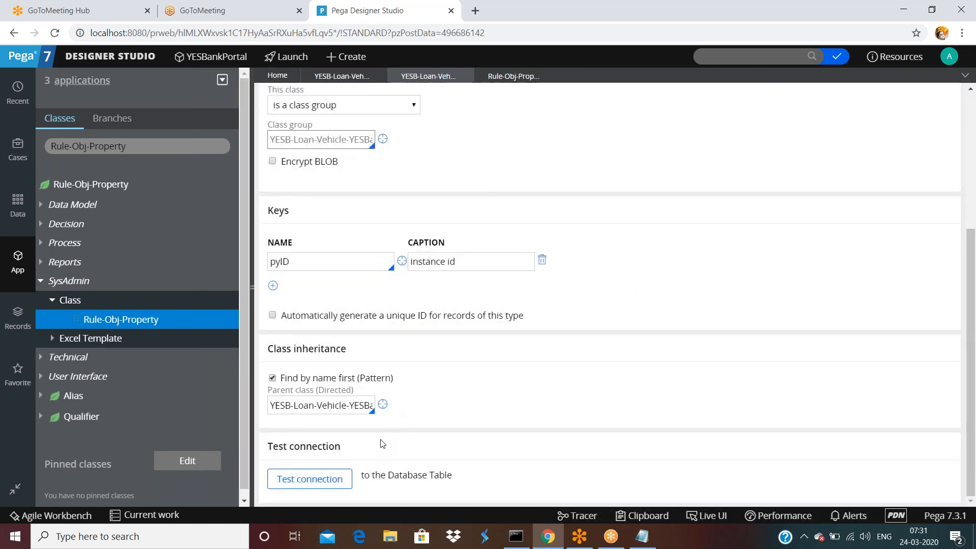
Run Test connection and confirm the class maps to table data.pc_YESB_Loan_Vehicle_YES_7001e.
drag(362, 476, 469, 478)
click(493, 470)
click(322, 479)
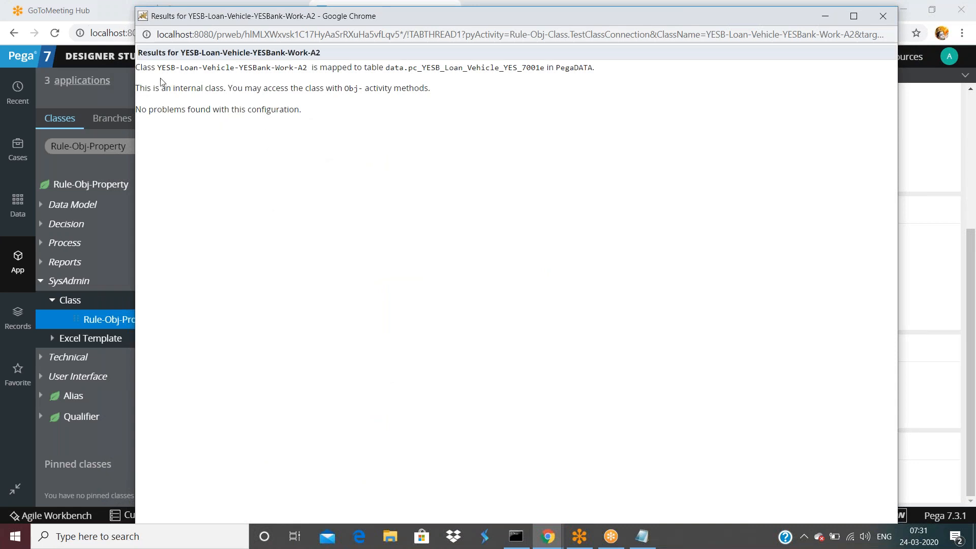
drag(158, 68, 544, 67)
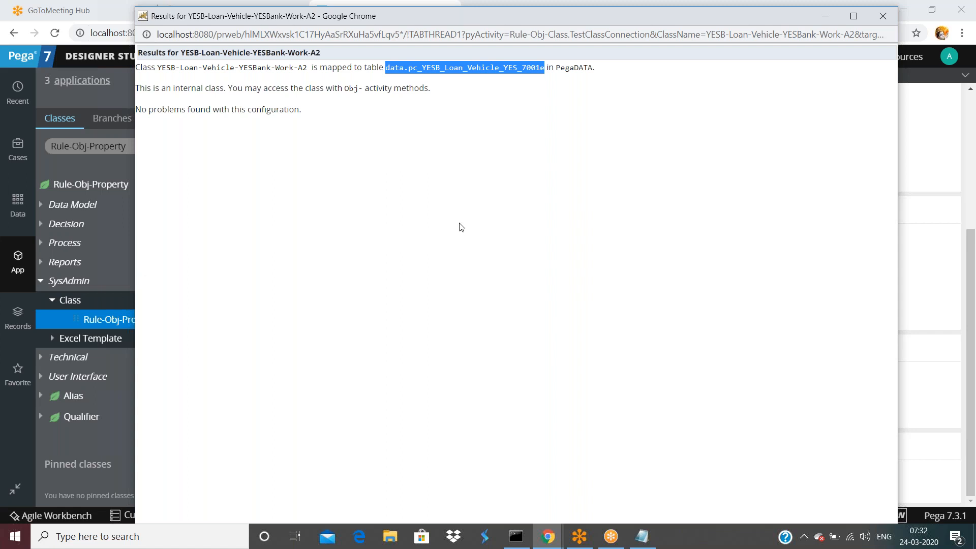
Bring the Pega class form back in front of the Test connection results popup.
click(941, 348)
right_click(675, 533)
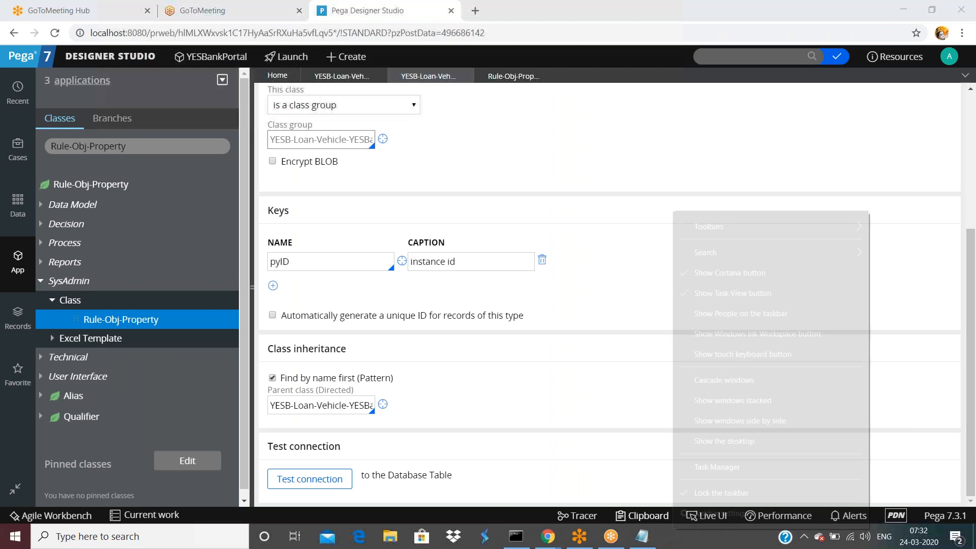
click(701, 467)
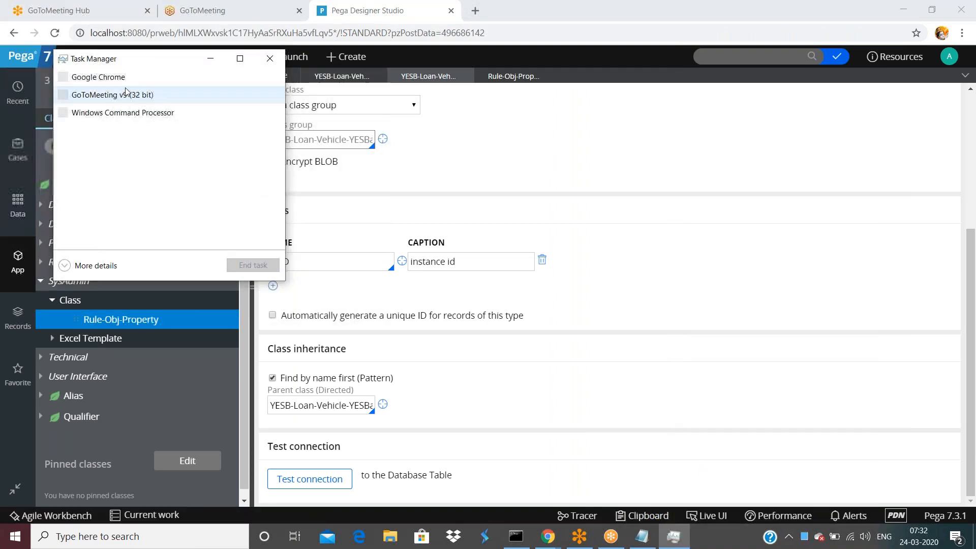
double_click(153, 68)
click(153, 61)
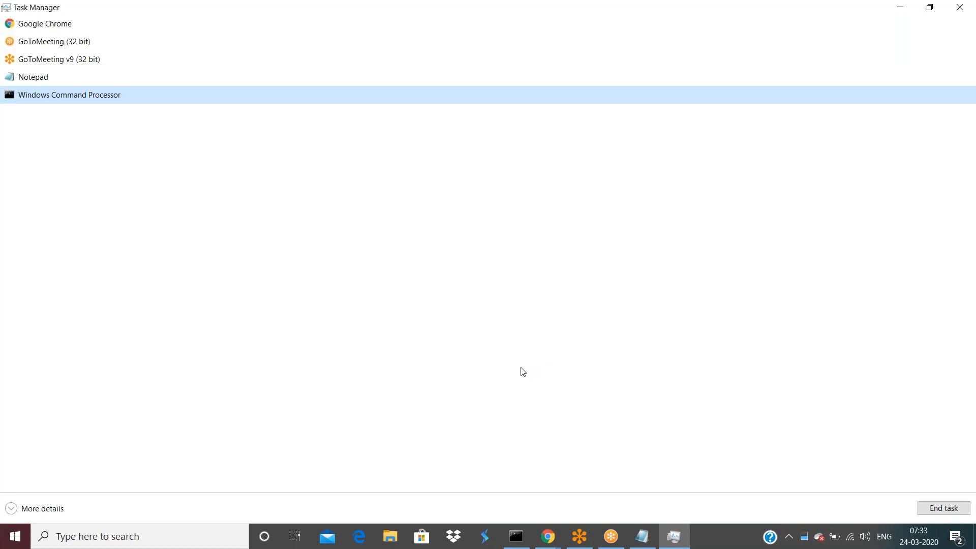
click(11, 508)
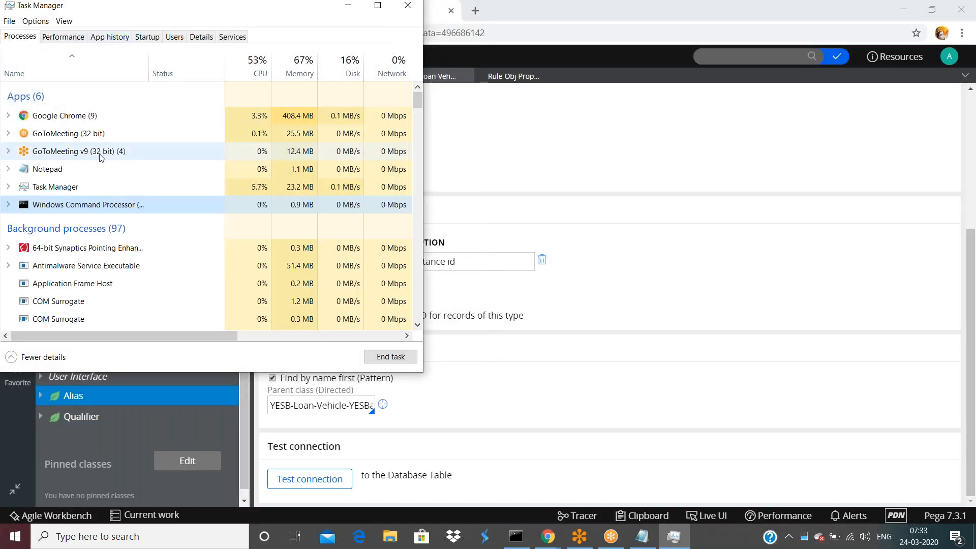
scroll(93, 206, down, 8)
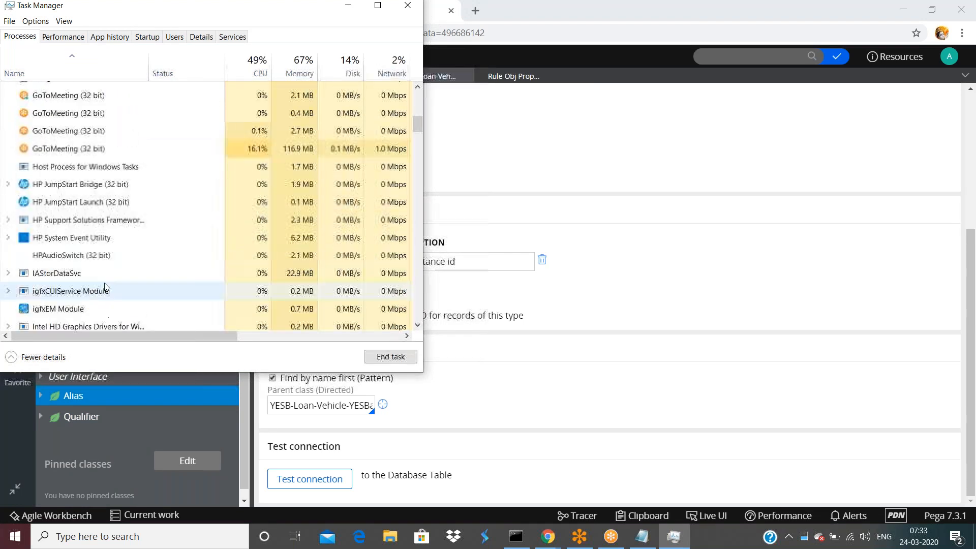
scroll(112, 291, down, 7)
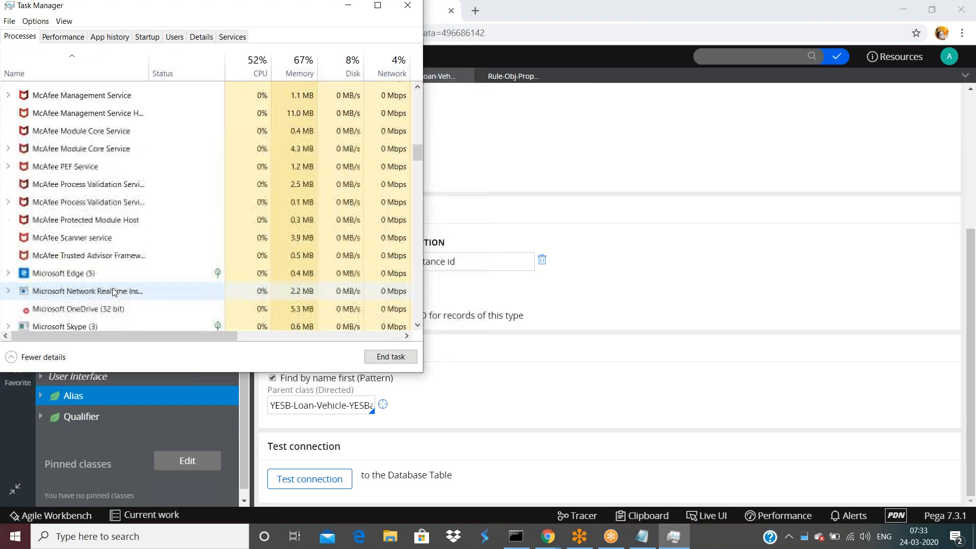
scroll(115, 294, down, 5)
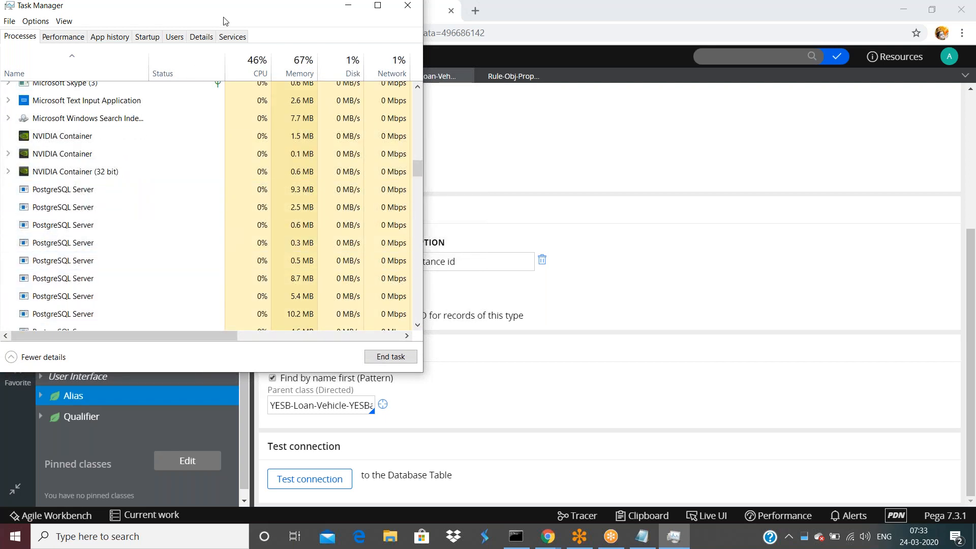
drag(298, 12, 324, 78)
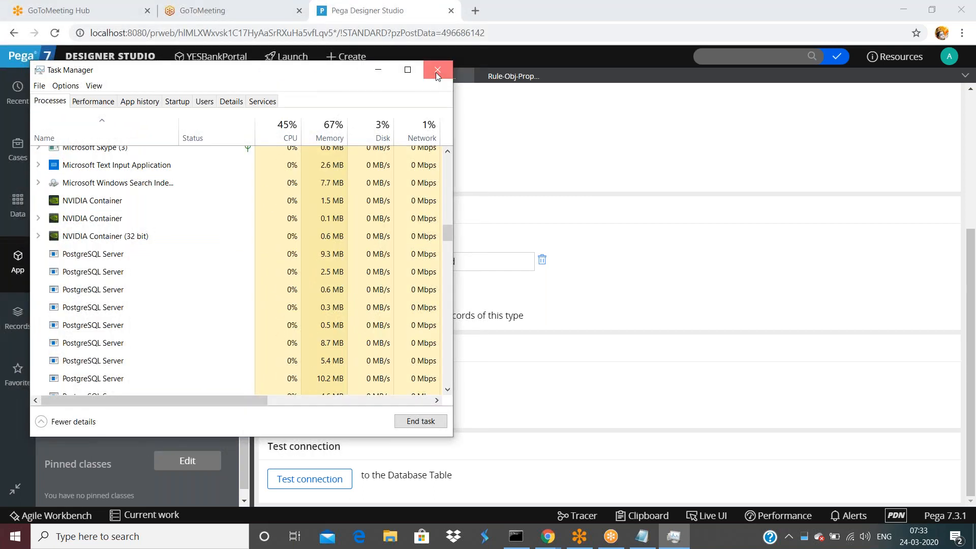
click(435, 72)
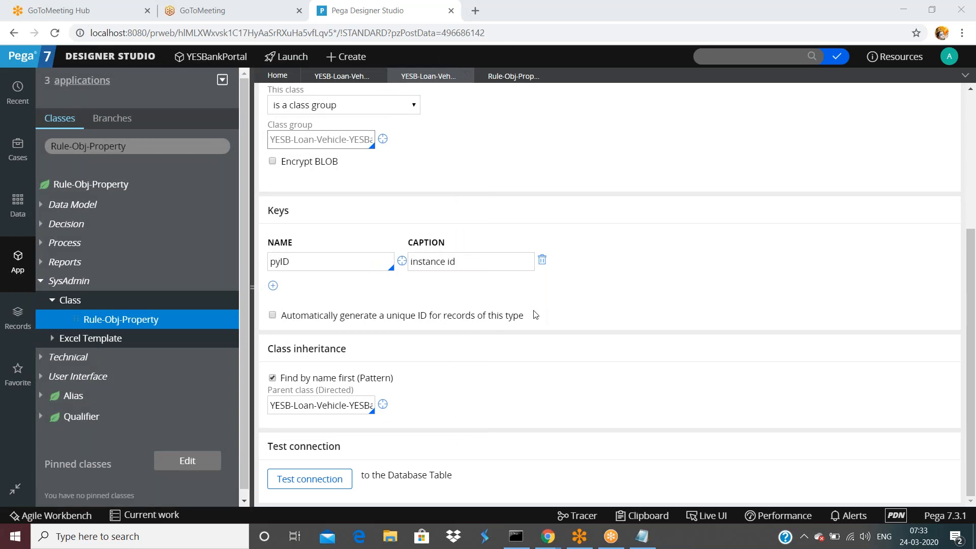
Search Windows for 'cmd' and open Command Prompt.
click(215, 535)
text(cmd)
key(Return)
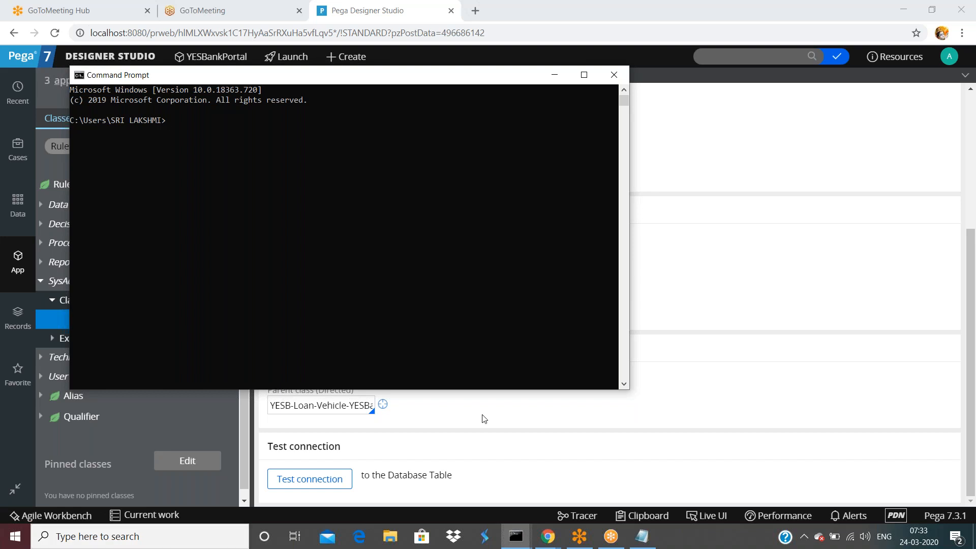
Close Command Prompt and launch pgAdmin III through a 'pgad' search.
click(614, 74)
click(138, 536)
text(pgad)
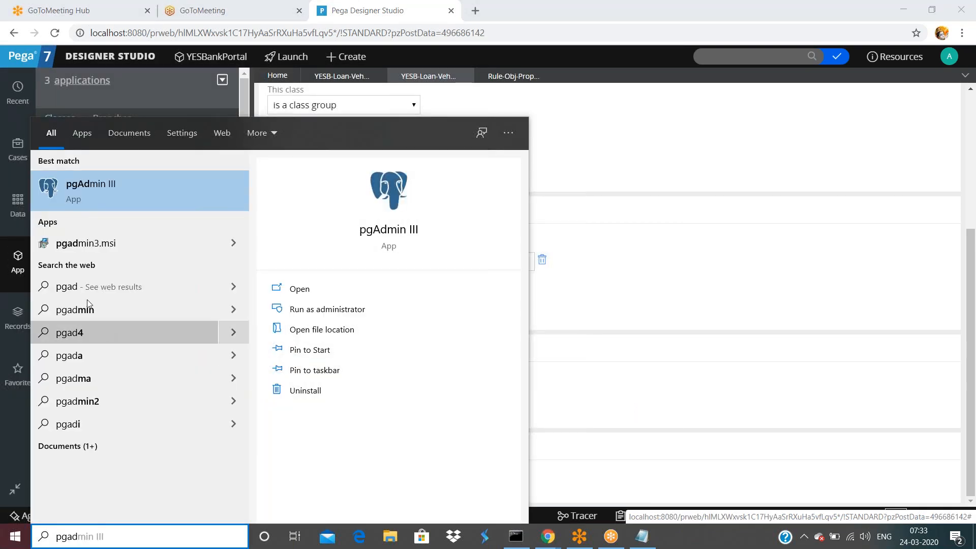
key(Escape)
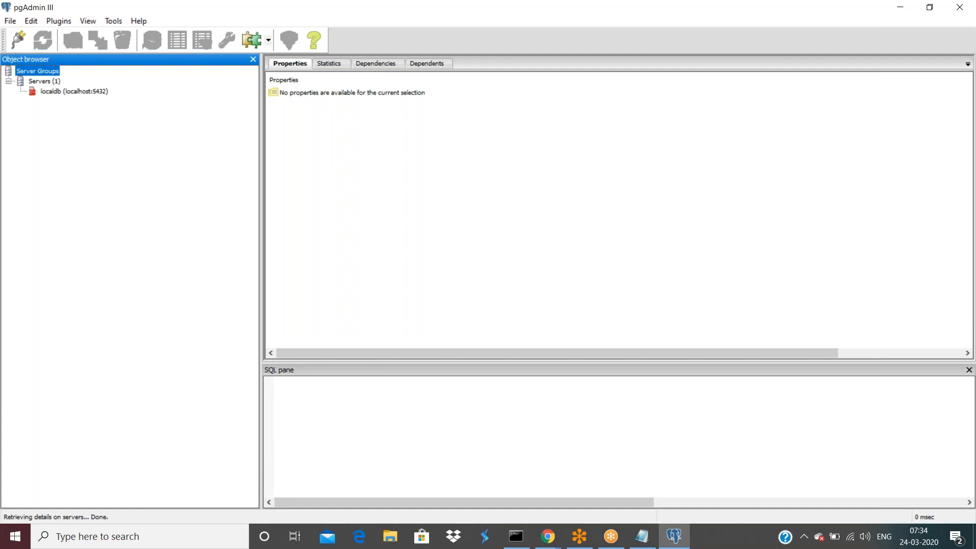
click(387, 537)
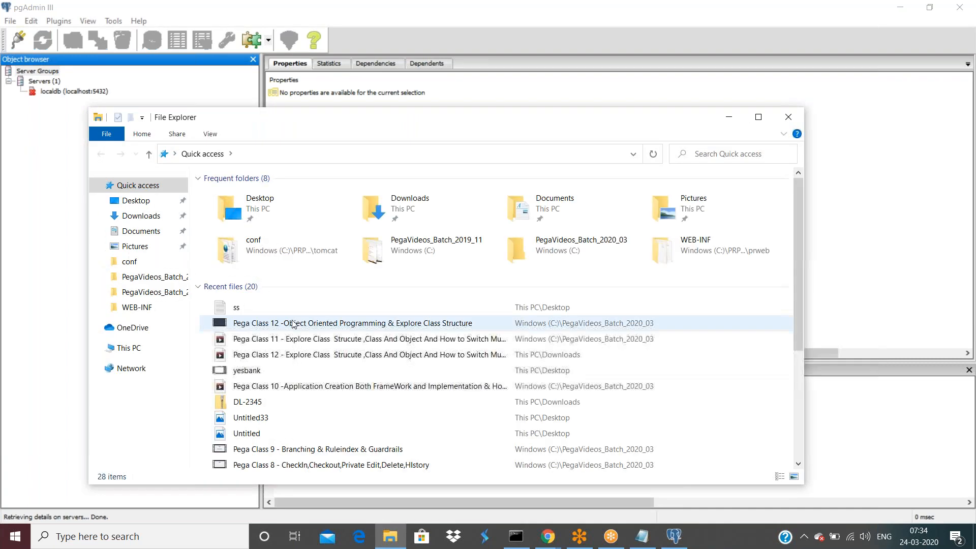
click(133, 330)
click(133, 349)
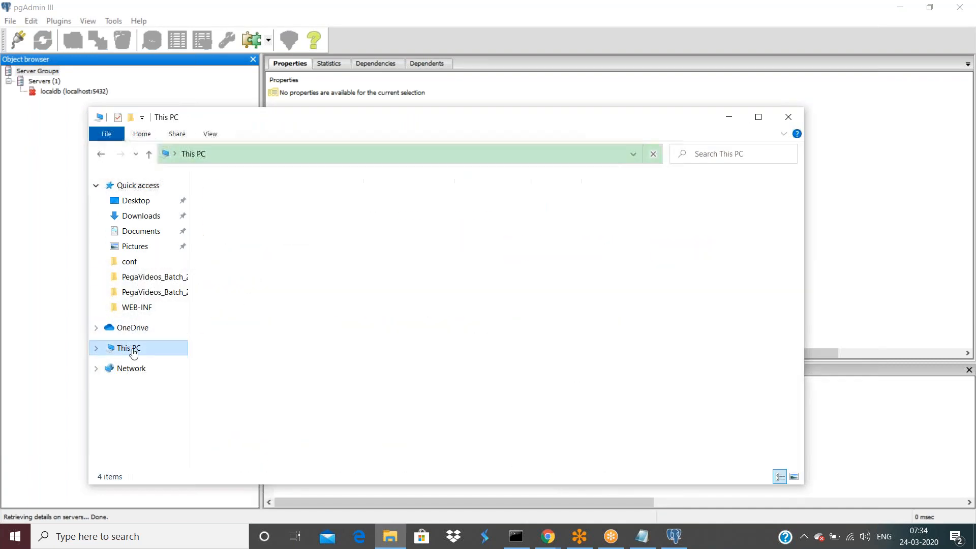
double_click(300, 324)
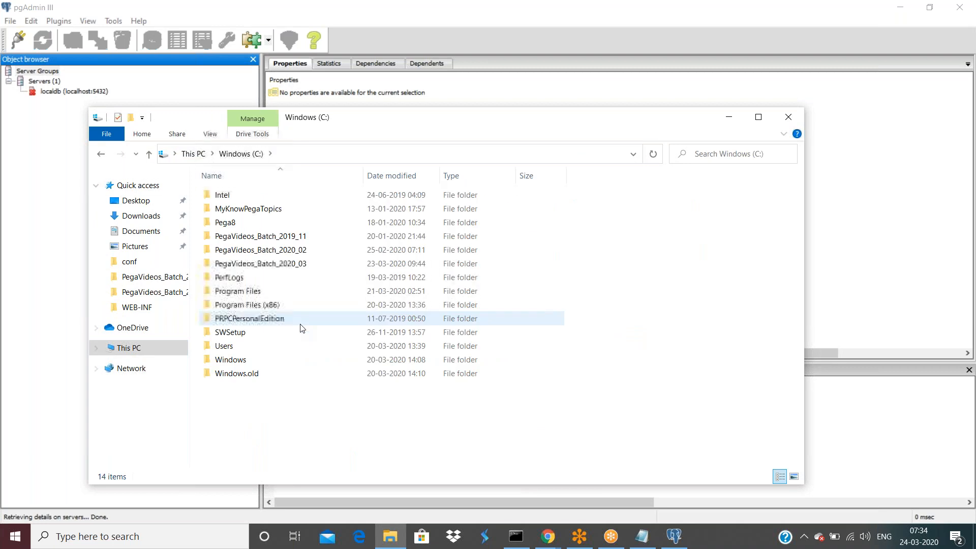
click(279, 320)
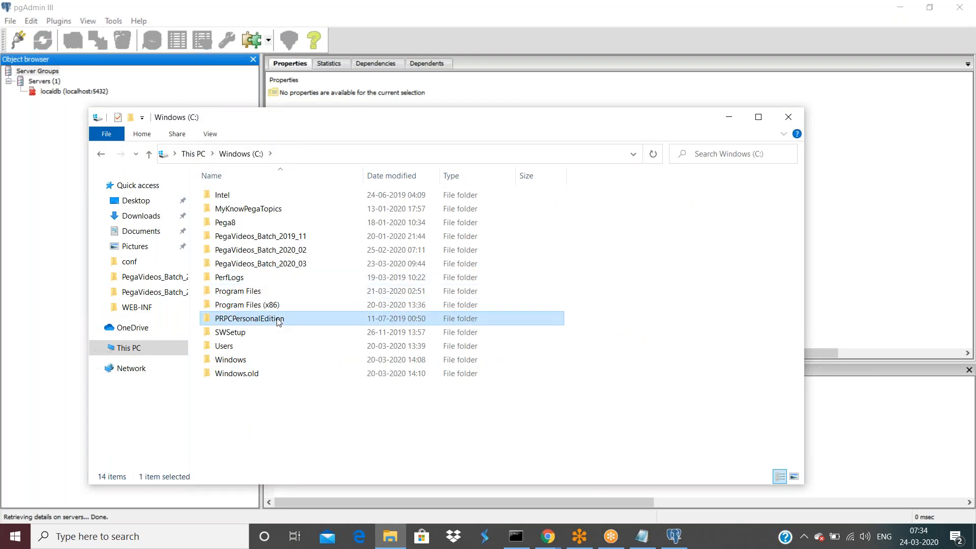
double_click(279, 320)
double_click(224, 222)
right_click(234, 318)
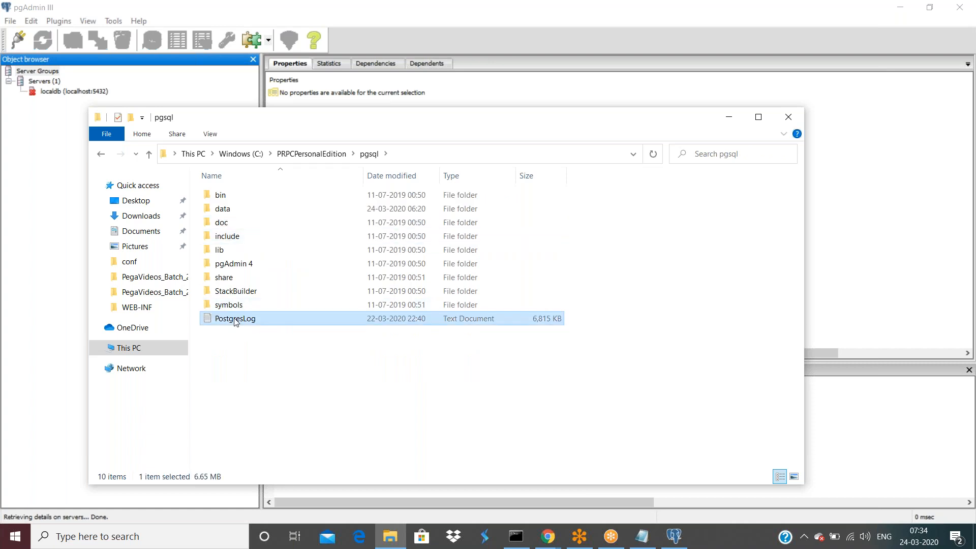
click(264, 68)
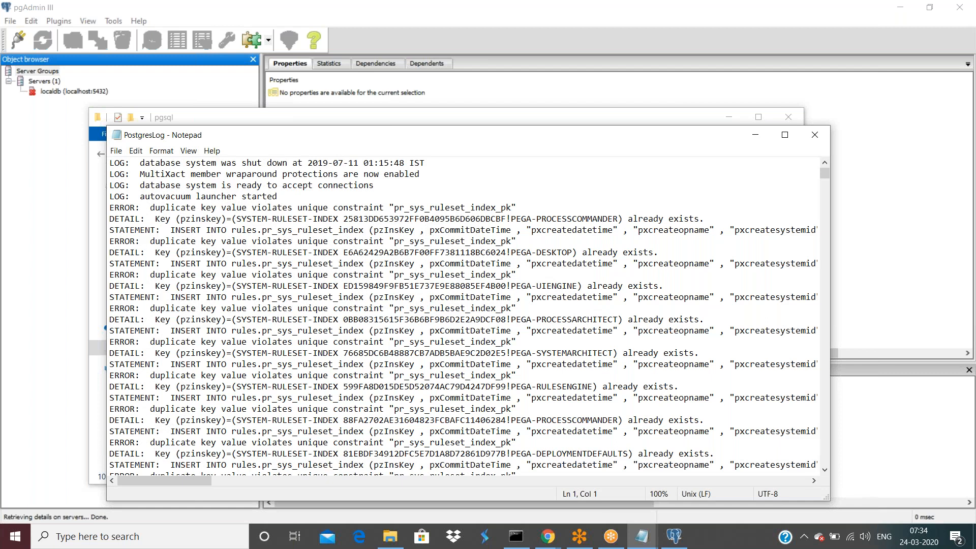
scroll(458, 315, down, 3)
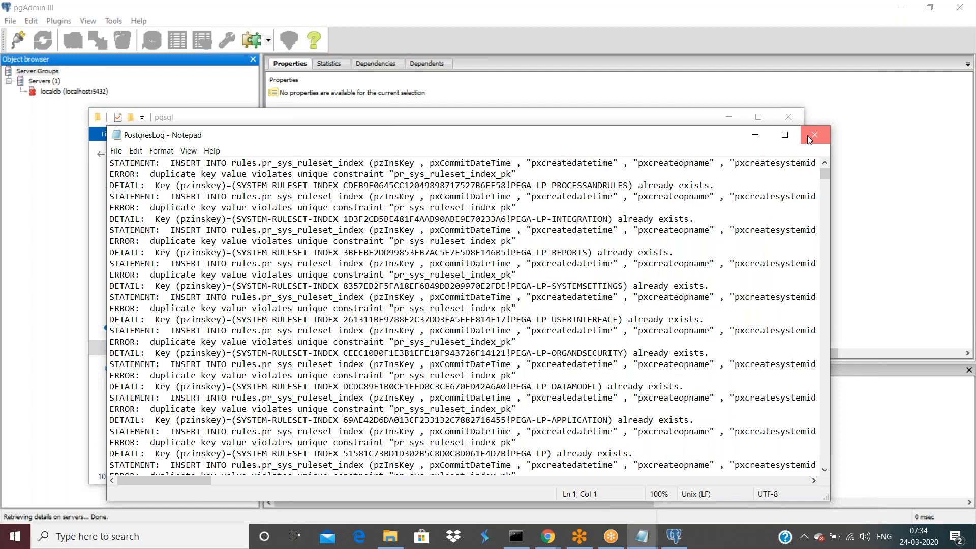
click(813, 134)
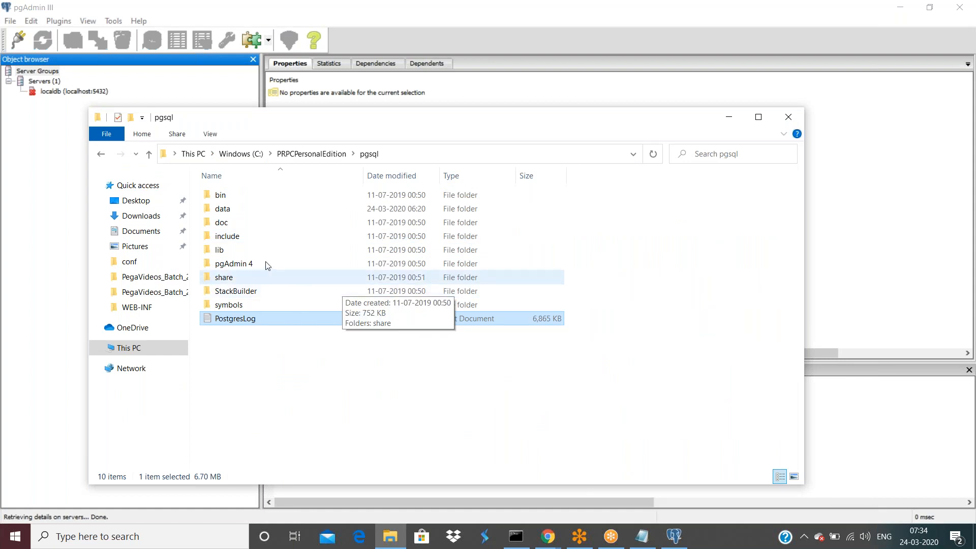
click(223, 224)
double_click(223, 223)
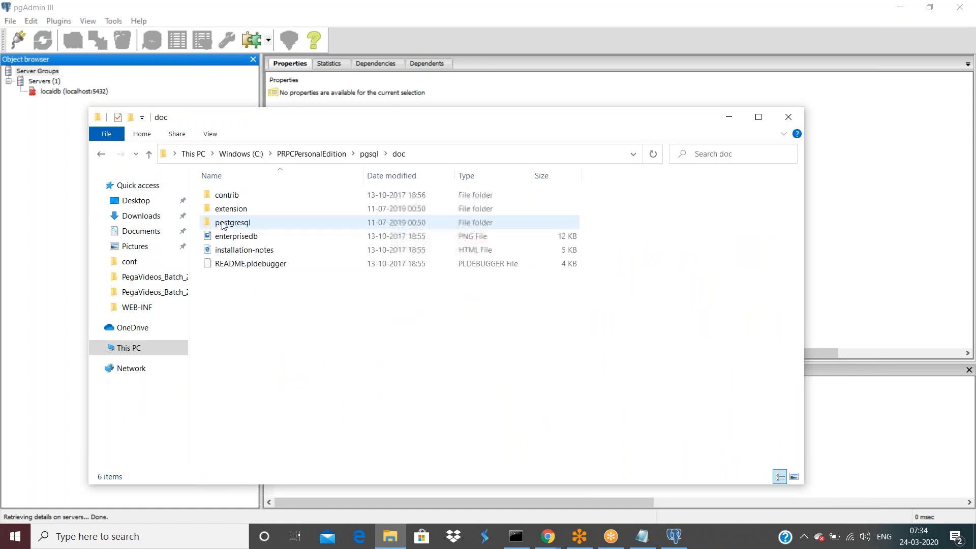
right_click(229, 264)
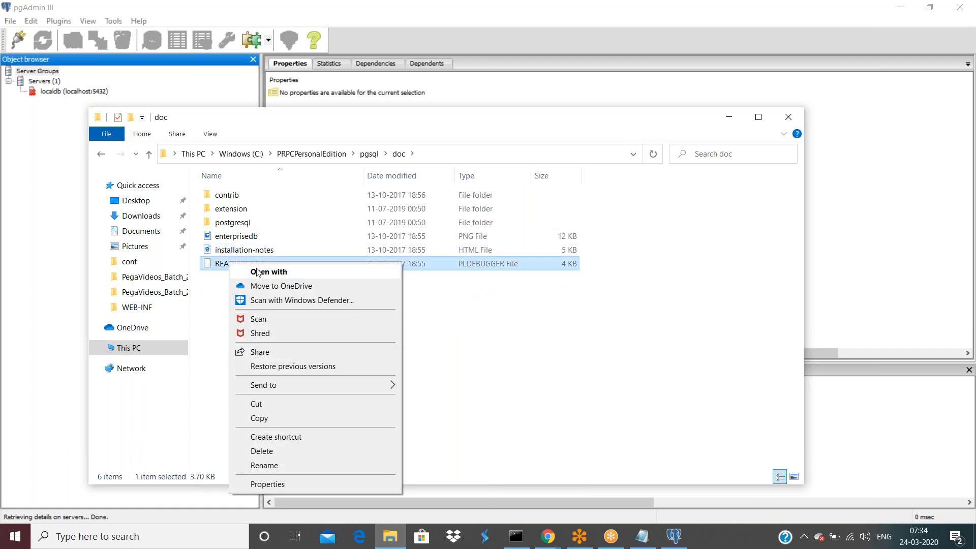
right_click(246, 249)
click(266, 258)
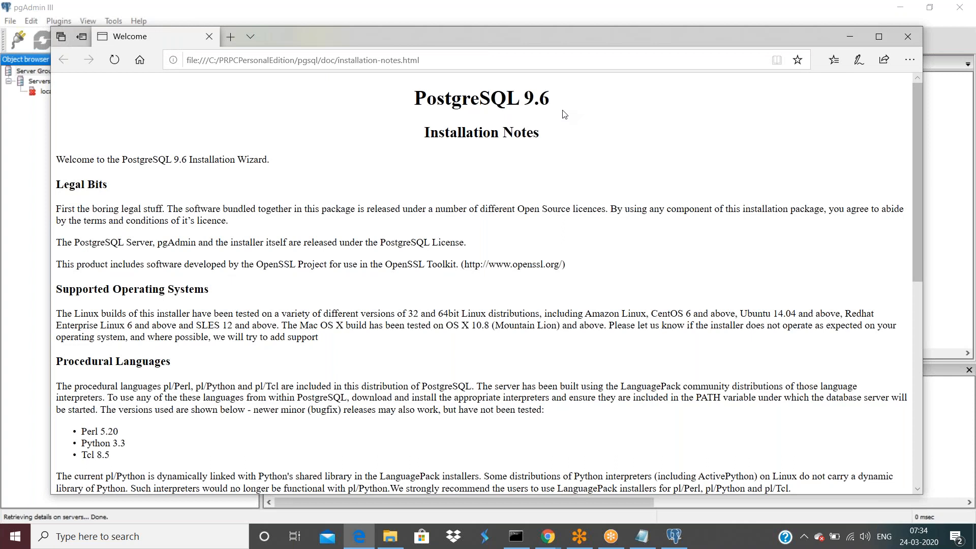
drag(670, 34, 645, 122)
click(882, 124)
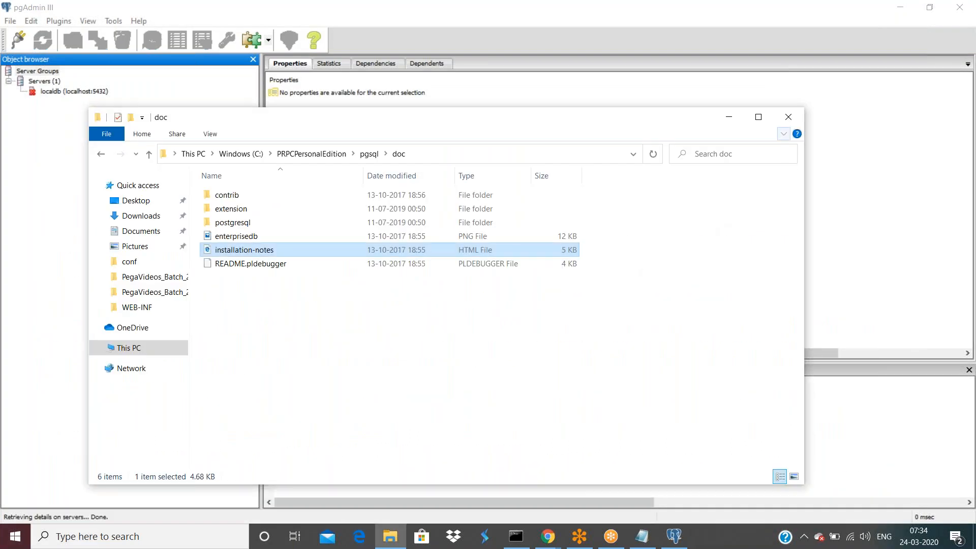
click(788, 116)
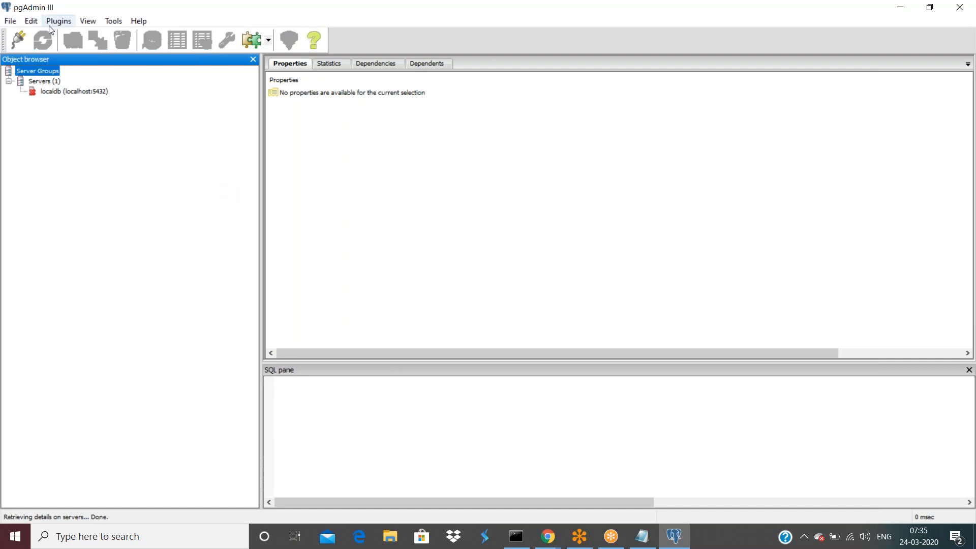
Select the localdb (localhost:5432) server to see its properties: port 5432, maintenance DB postgres, not connected.
click(53, 92)
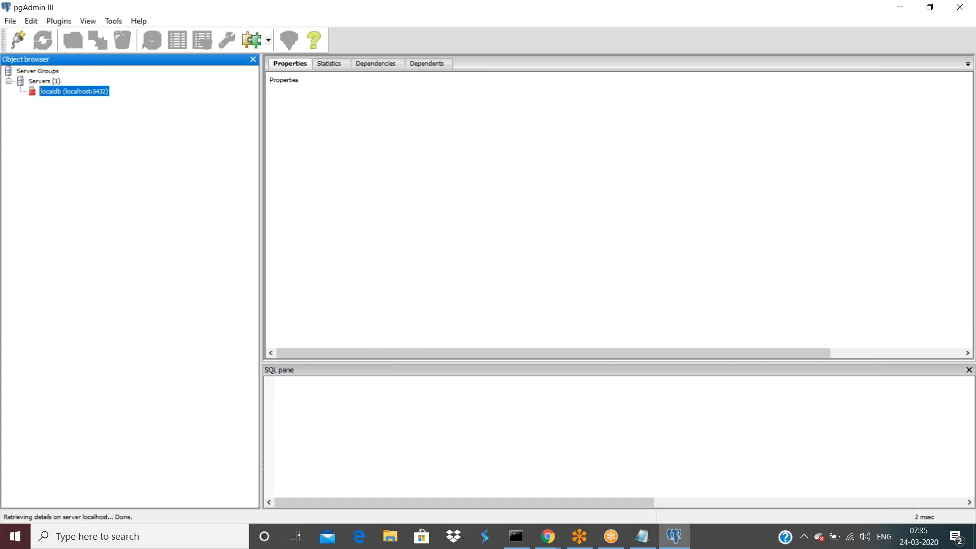
right_click(59, 91)
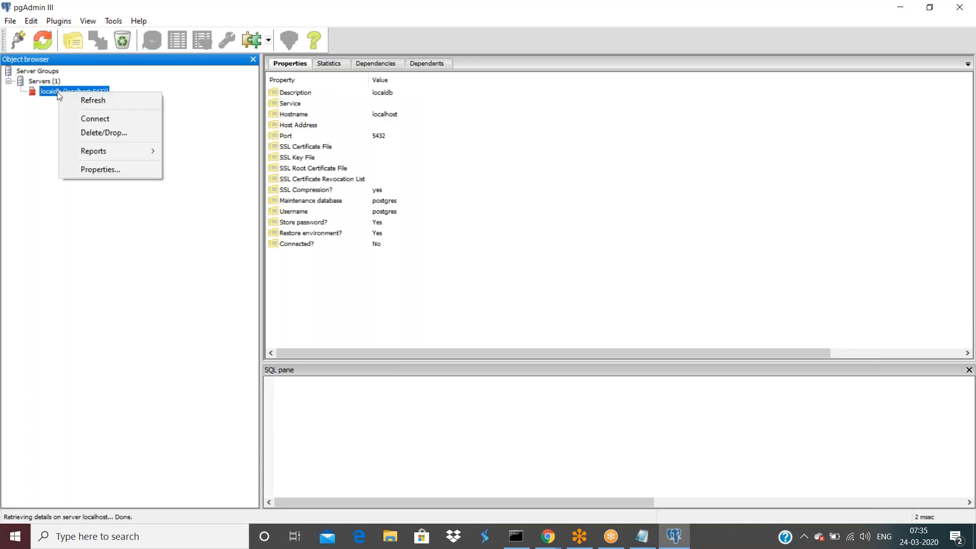
click(43, 132)
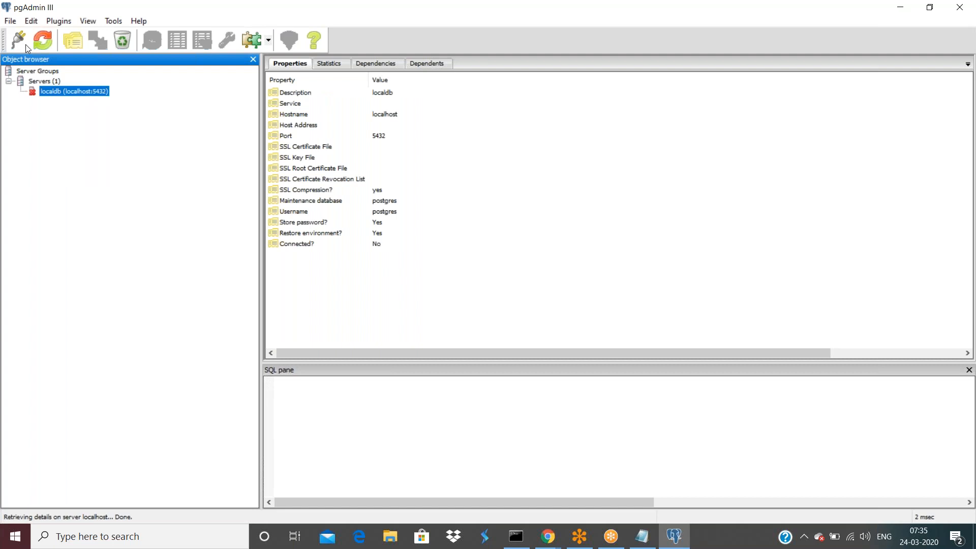
click(11, 21)
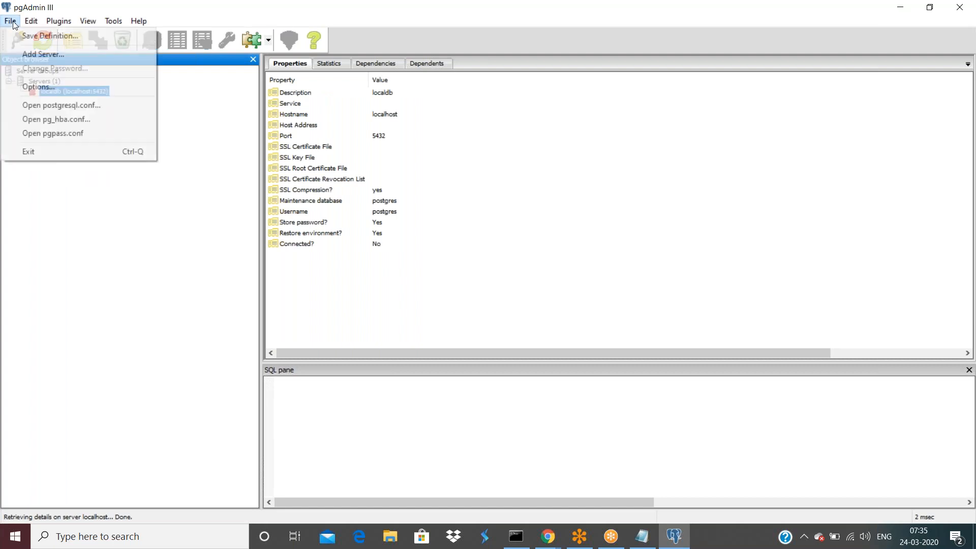
Fill in a New Server Registration named mylocalserver, host localhost, user postgres, then close it unsaved.
click(37, 53)
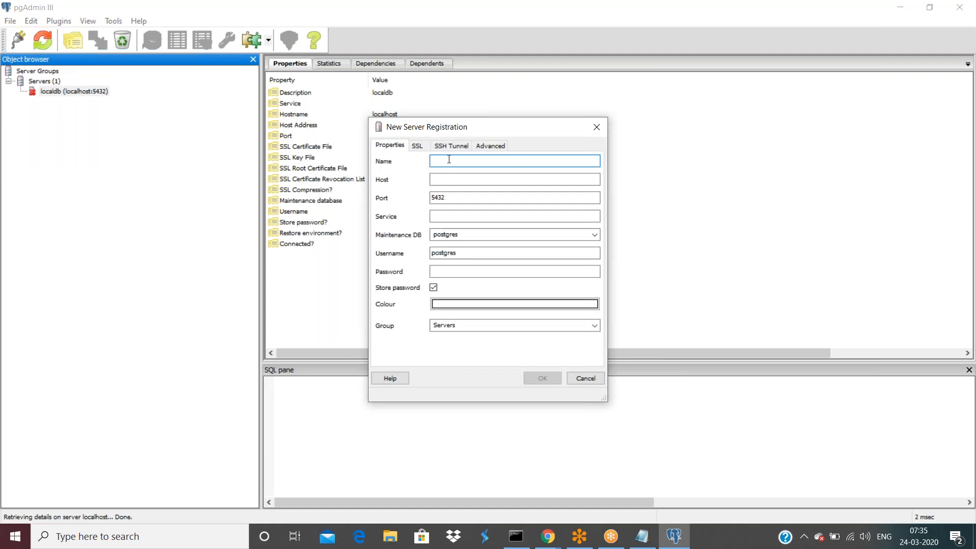
text(mylocalserver)
key(Tab)
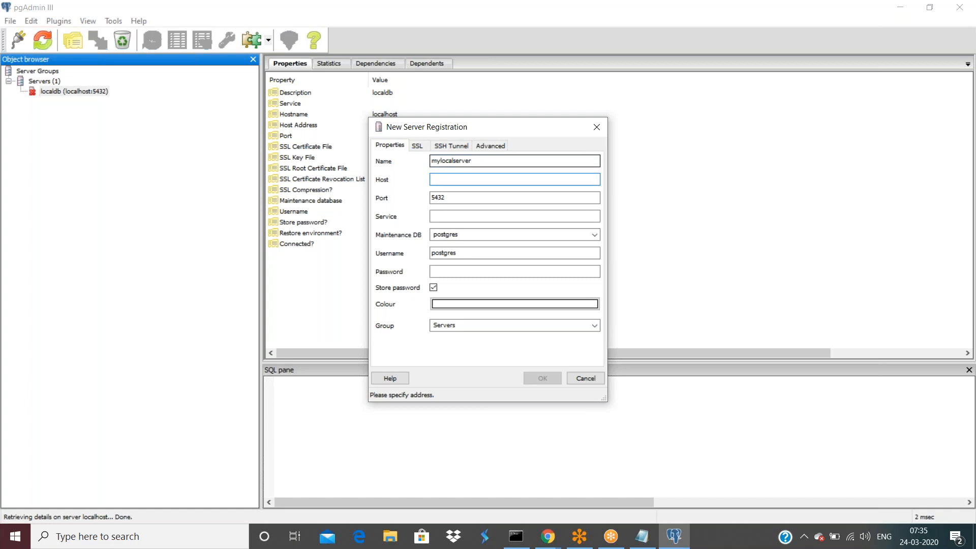
text(localhost)
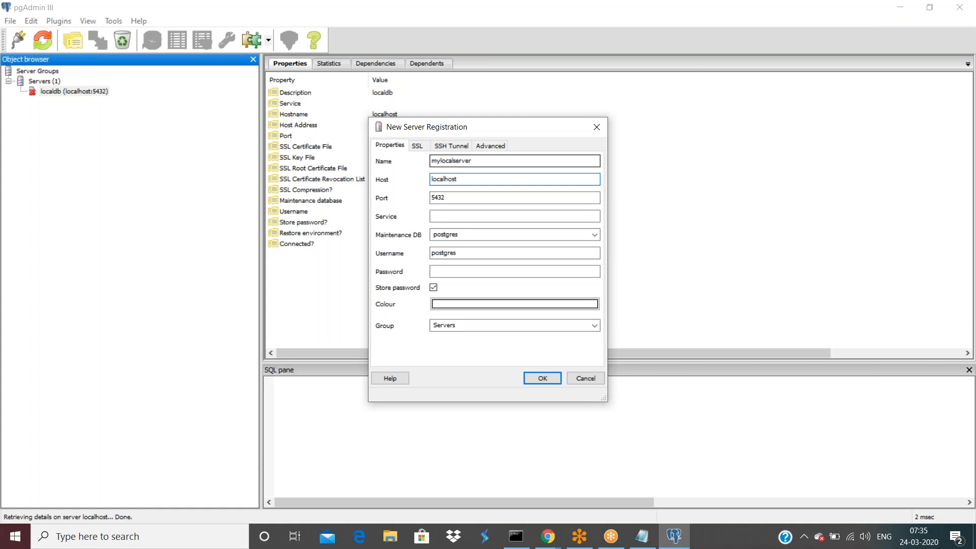
key(Tab)
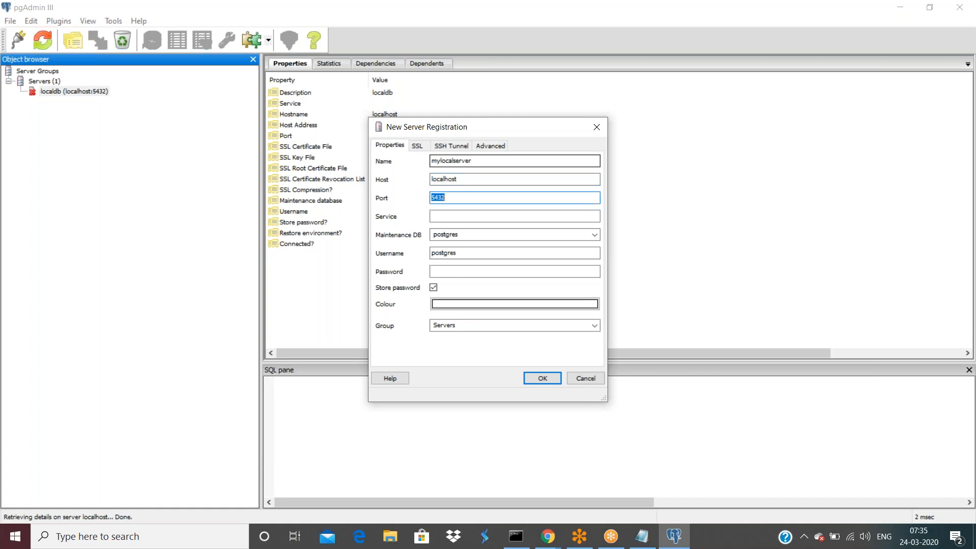
key(Tab)
key(Tab)
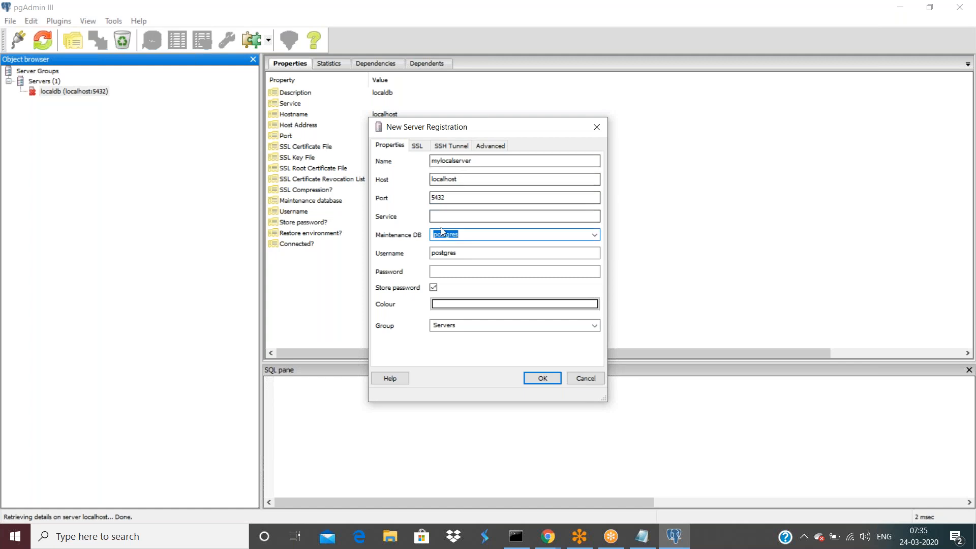
click(472, 235)
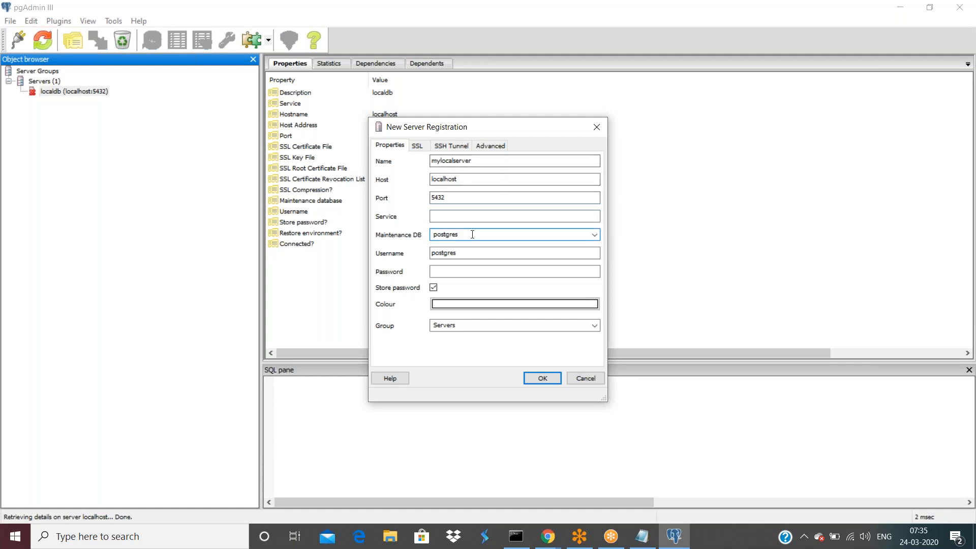
double_click(464, 253)
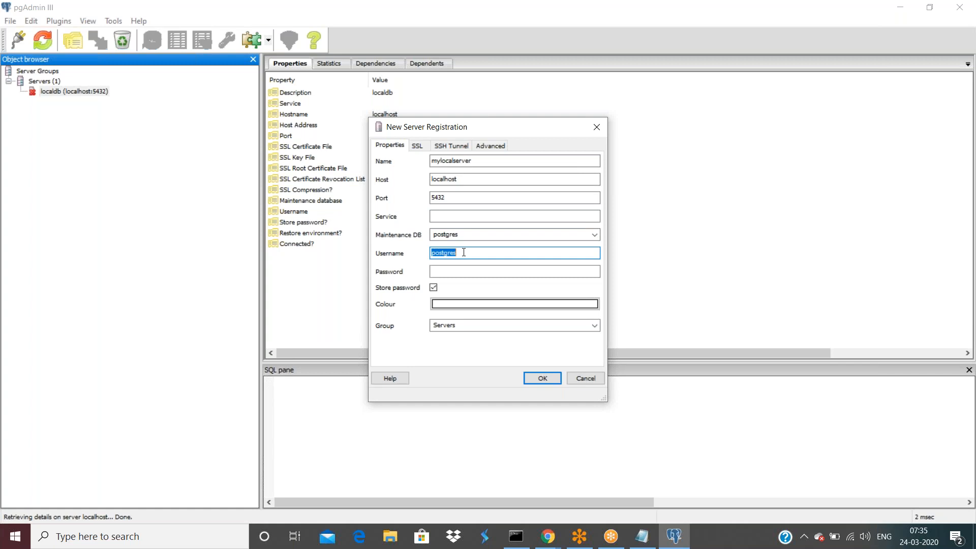
click(455, 270)
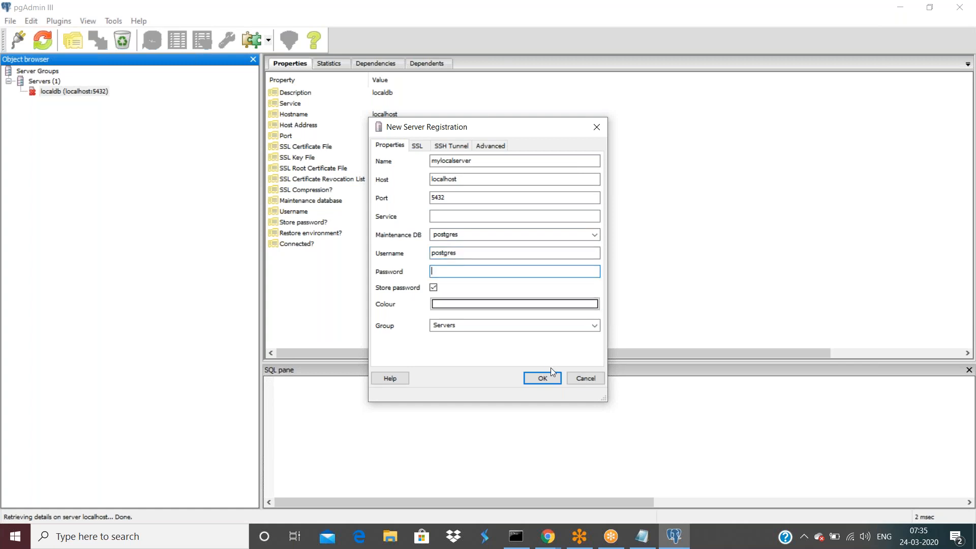
click(585, 378)
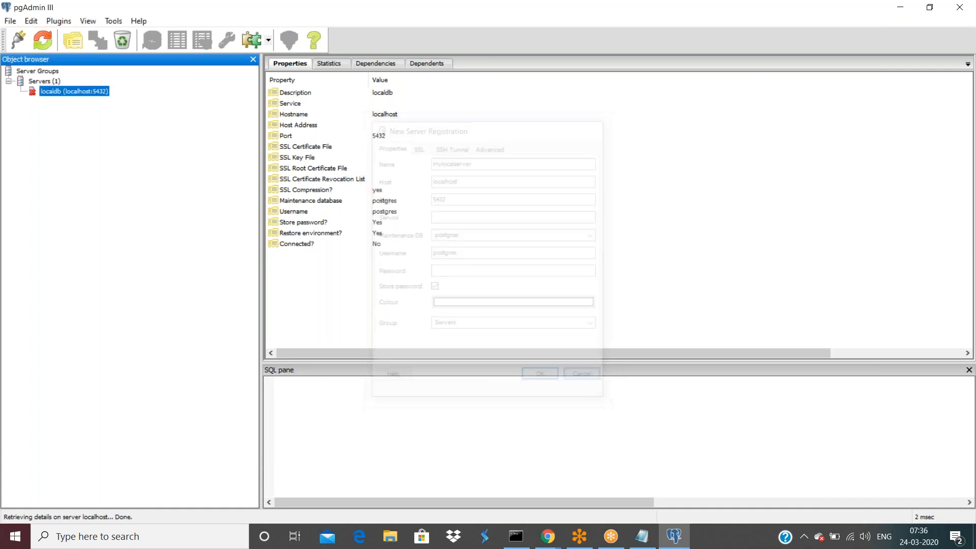
Connect to localdb to list the bankofamerica and postgres databases, then bring File Explorer forward.
right_click(60, 92)
click(93, 120)
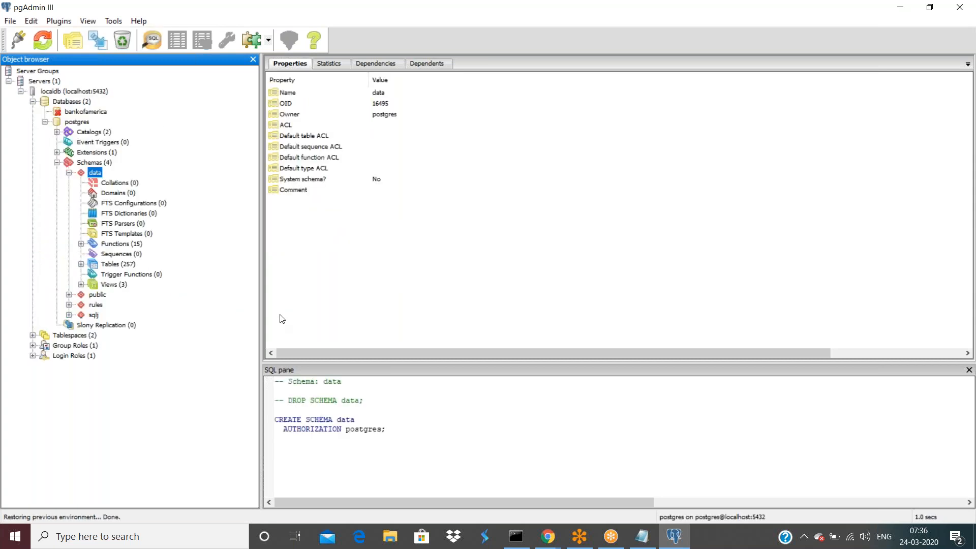
click(69, 172)
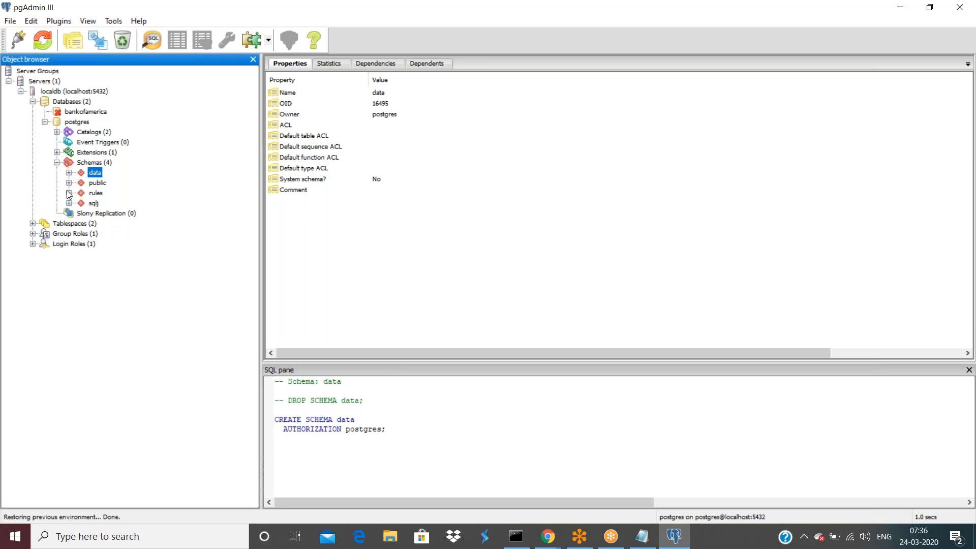
click(390, 535)
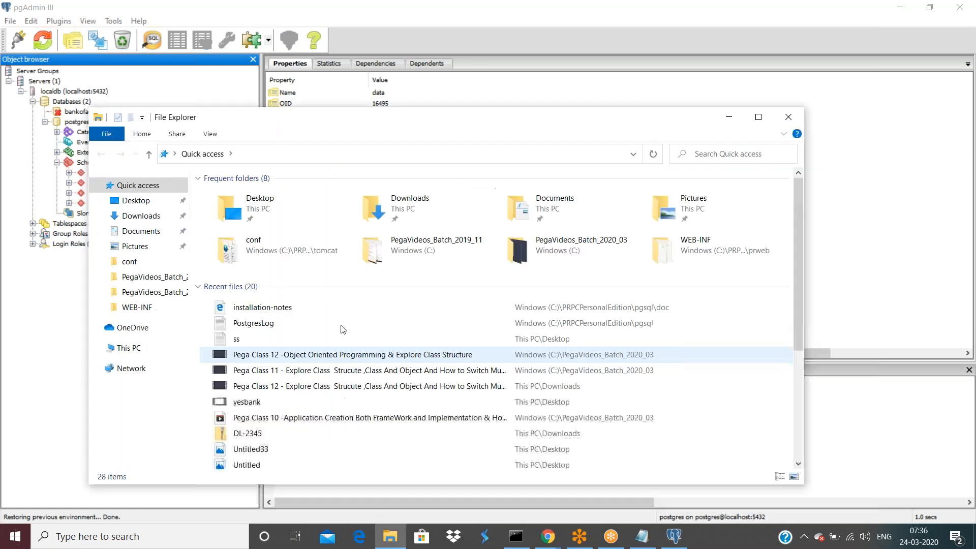
Browse from Downloads into the pega software data folder holding pega.dump and sqlj.dump.
click(141, 215)
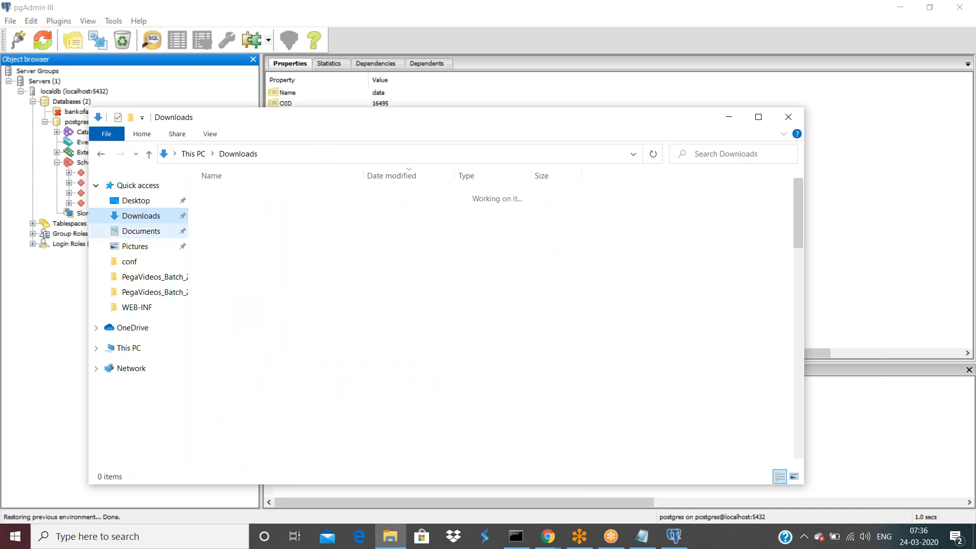
scroll(286, 328, down, 5)
scroll(285, 328, down, 12)
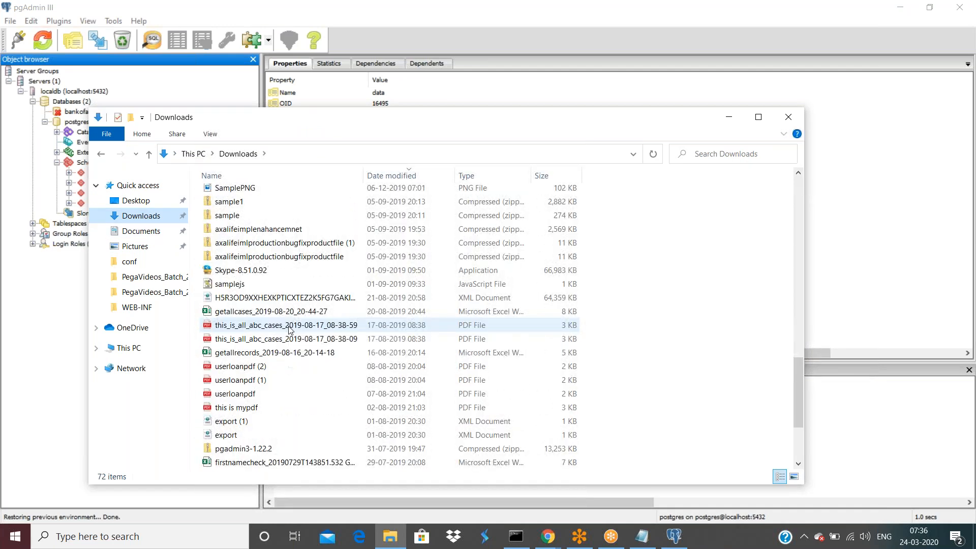
scroll(288, 329, down, 2)
click(255, 461)
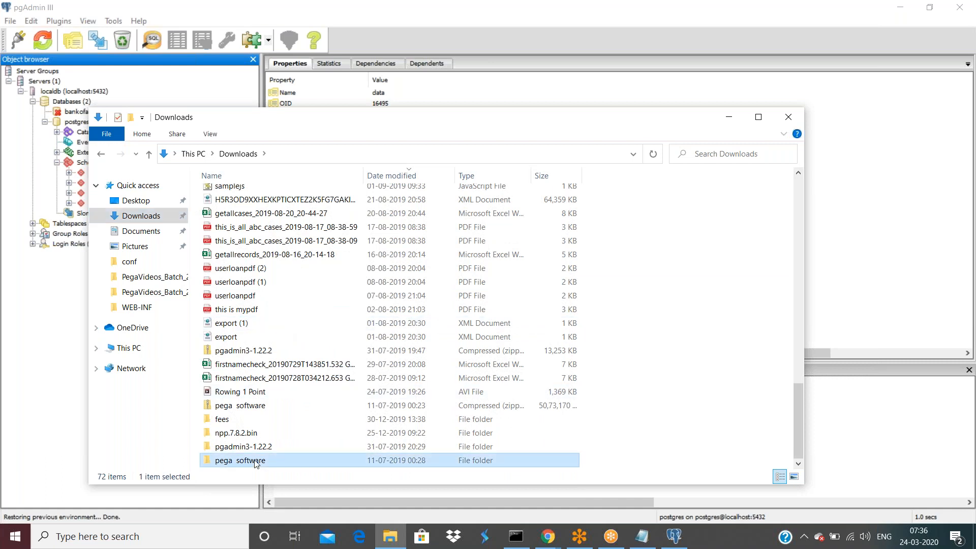
double_click(254, 463)
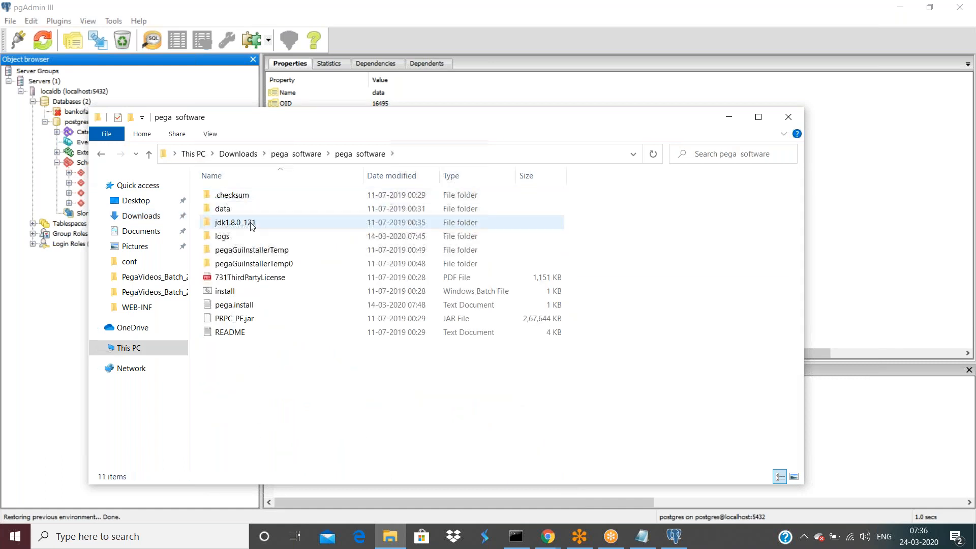
double_click(224, 209)
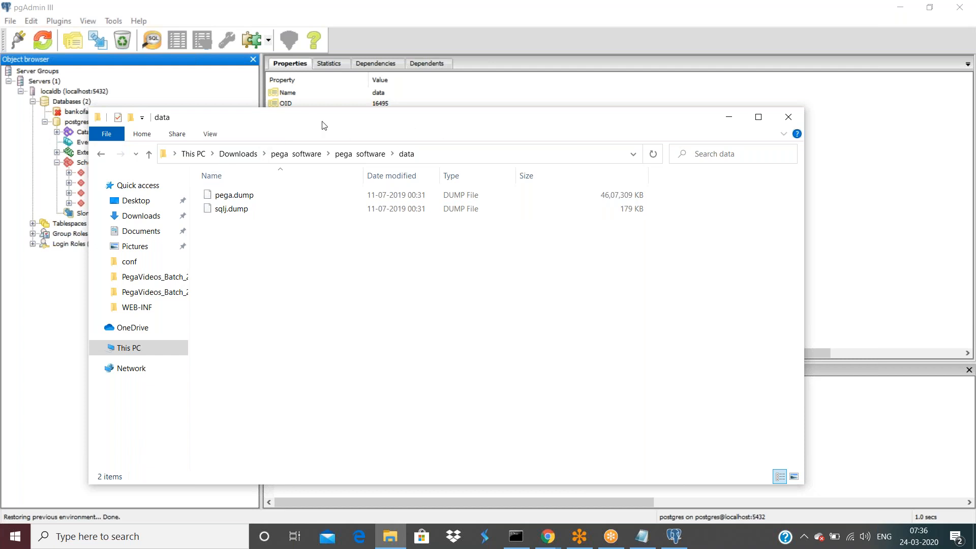
drag(323, 125, 500, 127)
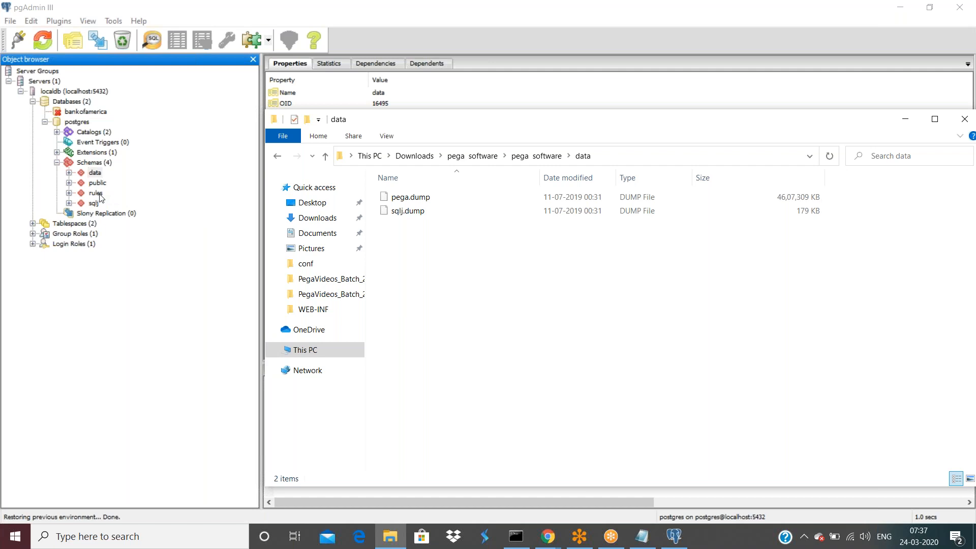
right_click(411, 210)
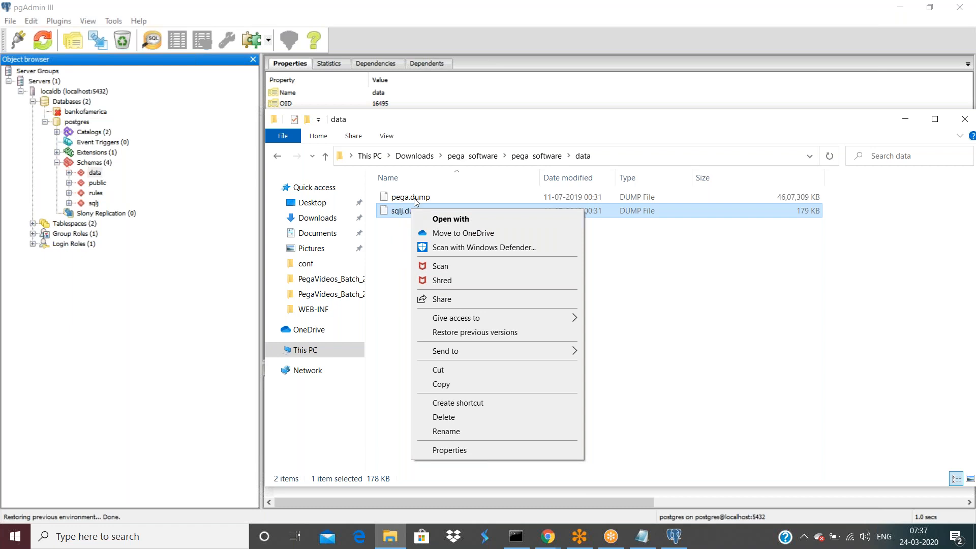
Dismiss the sqlj.dump context menu, leaving both dump files visible.
click(772, 316)
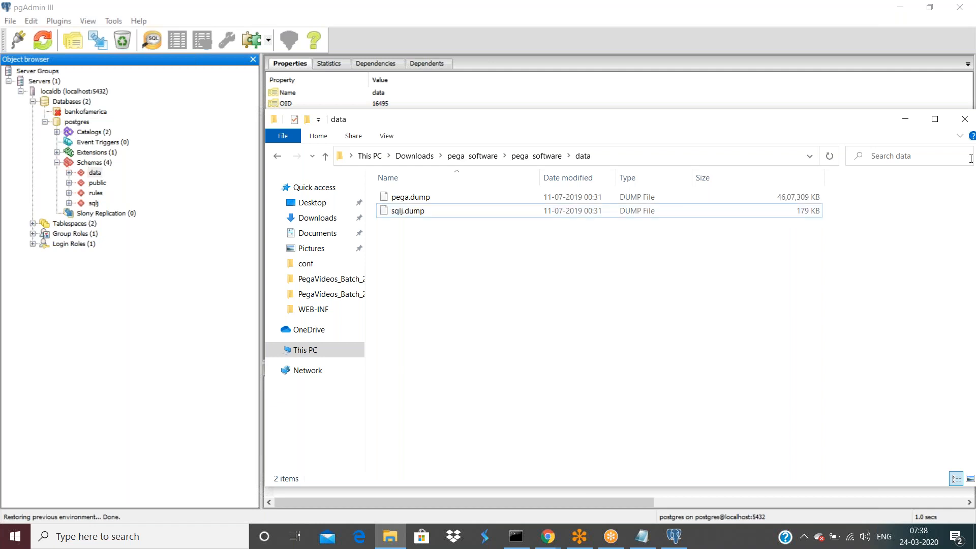
Close File Explorer and expand the data, sqlj and rules schemas, browsing sqlj's five tables.
click(966, 123)
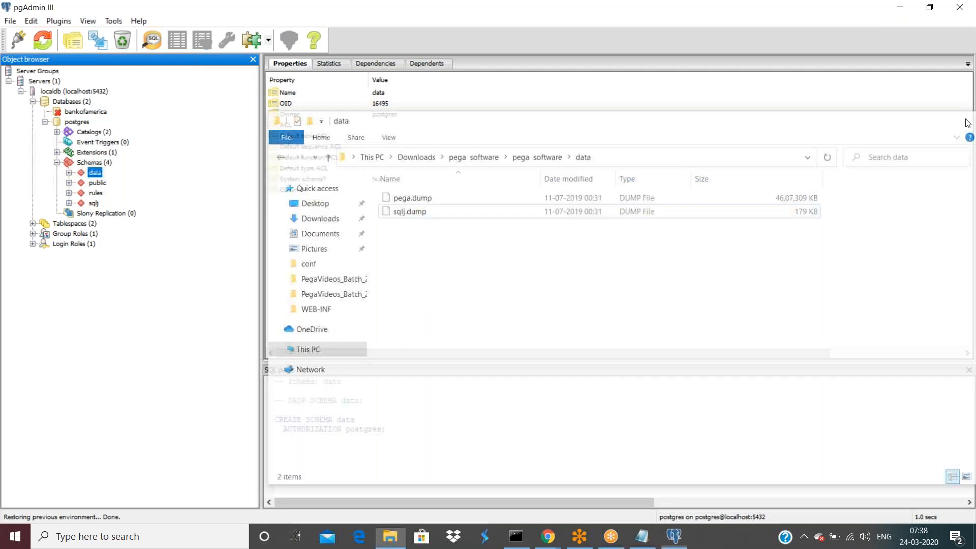
click(69, 172)
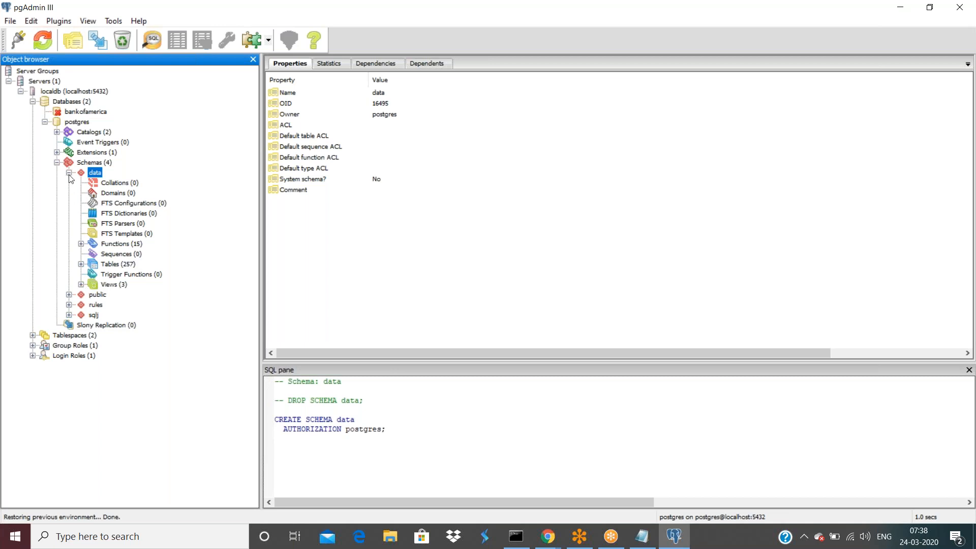
click(68, 315)
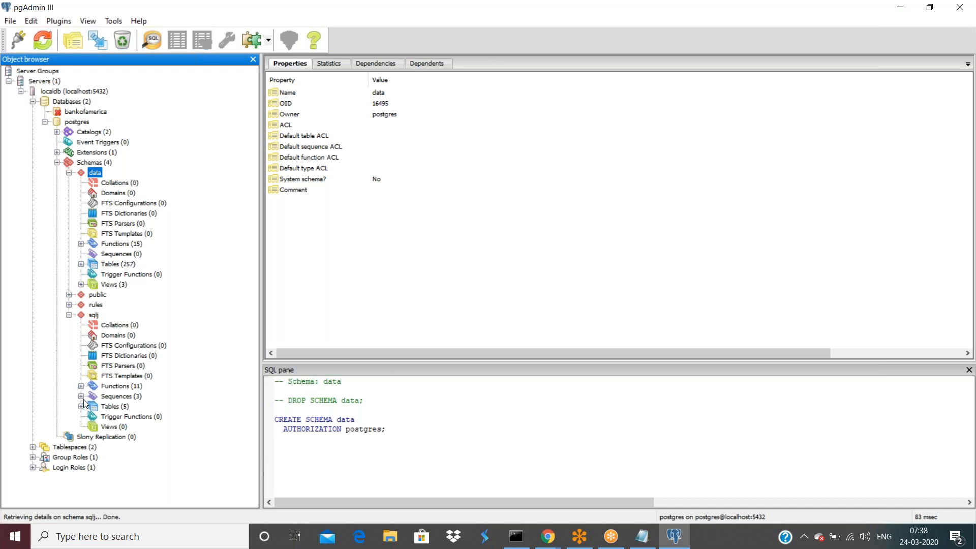
click(82, 407)
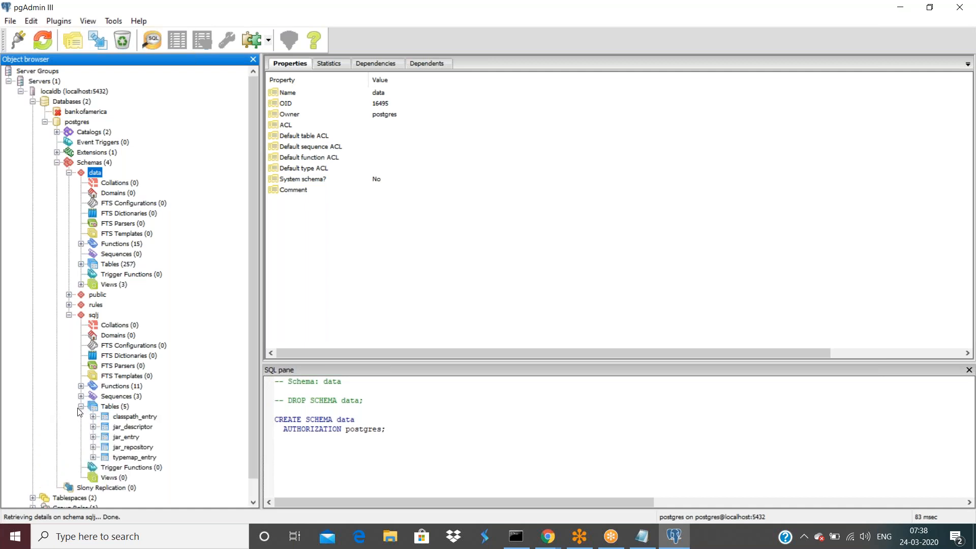
click(81, 406)
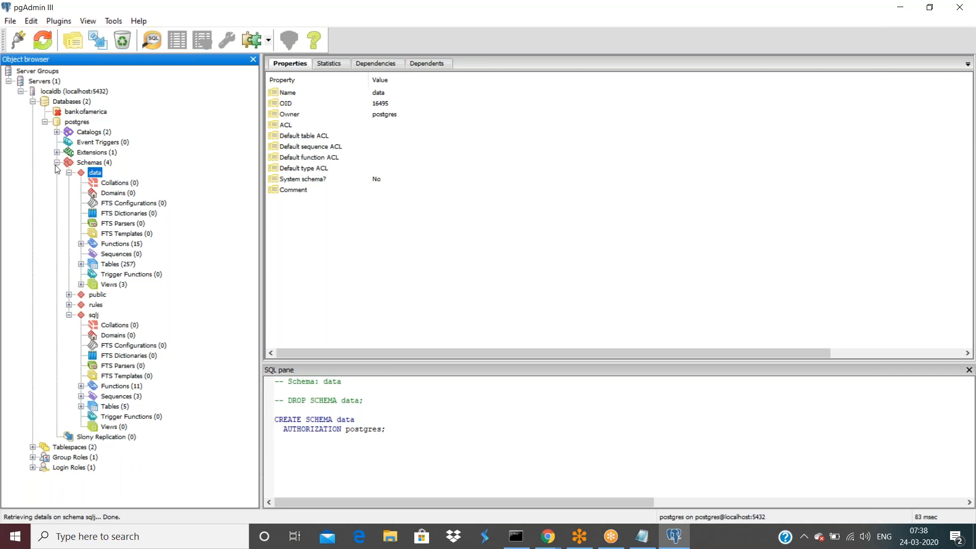
click(69, 315)
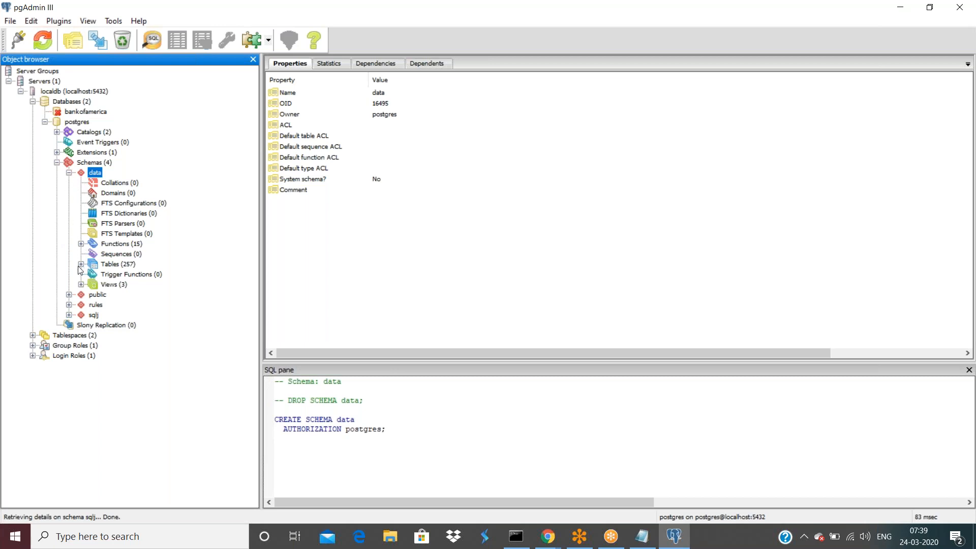
click(69, 304)
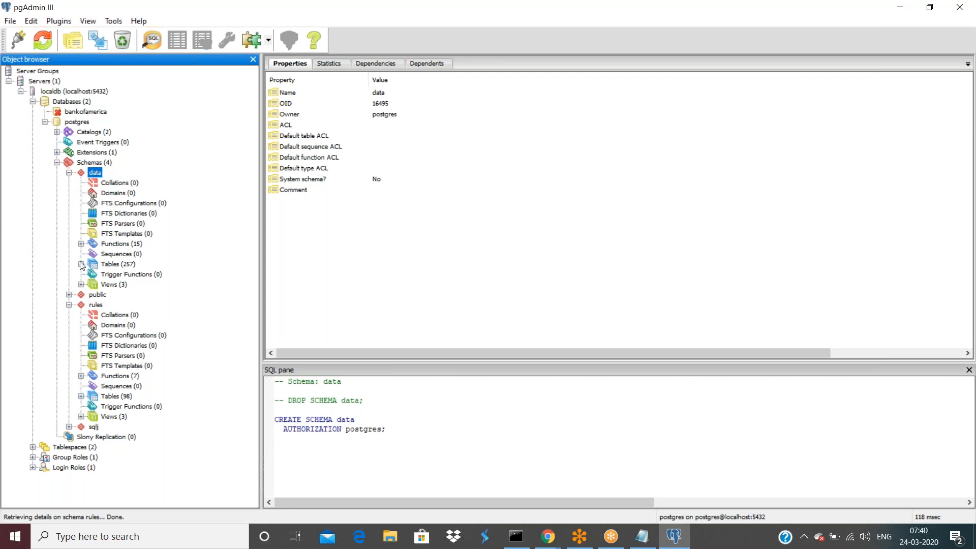
Bring the Chrome class-mapping results window forward, then minimize it to reveal pgAdmin.
scroll(80, 267, down, 4)
scroll(80, 267, down, 3)
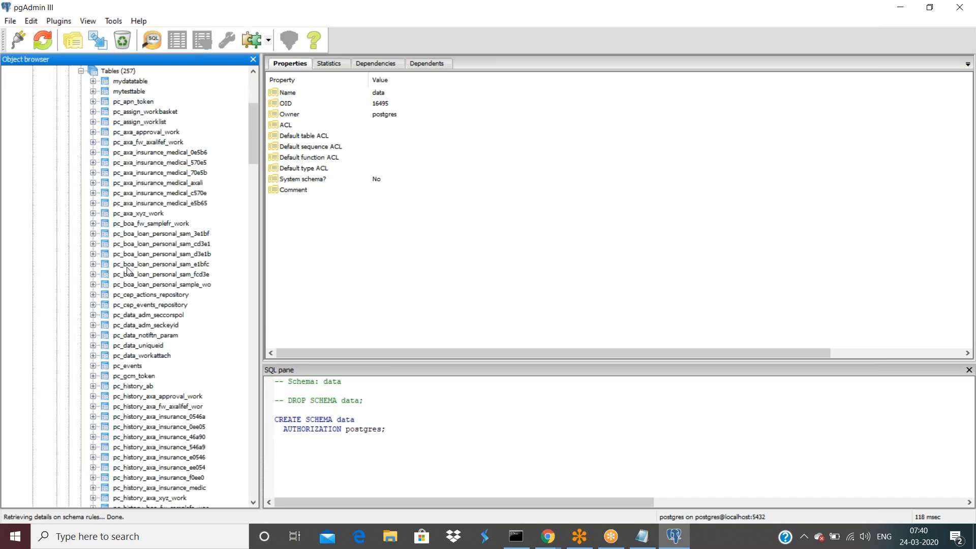
scroll(133, 277, down, 20)
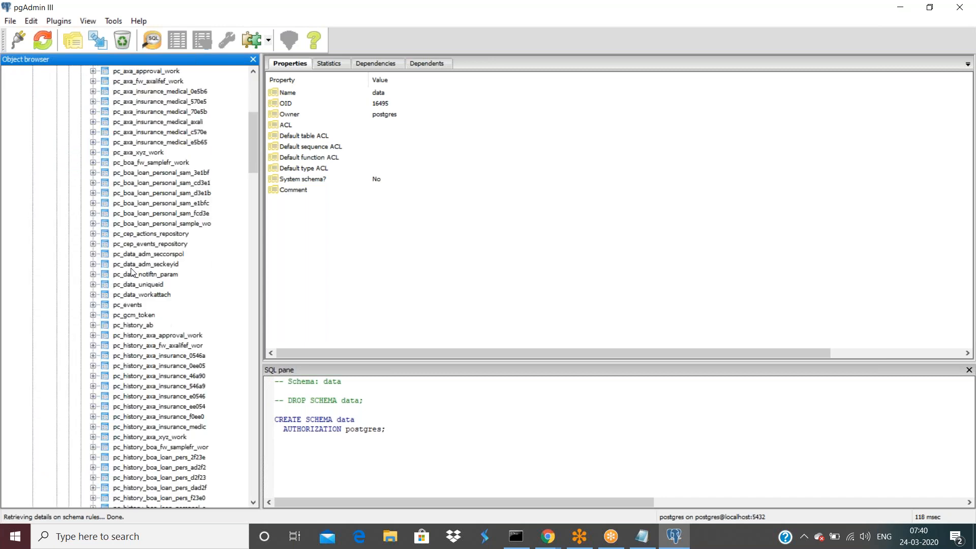
scroll(141, 296, down, 6)
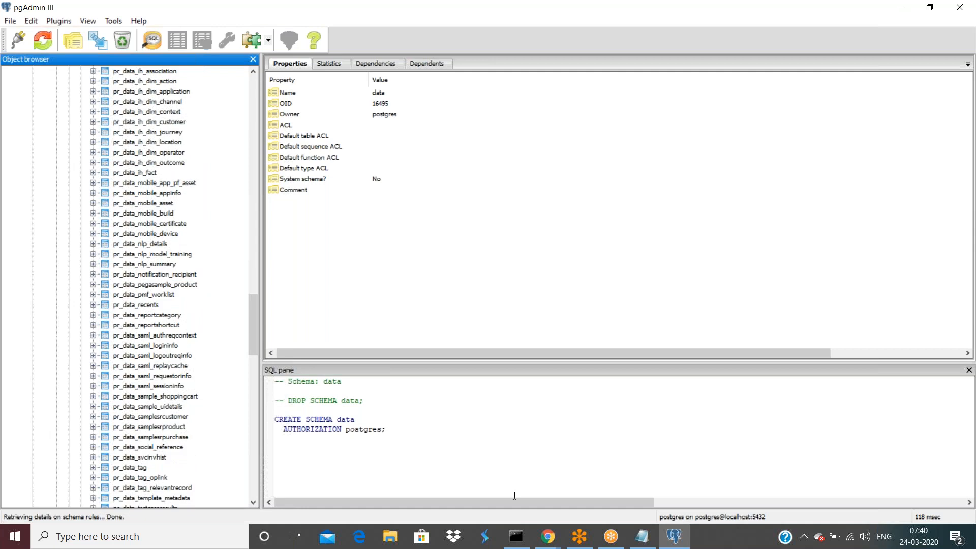
mouse_move(545, 543)
click(589, 506)
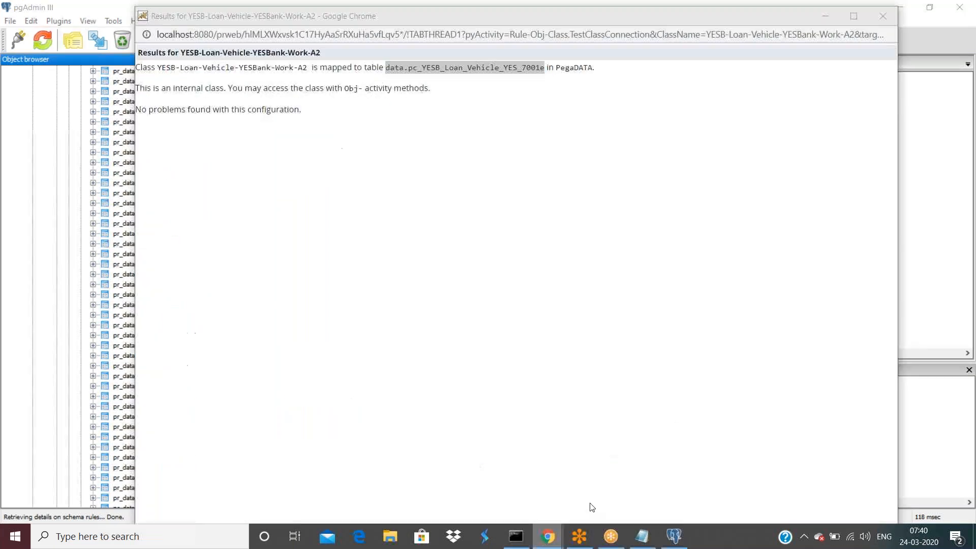
click(414, 72)
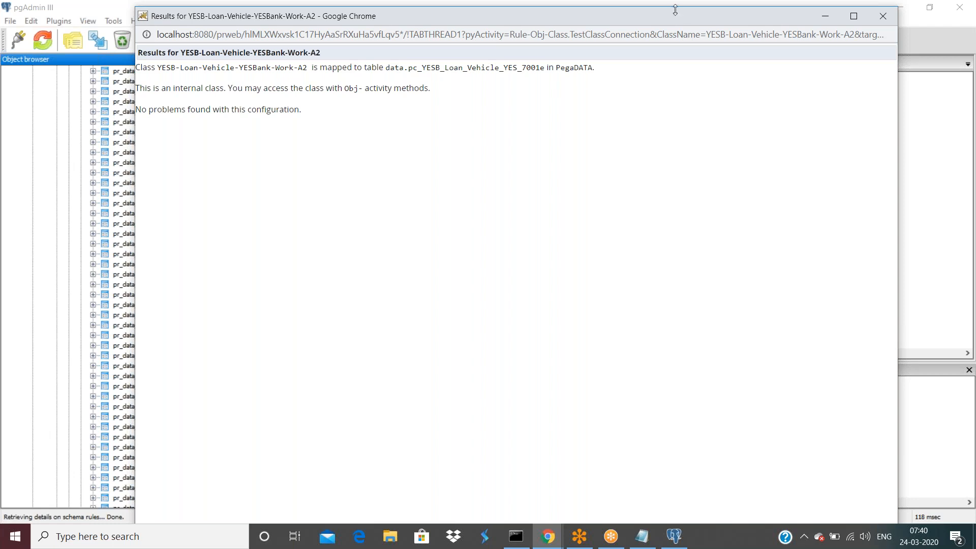
drag(673, 16, 669, 94)
click(817, 95)
Select table pc_yesb_loan_vehicle_yes_7001e to show its pzinskey primary key and CREATE TABLE script.
scroll(157, 297, up, 15)
scroll(157, 297, up, 5)
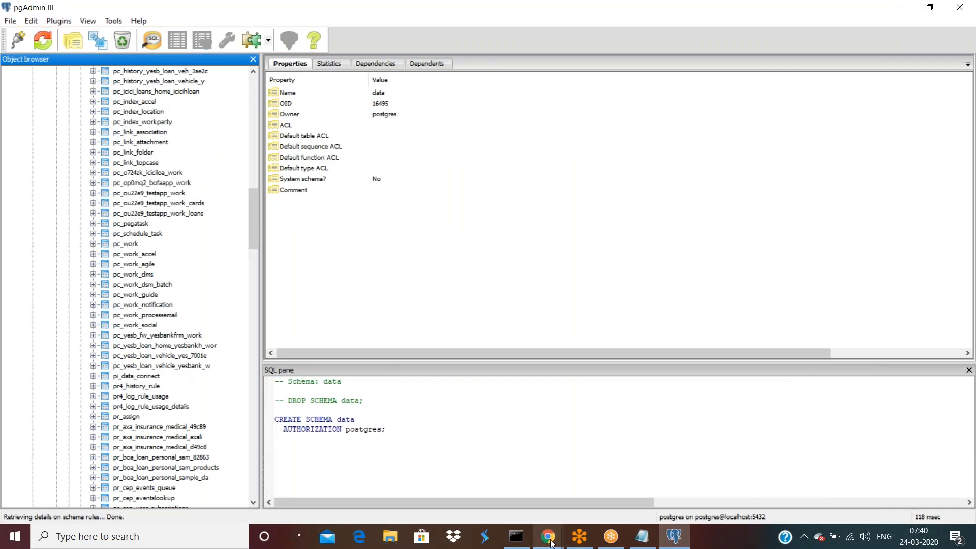
mouse_move(547, 536)
click(579, 451)
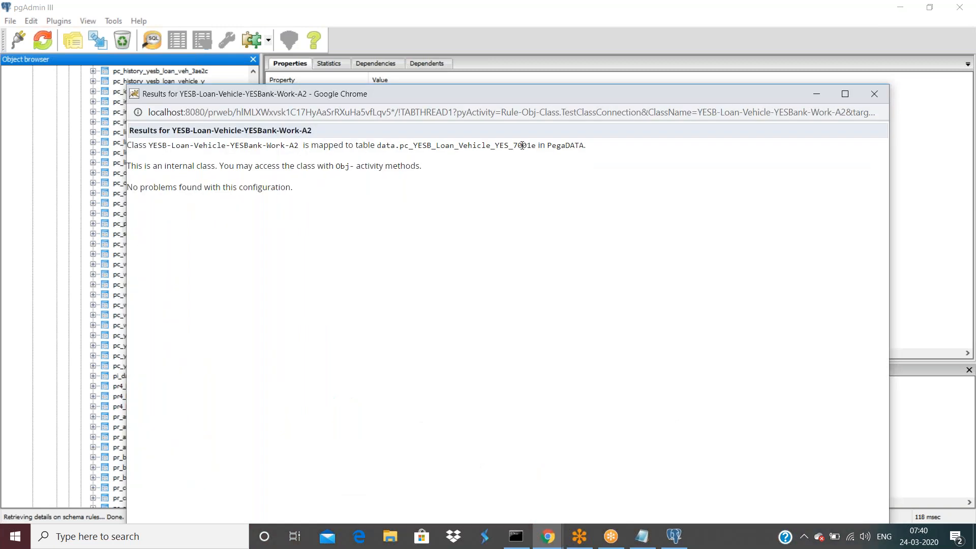
click(816, 95)
click(183, 356)
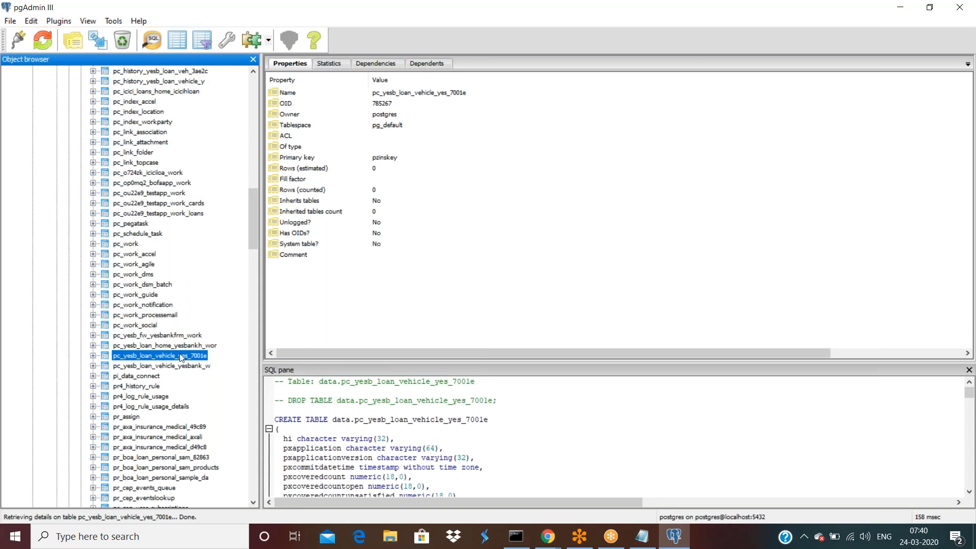
View the top 100 rows of pc_yesb_loan_vehicle_yes_7001e and scroll right to the pzinskey column.
right_click(117, 359)
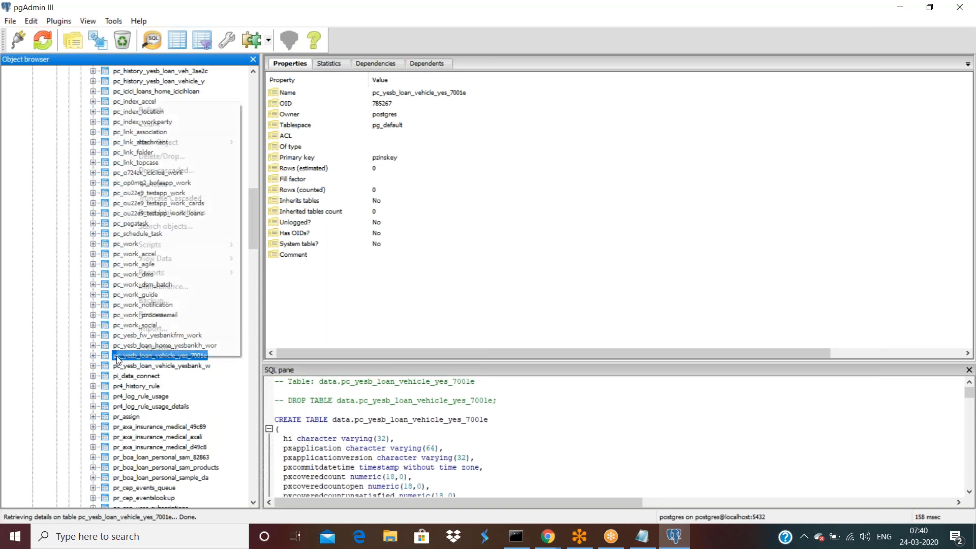
mouse_move(203, 258)
click(294, 258)
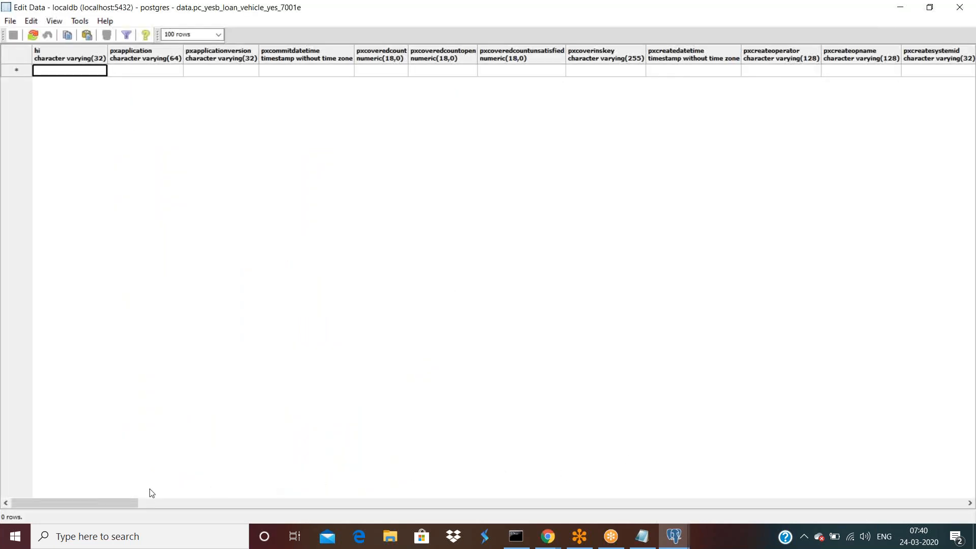
drag(101, 497, 76, 546)
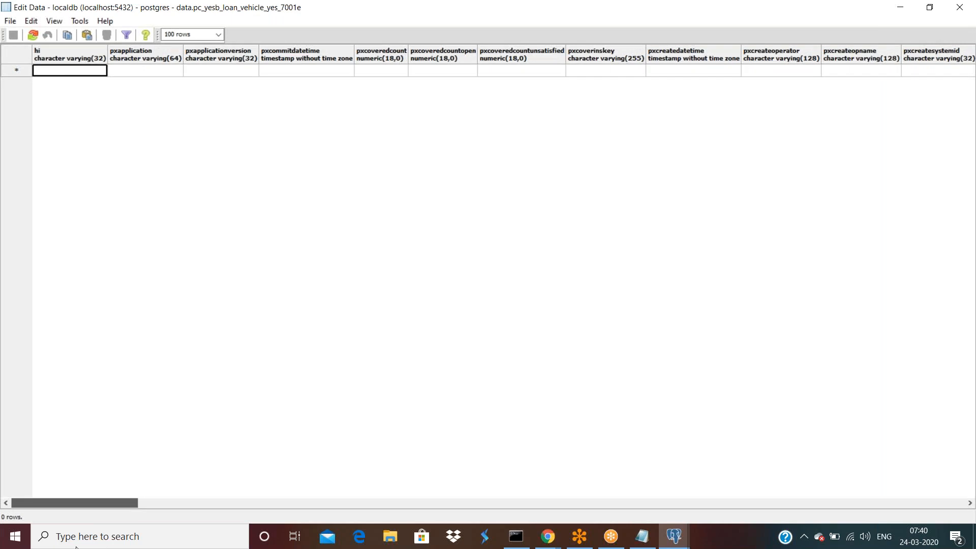
drag(89, 546, 910, 546)
Back in Designer Studio, view the YESB-Loan-Vehicle-YESBank-A1 class in the data designer.
mouse_move(548, 536)
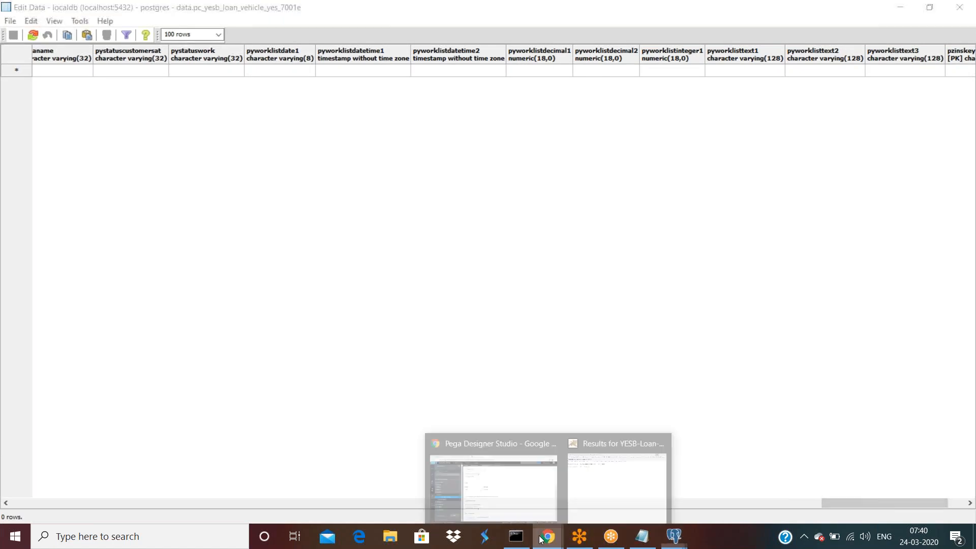
click(497, 500)
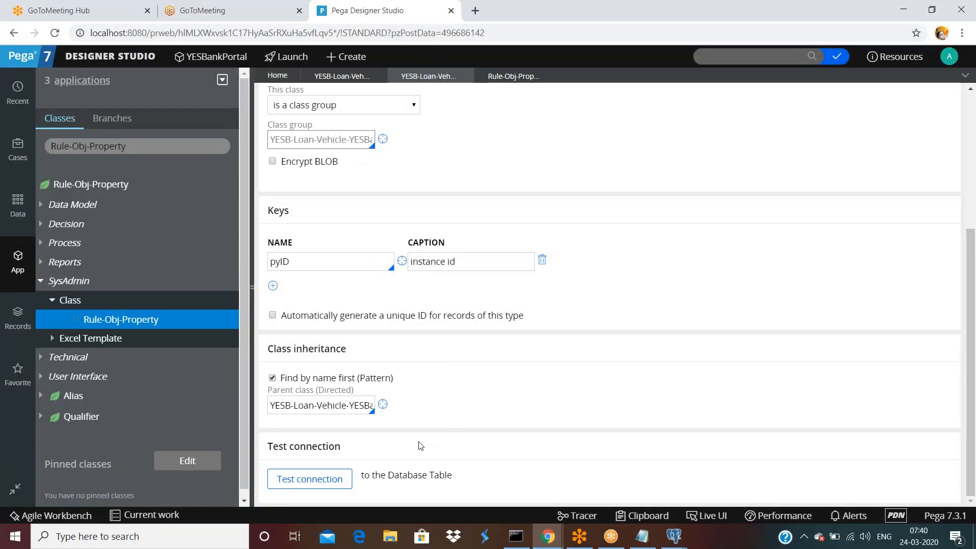
scroll(421, 446, up, 4)
scroll(420, 446, down, 4)
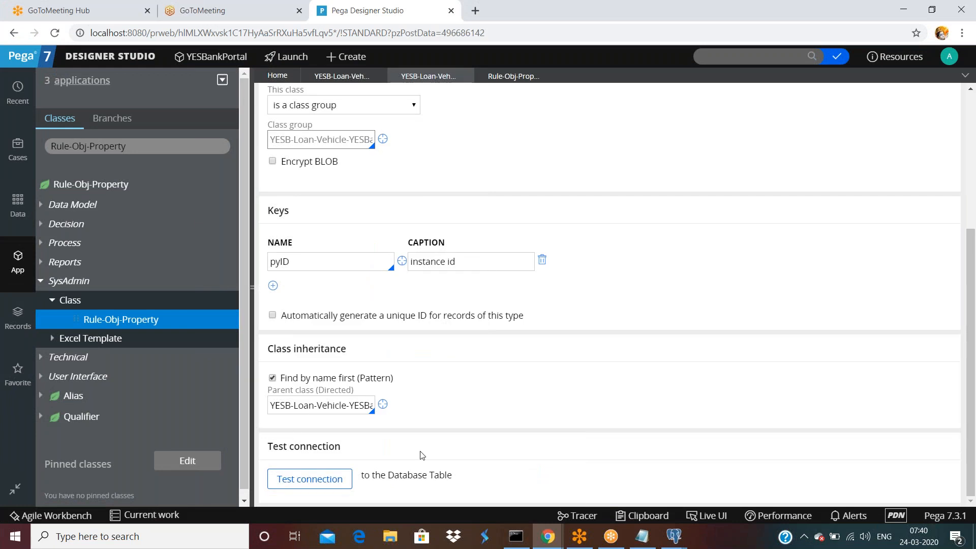
scroll(421, 454, up, 4)
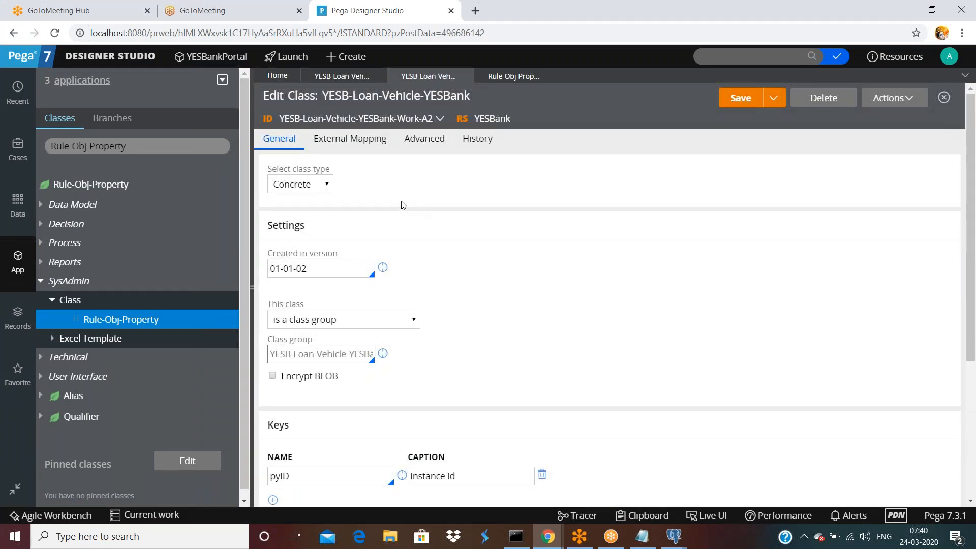
click(340, 82)
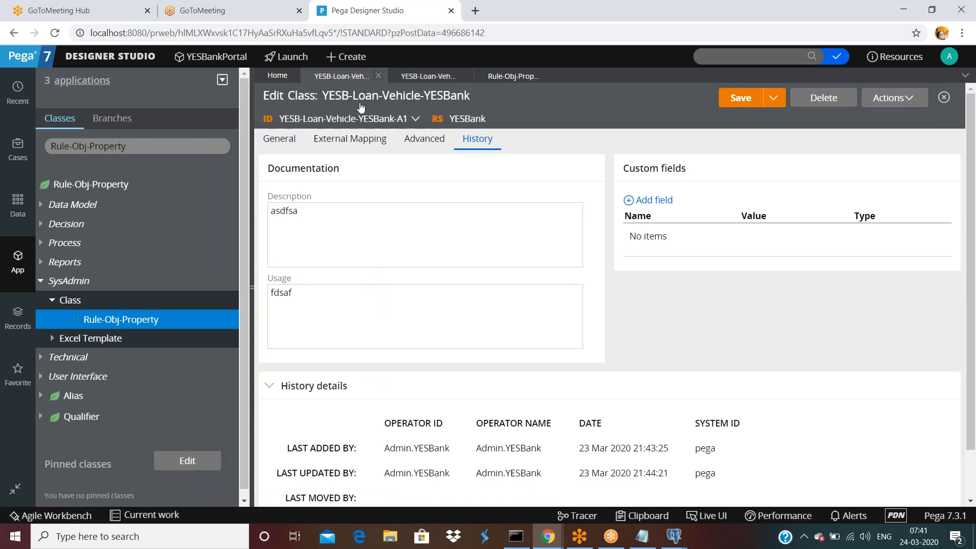
click(415, 120)
click(424, 130)
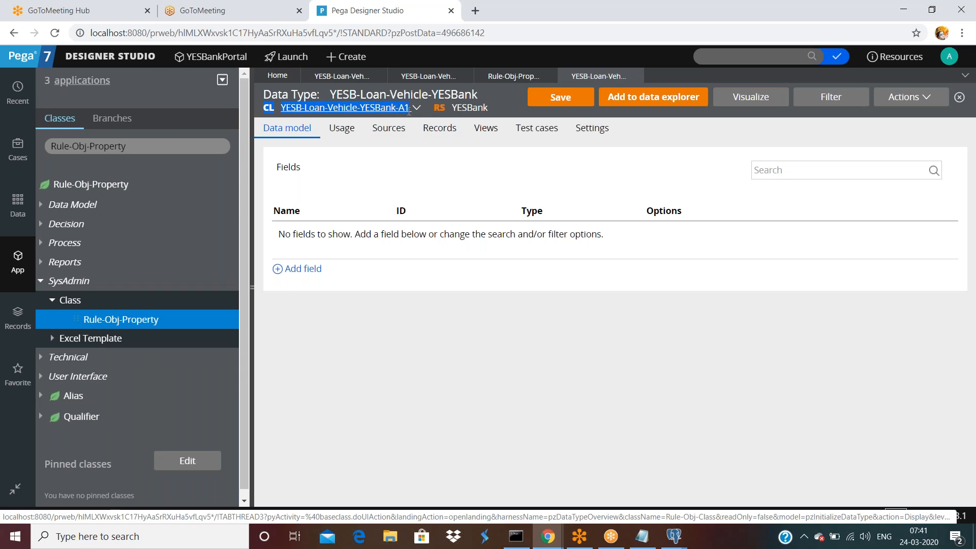
Search the class explorer for YESB-Loan-Vehicle-YESBank-Work and select it from the suggestions.
click(169, 148)
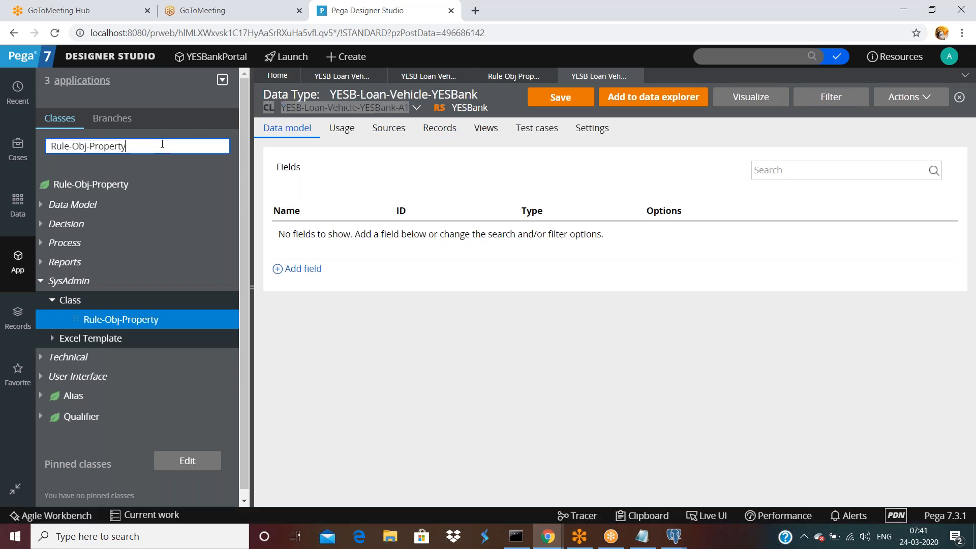
triple_click(170, 150)
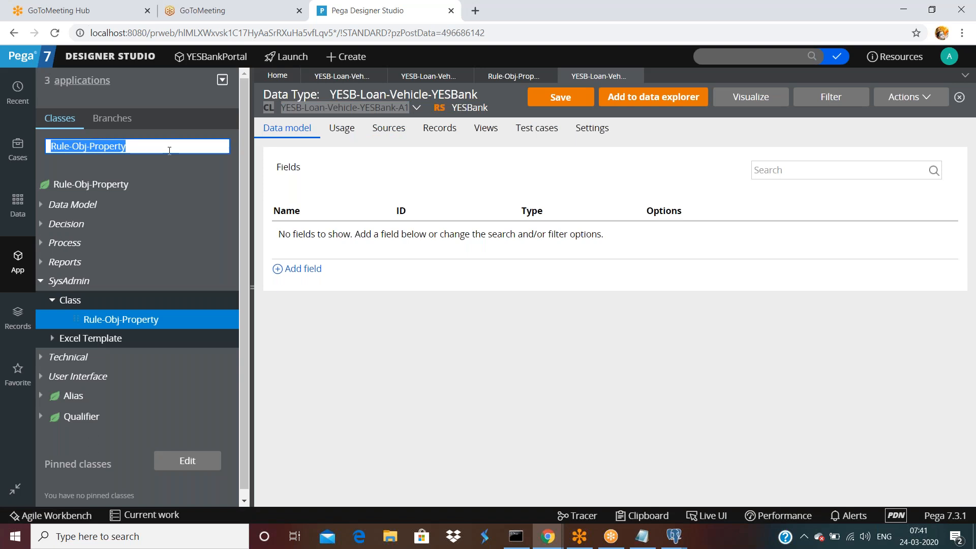
text(CL	YESB-Loan-Vehicle-YESBank-A1)
key(BackSpace)
key(BackSpace)
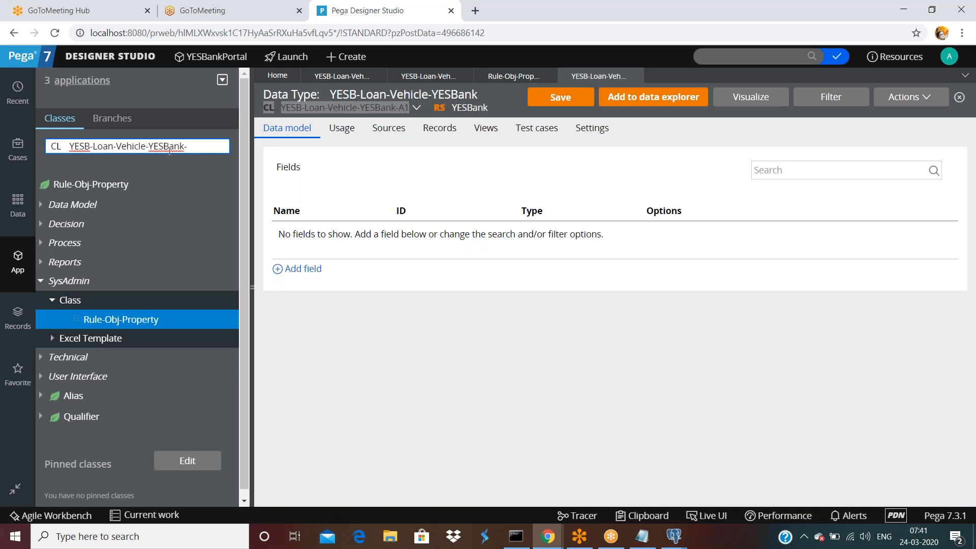
text(Work)
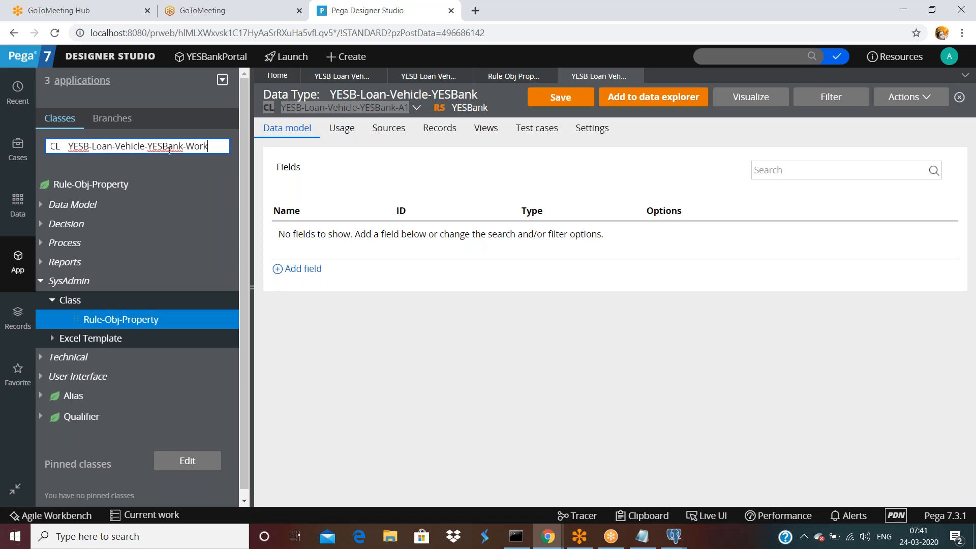
triple_click(170, 149)
click(69, 147)
key(BackSpace)
key(BackSpace)
key(BackSpace)
key(BackSpace)
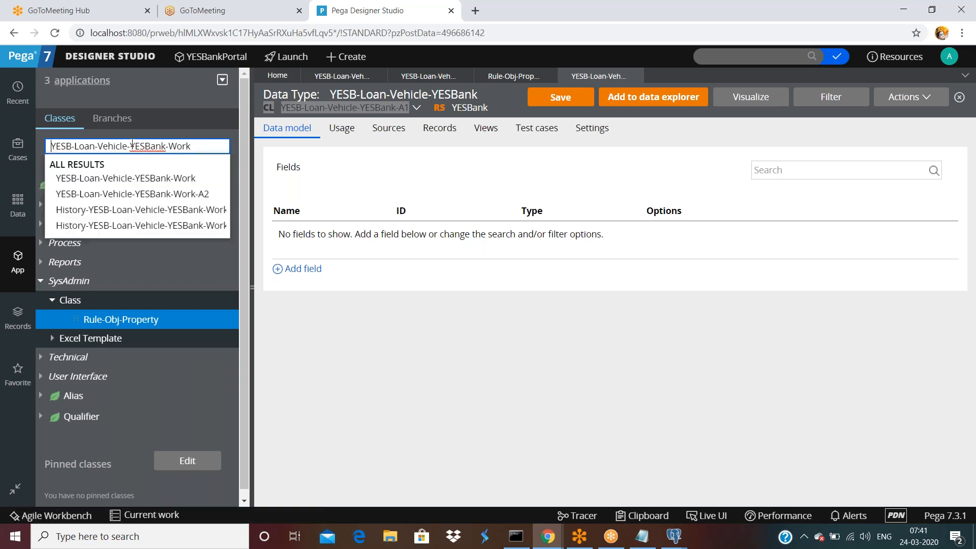
click(158, 178)
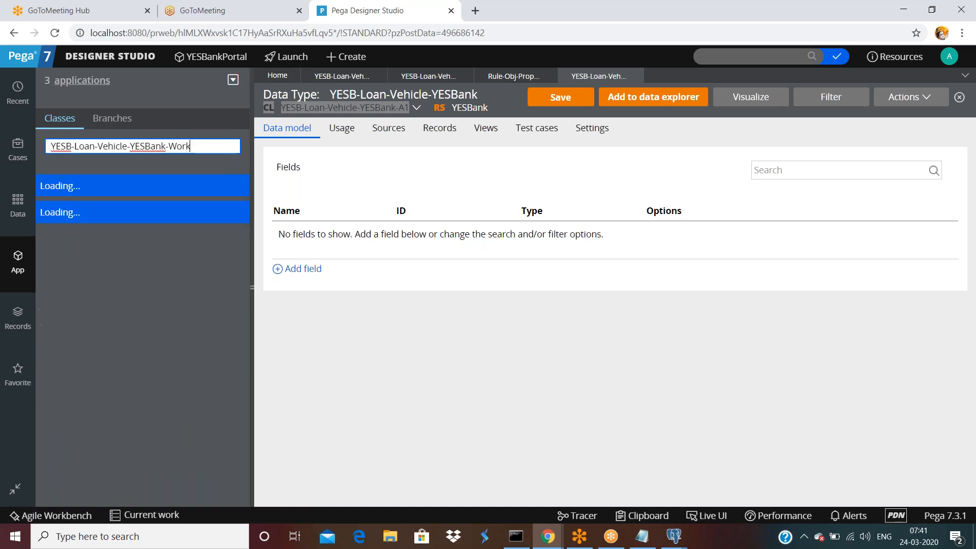
Open the Work class record under SysAdmin and test its connection to data.pc_YESB_Loan_Vehicle_YESBank_W.
click(59, 267)
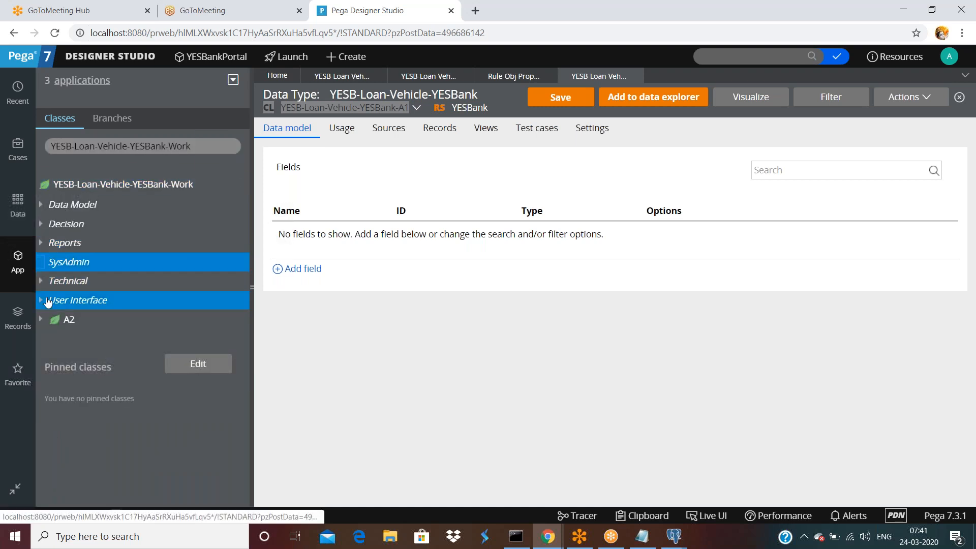
click(59, 305)
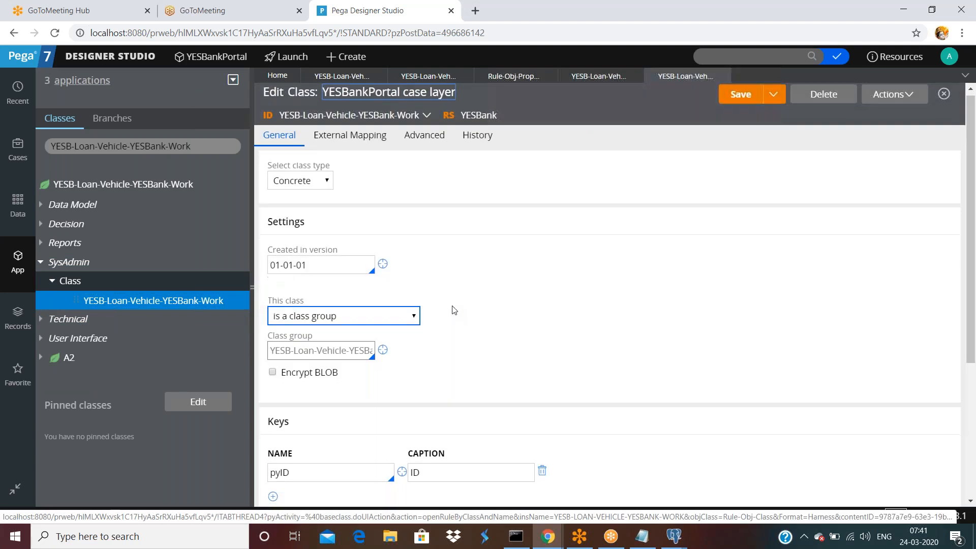
scroll(454, 310, down, 5)
click(328, 477)
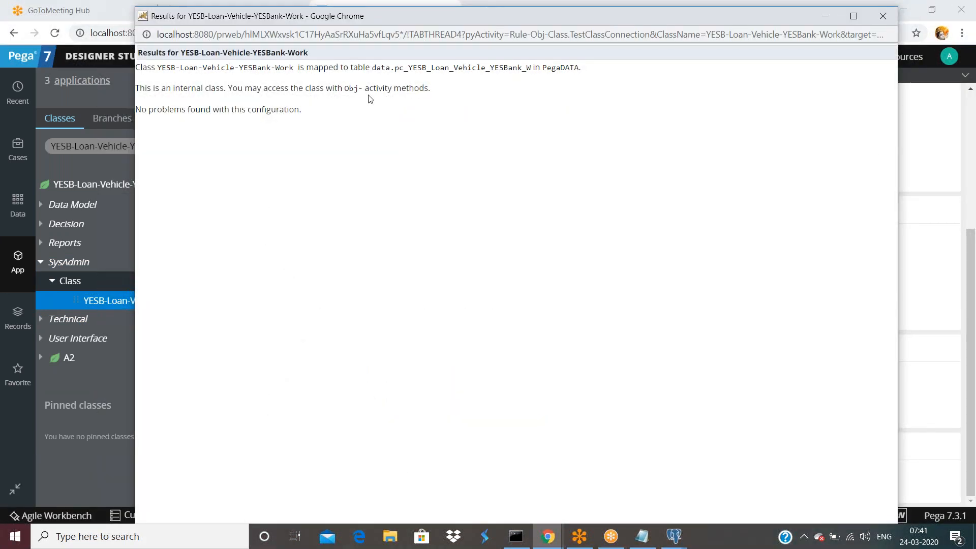
drag(491, 68, 531, 71)
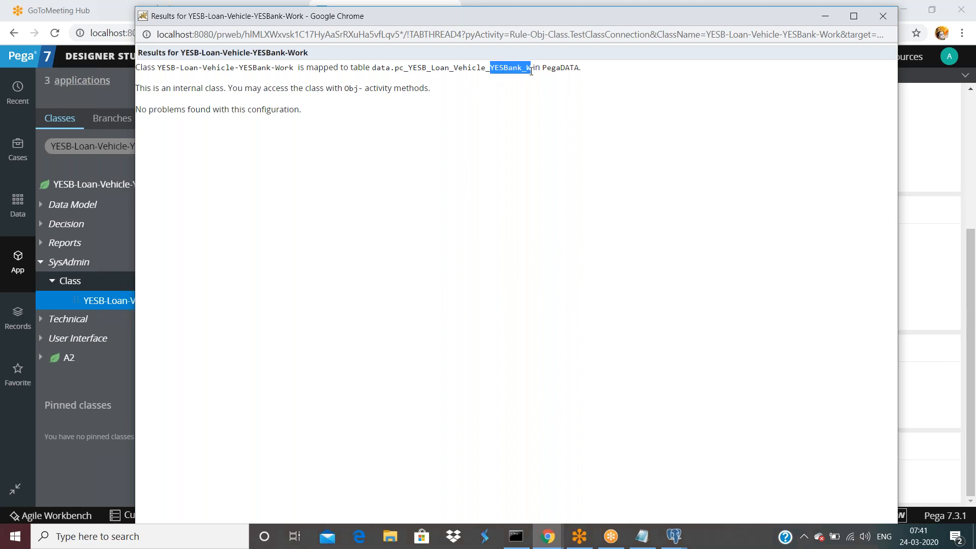
click(674, 536)
In pgAdmin, view the top 100 rows of pc_yesb_loan_vehicle_yesbank_w, which holds 0 rows.
click(636, 518)
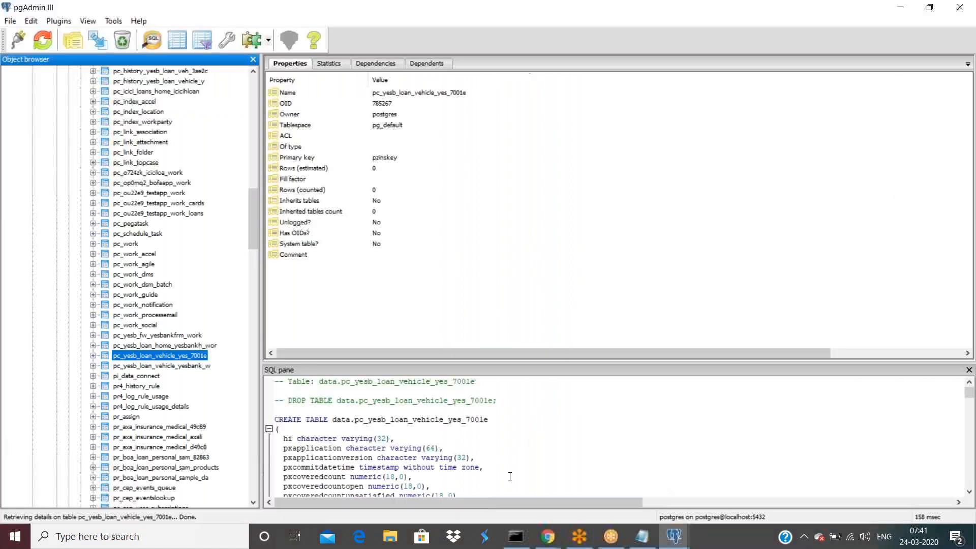
click(209, 365)
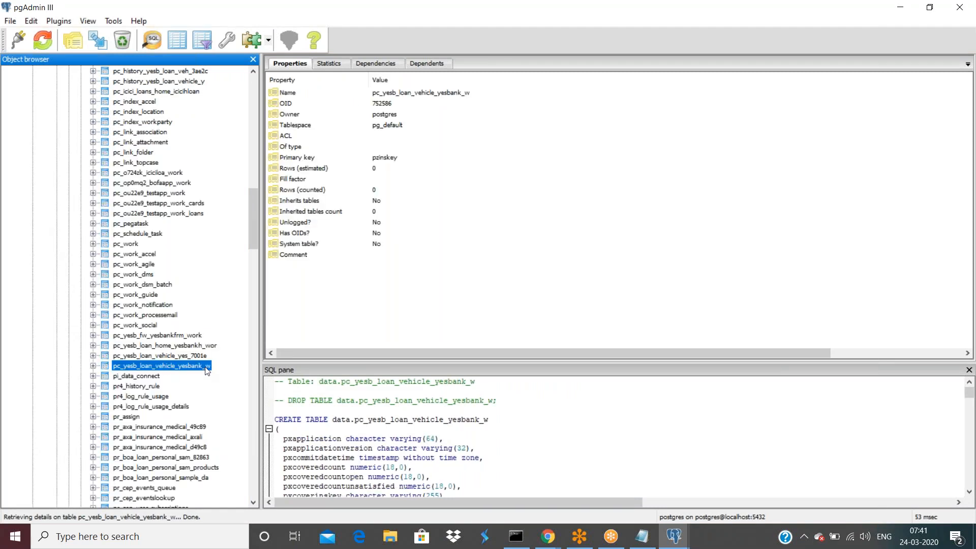
right_click(207, 366)
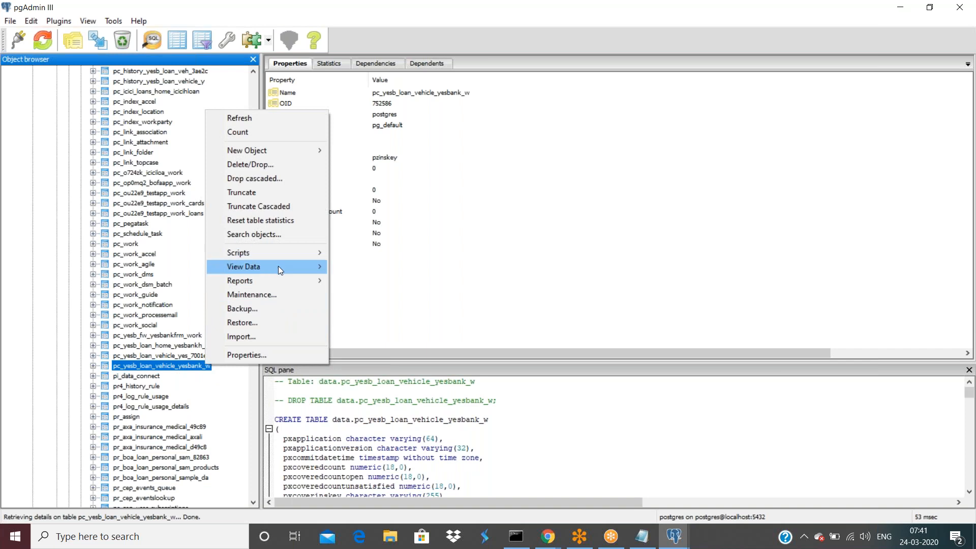
mouse_move(275, 266)
click(392, 266)
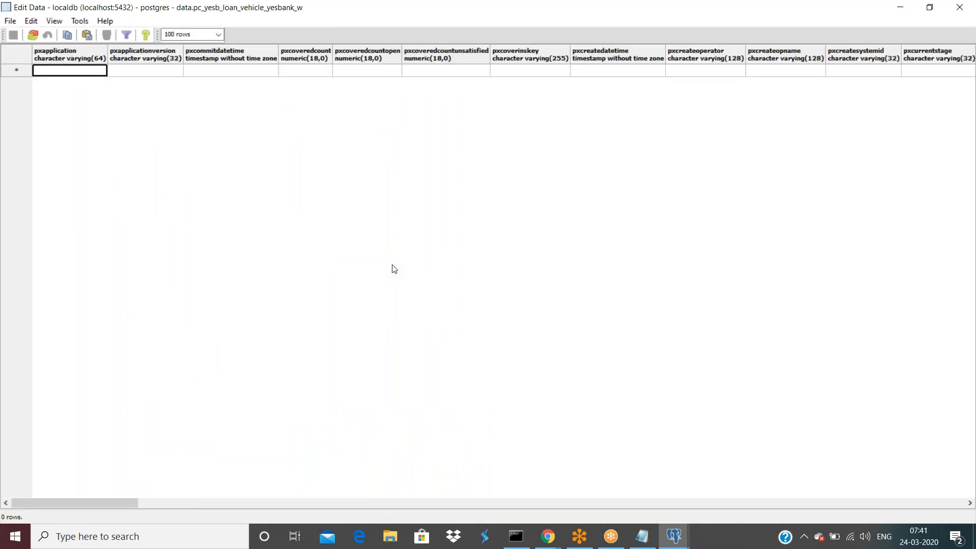
click(547, 536)
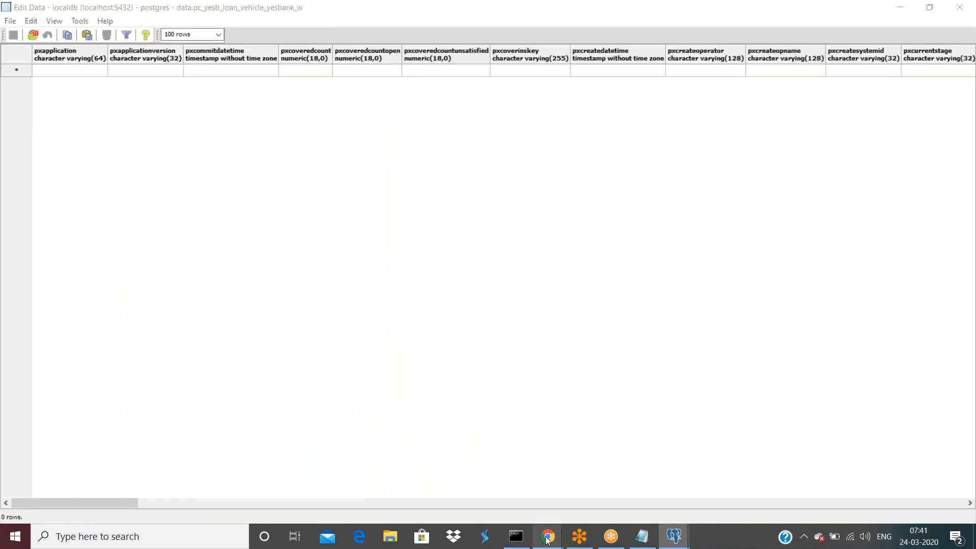
Open the Database Class Mappings overview showing the Work classes and their tables.
click(437, 472)
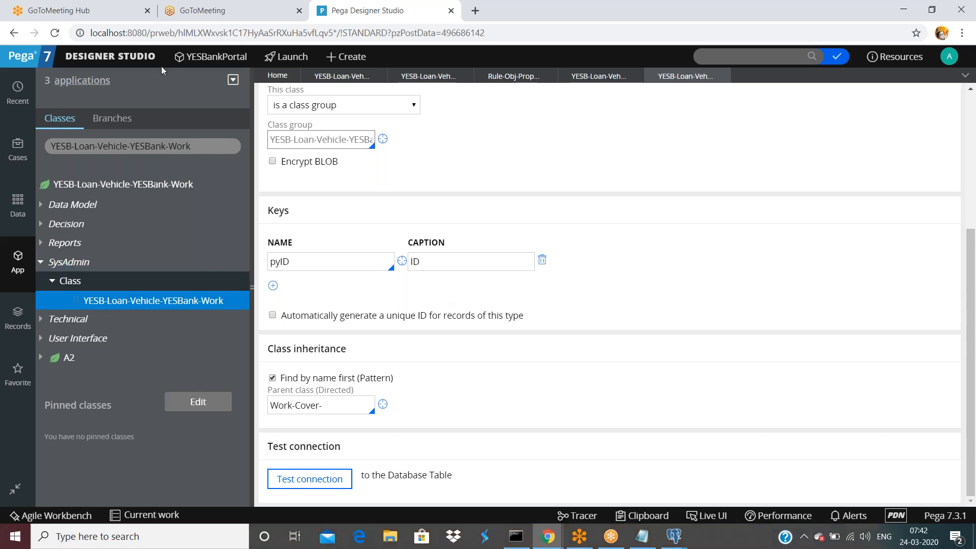
click(146, 62)
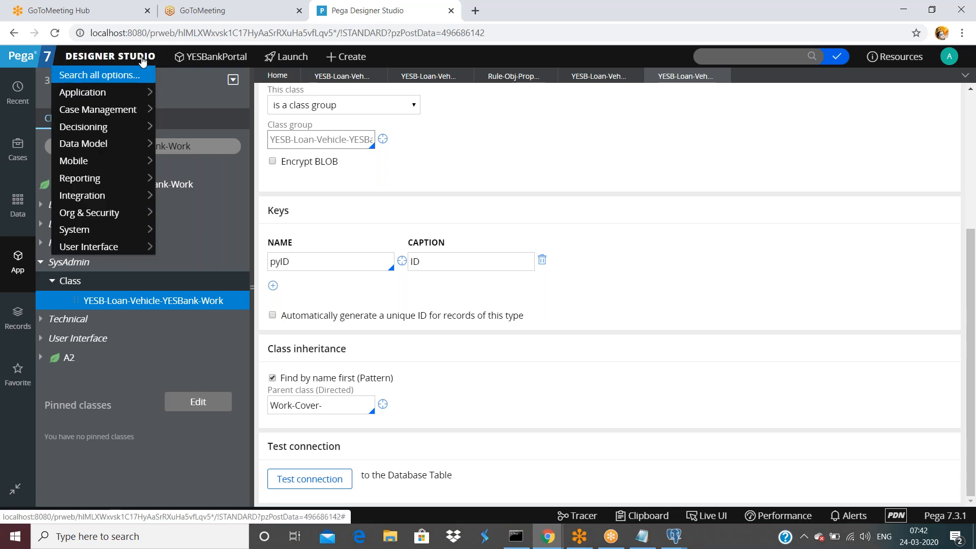
mouse_move(106, 131)
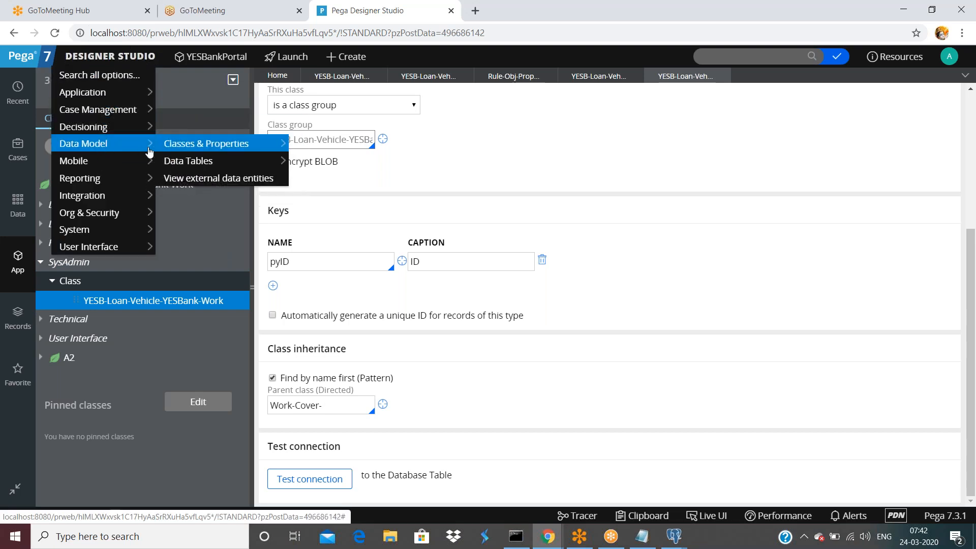
mouse_move(205, 148)
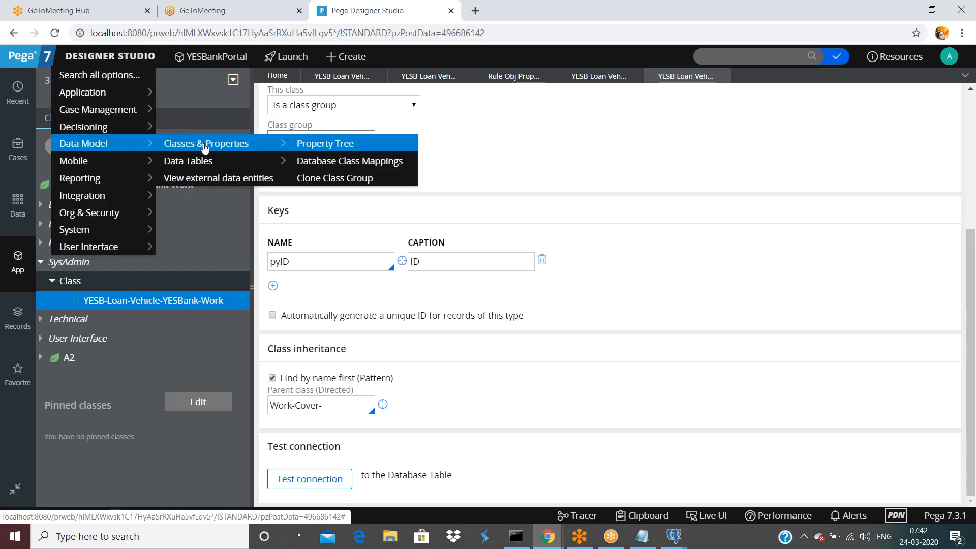
click(338, 164)
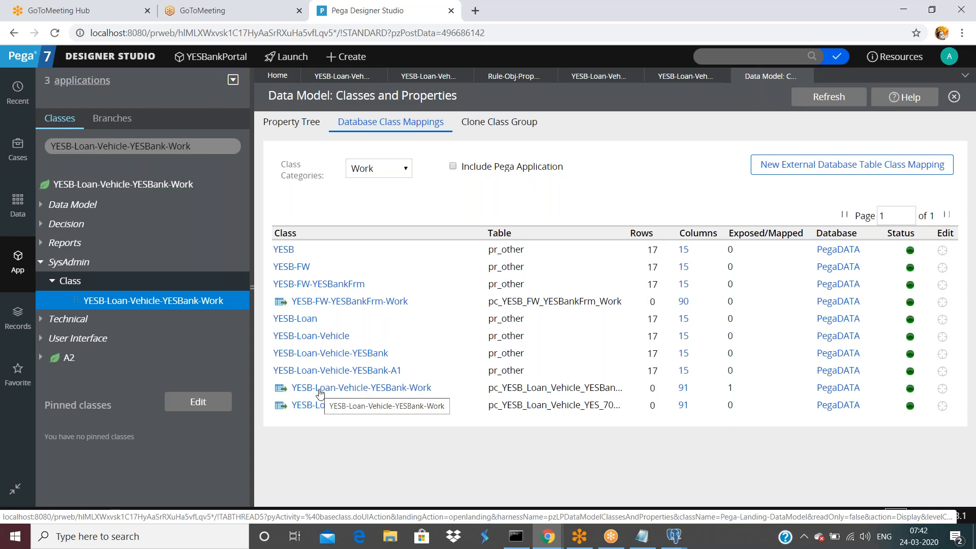
Open the database table record for the YESB-Loan-Vehicle-YESBank-Work-A2 class from the mappings list.
drag(489, 392, 556, 391)
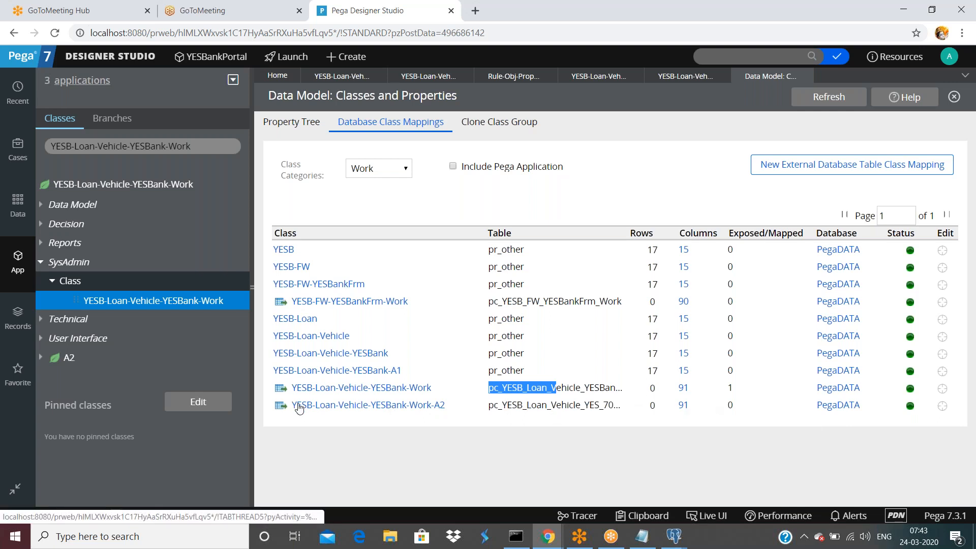
click(281, 407)
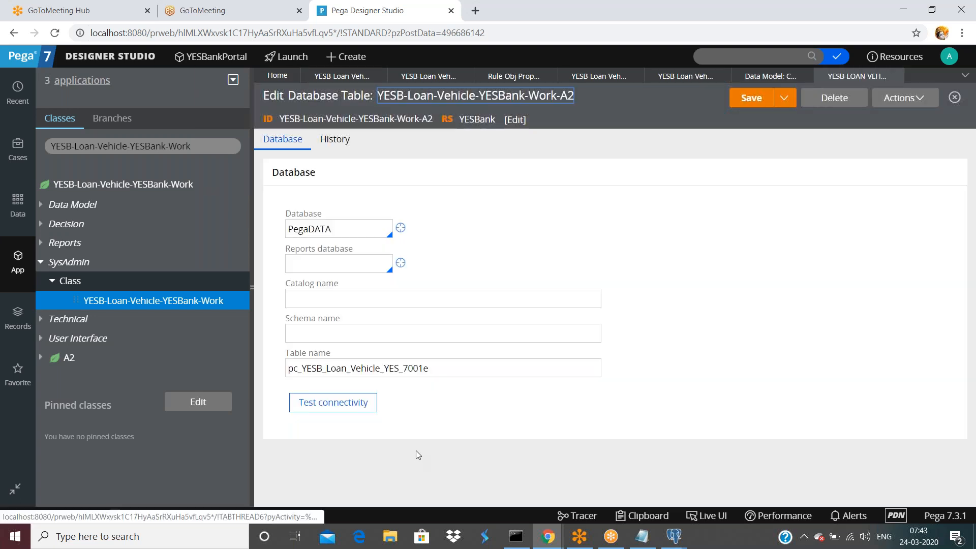
Compare the Work-A2 table name pc_YESB_Loan_Vehicle_YES_7001e with pgAdmin, then return to the Work-A2 class.
click(437, 368)
double_click(440, 366)
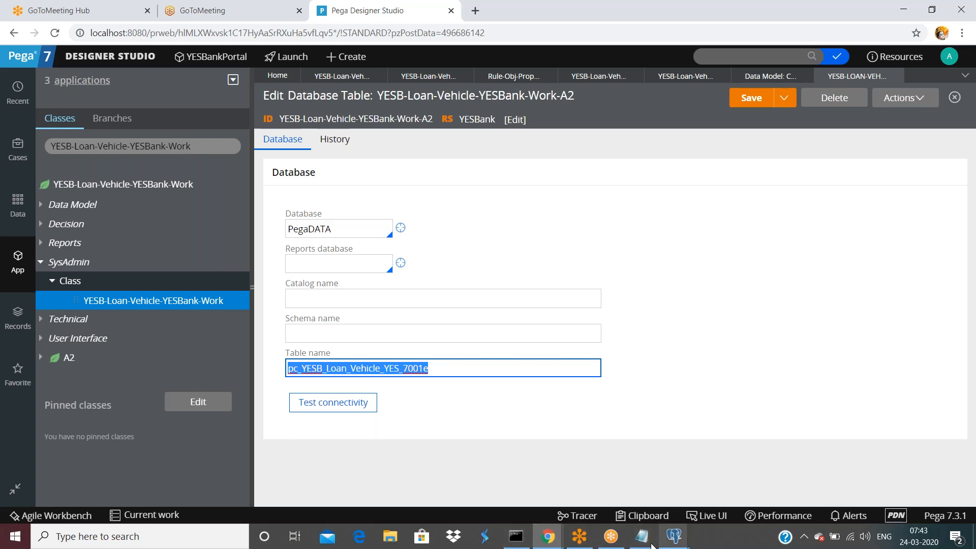
mouse_move(674, 537)
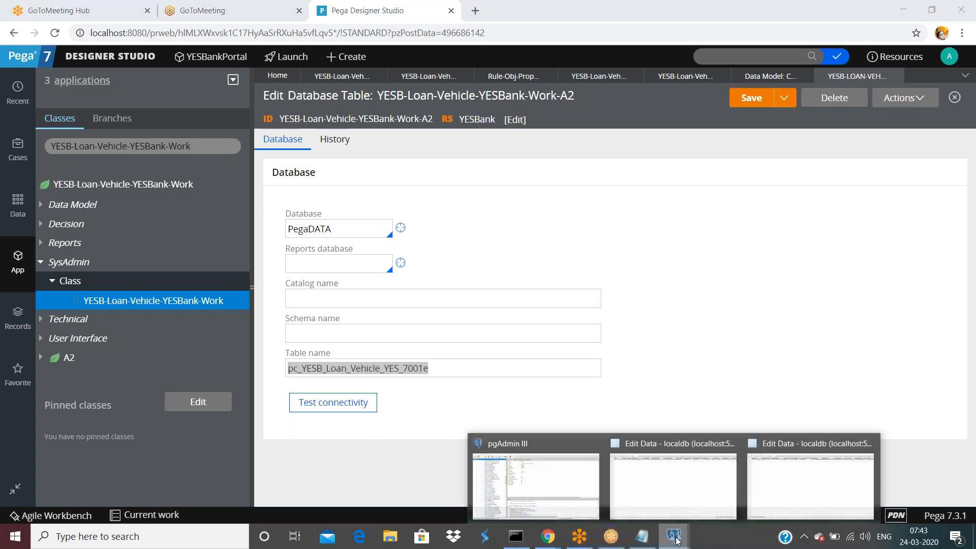
click(559, 495)
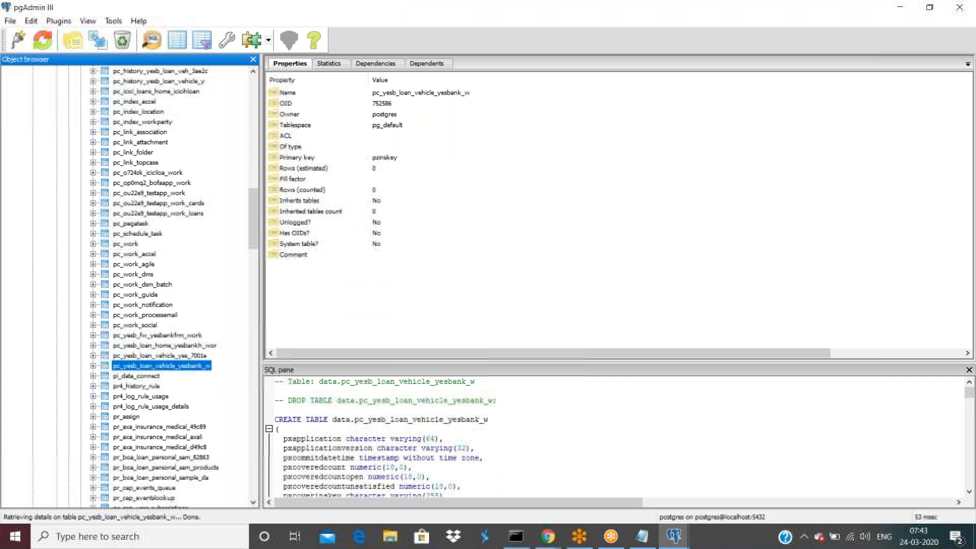
click(547, 536)
click(448, 493)
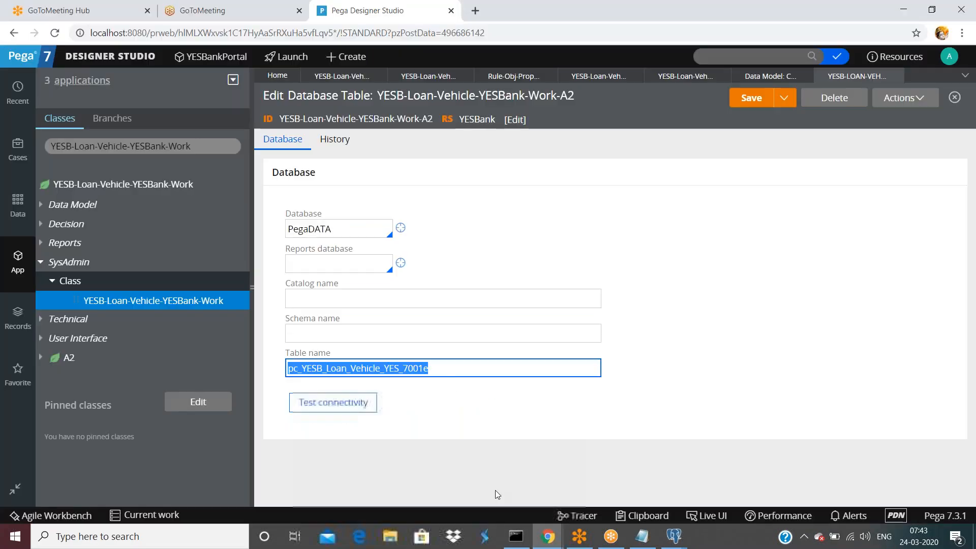
click(441, 370)
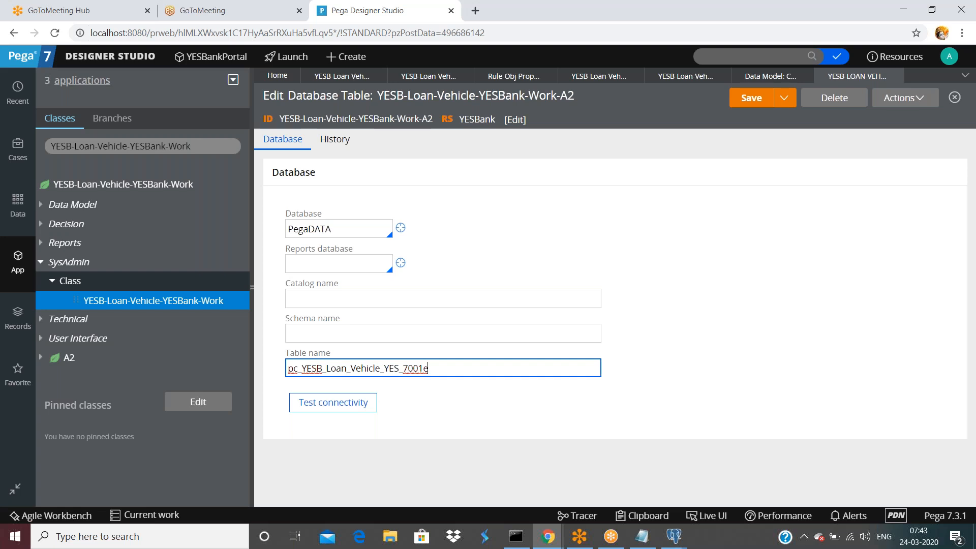
double_click(473, 361)
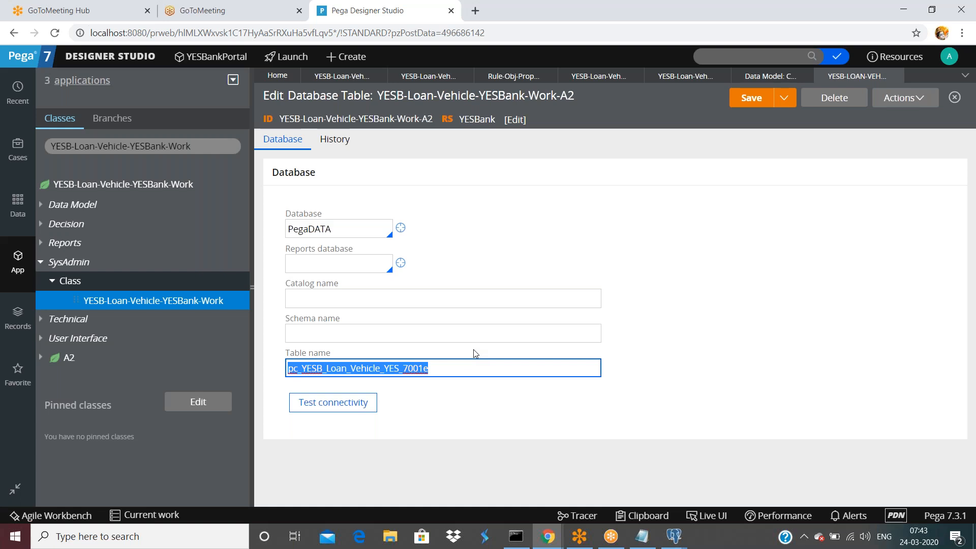
click(414, 76)
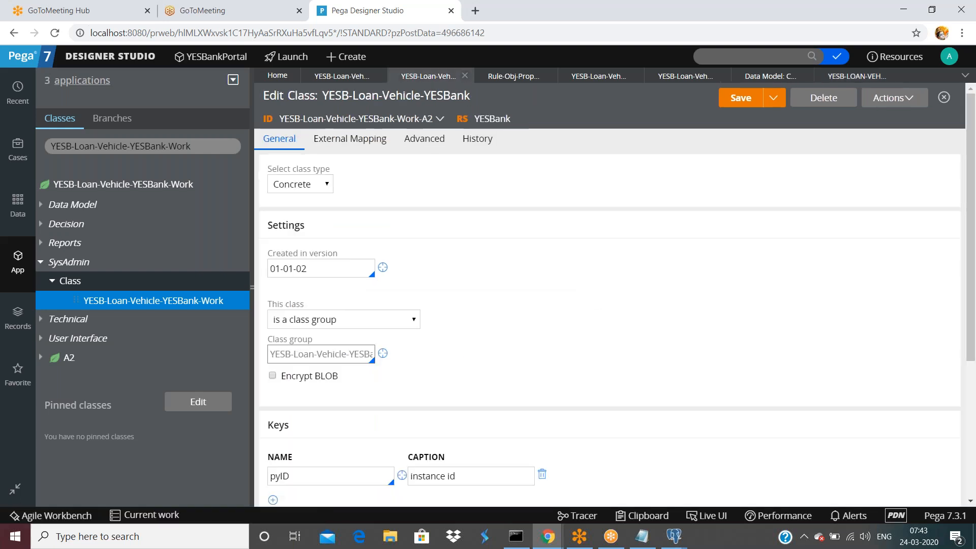
scroll(355, 163, down, 1)
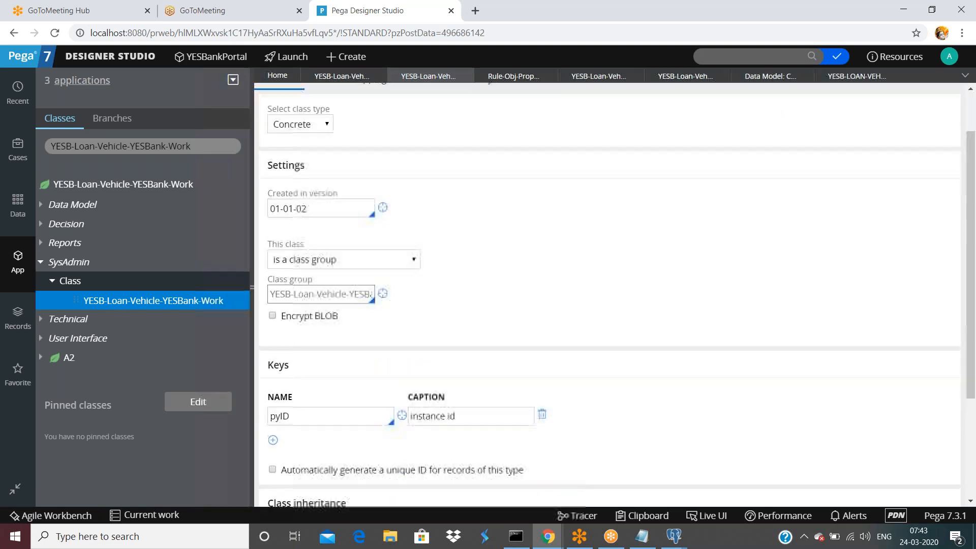
scroll(297, 168, up, 1)
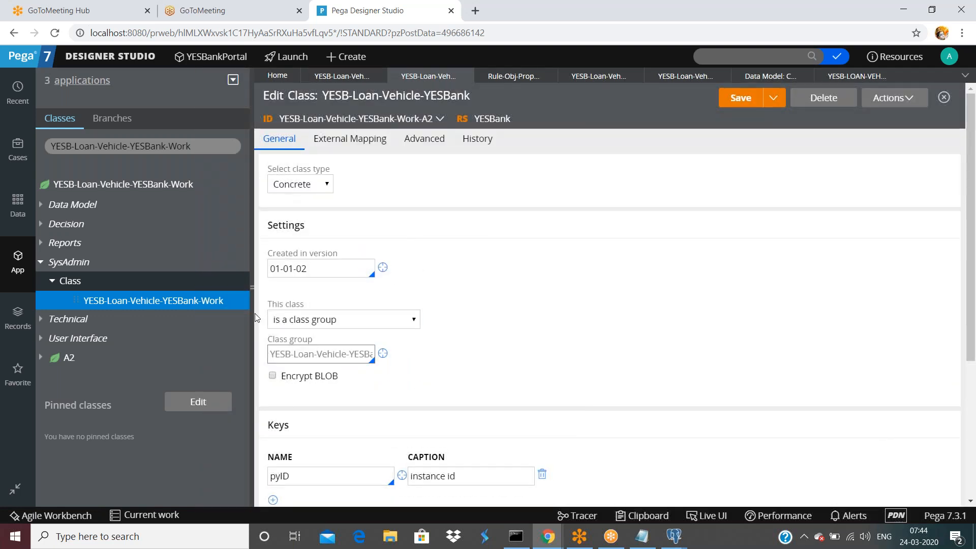
click(391, 137)
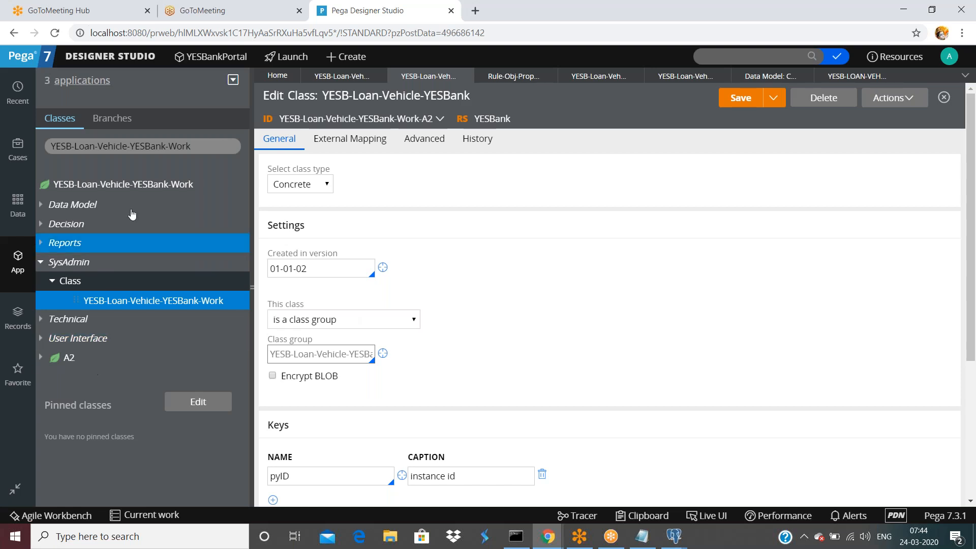
click(132, 186)
Start a new SysAdmin class named YESB-Loan-Vehicle-YESBank-Work-A3.
right_click(132, 186)
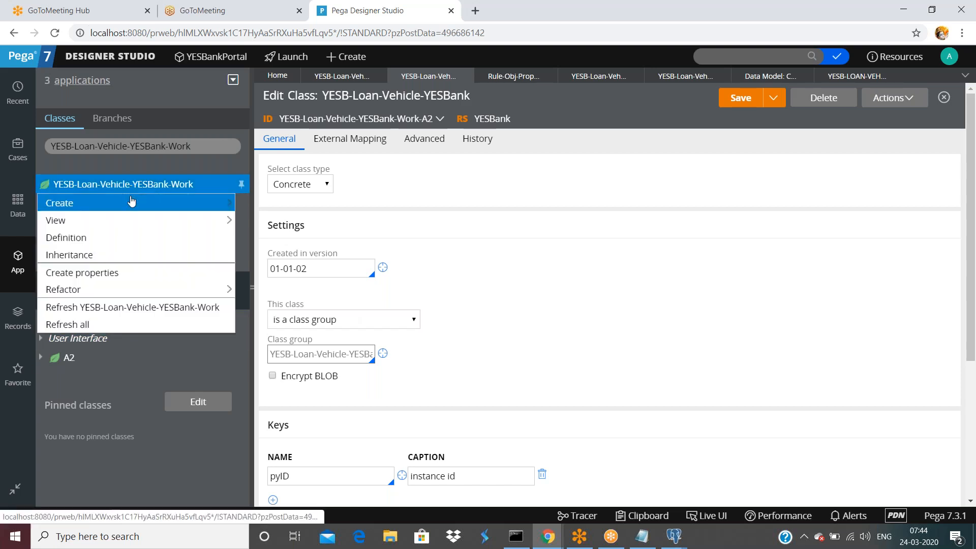
mouse_move(66, 203)
mouse_move(290, 410)
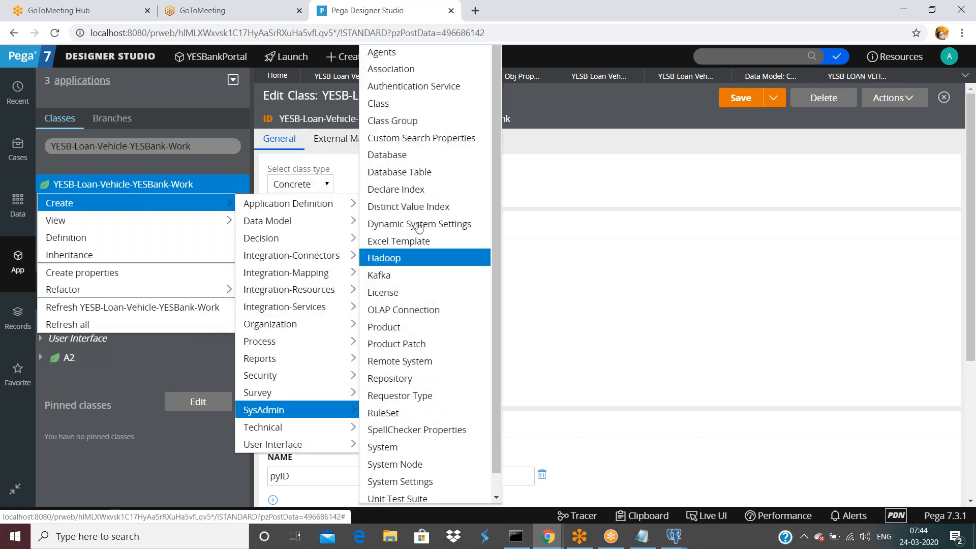
click(397, 103)
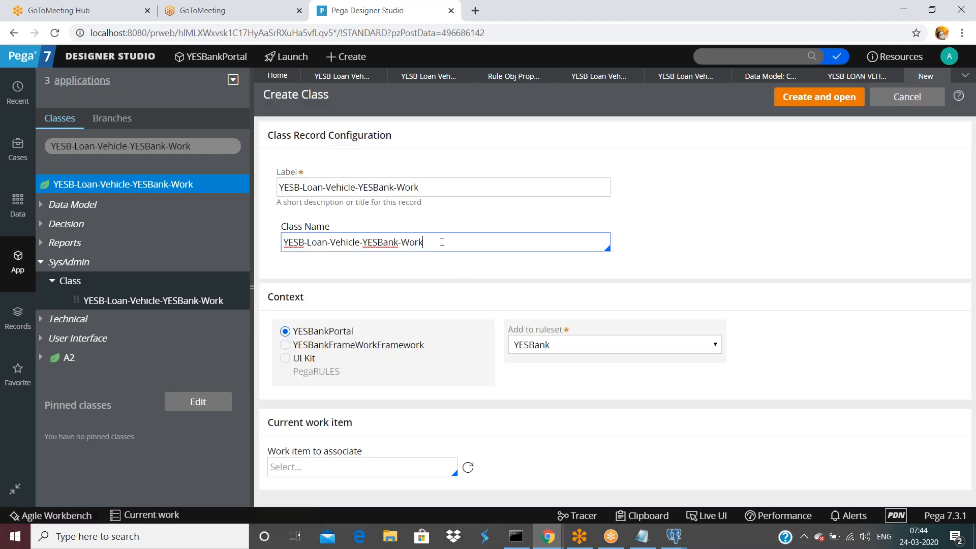
text(A3)
double_click(431, 242)
triple_click(445, 243)
Label it CL YESB-Loan-Vehicle-YESBank-A3, then create and open the class.
click(450, 242)
click(429, 187)
triple_click(457, 187)
text(CL   YESB-Loan-Vehicle-YESBank-A1)
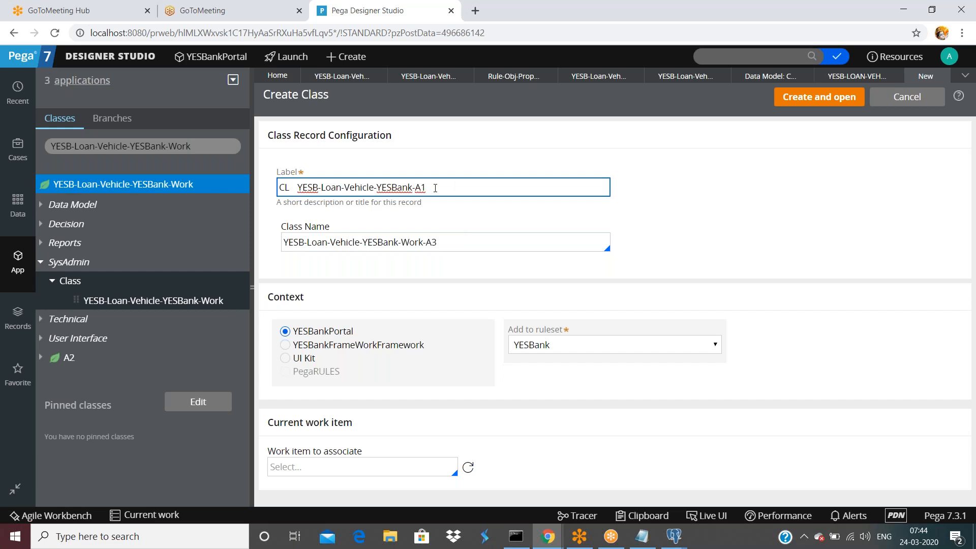
key(BackSpace)
text(3)
click(813, 98)
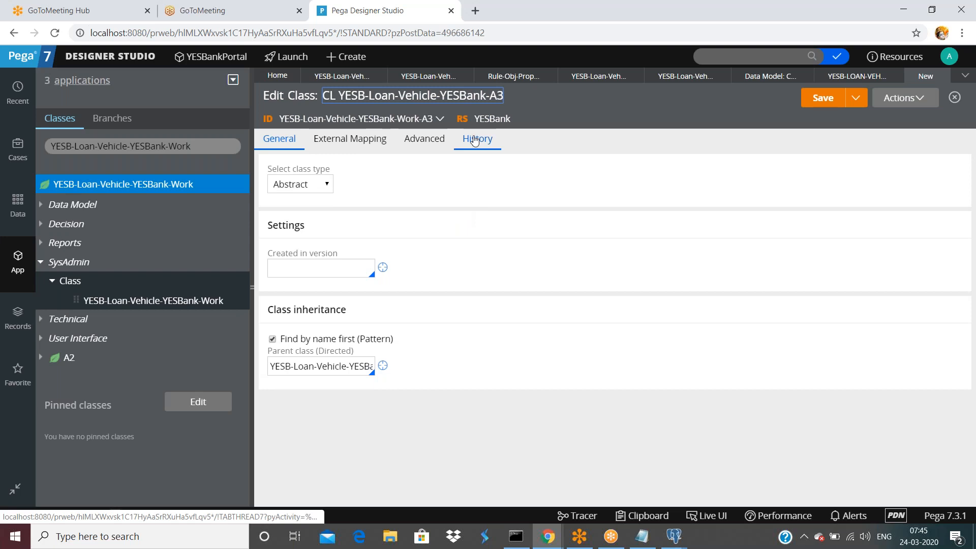
Make the Work-A3 class concrete, created in ruleset version 01-01-02.
click(475, 140)
click(440, 311)
click(279, 139)
click(305, 184)
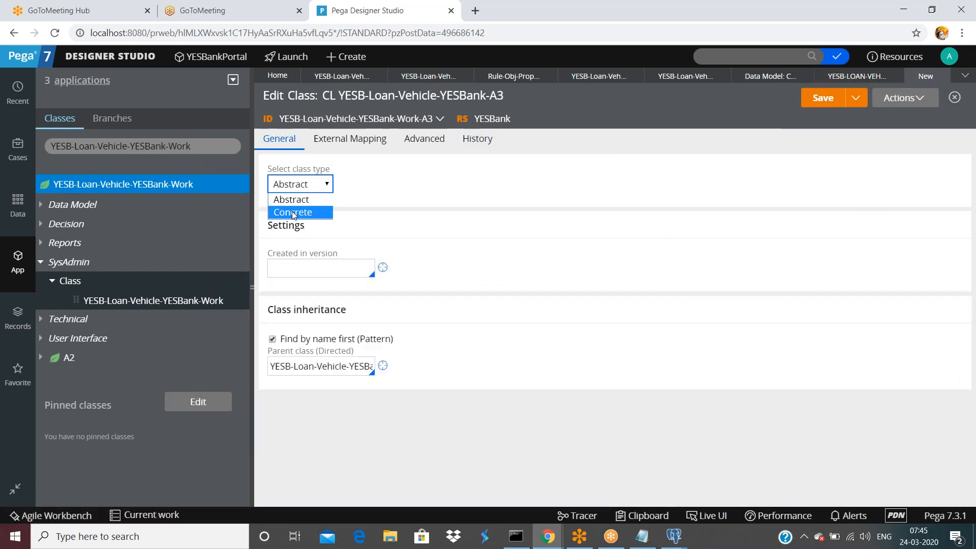
click(317, 212)
click(321, 263)
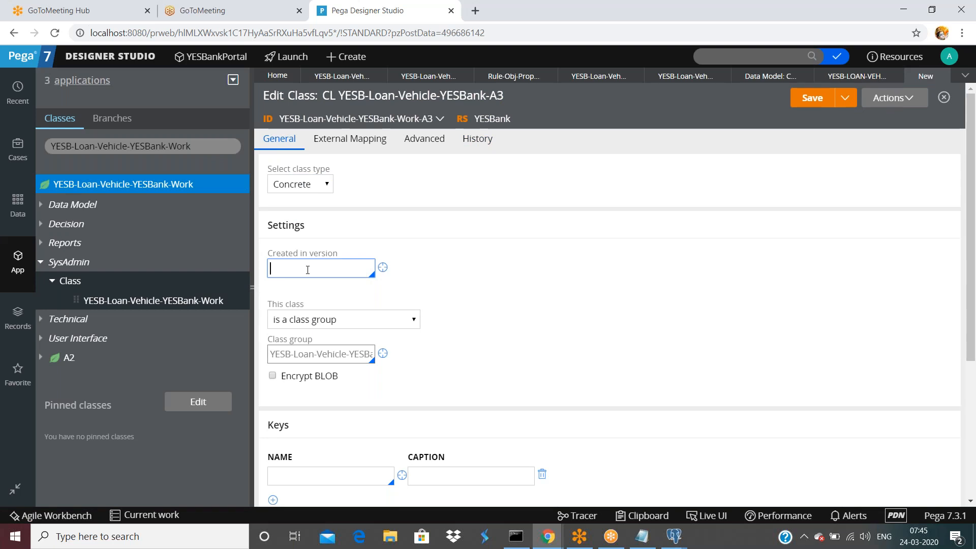
click(307, 269)
click(298, 297)
scroll(372, 295, down, 2)
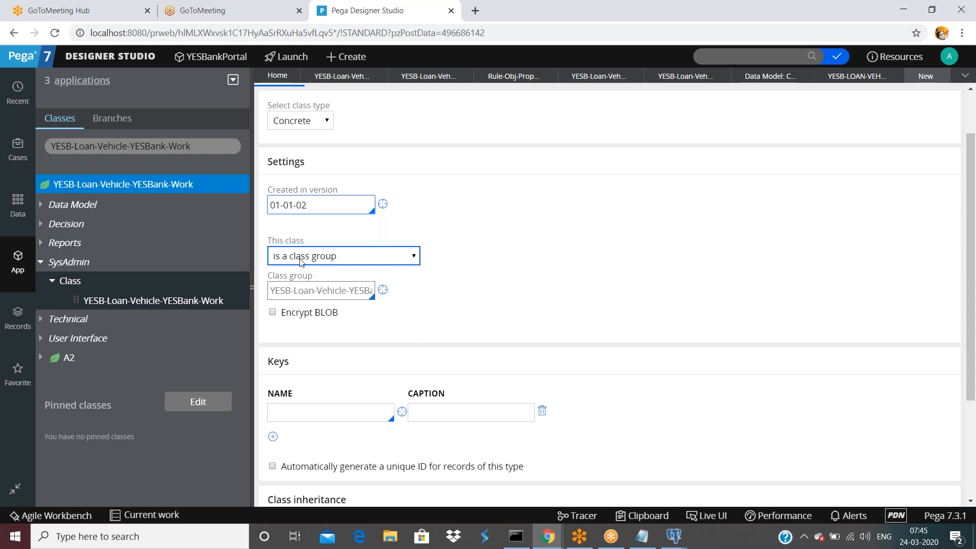
Set the class to belong to the YESB-Loan-Vehicle-YESBank-Work class group.
click(301, 260)
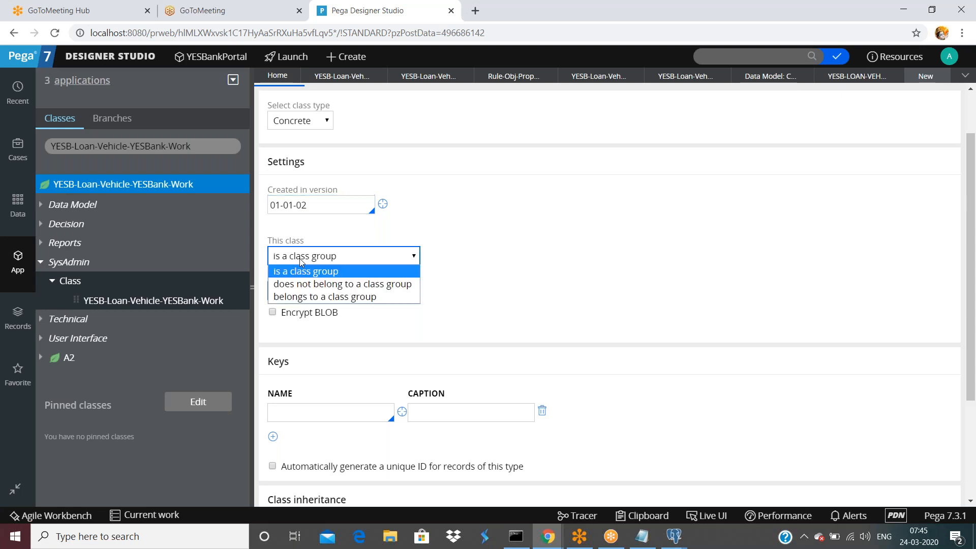
key(Escape)
click(303, 297)
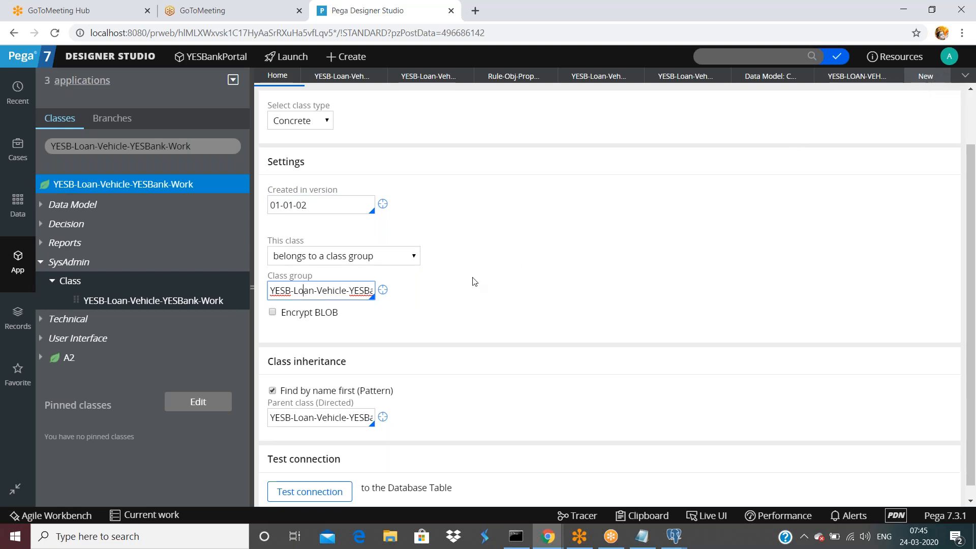
click(314, 290)
key(End)
text(-A3)
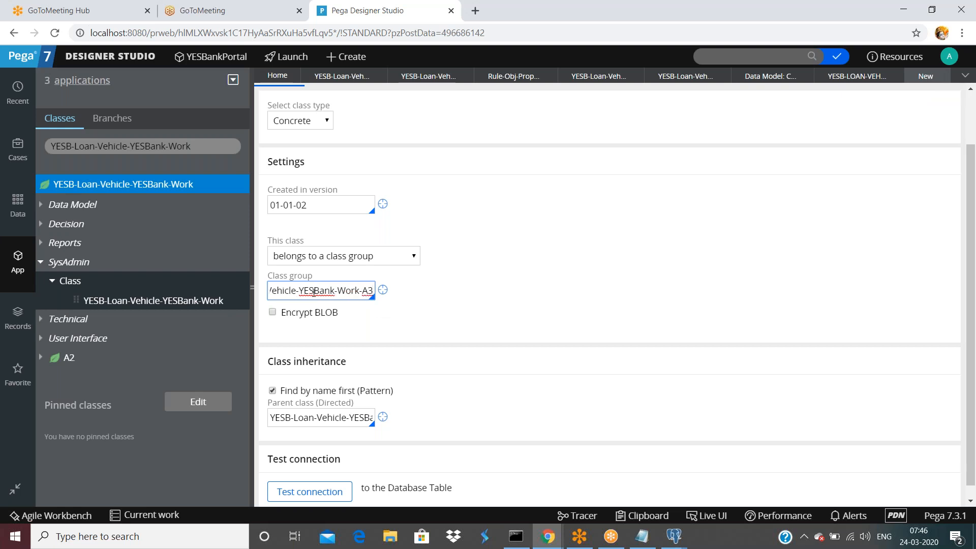
key(BackSpace)
key(BackSpace)
key(BackSpace)
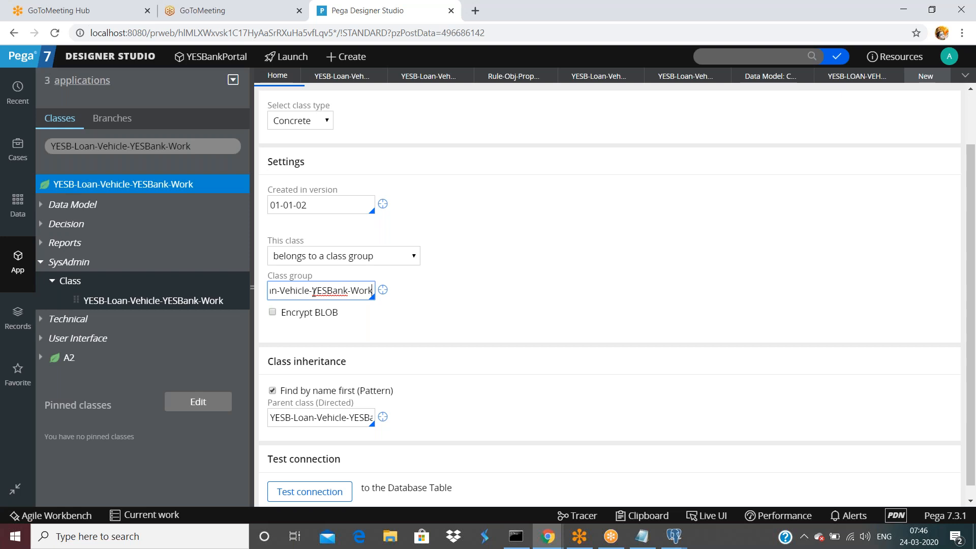
Inspect the Work-A2 class group record and its pyID key, then close it.
click(365, 81)
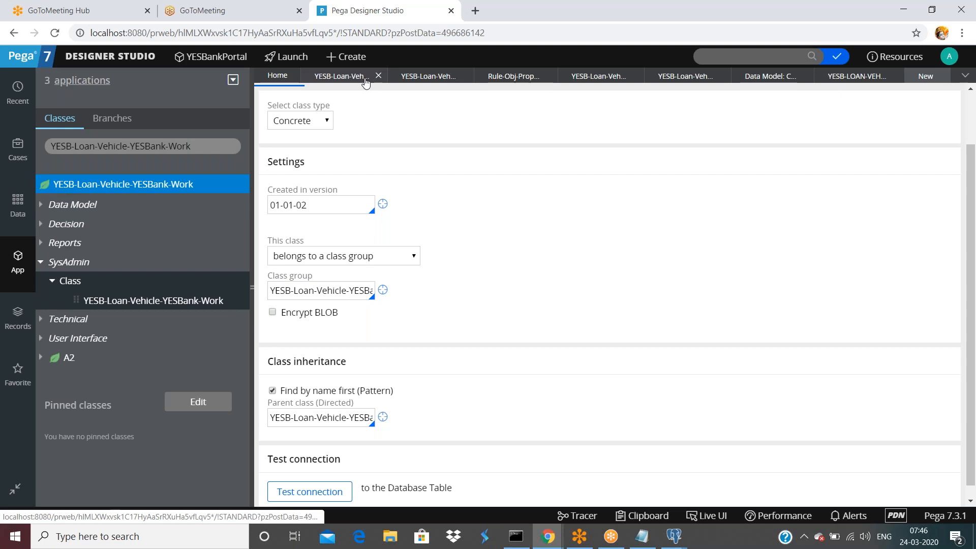
click(426, 81)
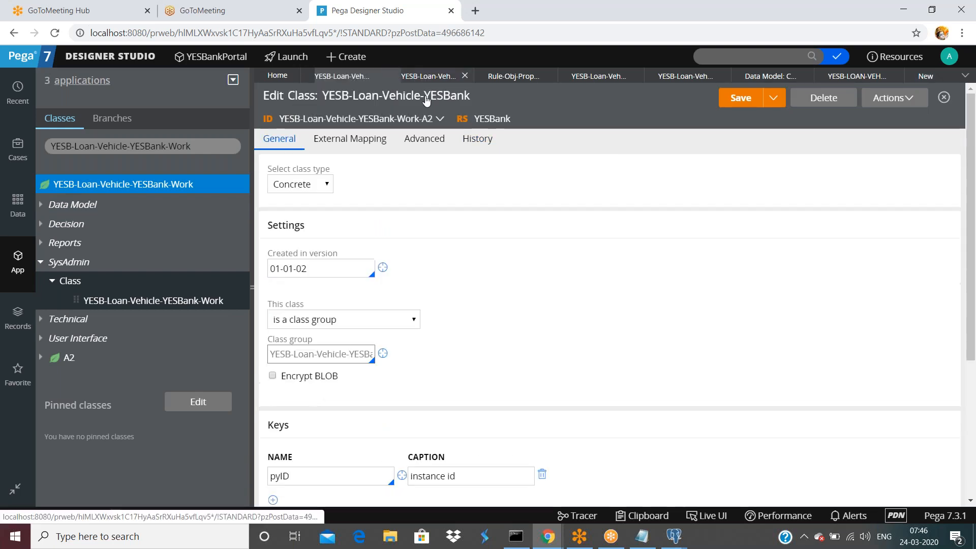
scroll(414, 233, down, 1)
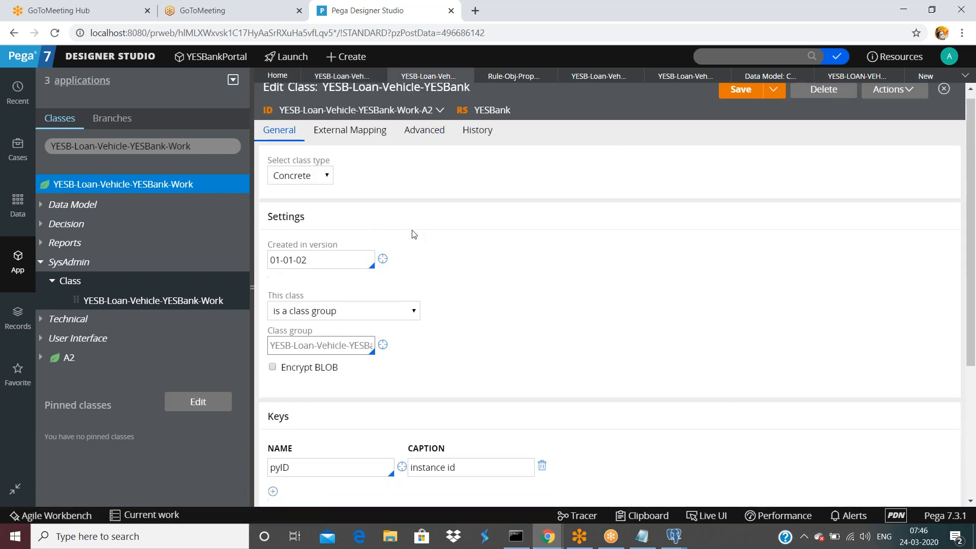
scroll(414, 234, down, 3)
drag(306, 227, 375, 227)
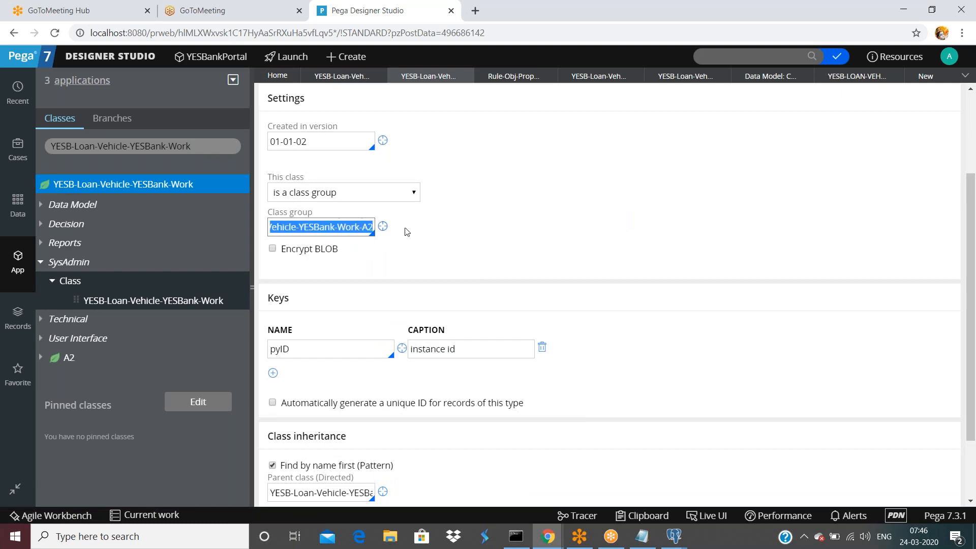
click(382, 226)
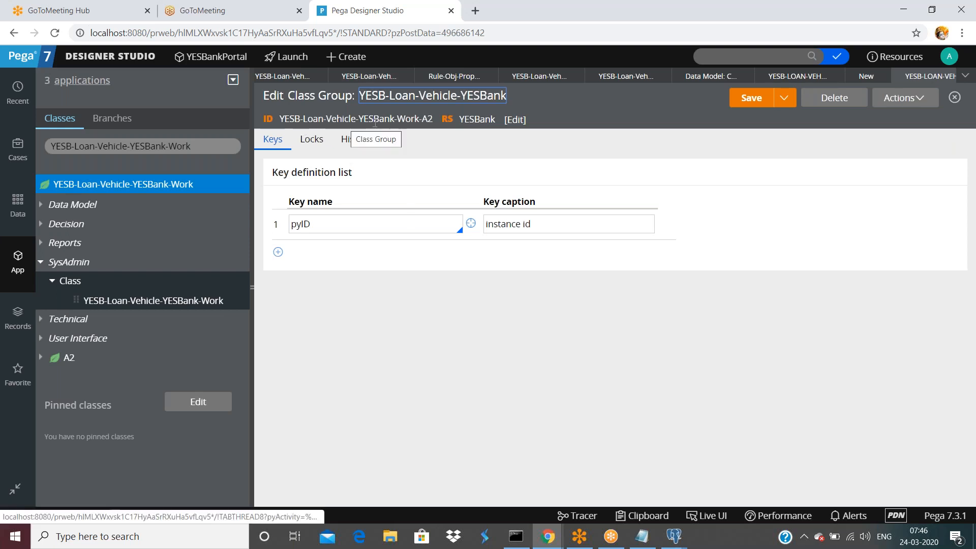
drag(434, 119, 338, 94)
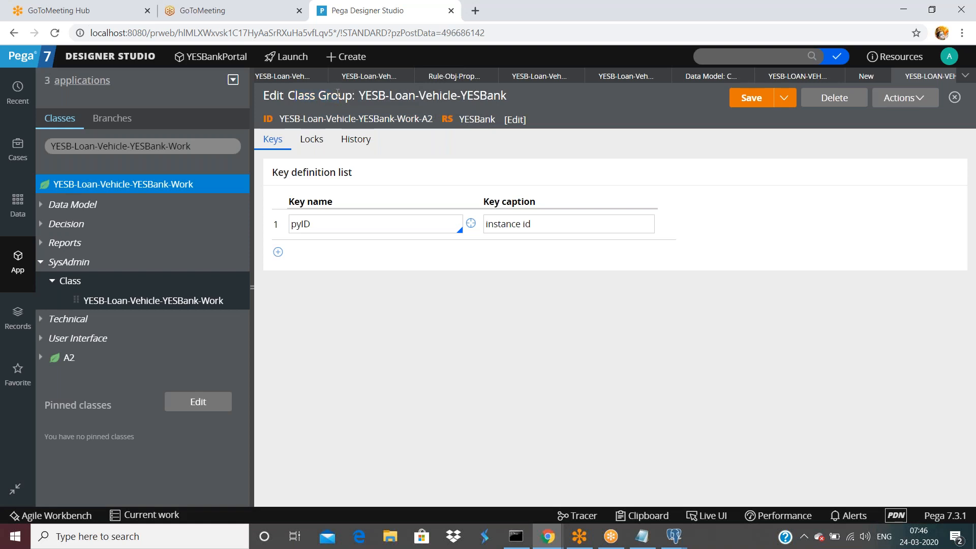
mouse_move(946, 77)
click(304, 224)
double_click(305, 224)
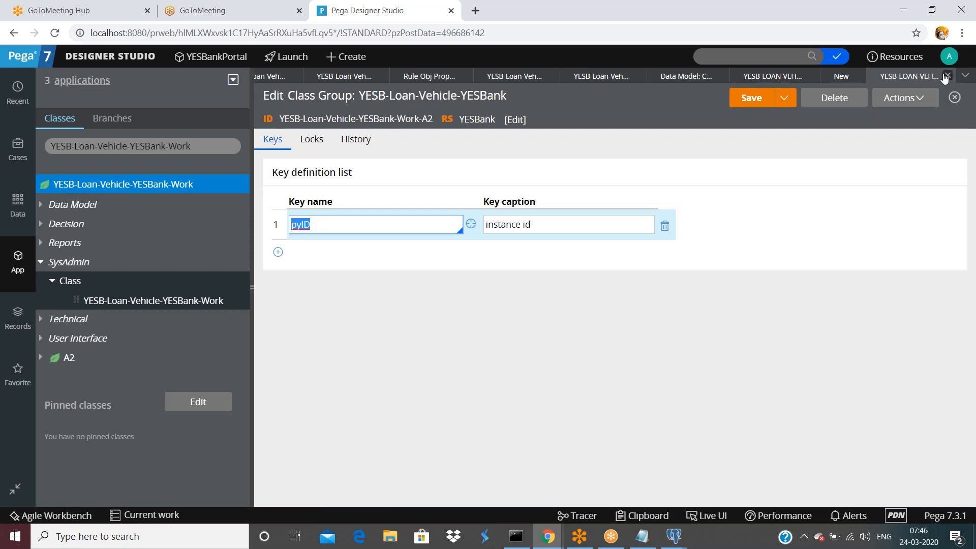
click(949, 76)
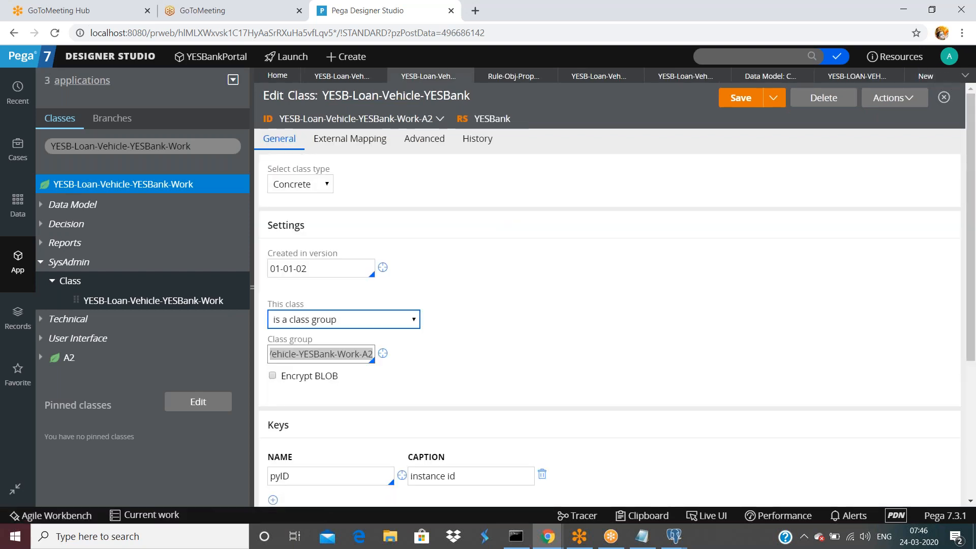
Confirm the Work-A3 class group is YESB-Loan-Vehicle-YESBank-Work and save the record.
click(925, 76)
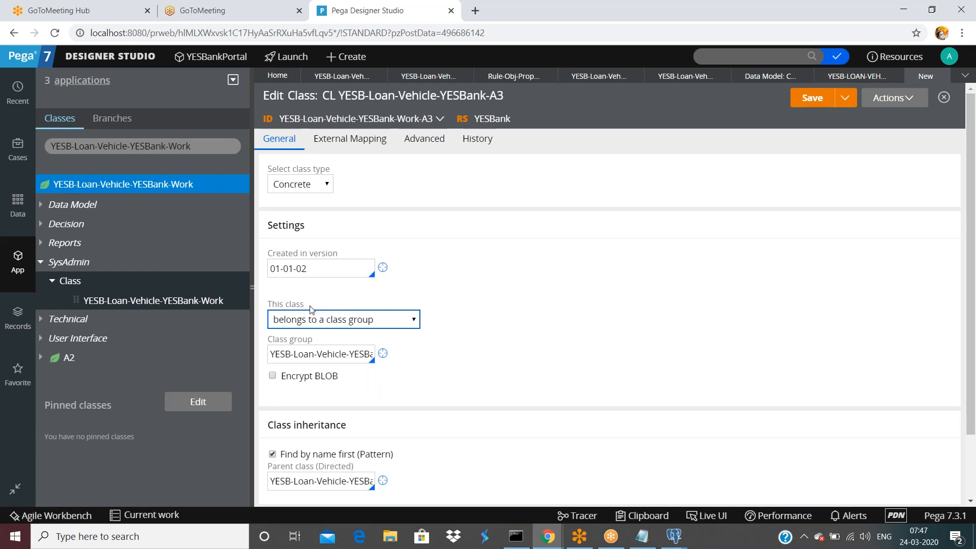
click(315, 354)
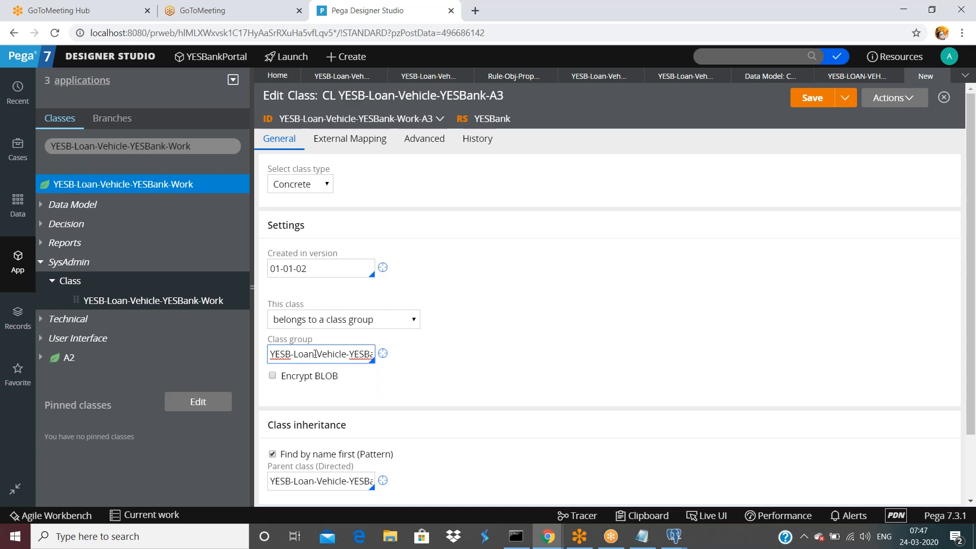
key(End)
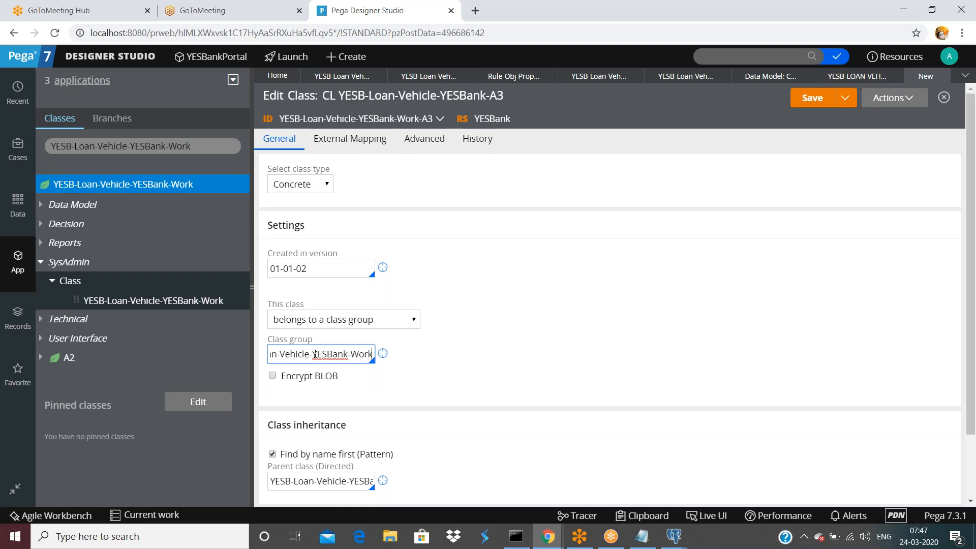
scroll(505, 329, down, 2)
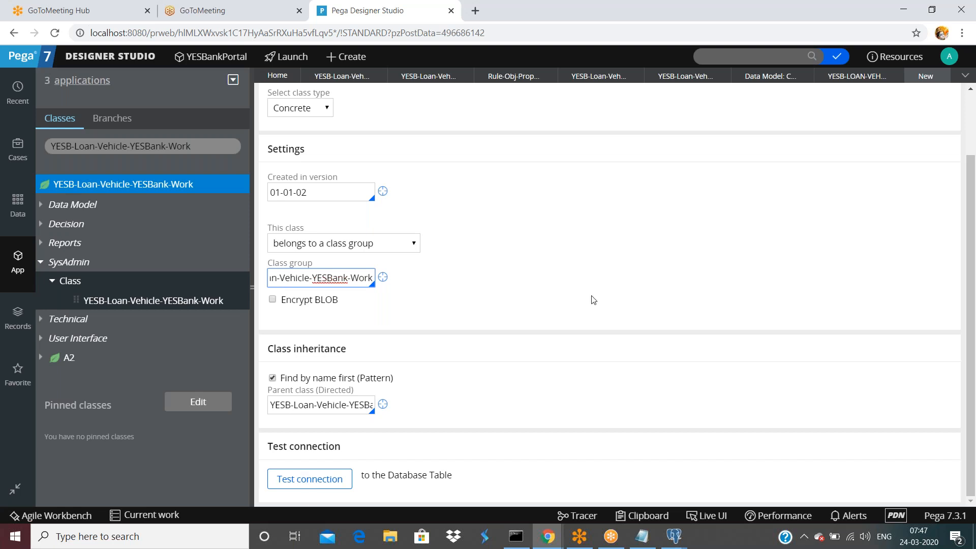
scroll(590, 299, up, 2)
click(815, 101)
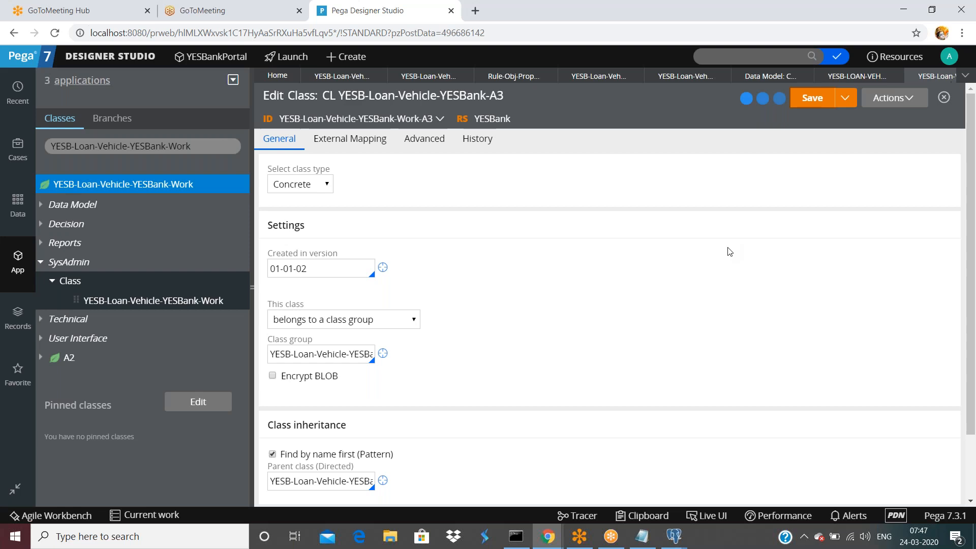
scroll(676, 281, down, 2)
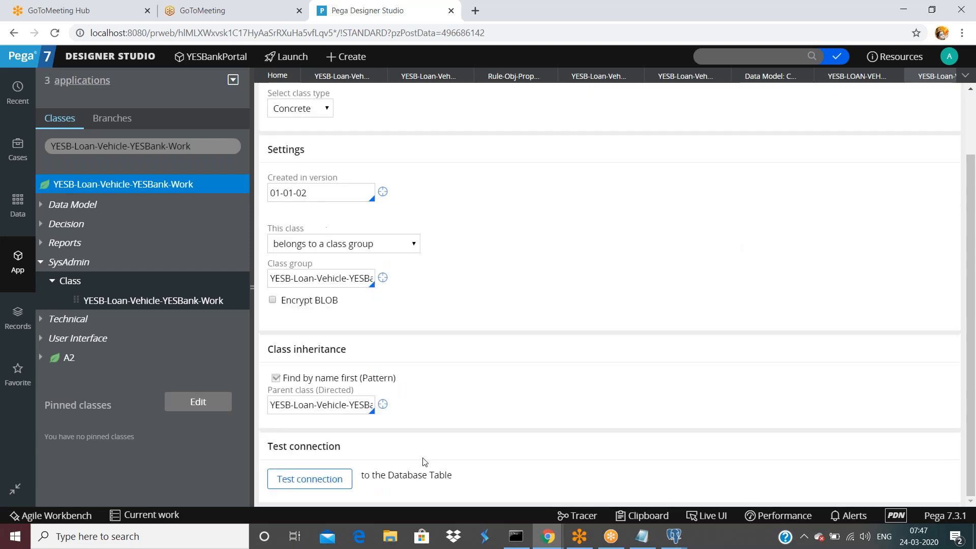
click(310, 479)
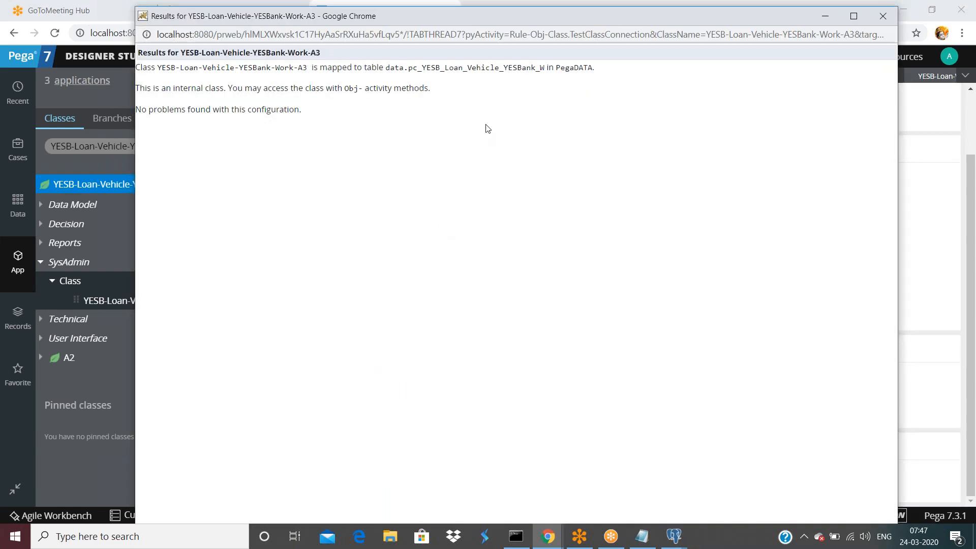
drag(543, 67, 479, 67)
click(544, 67)
drag(544, 67, 409, 70)
drag(685, 13, 618, 240)
click(819, 230)
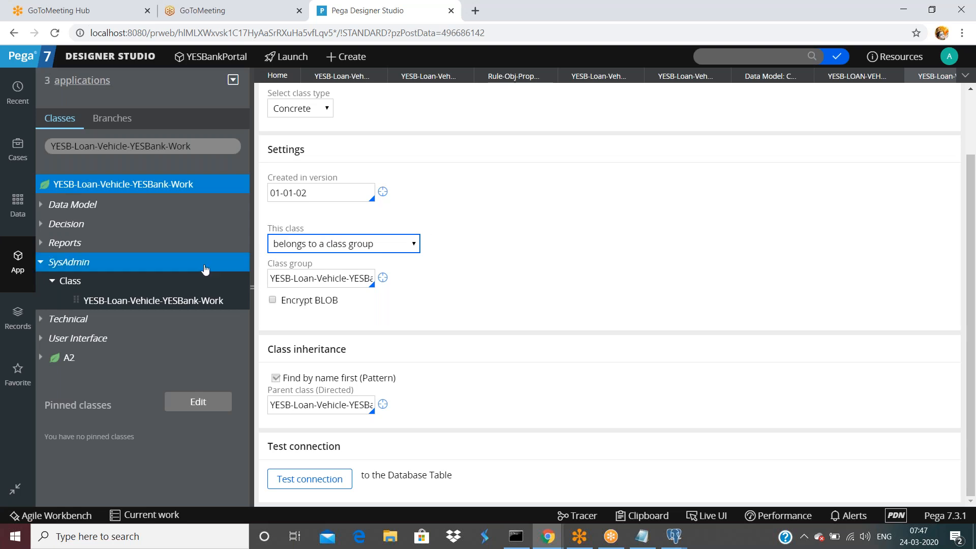
Collapse the App Explorer panel so the Work-A3 class form fills the window.
click(17, 259)
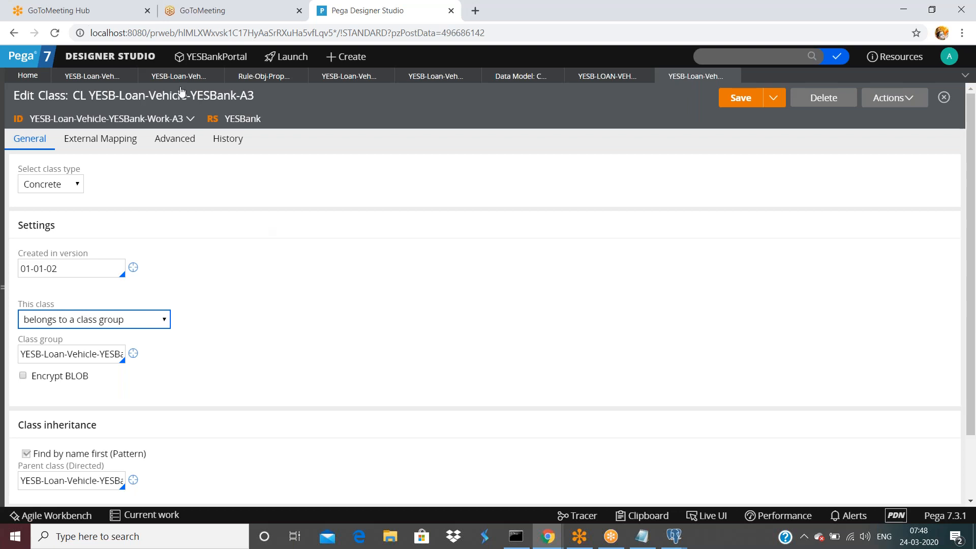
click(73, 318)
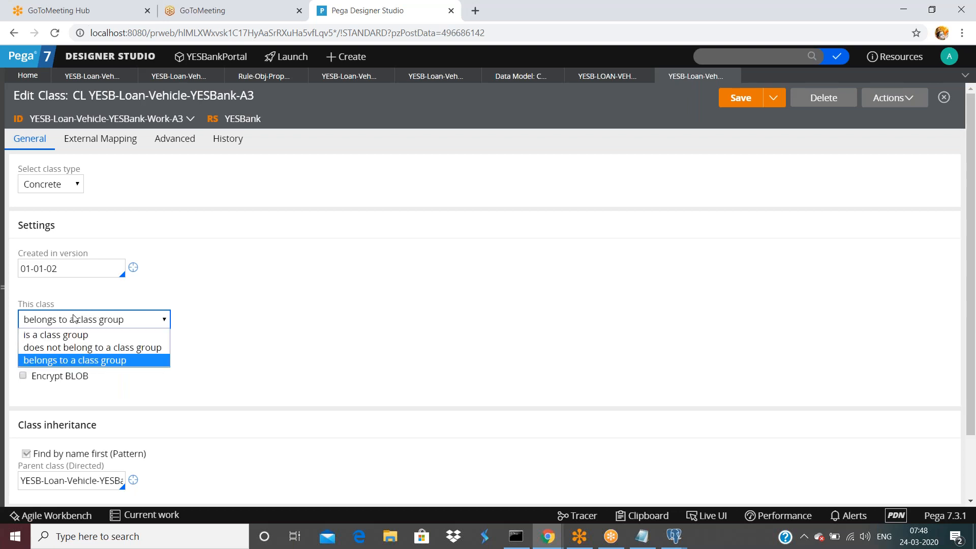
click(381, 308)
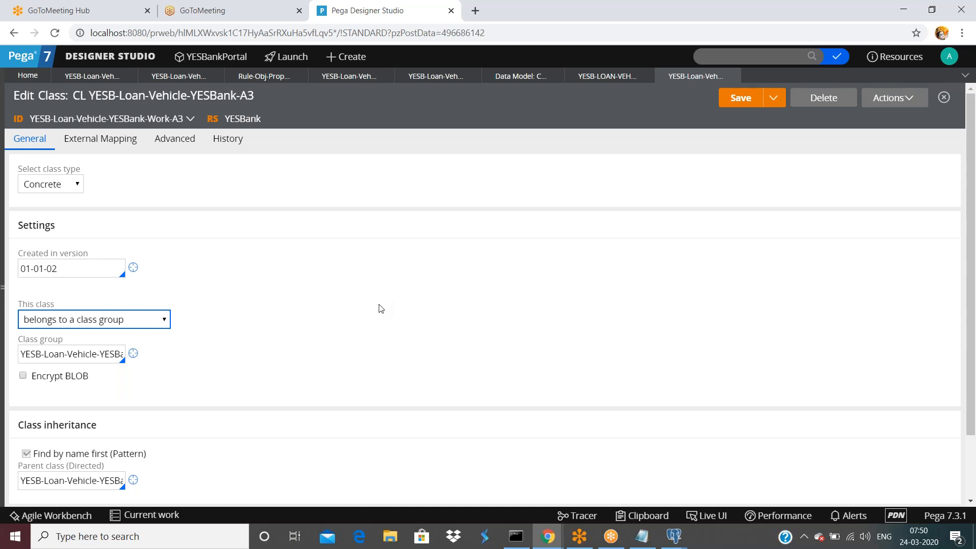
click(5, 286)
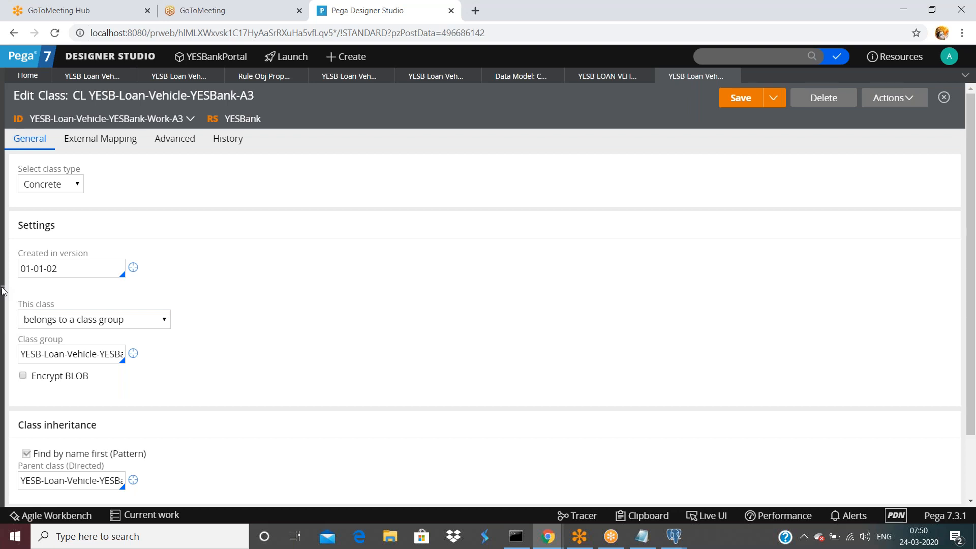
click(2, 291)
Create class YESB-Loan-Vehicle-YESBank-Work-A4 under the Work class, with the same name as its label.
right_click(134, 185)
mouse_move(111, 202)
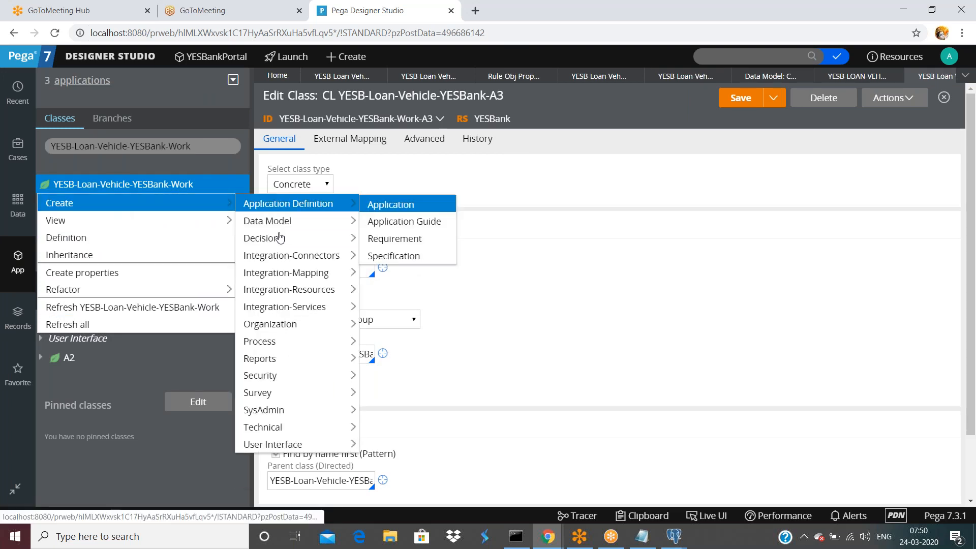
mouse_move(261, 409)
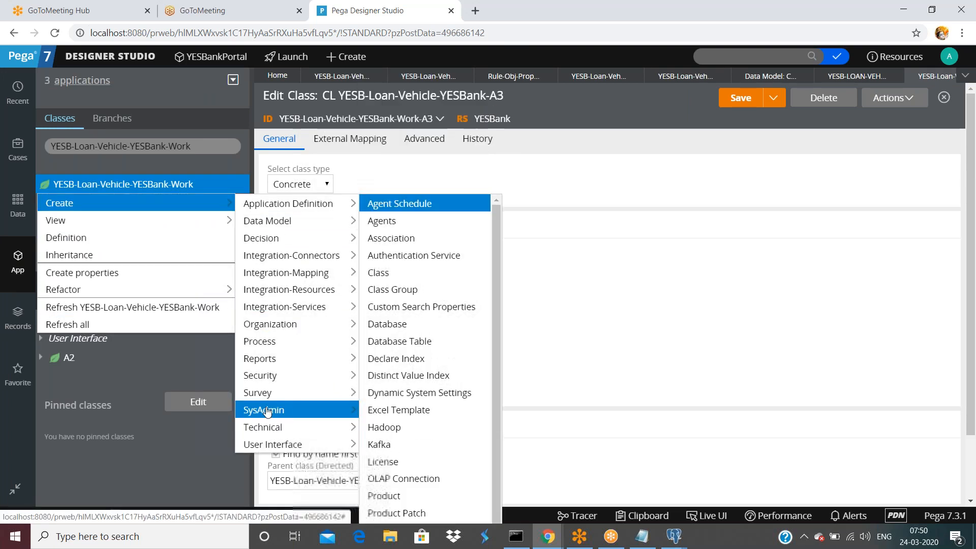
click(386, 273)
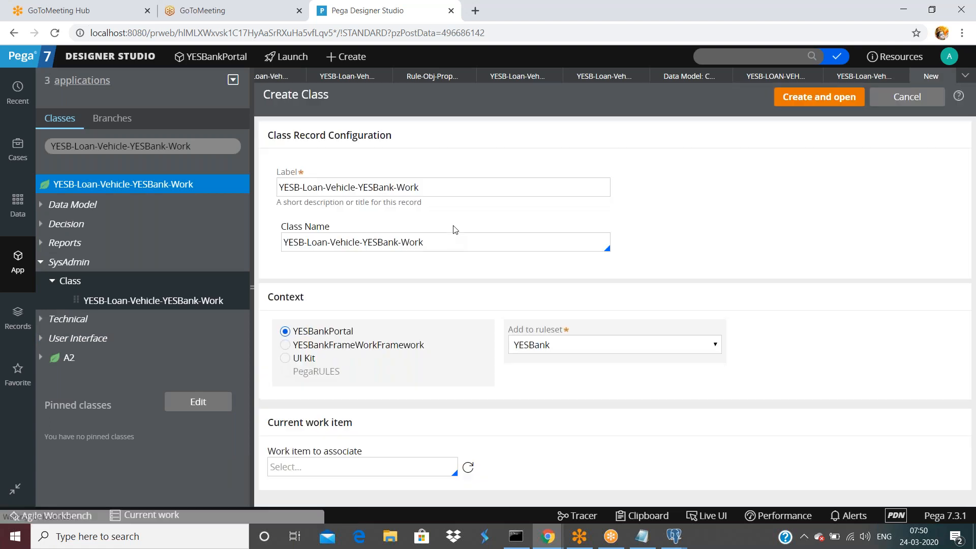
click(449, 239)
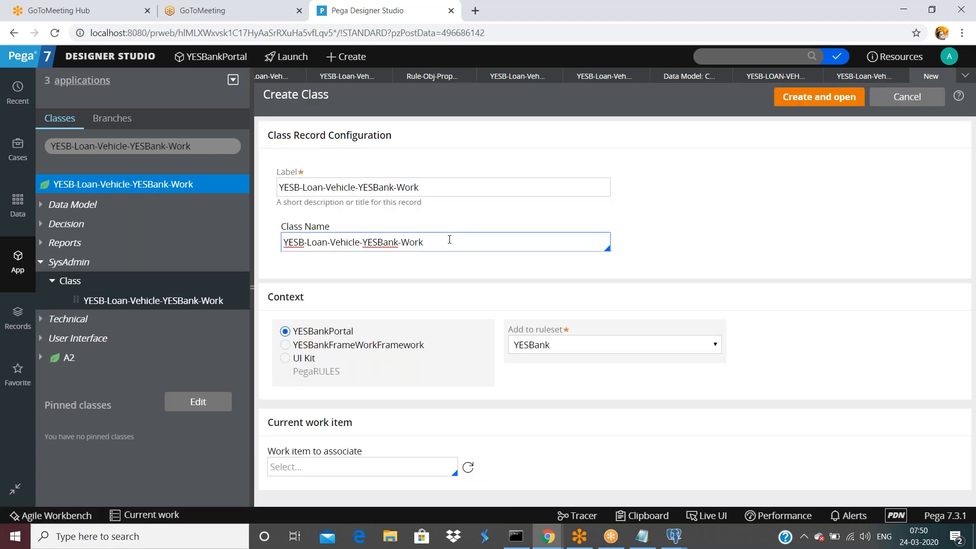
text(A4)
key(shift+Left)
key(shift+Left)
key(ctrl+a)
key(ctrl+c)
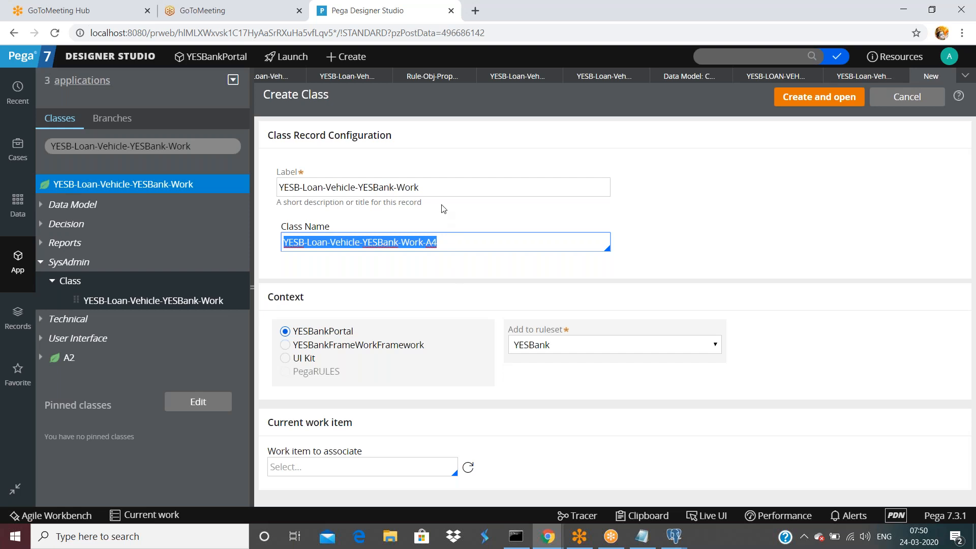
triple_click(441, 186)
key(ctrl+v)
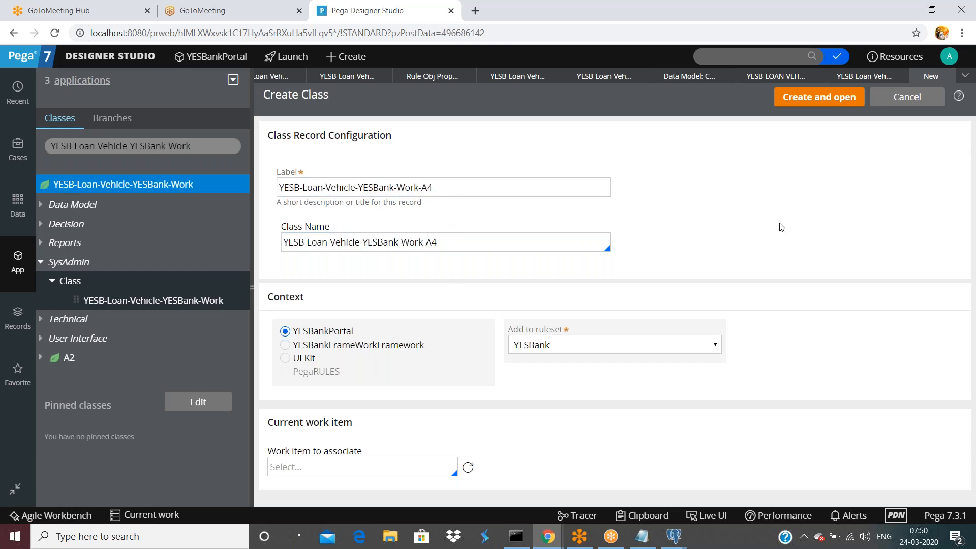
click(813, 96)
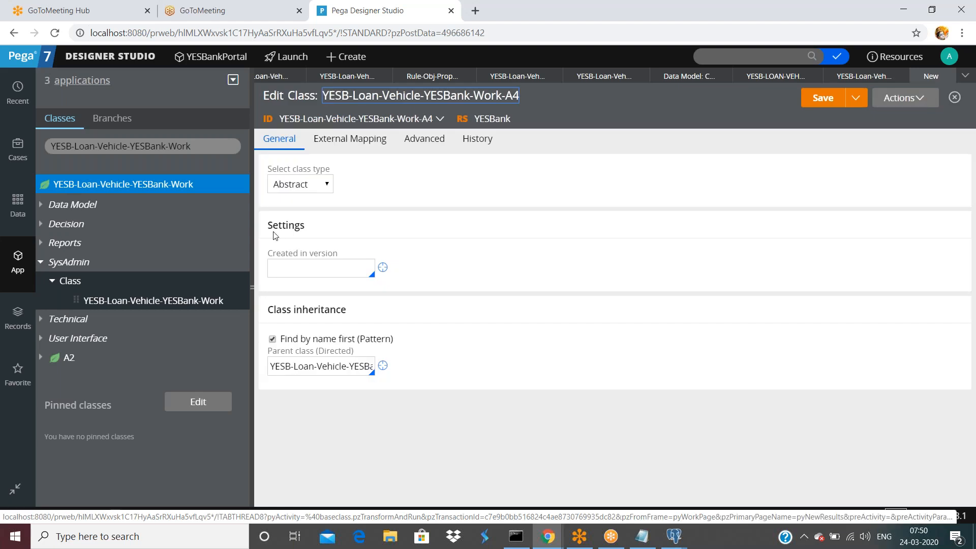
Make the A4 class concrete, created in version 01-01-02, not belonging to a class group.
click(272, 186)
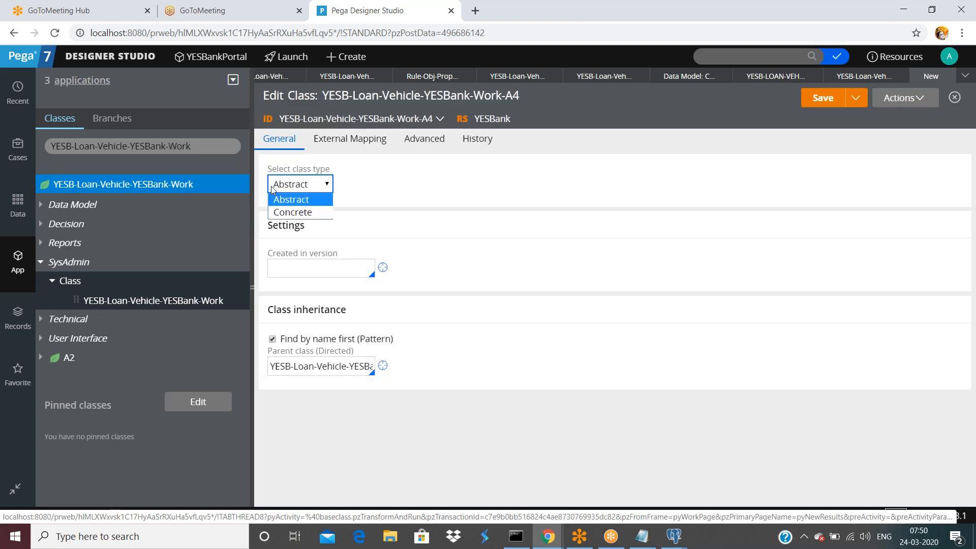
click(285, 212)
click(296, 270)
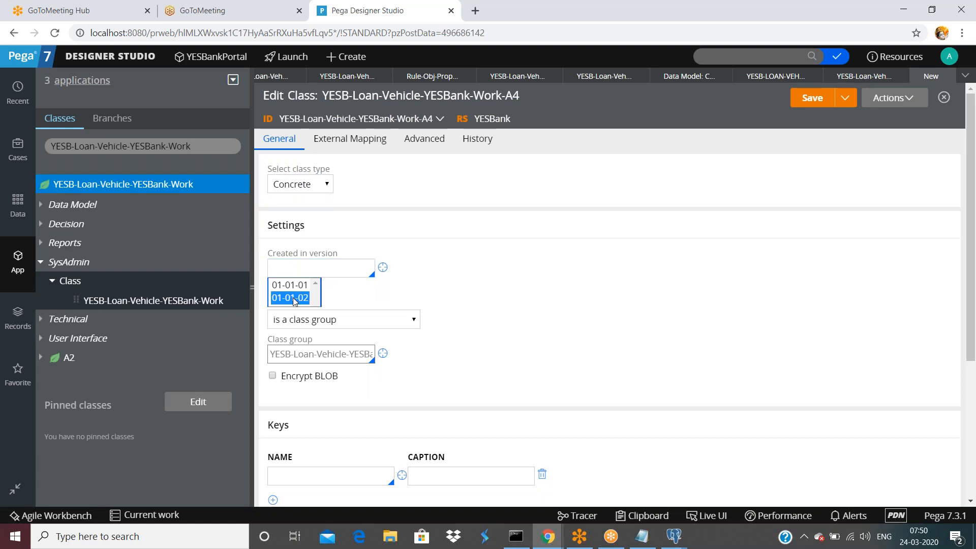
click(293, 301)
scroll(389, 297, down, 2)
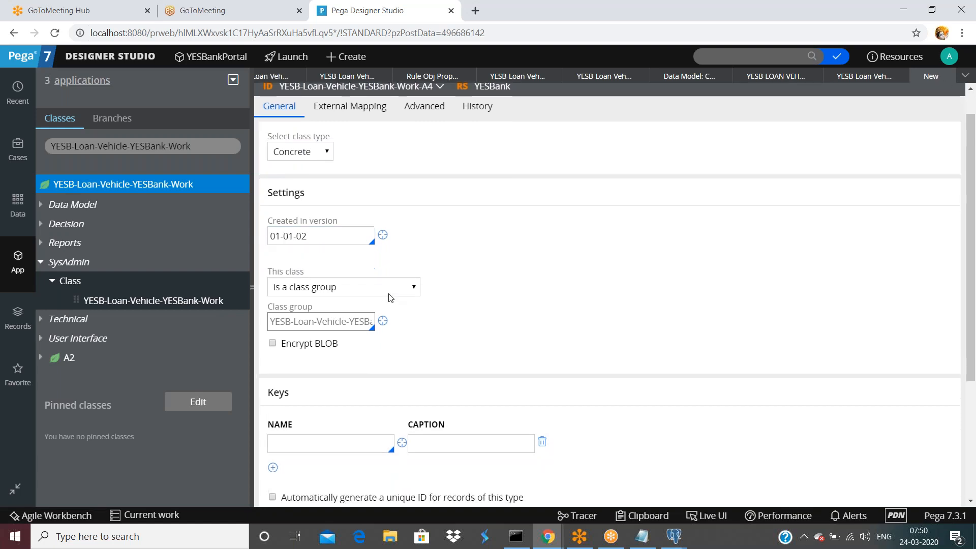
click(369, 258)
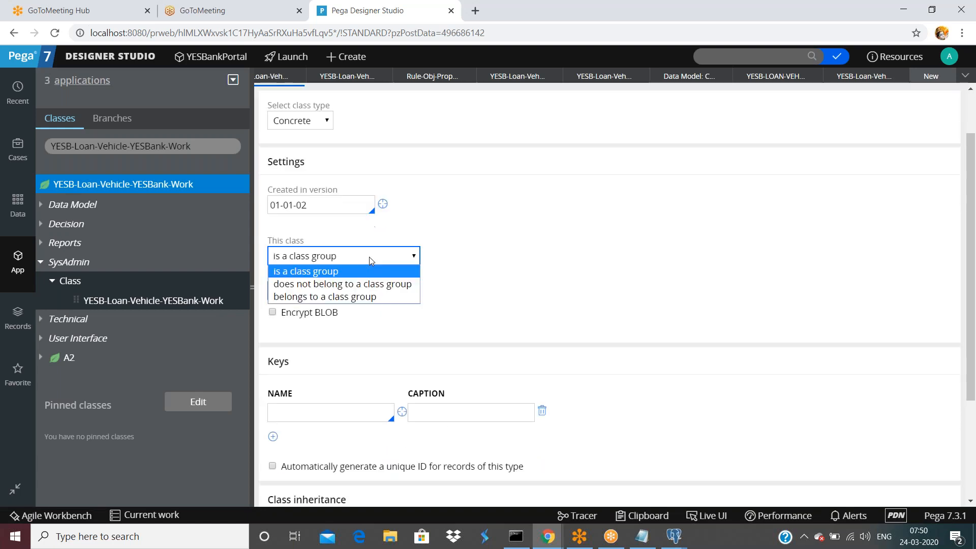
click(358, 289)
Set the class key to pyID with caption 'thsi is instance id'.
click(332, 375)
text(pyID)
key(Tab)
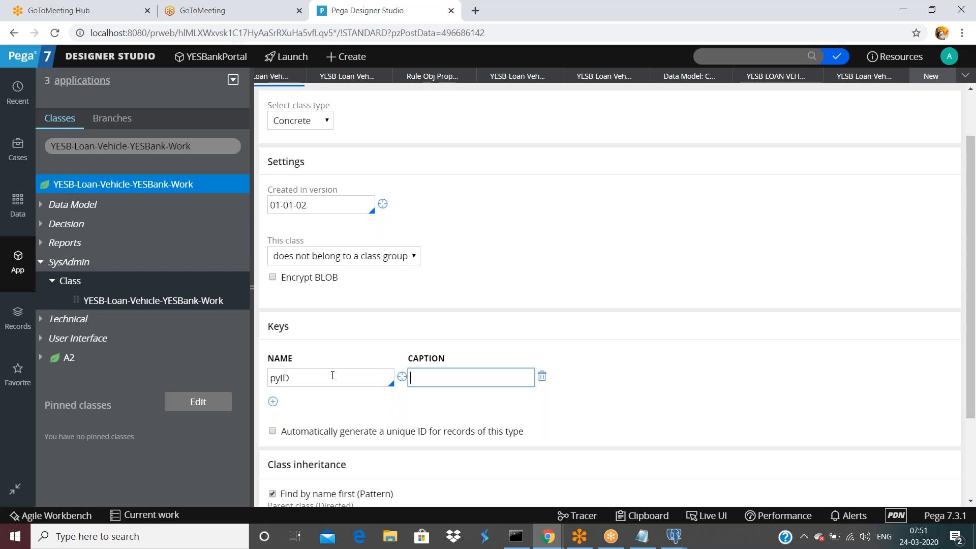
text(thsi is instance id)
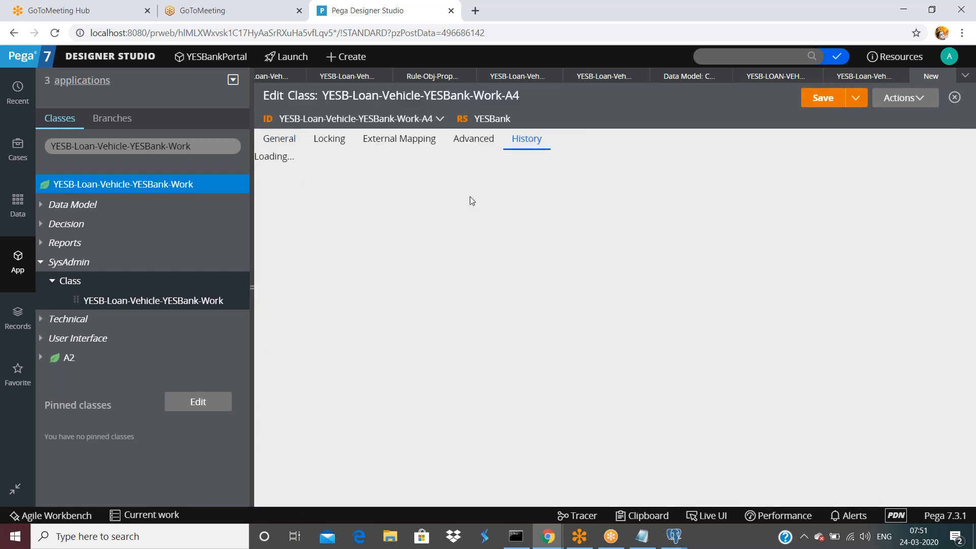
Enter 'asfds' as the description and 'fdsafd' as usage notes, then return to General settings.
click(392, 220)
text(asfds)
click(384, 287)
text(fdsafd)
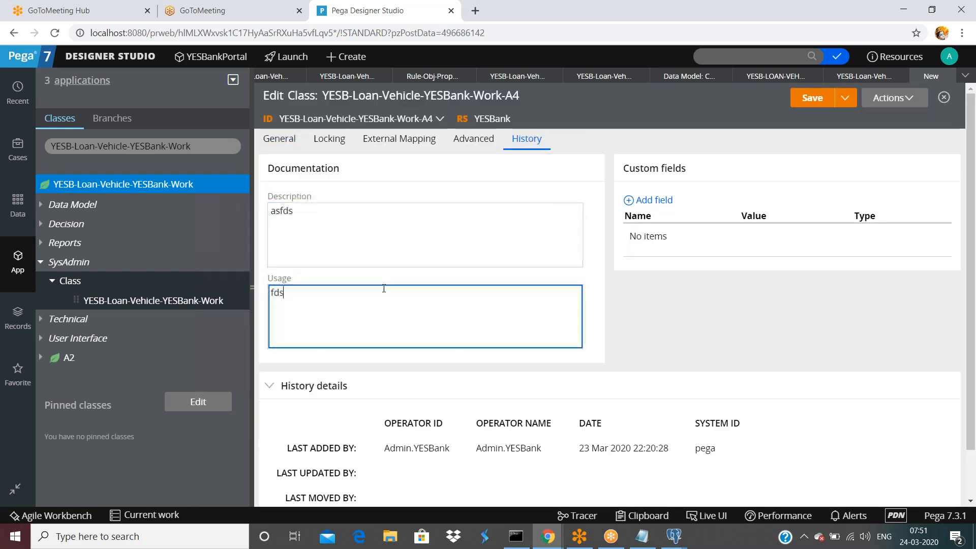
click(279, 138)
scroll(570, 353, down, 3)
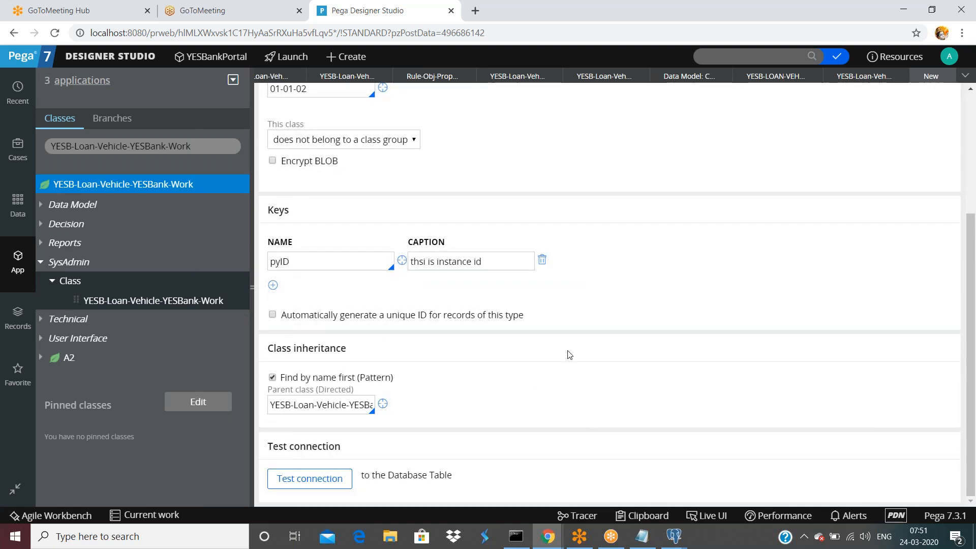
scroll(570, 353, up, 3)
click(802, 108)
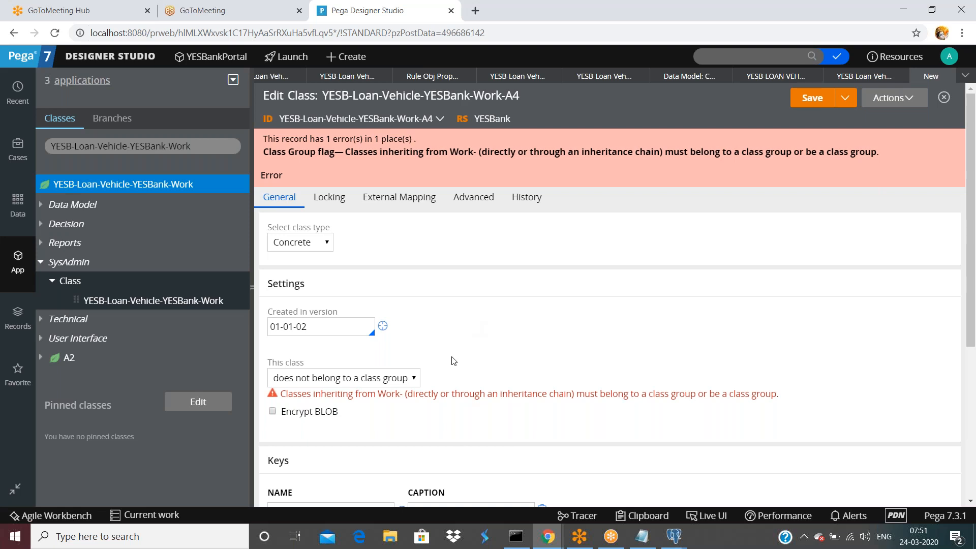
scroll(453, 356, down, 3)
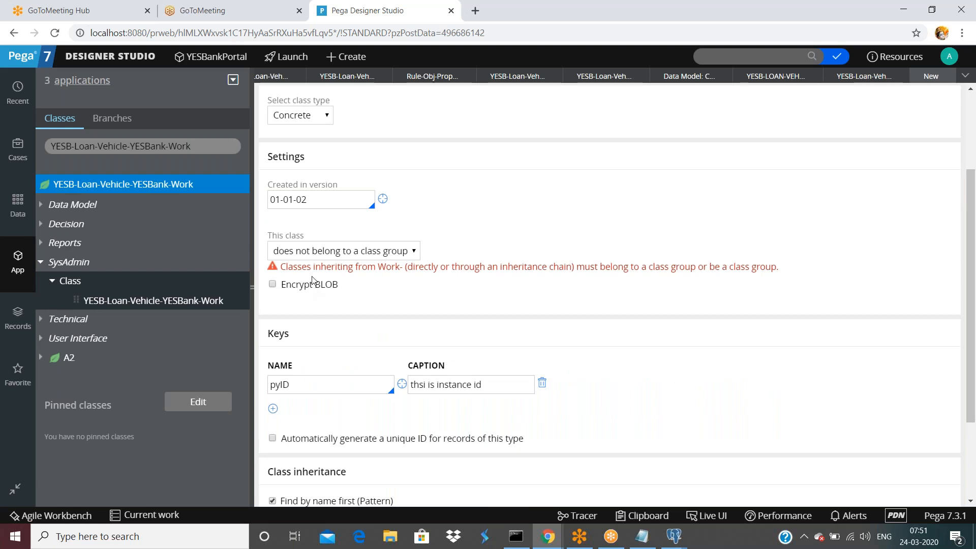
drag(313, 267, 387, 269)
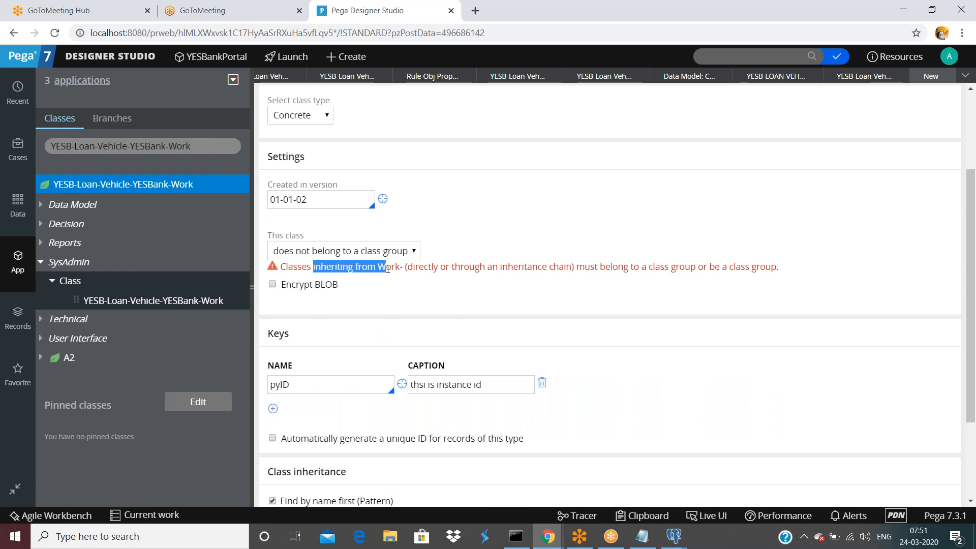
click(305, 268)
drag(316, 268, 383, 269)
drag(460, 268, 537, 268)
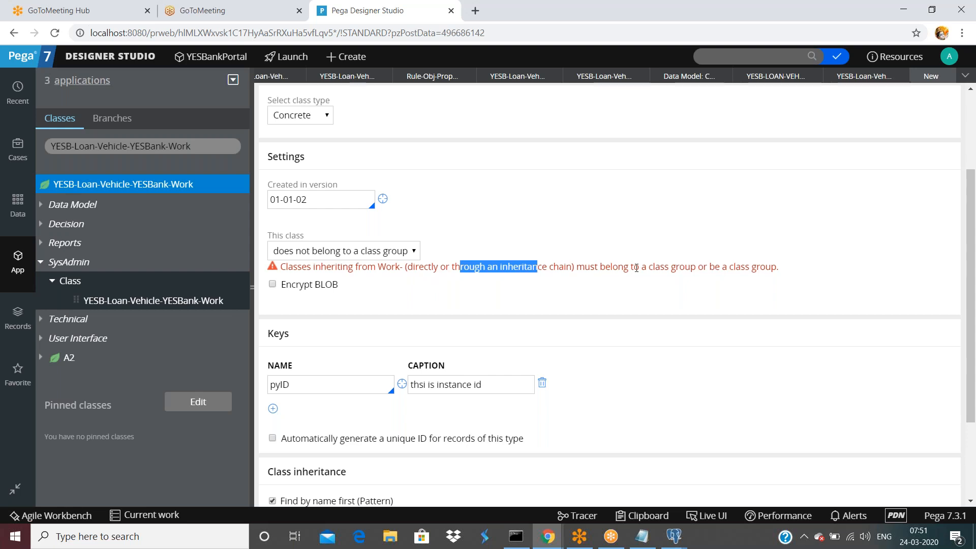
drag(659, 267, 778, 267)
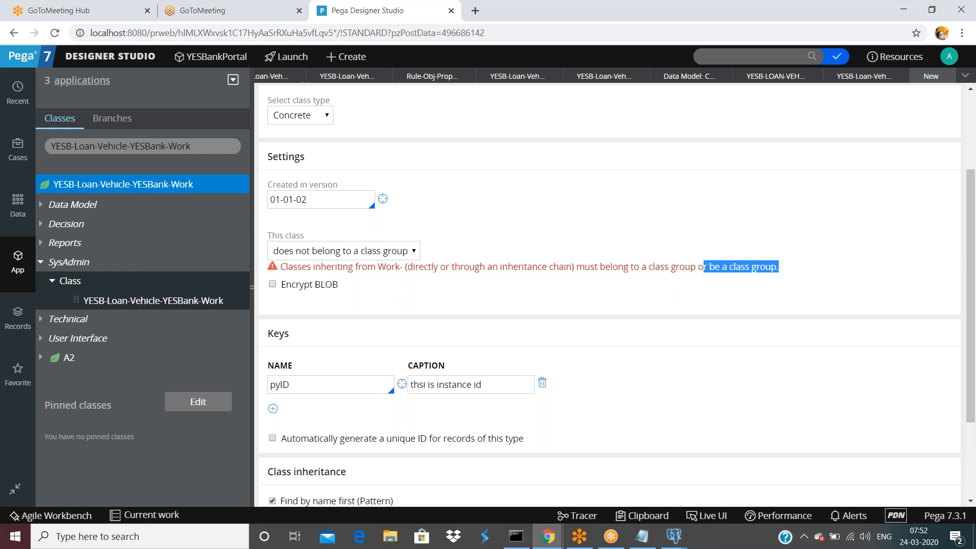
scroll(809, 230, down, 1)
scroll(808, 229, up, 3)
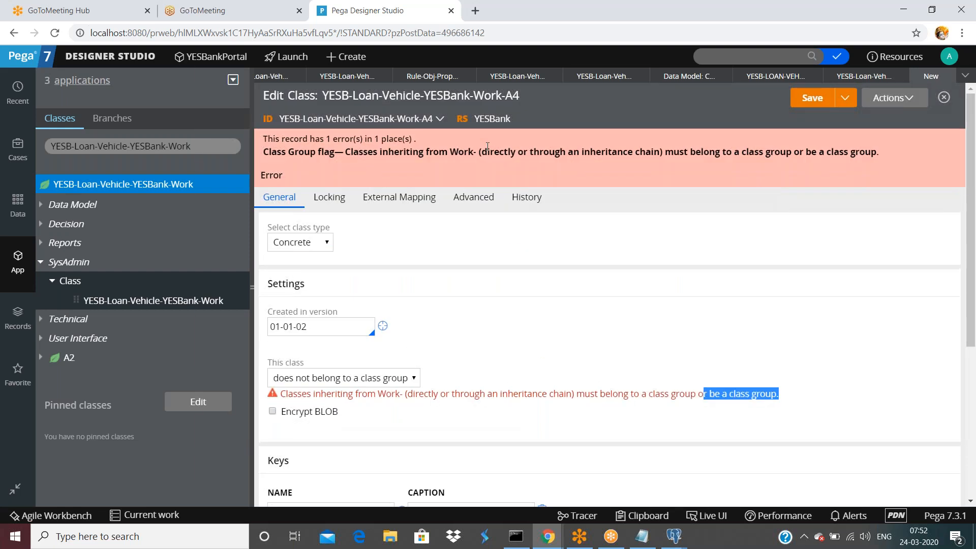
drag(301, 119, 431, 120)
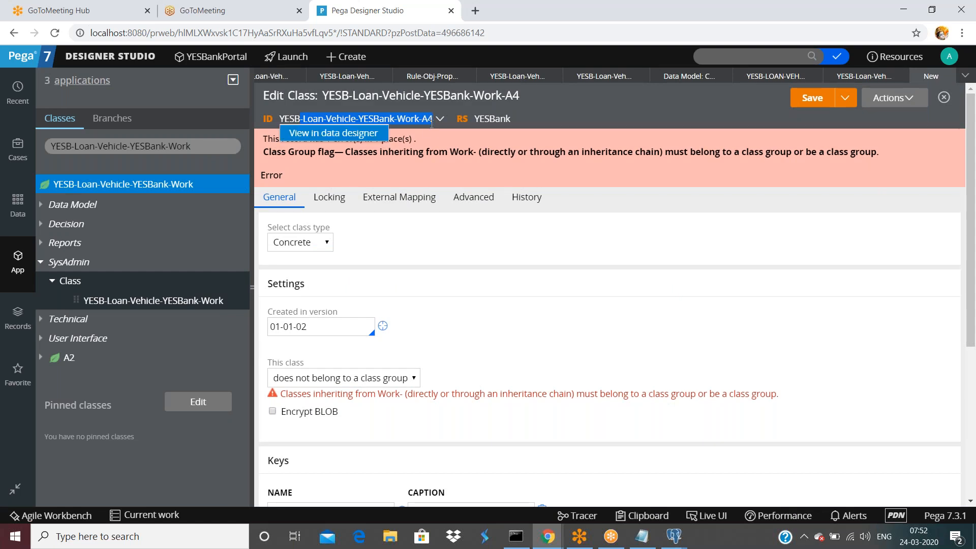
click(676, 111)
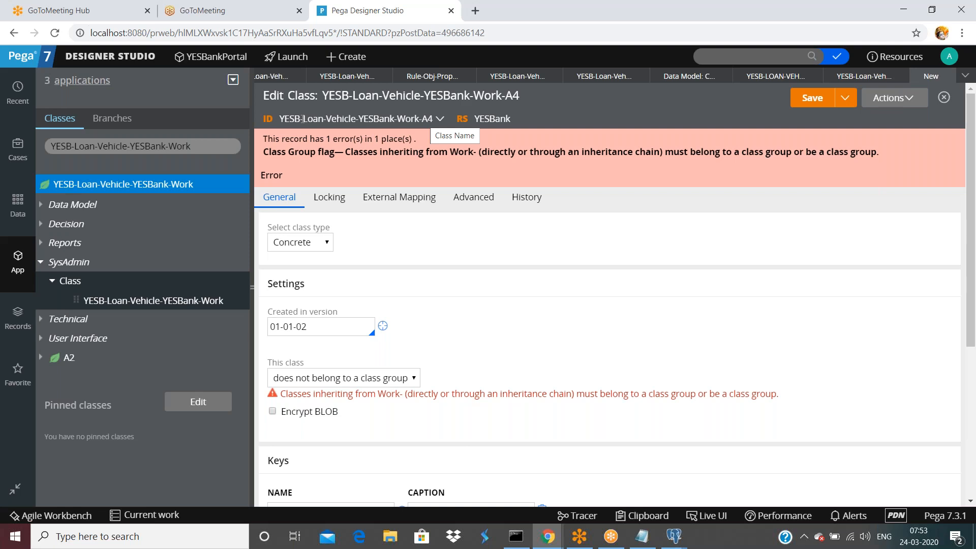
click(438, 120)
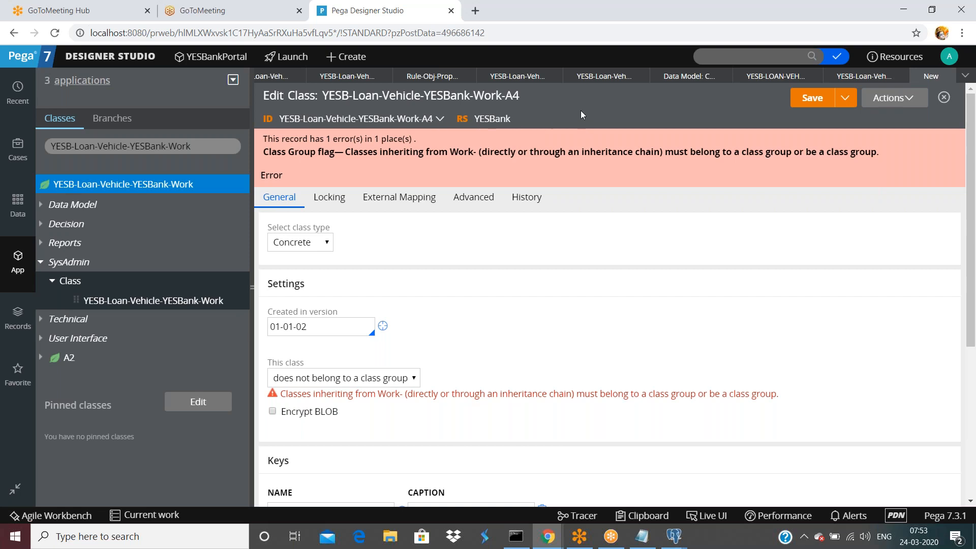
scroll(456, 361, down, 1)
drag(333, 332, 395, 331)
scroll(356, 371, down, 3)
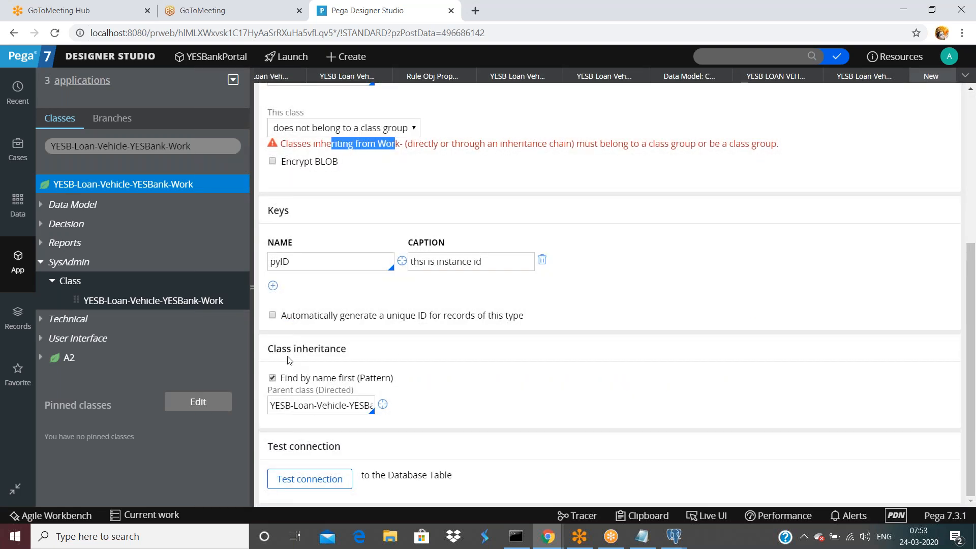
drag(308, 405, 417, 408)
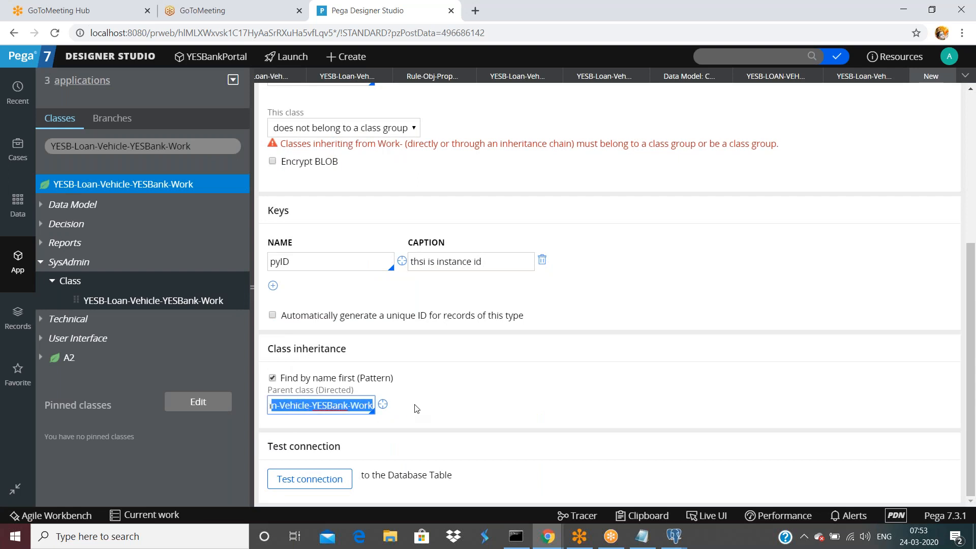
click(415, 406)
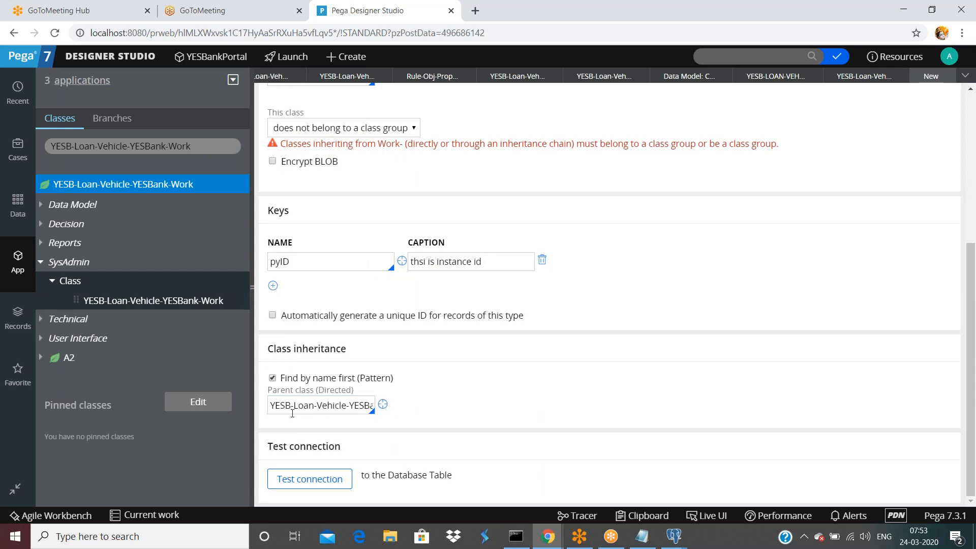
drag(282, 407, 420, 405)
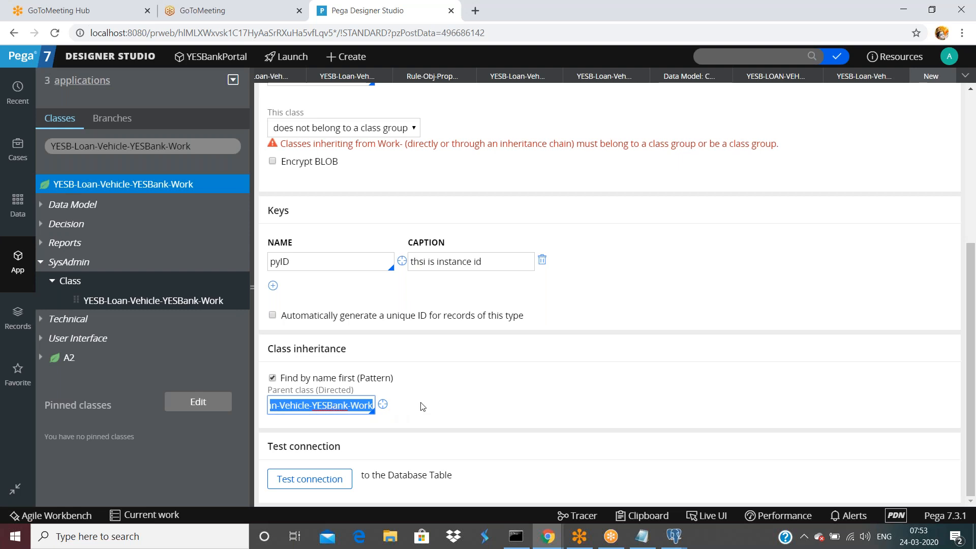
key(ctrl+s)
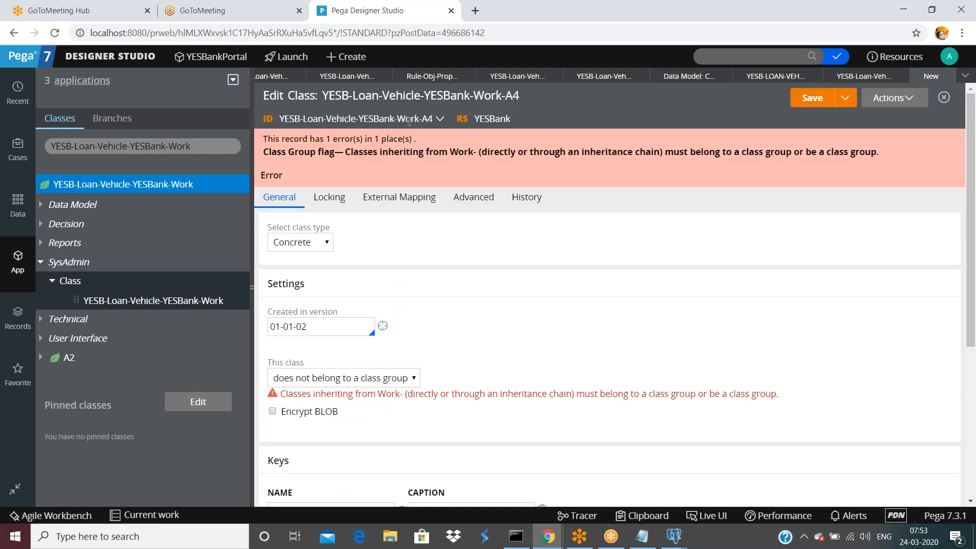
scroll(453, 285, down, 5)
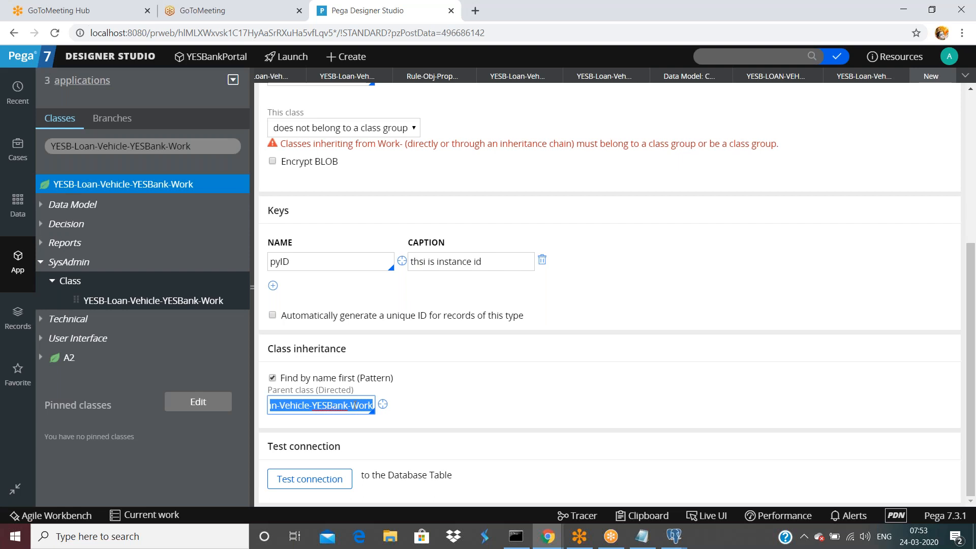
scroll(354, 402, up, 1)
scroll(354, 403, up, 4)
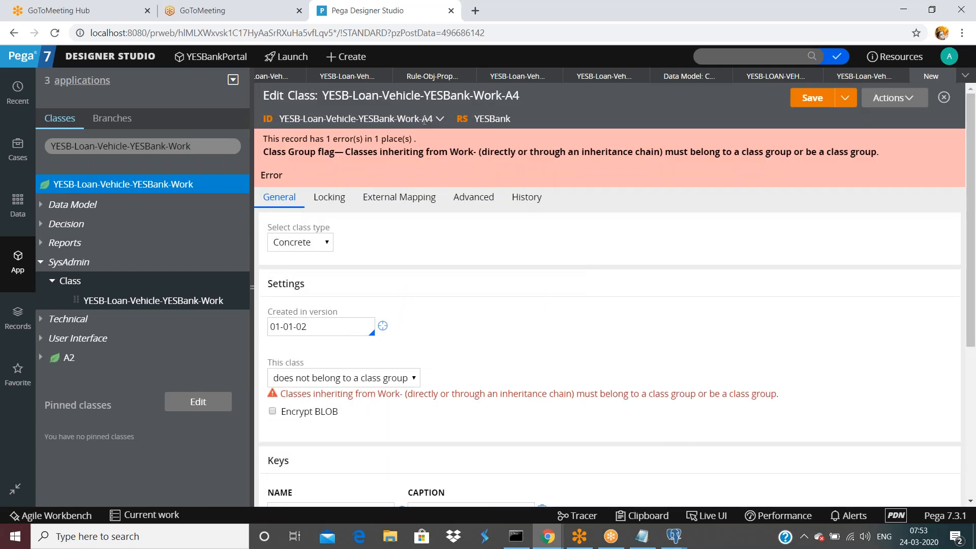
double_click(423, 395)
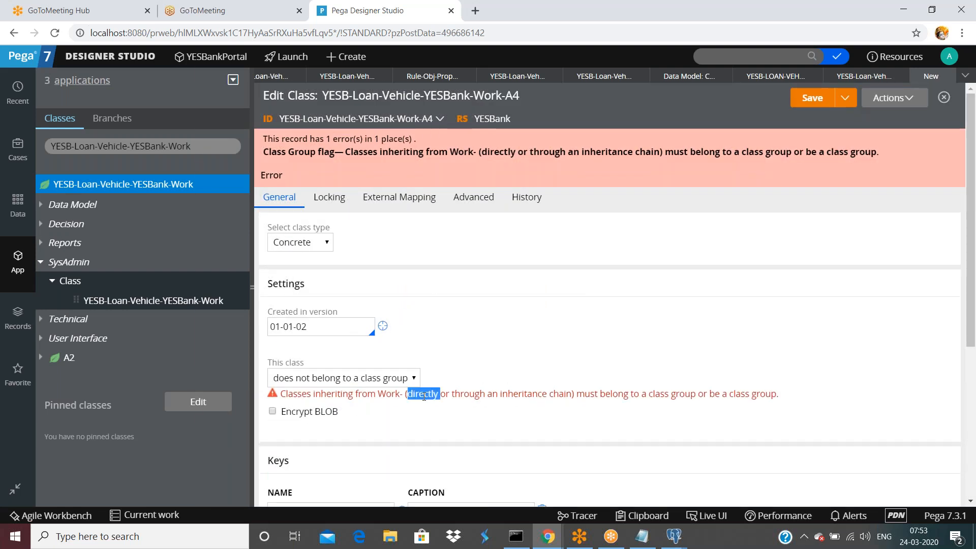
drag(451, 396, 559, 395)
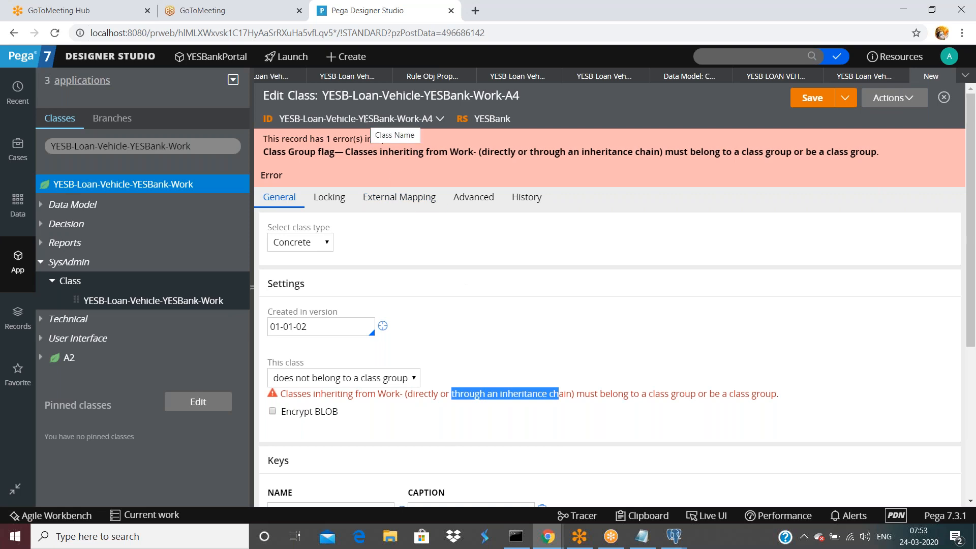
triple_click(398, 396)
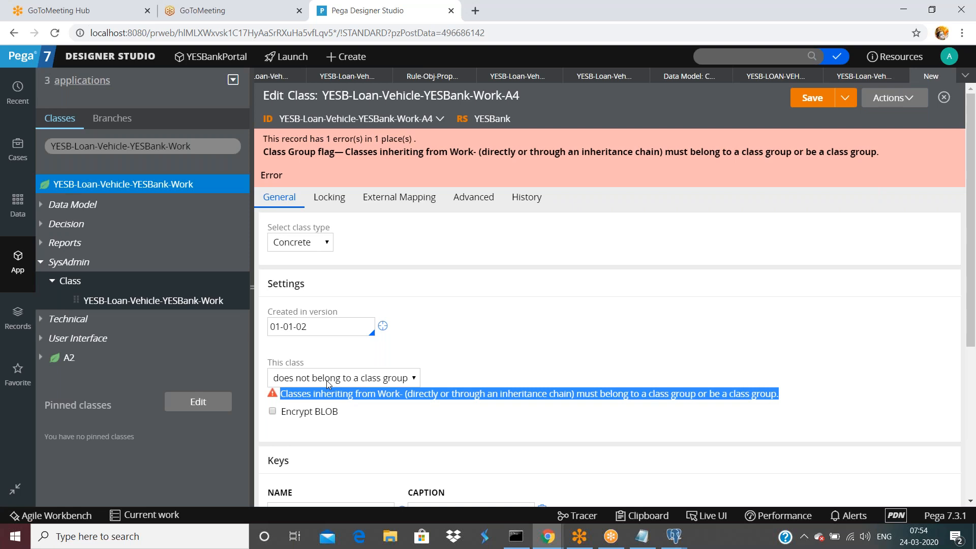
click(530, 314)
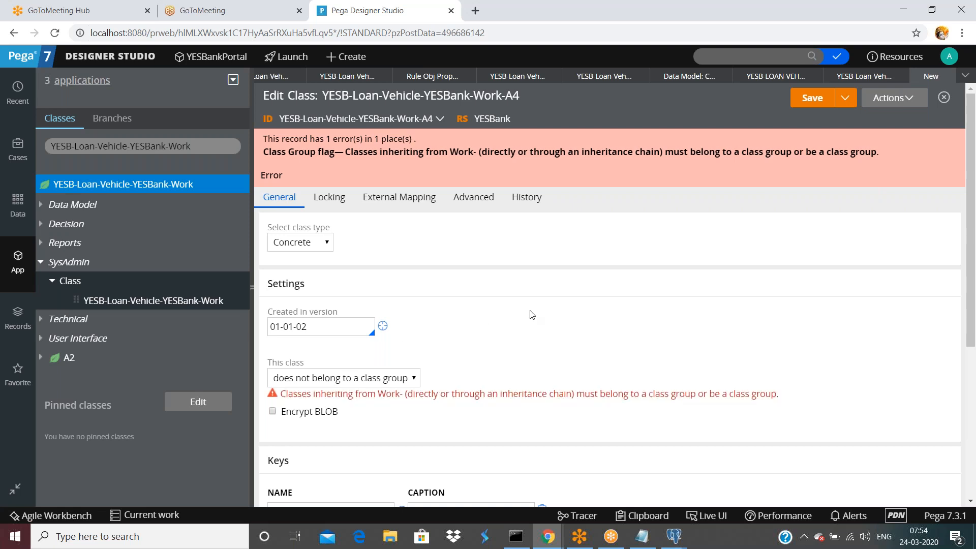
click(351, 382)
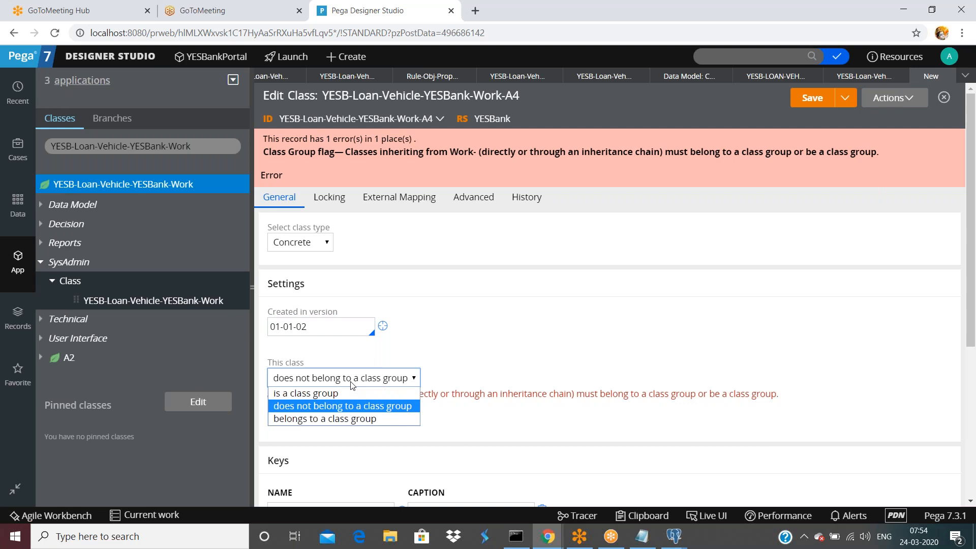
double_click(560, 308)
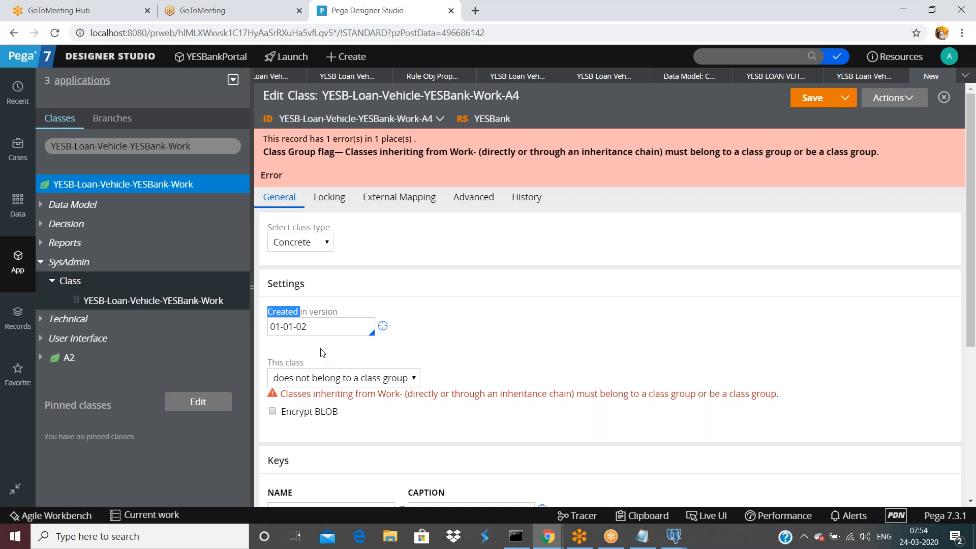
scroll(321, 352, down, 1)
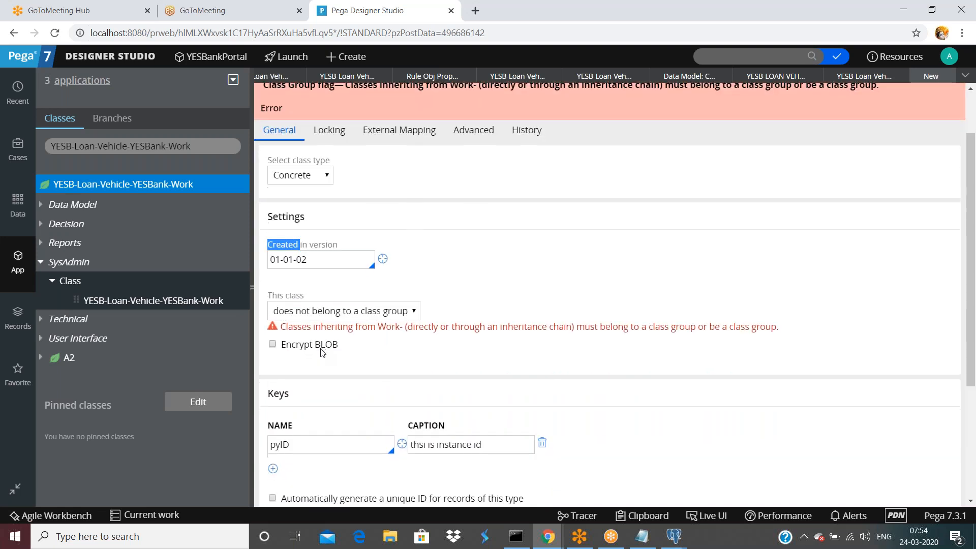
scroll(321, 351, down, 3)
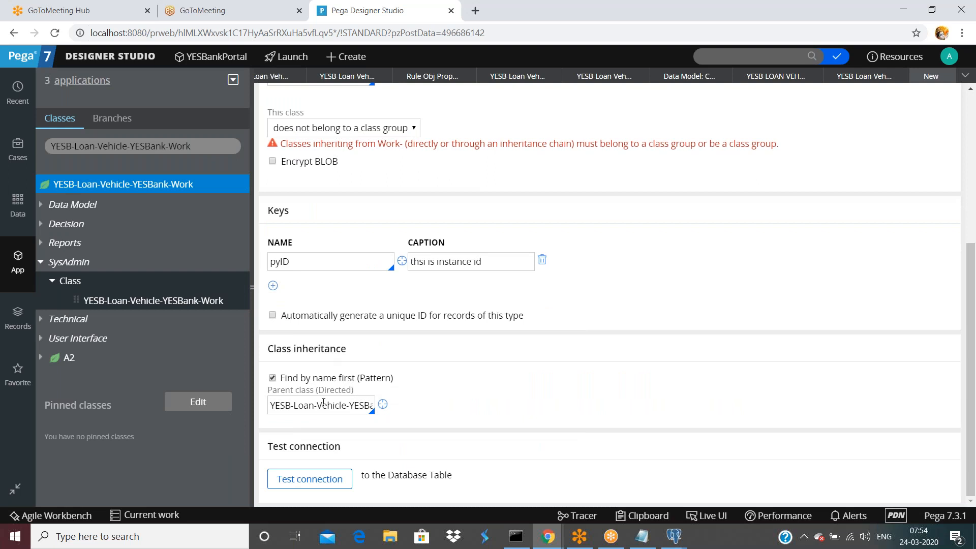
click(272, 378)
click(314, 402)
key(ctrl+a)
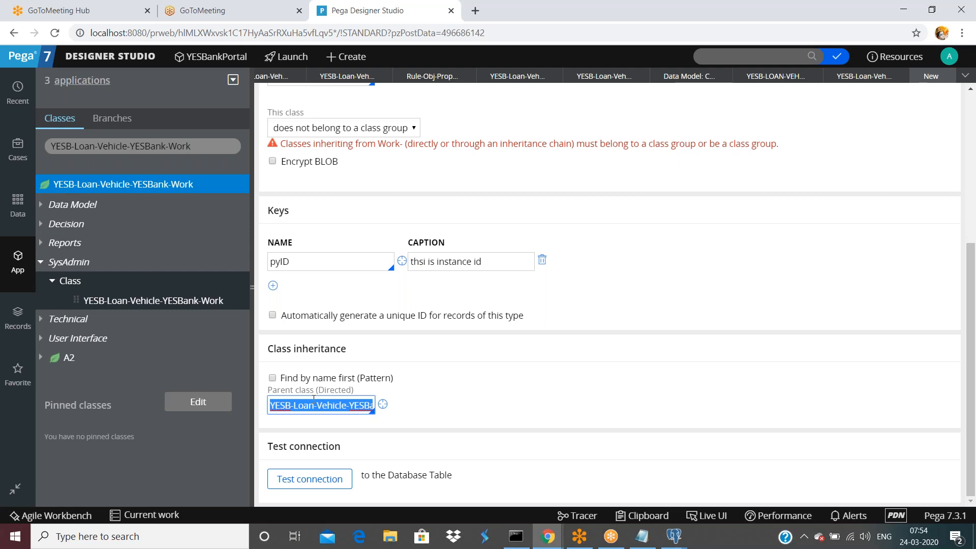
text(@basec)
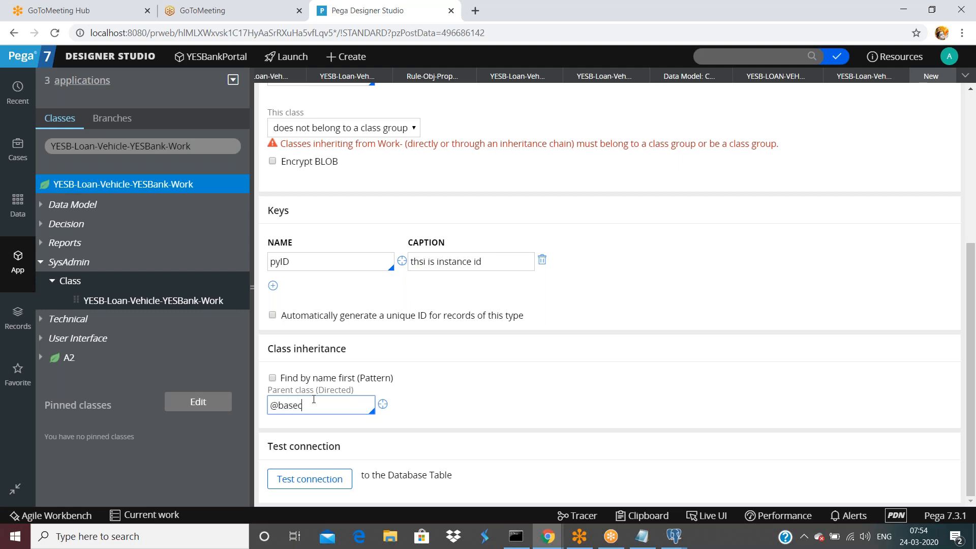
text(lass)
click(573, 360)
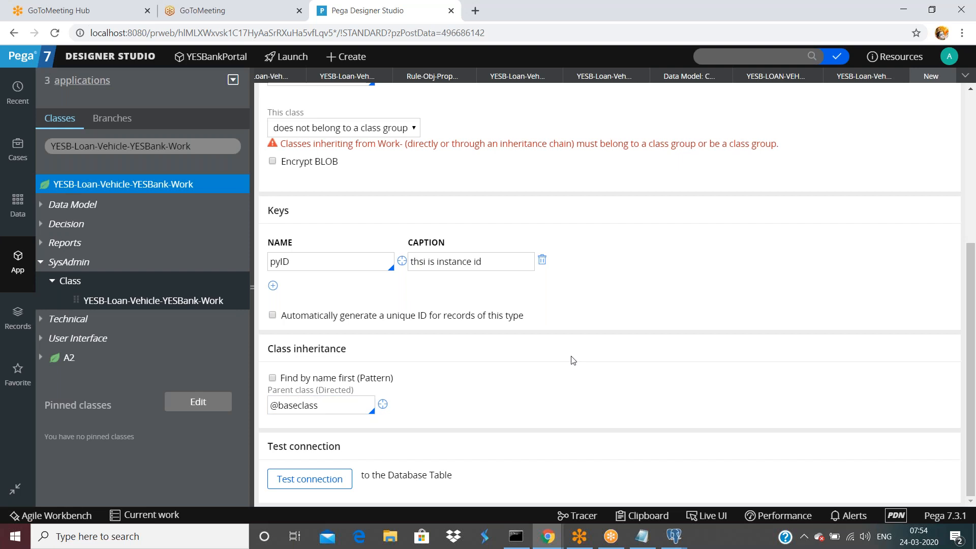
scroll(573, 360, up, 5)
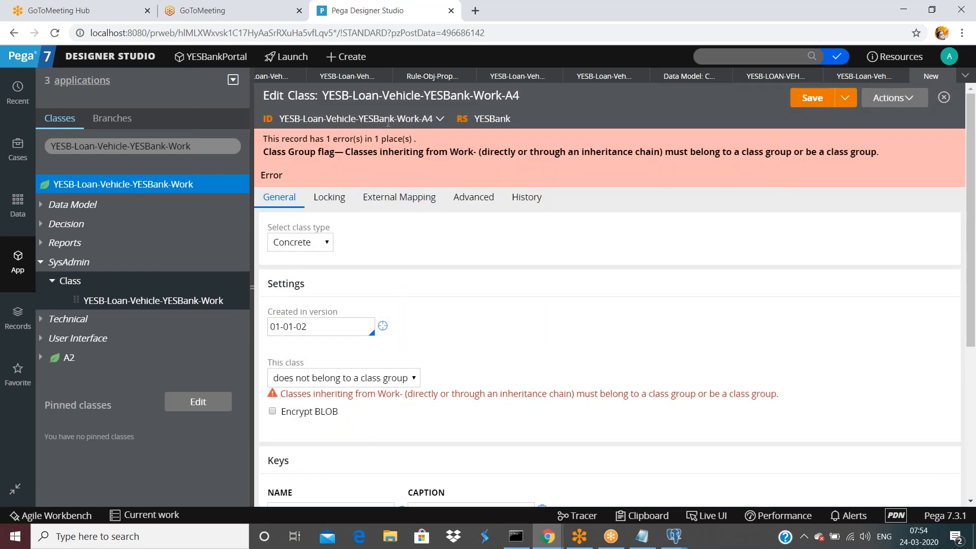
click(813, 101)
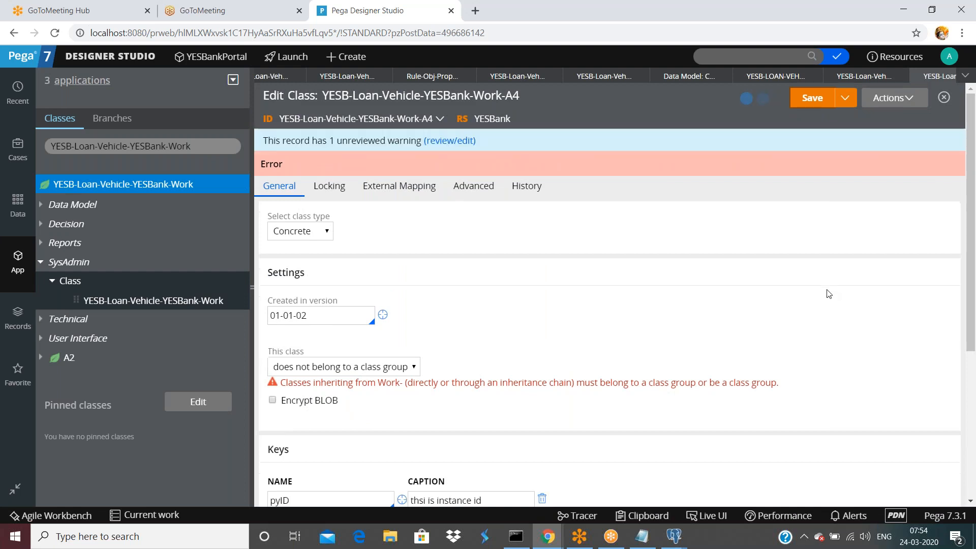
scroll(829, 294, down, 4)
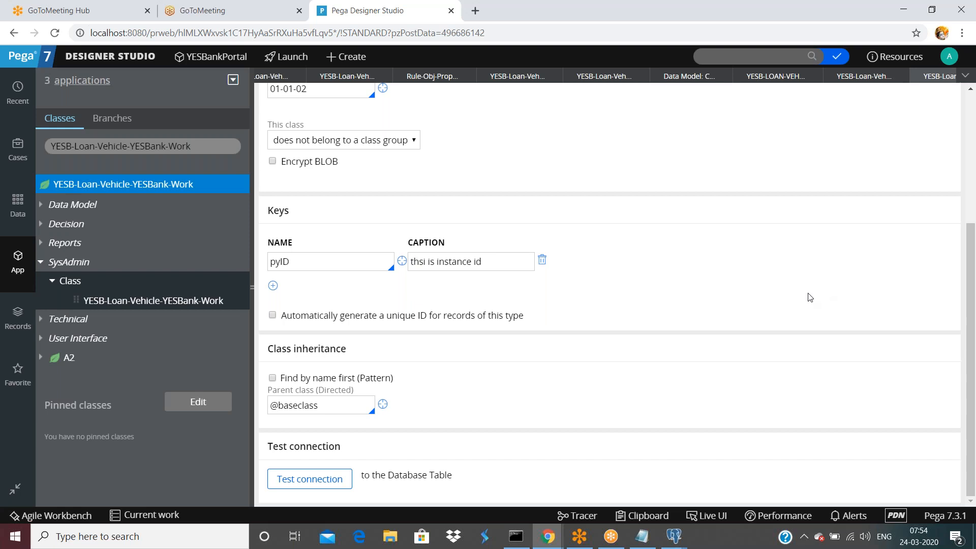
scroll(809, 297, up, 4)
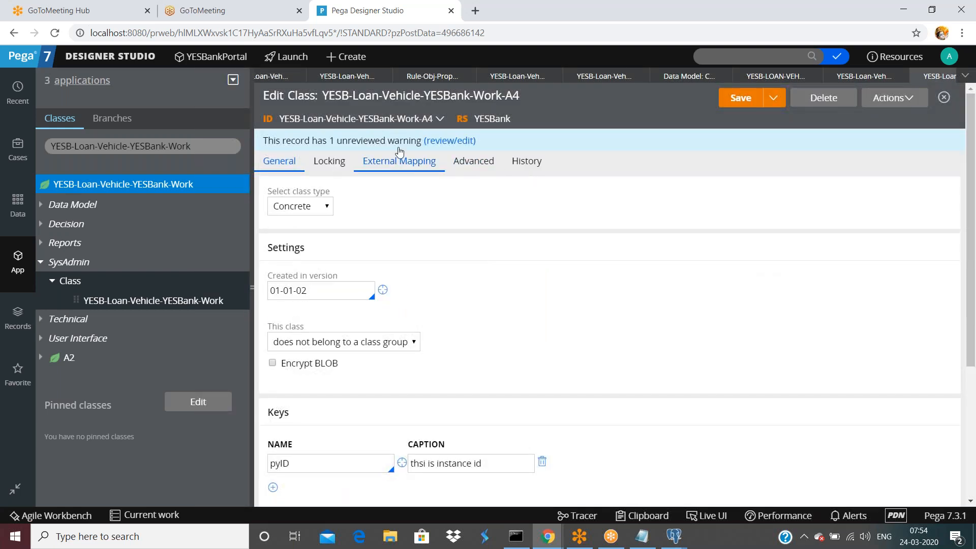
triple_click(361, 118)
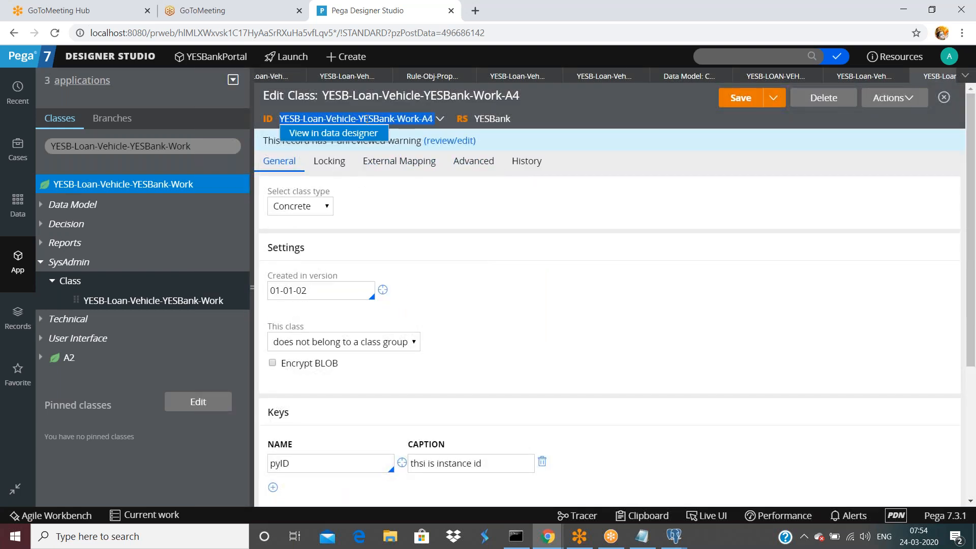
click(779, 273)
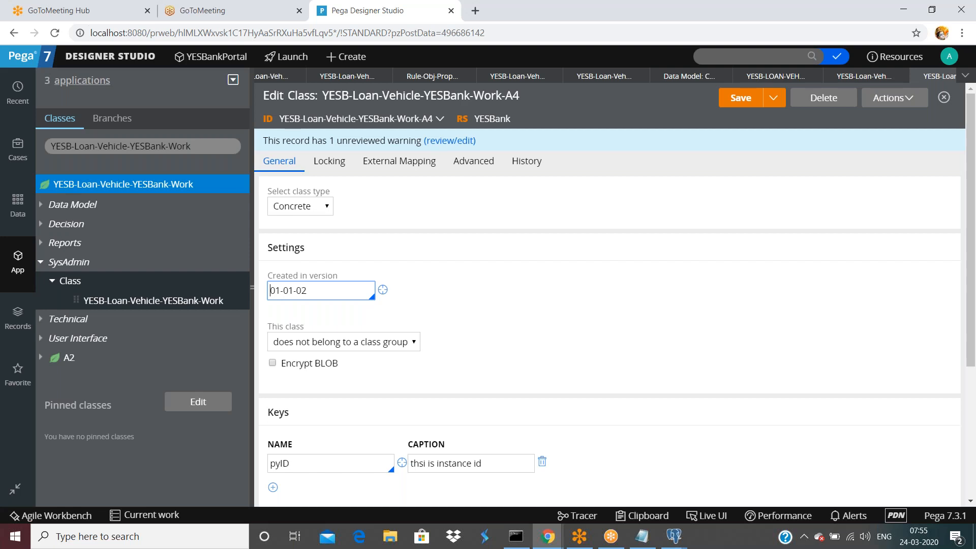
key(Tab)
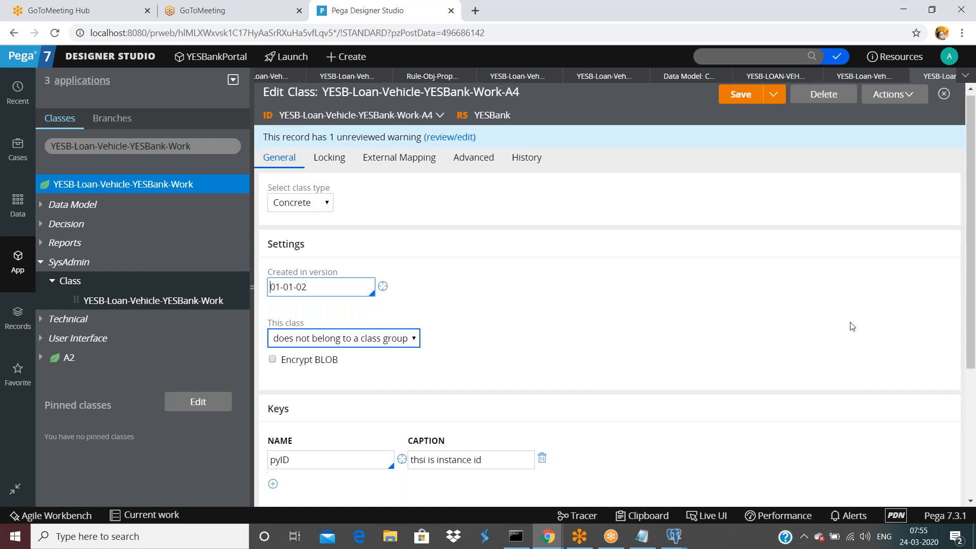
Scroll through the saved Work-A4 class form to review its concrete 01-01-02 settings.
scroll(852, 326, down, 4)
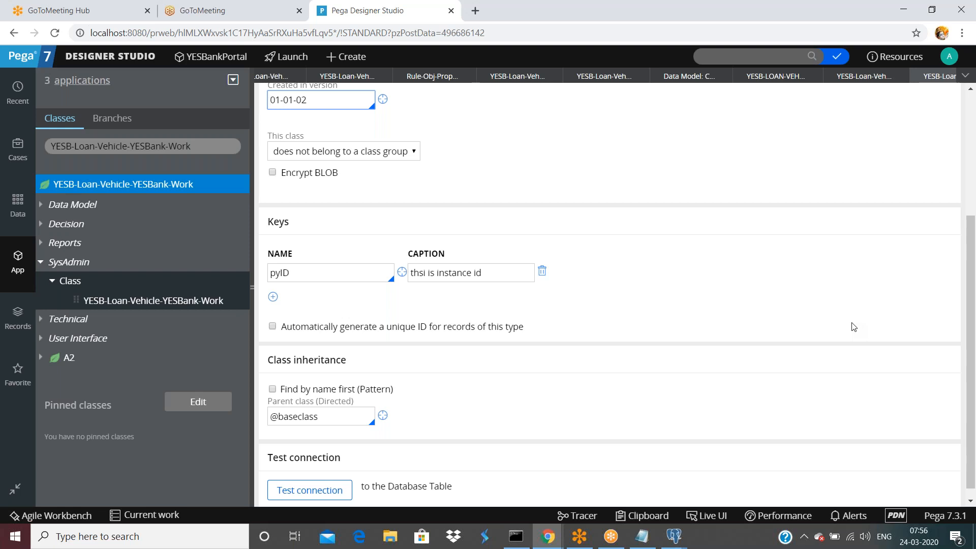
scroll(923, 377, up, 4)
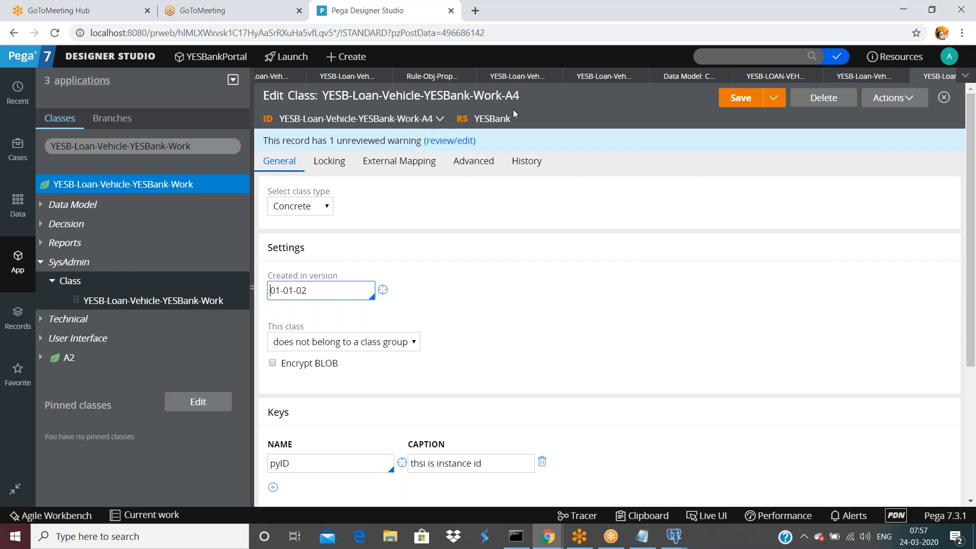
Check the Work-A4 form: concrete, no class group, key pyID captioned 'thsi is instance id'.
click(670, 263)
scroll(641, 333, down, 4)
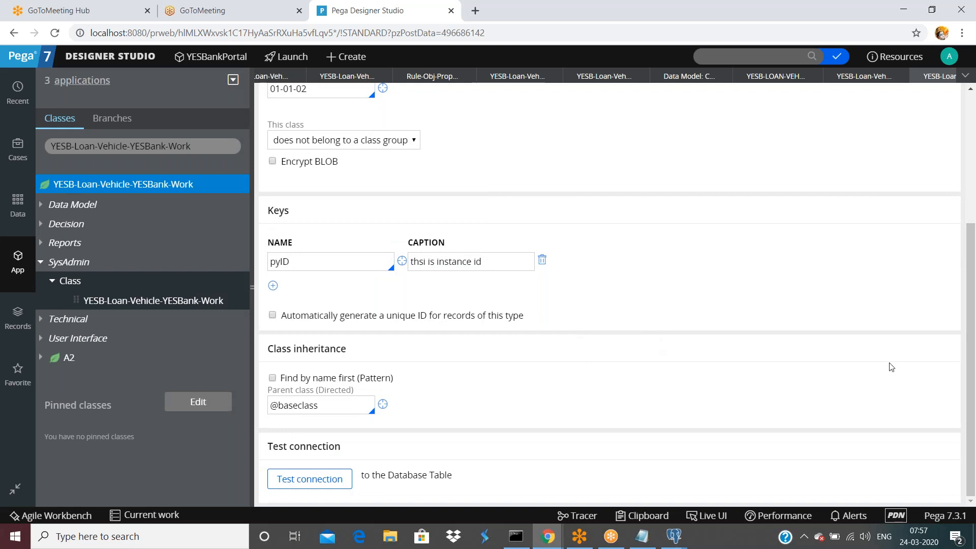
scroll(438, 318, up, 4)
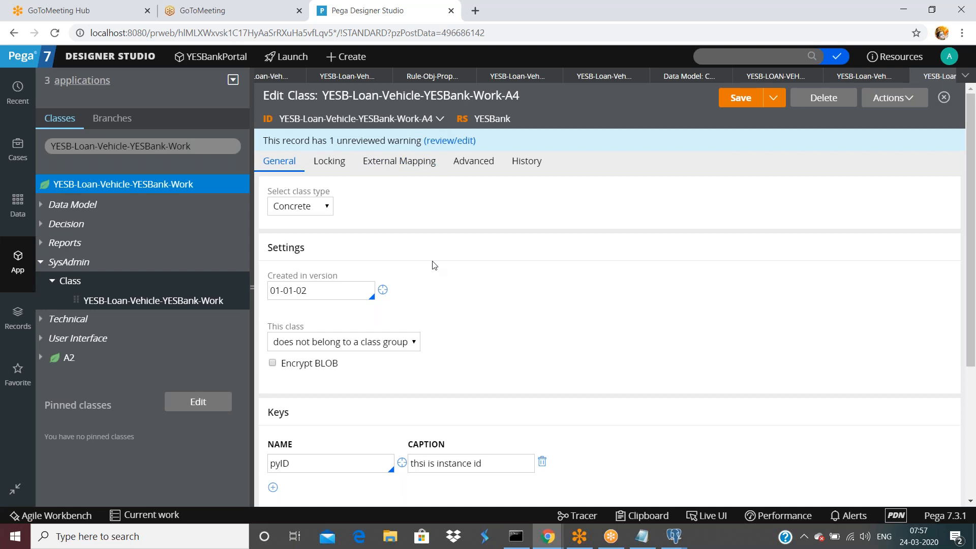
scroll(433, 267, down, 1)
scroll(433, 267, down, 1)
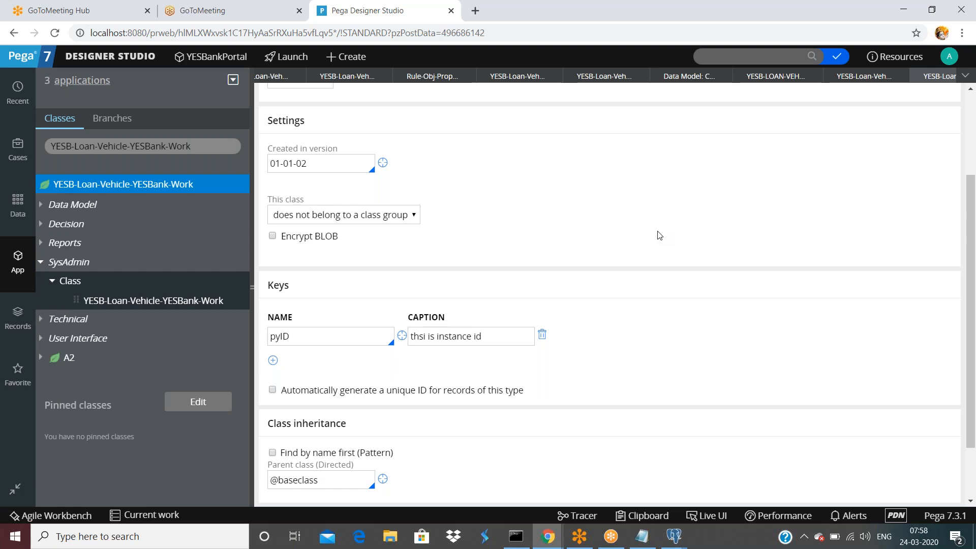
scroll(593, 220, up, 3)
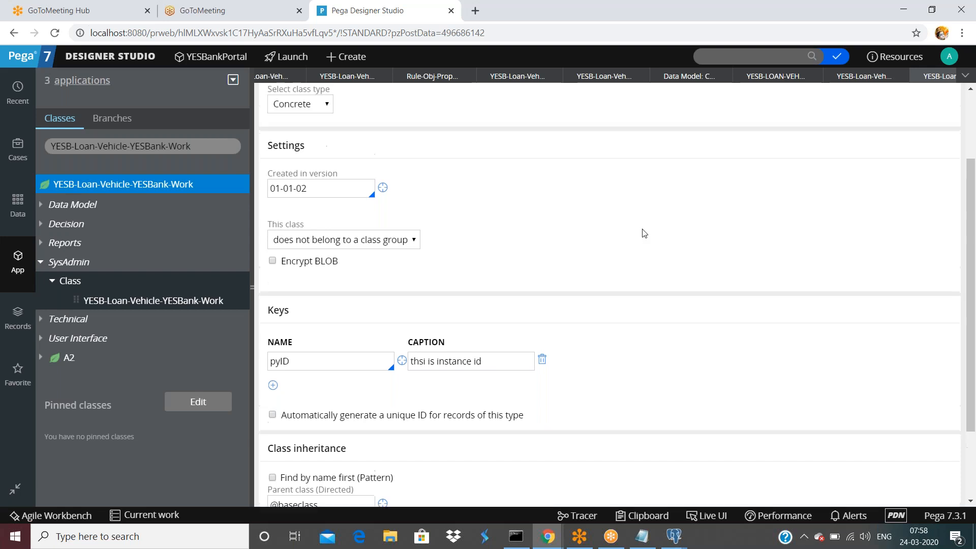
scroll(450, 359, down, 1)
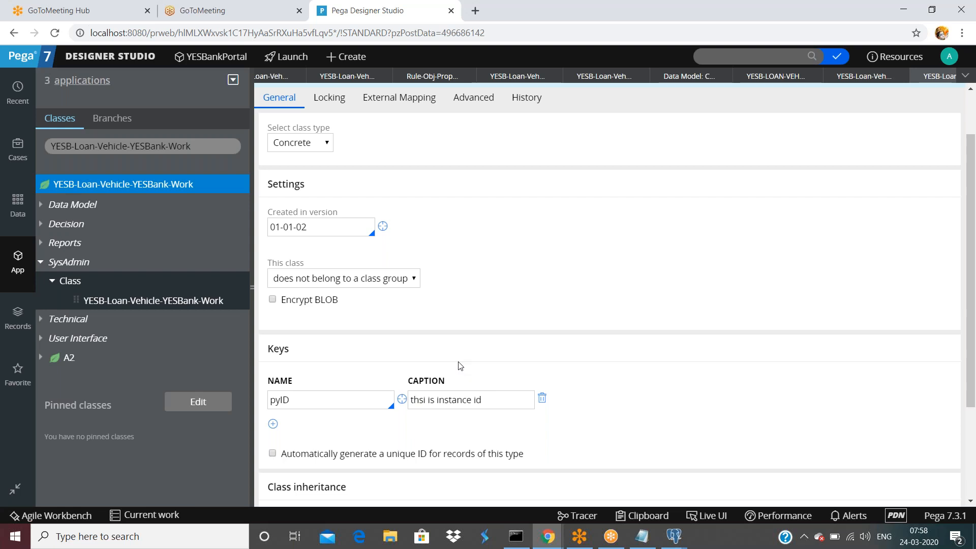
scroll(460, 366, up, 1)
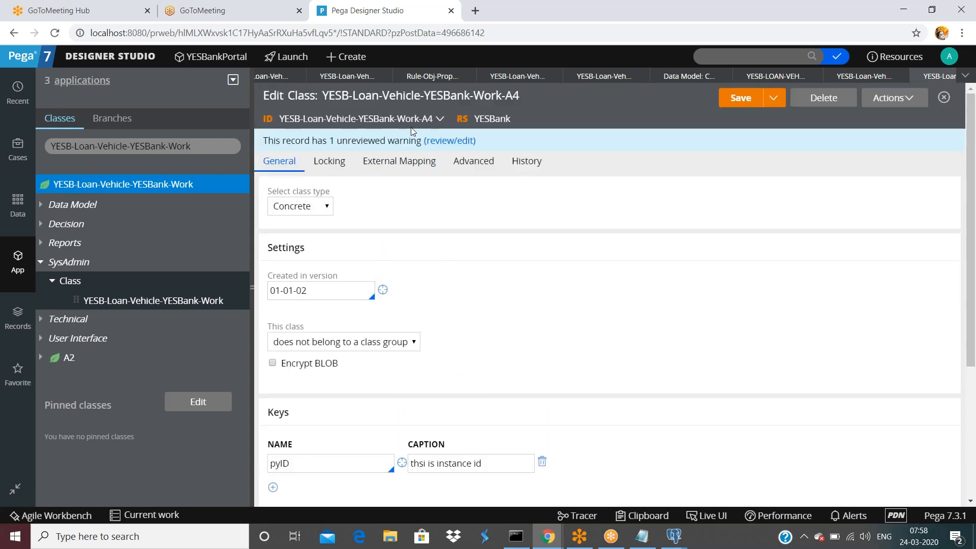
Create class YESB-Loan-Vehicle-YESBank-Data-Country from the Work class, labelled with the same name.
right_click(166, 186)
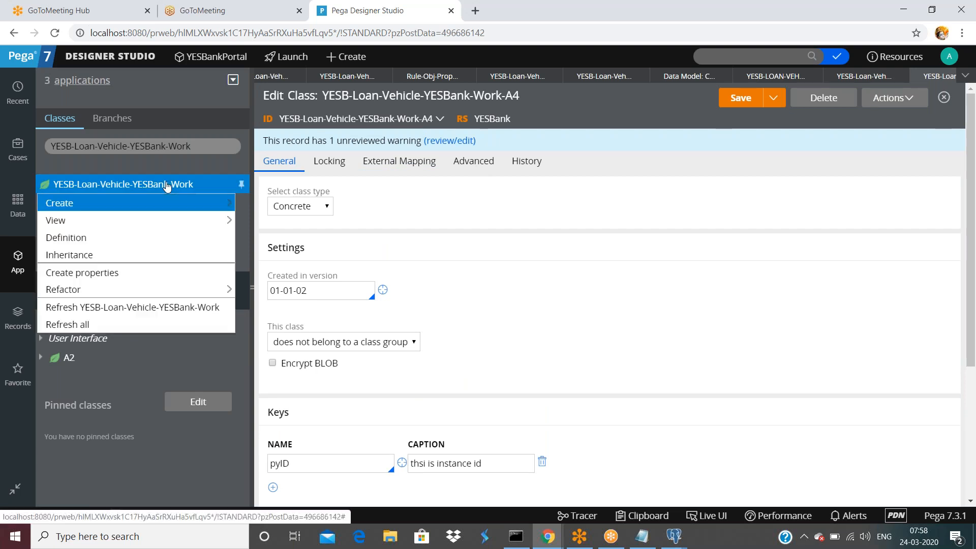
mouse_move(147, 214)
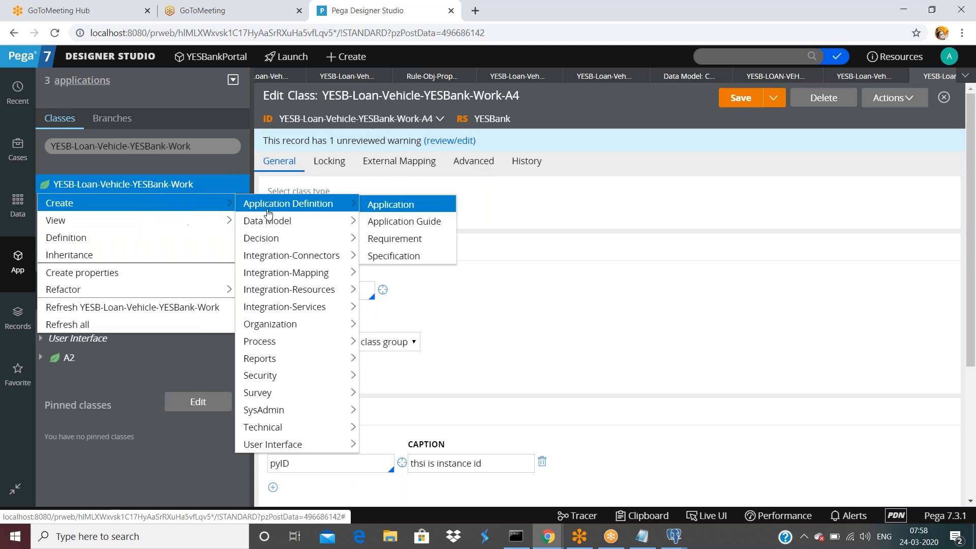
mouse_move(265, 410)
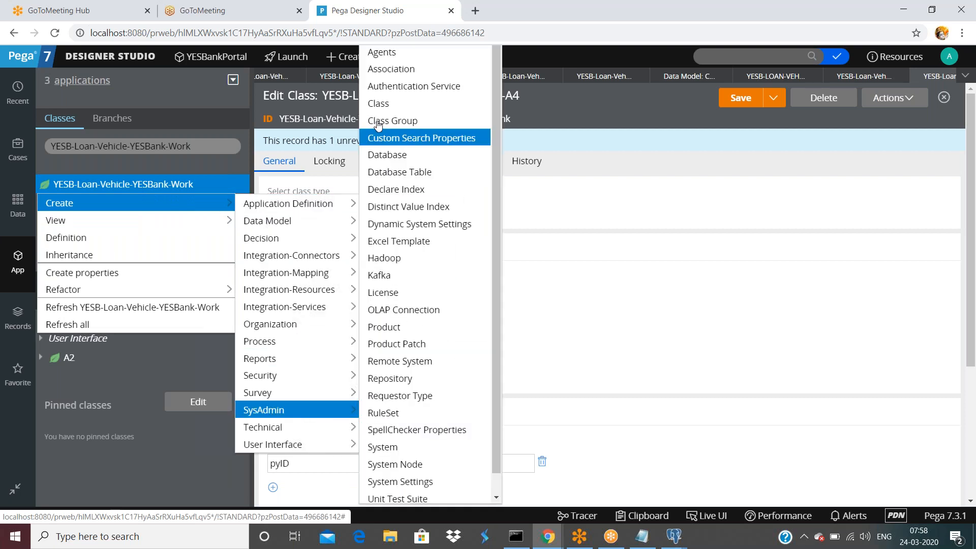
click(382, 104)
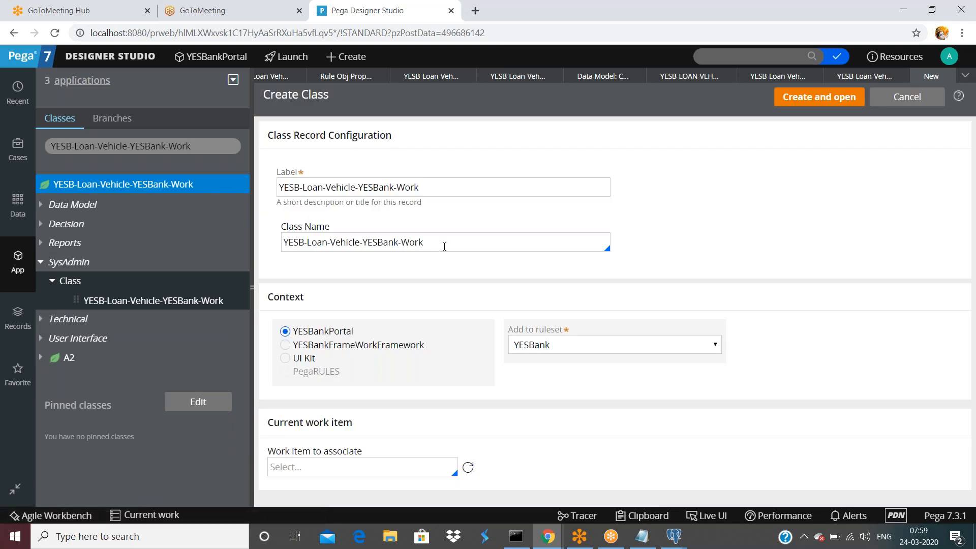
click(444, 245)
key(BackSpace)
key(BackSpace)
key(BackSpace)
key(BackSpace)
text(Data-Country)
key(ctrl+a)
key(ctrl+c)
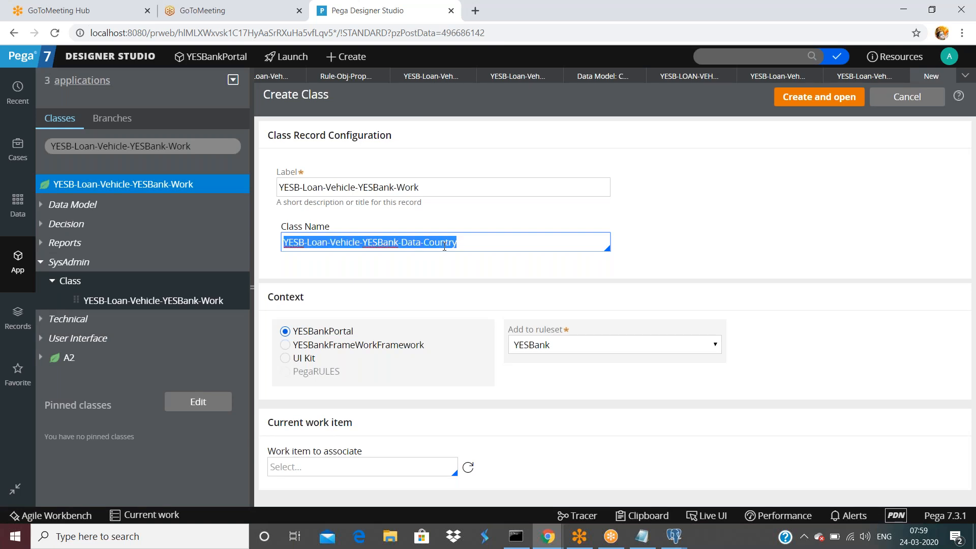
click(446, 187)
key(ctrl+a)
key(ctrl+v)
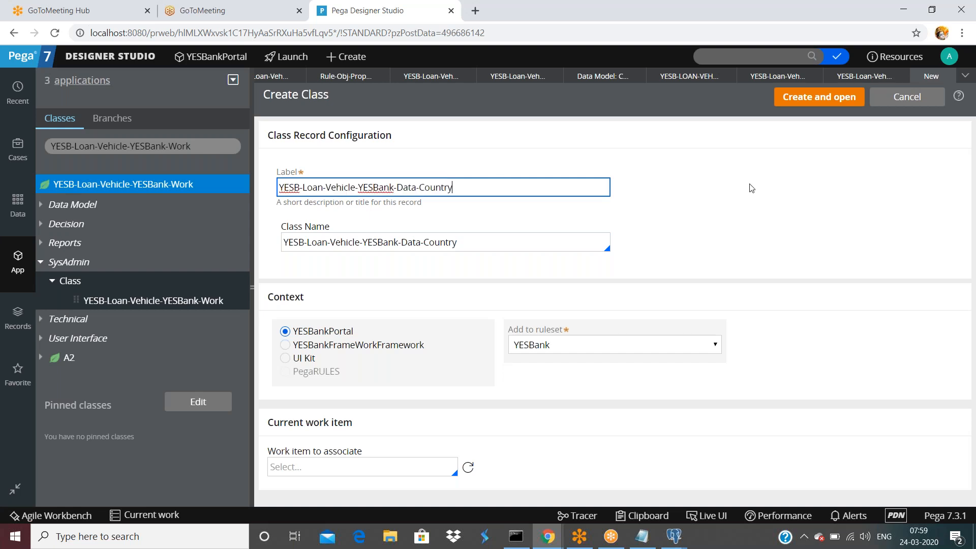
click(794, 97)
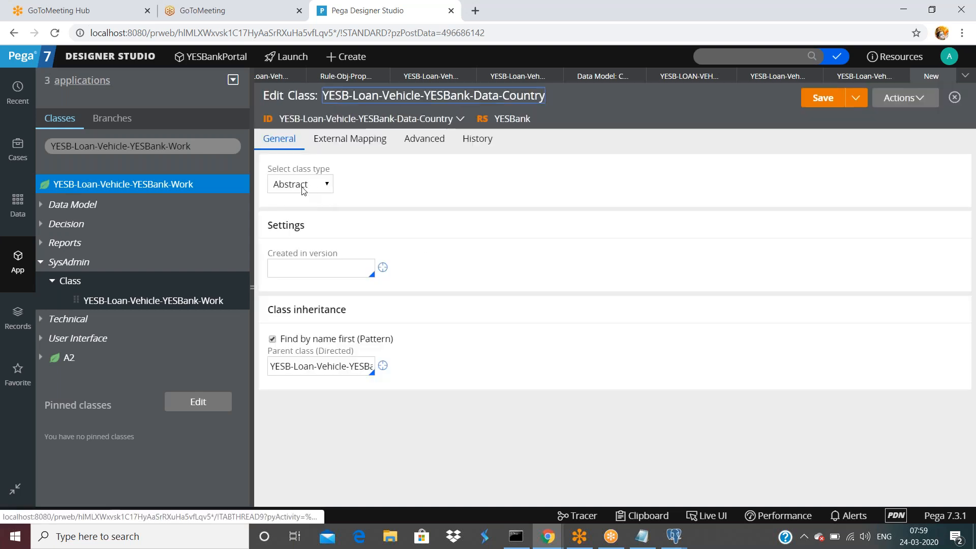
Make Data-Country a concrete class group created in version 01-01-02.
click(301, 183)
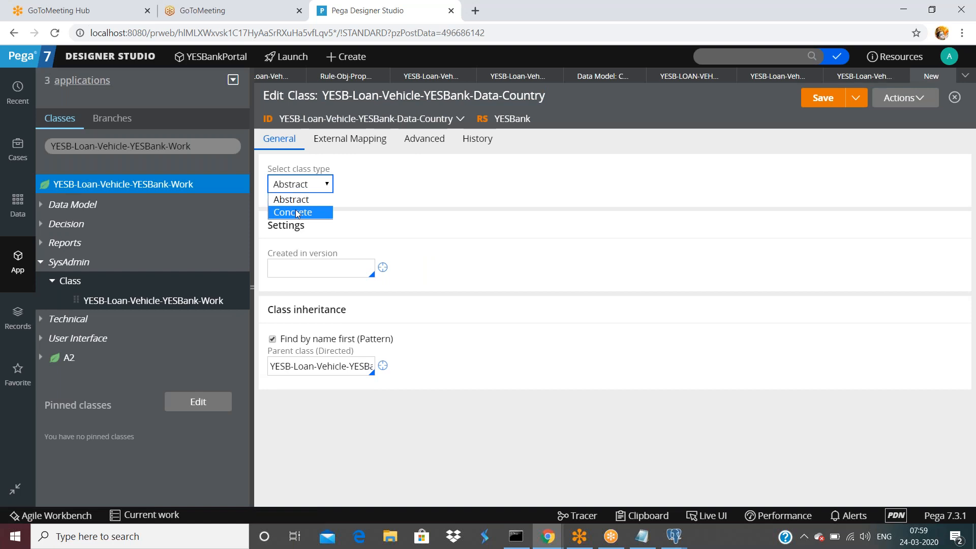
click(297, 212)
click(297, 270)
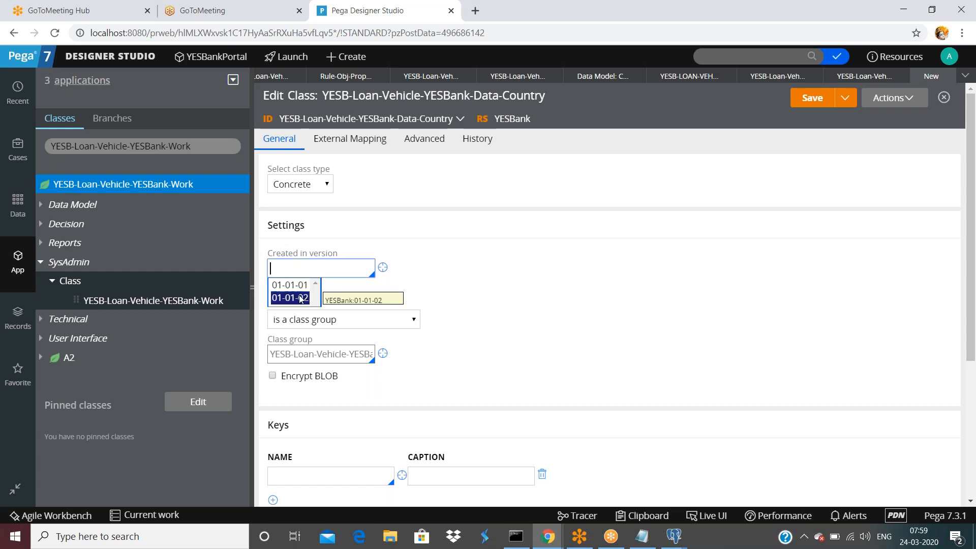
click(300, 296)
click(301, 320)
click(516, 297)
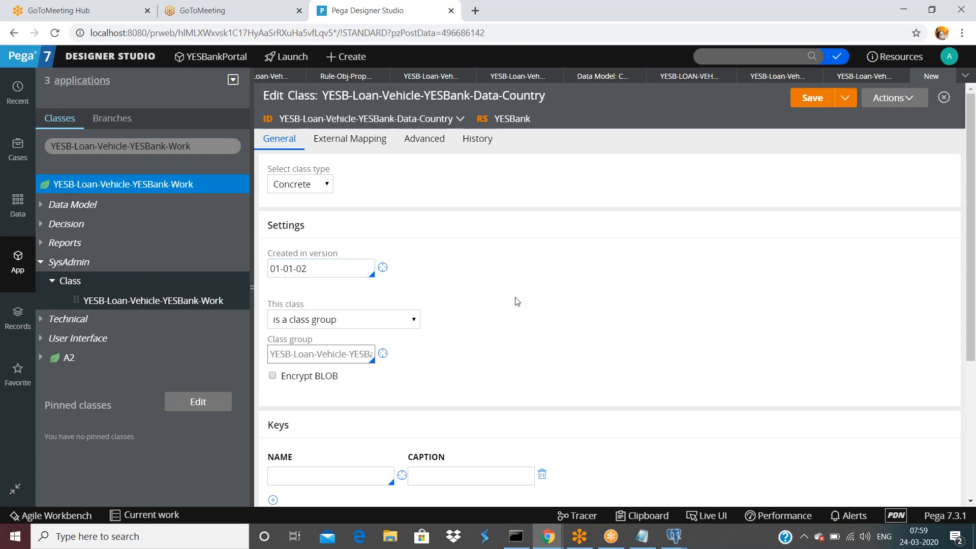
Set the class key to pyID with caption 'instancce id'.
scroll(515, 299, down, 3)
key(Tab)
text(pyID)
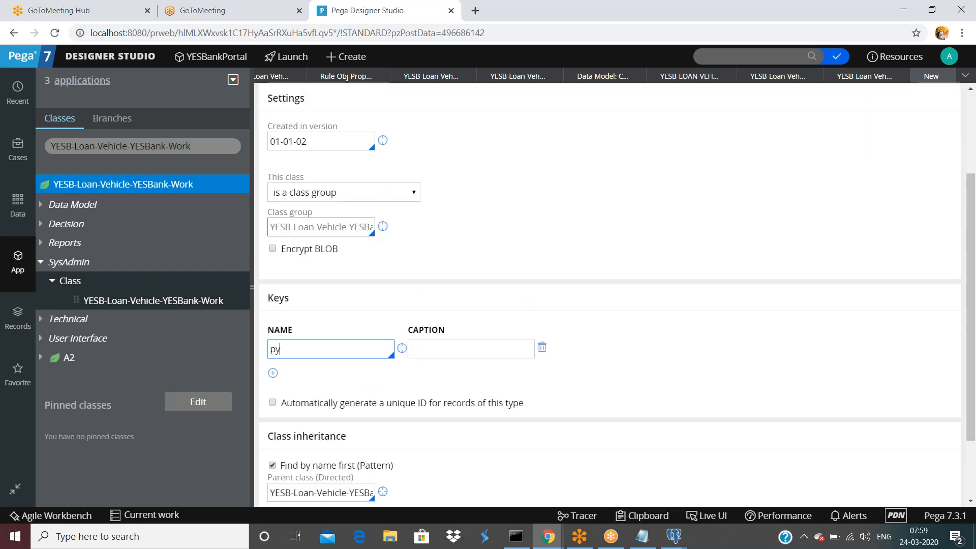
key(Tab)
key(Tab)
key(Tab)
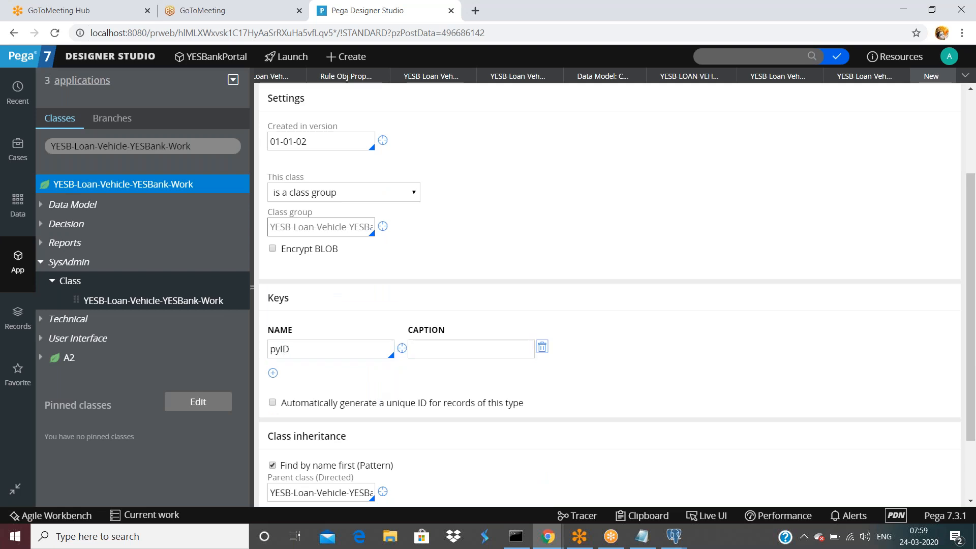
click(464, 356)
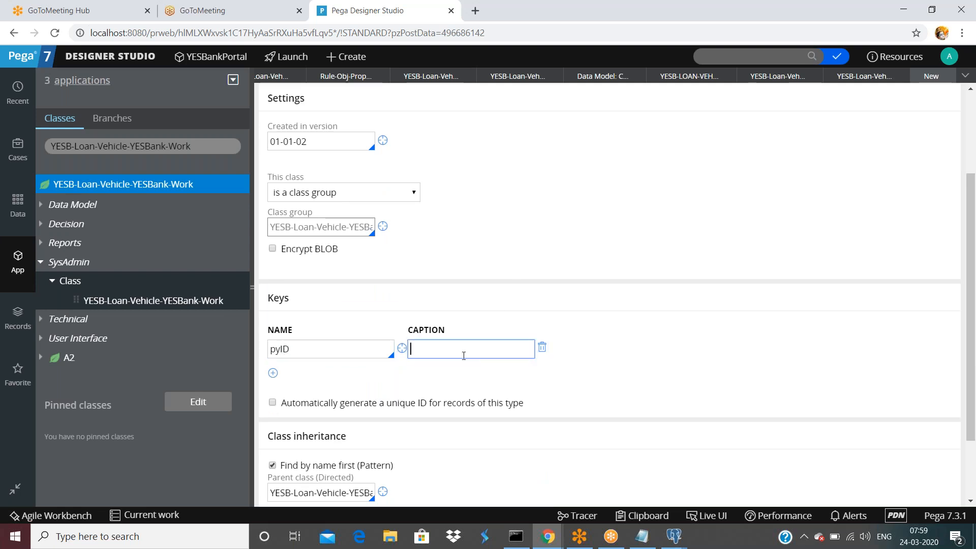
text(instancce id)
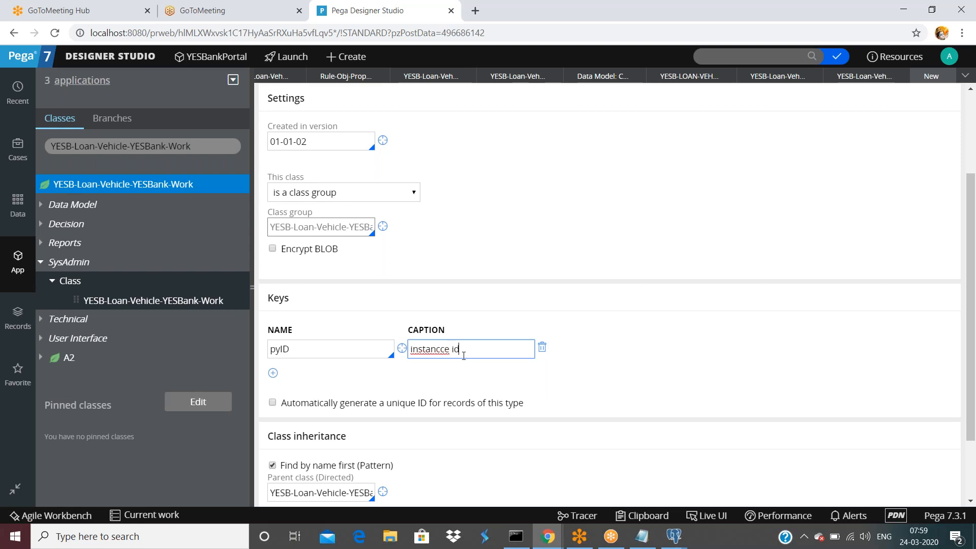
scroll(497, 377, up, 3)
scroll(497, 377, down, 3)
scroll(602, 265, up, 3)
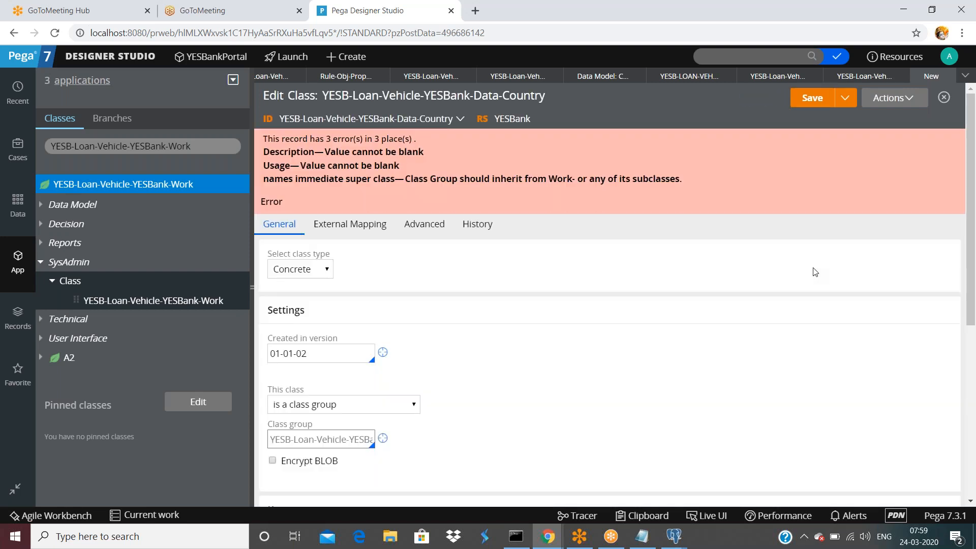
Enter description 'aDSAF' and usage 'DSAFDSA' for Data-Country and save it.
click(477, 233)
click(400, 320)
text(aDSAF)
click(388, 414)
text(DSAFDSA)
click(812, 97)
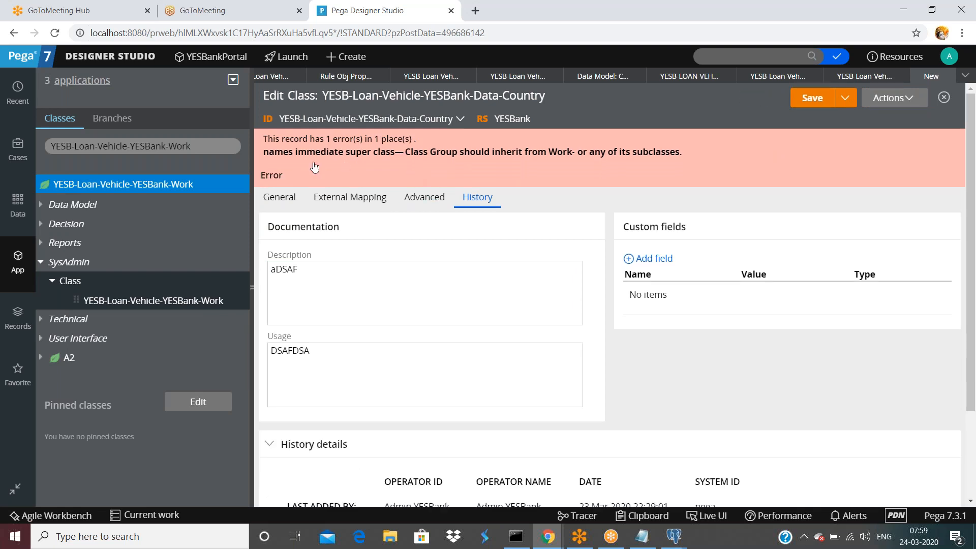
Review the General settings showing the class group must inherit from Work-.
click(279, 198)
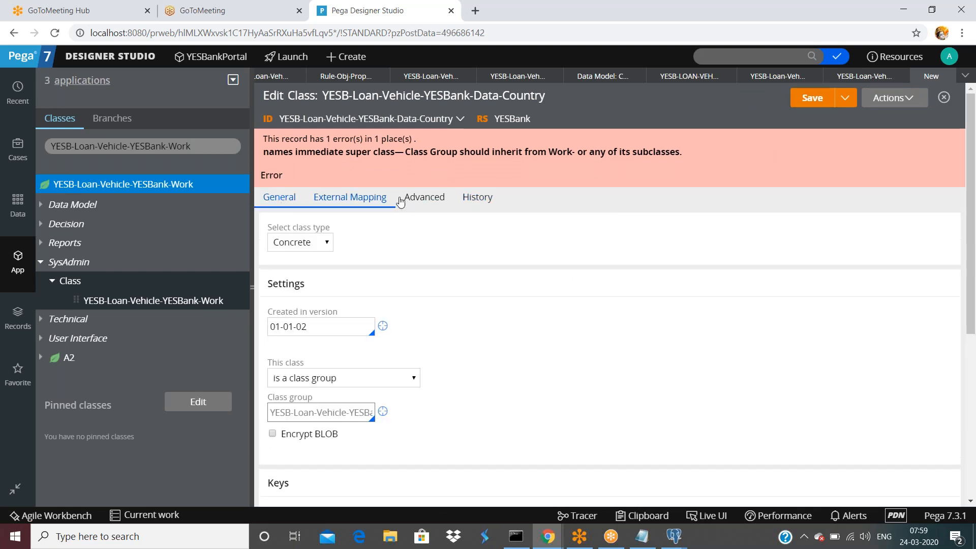
scroll(385, 272, down, 1)
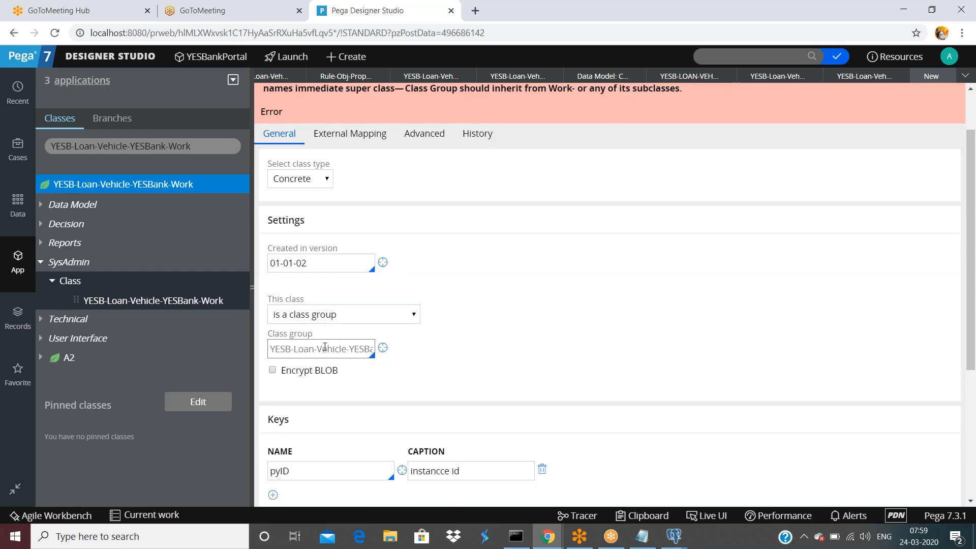
drag(289, 348, 435, 353)
click(351, 347)
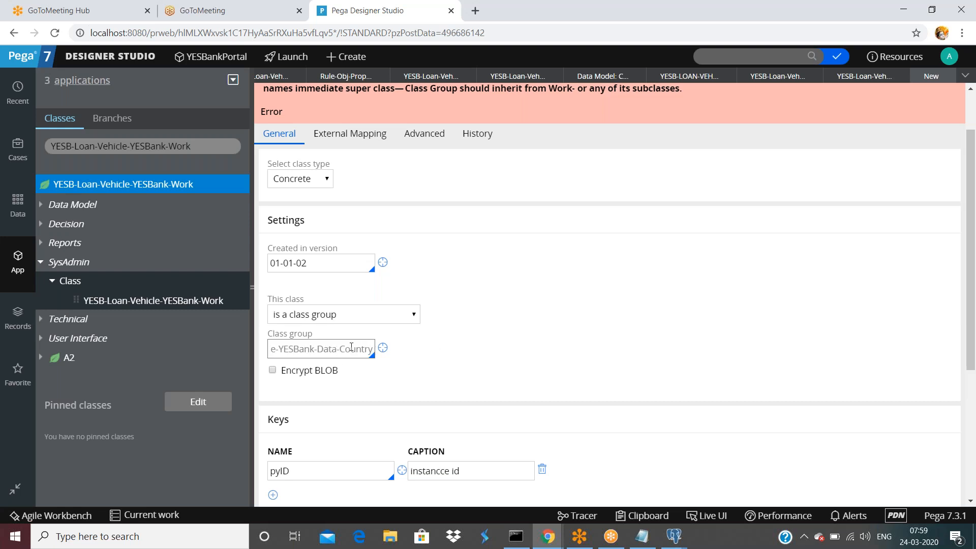
scroll(356, 229, up, 1)
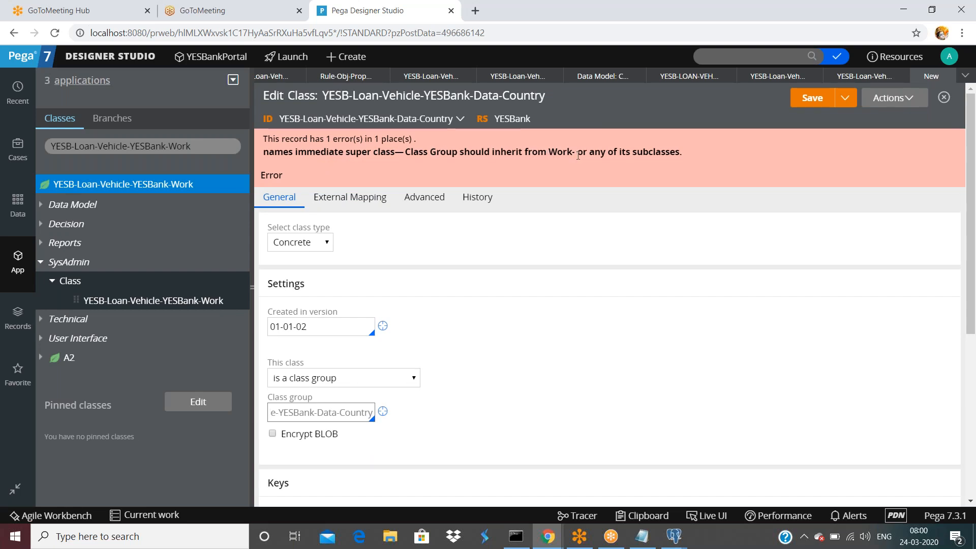
scroll(558, 279, down, 5)
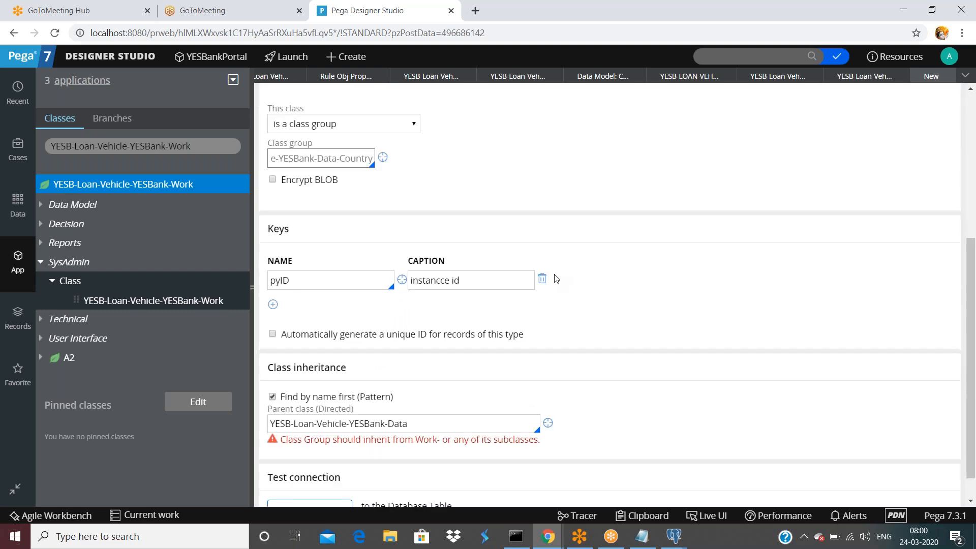
scroll(555, 279, up, 5)
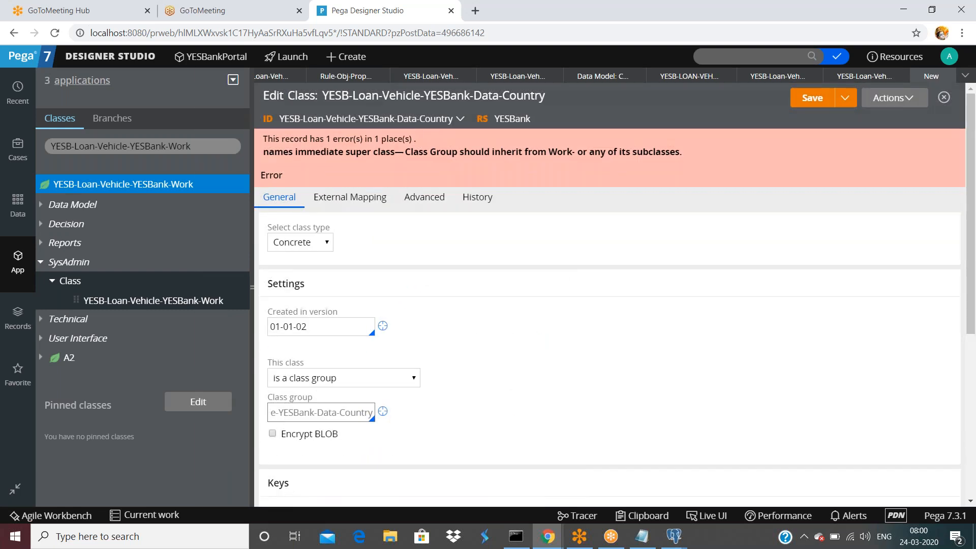